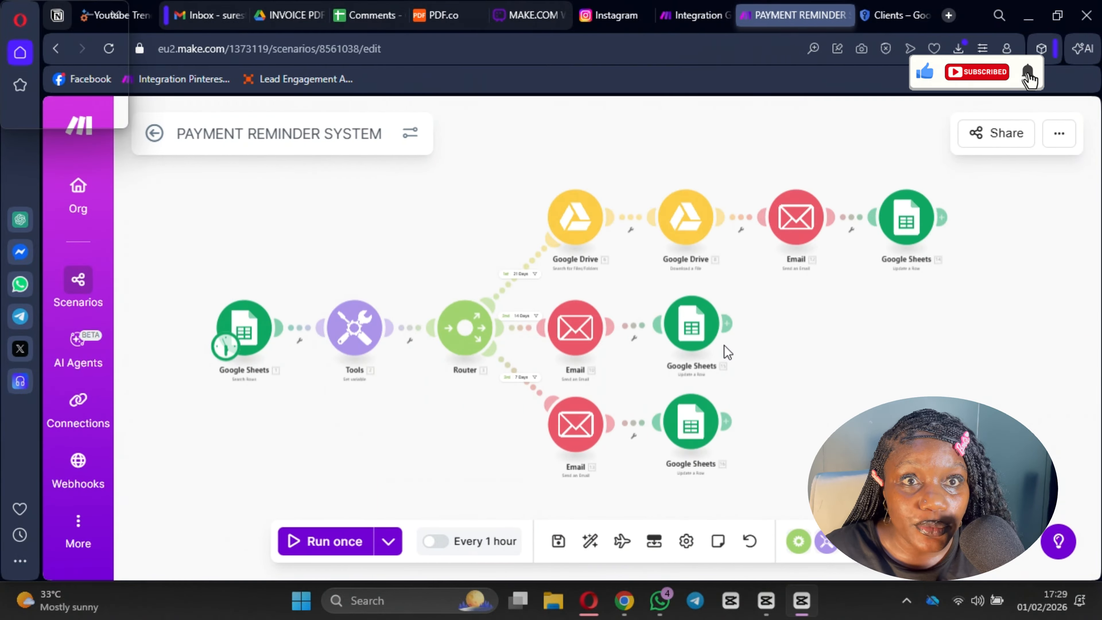
- In the Integration Google Sheets scenario, choose Google Sheets for the first module and check the Invoice Reminder sheet's payment columns
{"action": "left_click", "coordinate": [695, 16]}
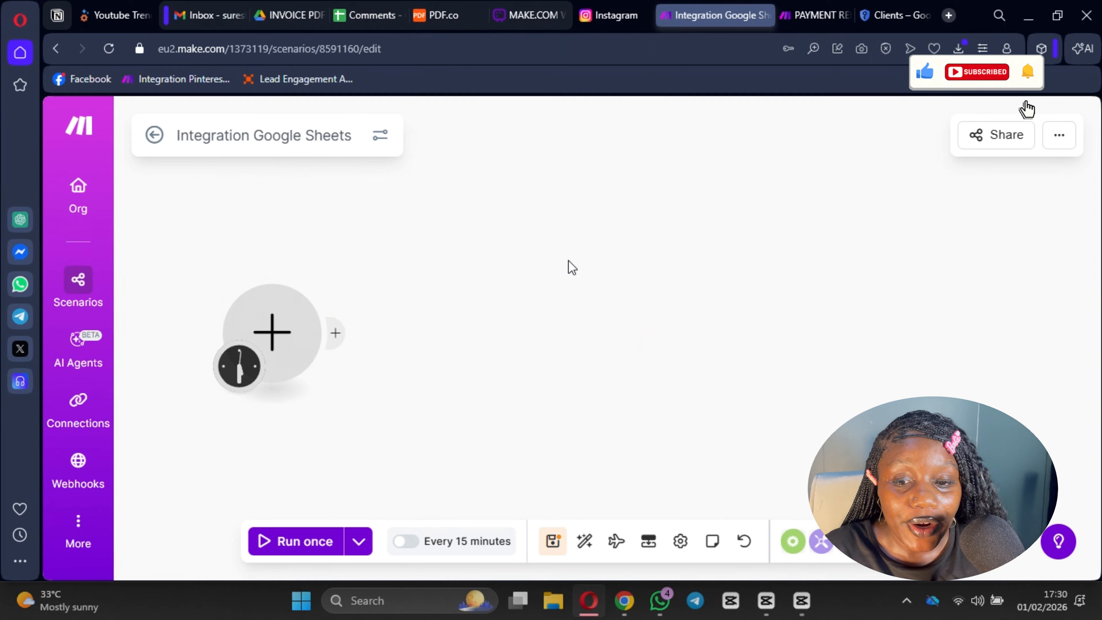
{"action": "left_click", "coordinate": [295, 328]}
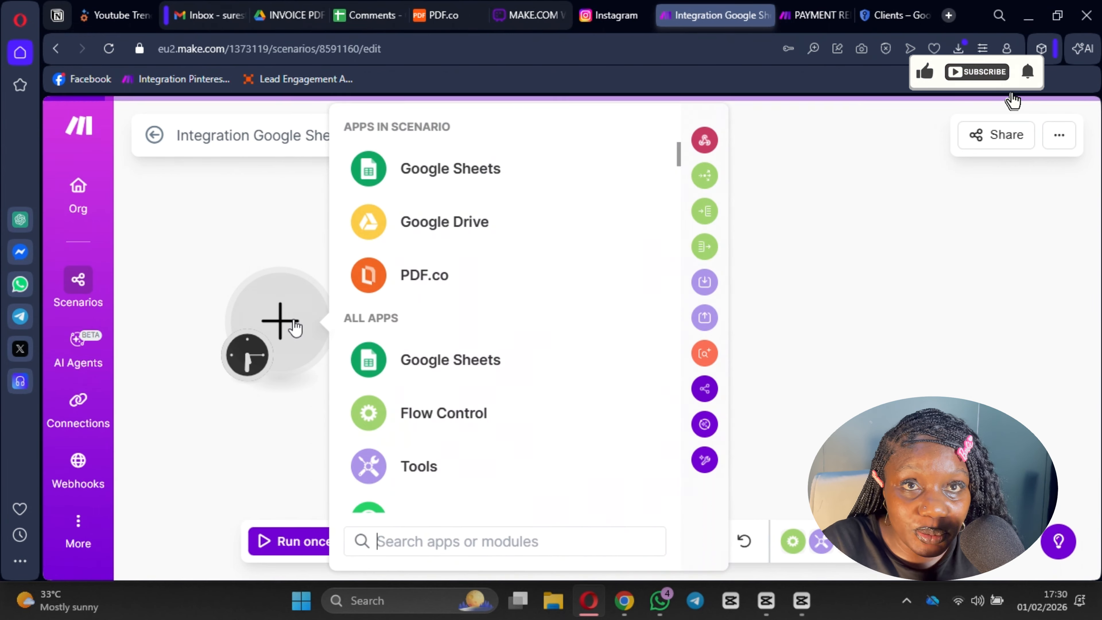
{"action": "left_click", "coordinate": [435, 176]}
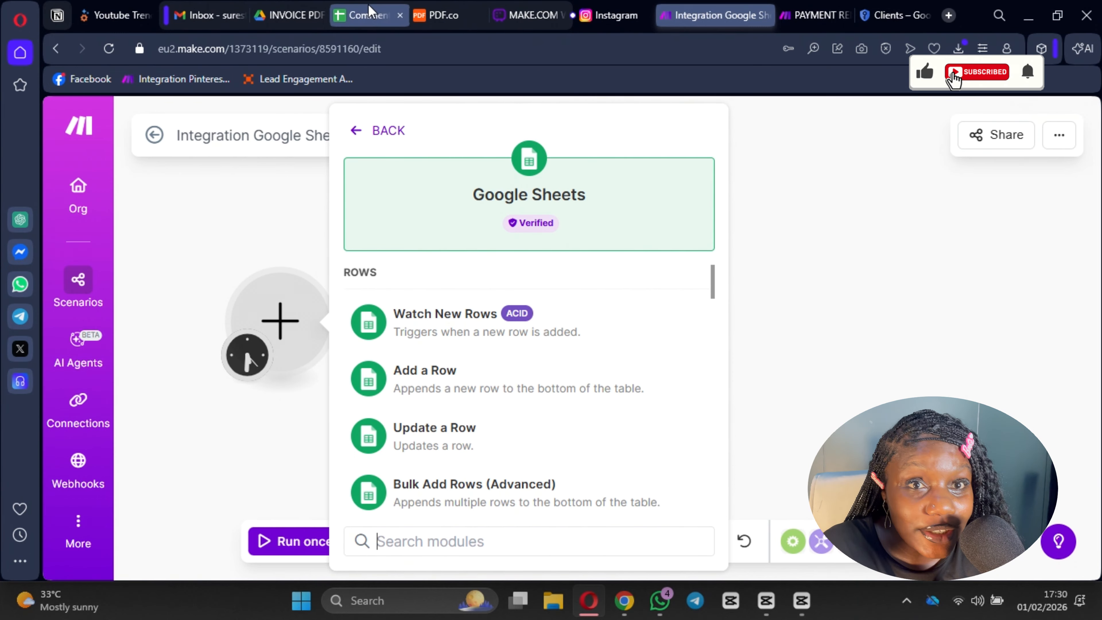
{"action": "left_click", "coordinate": [372, 11]}
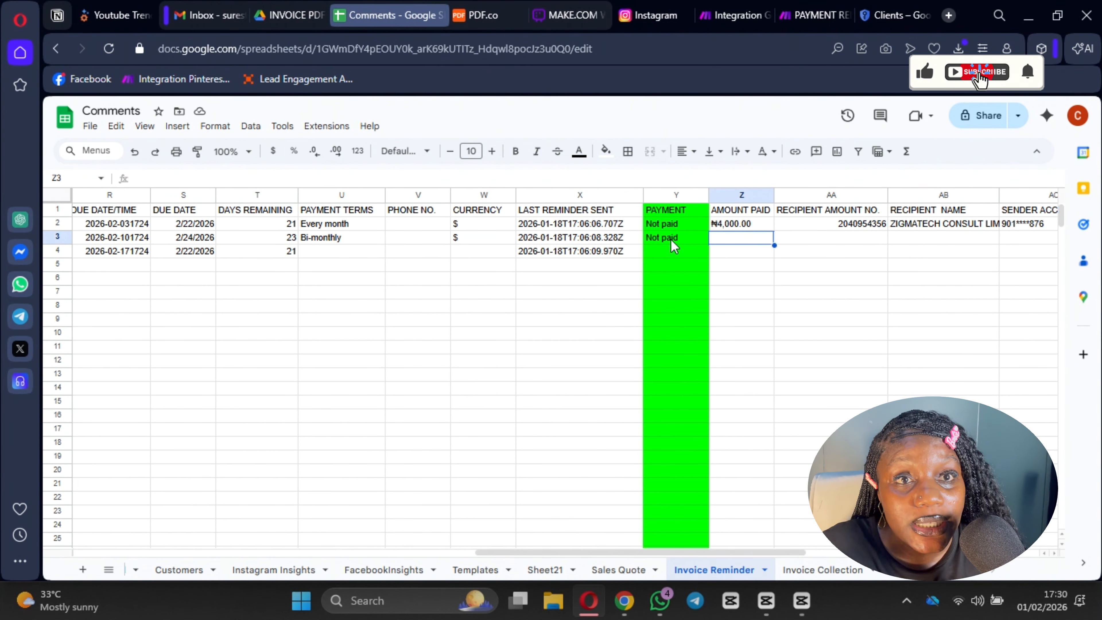
{"action": "left_click", "coordinate": [753, 12]}
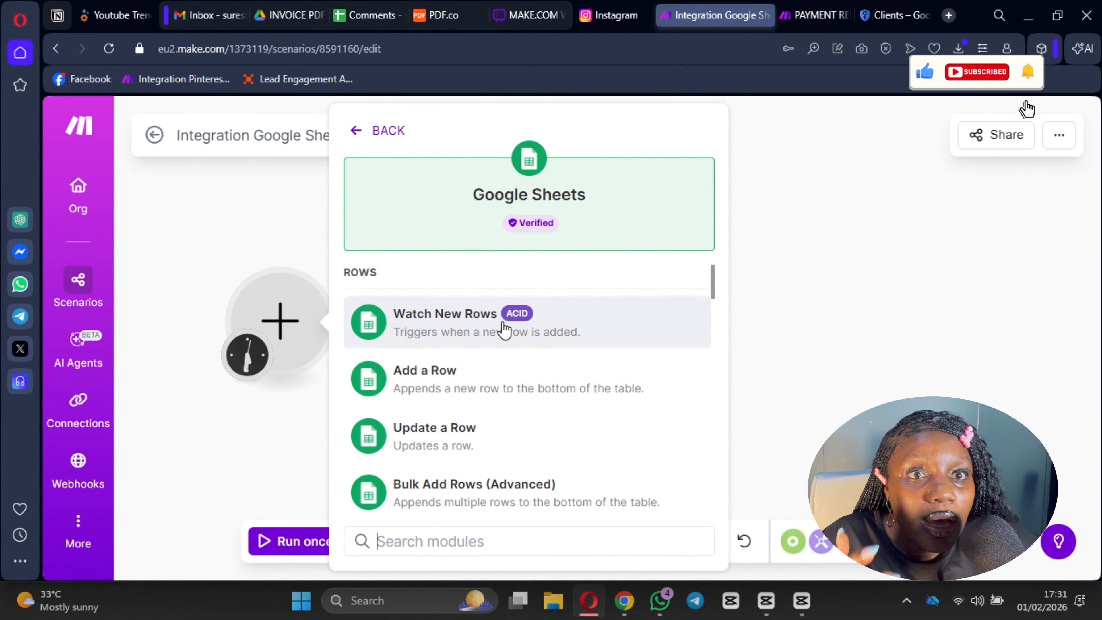
- Find the Search Rows action for Google Sheets and add it as the scenario's first module
{"action": "scroll", "coordinate": [505, 330], "scroll_direction": "down", "scroll_amount": 10}
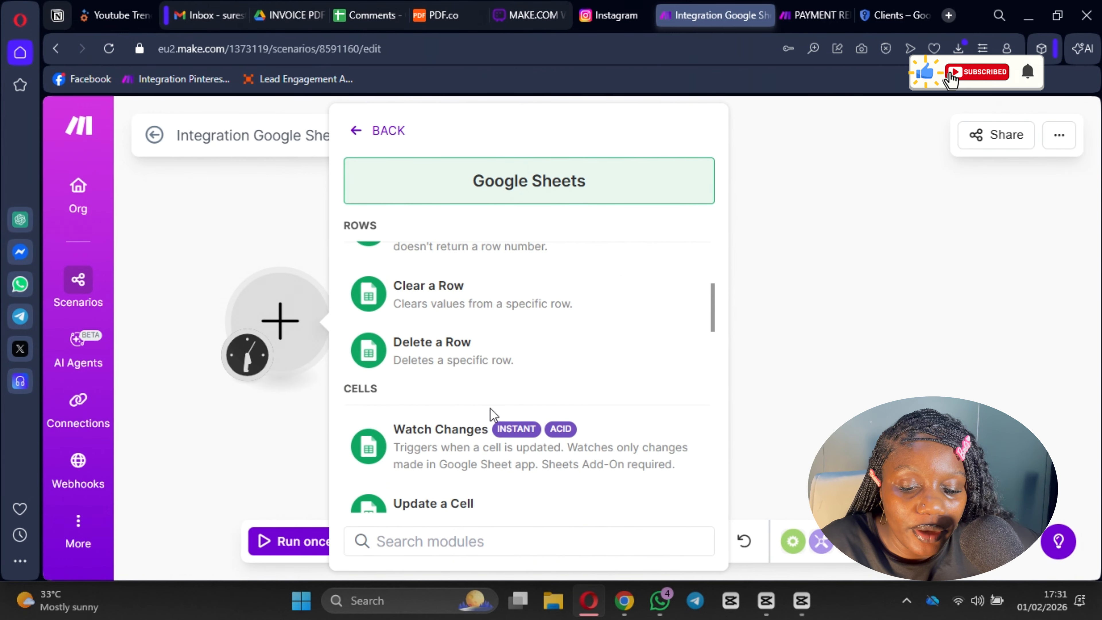
{"action": "scroll", "coordinate": [501, 365], "scroll_direction": "down", "scroll_amount": 10}
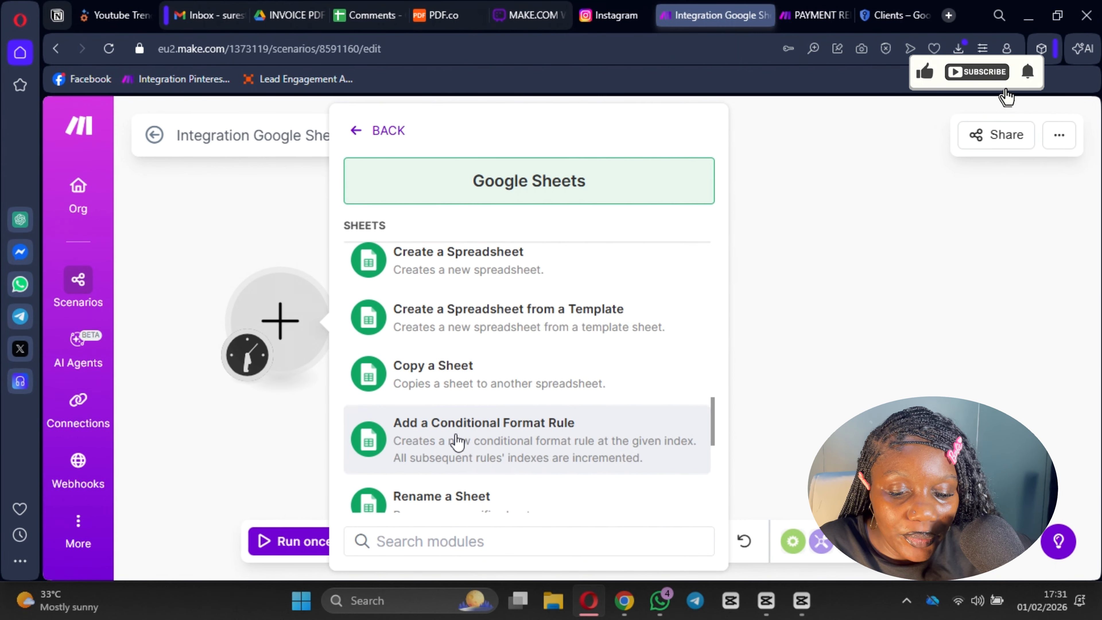
{"action": "scroll", "coordinate": [494, 479], "scroll_direction": "up", "scroll_amount": 15}
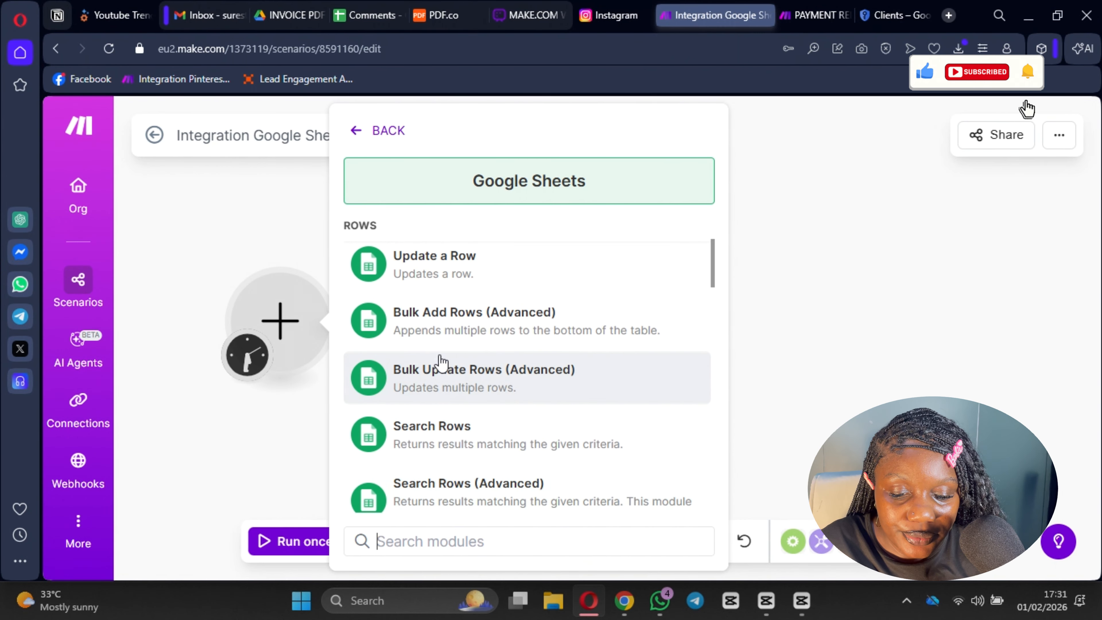
{"action": "scroll", "coordinate": [499, 424], "scroll_direction": "down", "scroll_amount": 3}
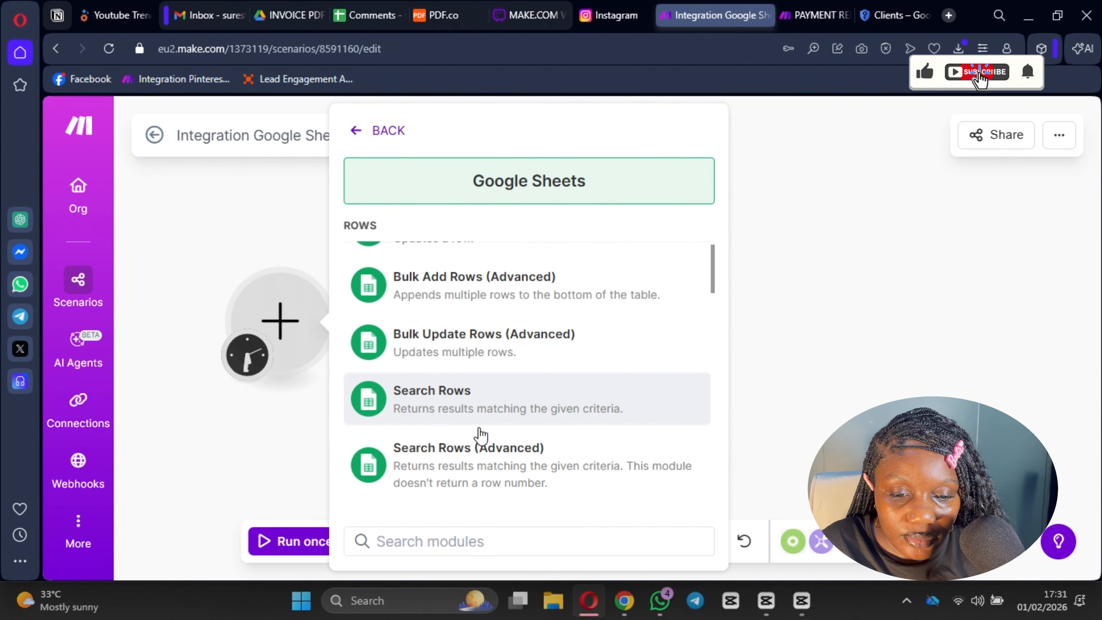
{"action": "left_click", "coordinate": [459, 400]}
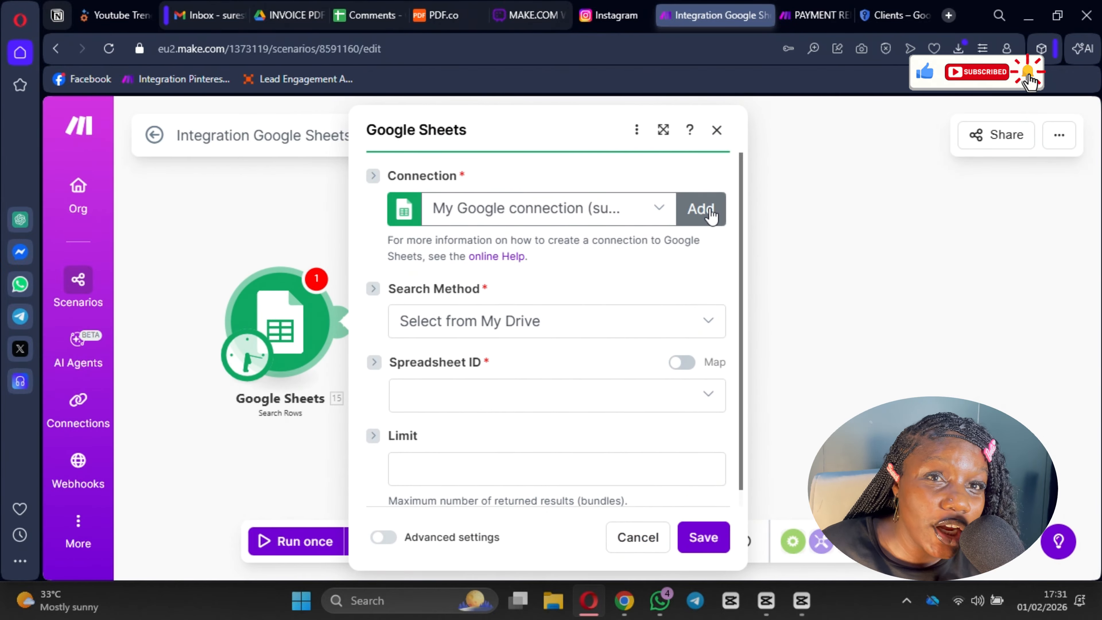
- Select the last "My Google connection" entry for the module and set its spreadsheet to Comments
{"action": "left_click", "coordinate": [618, 217]}
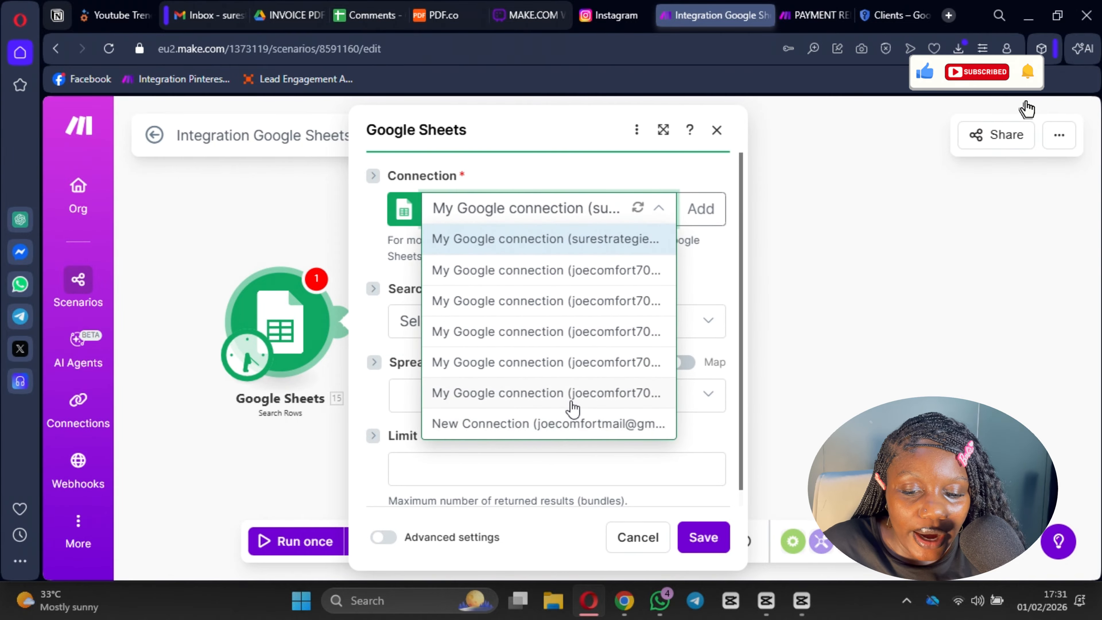
{"action": "left_click", "coordinate": [571, 402]}
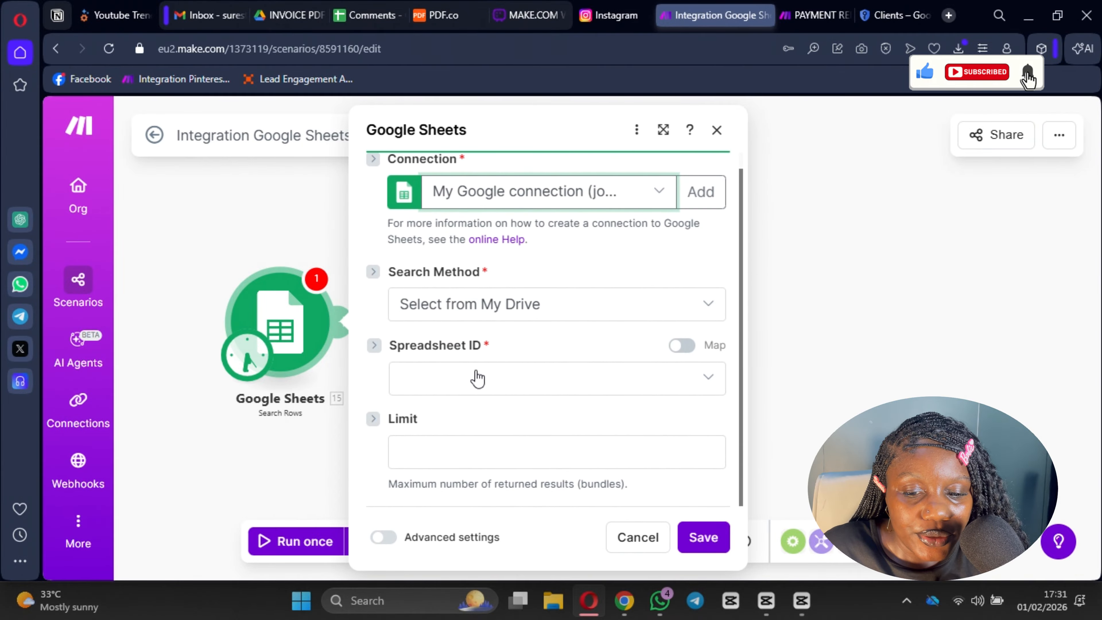
{"action": "left_click", "coordinate": [477, 378]}
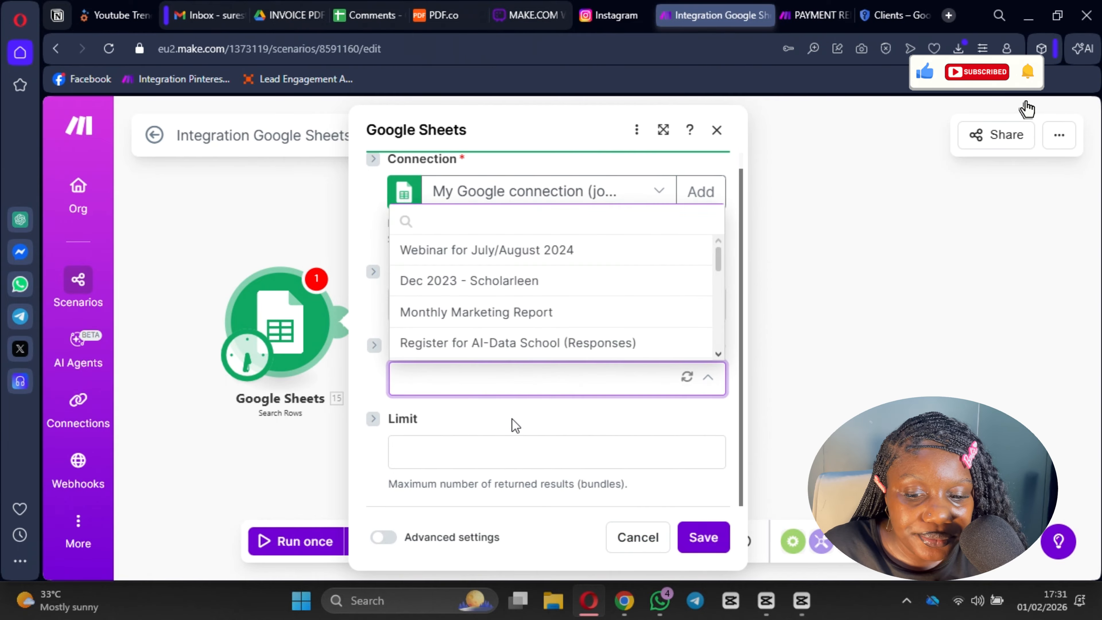
{"action": "left_click", "coordinate": [443, 220]}
{"action": "type", "text": "commen"}
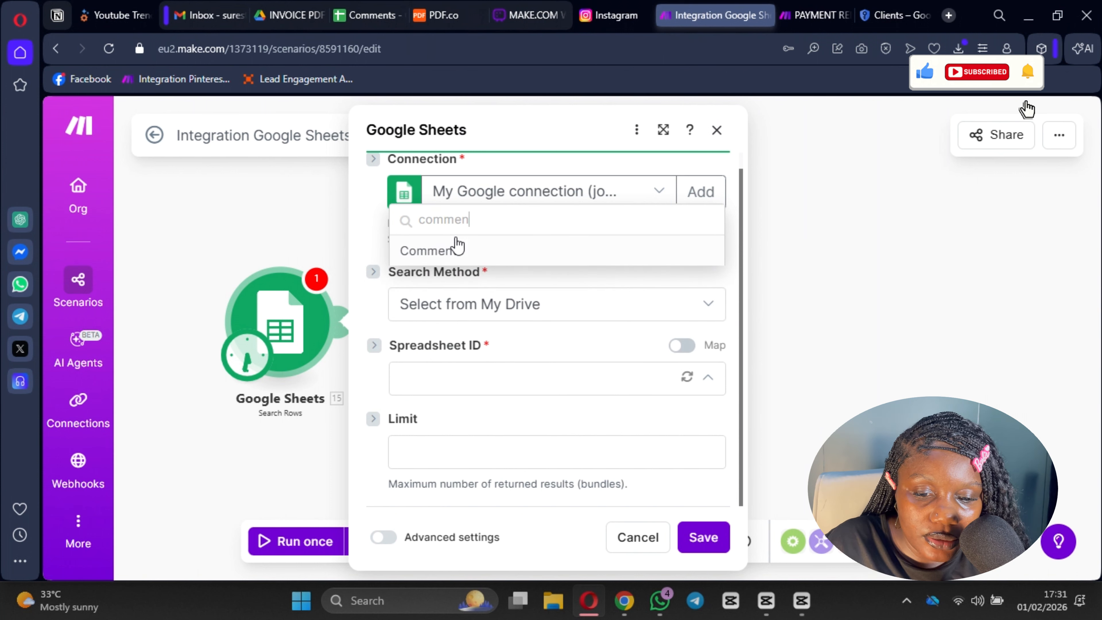
{"action": "left_click", "coordinate": [458, 248]}
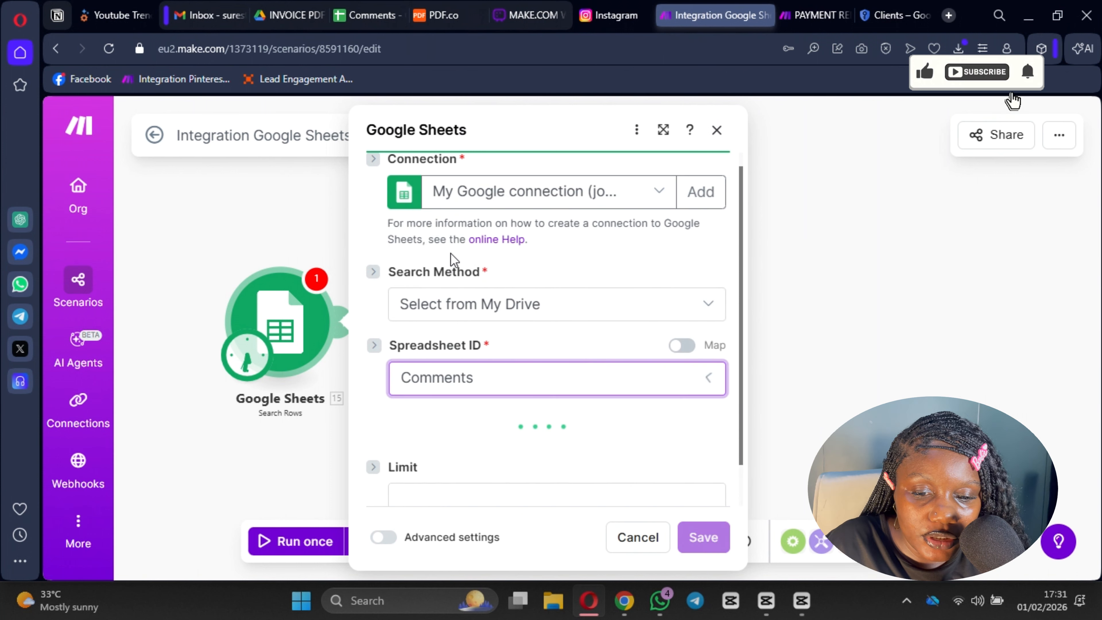
- Set the sheet name to Invoice Reminder in the Search Rows module
{"action": "scroll", "coordinate": [478, 312], "scroll_direction": "down", "scroll_amount": 1}
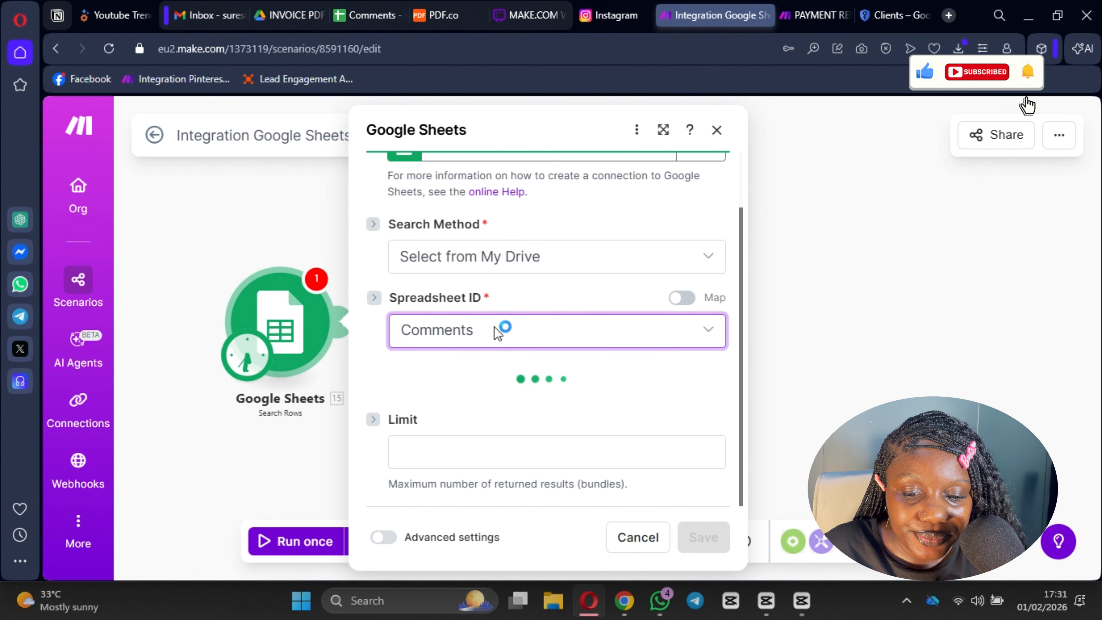
{"action": "scroll", "coordinate": [478, 356], "scroll_direction": "down", "scroll_amount": 1}
{"action": "left_click", "coordinate": [459, 379]}
{"action": "scroll", "coordinate": [485, 278], "scroll_direction": "down", "scroll_amount": 5}
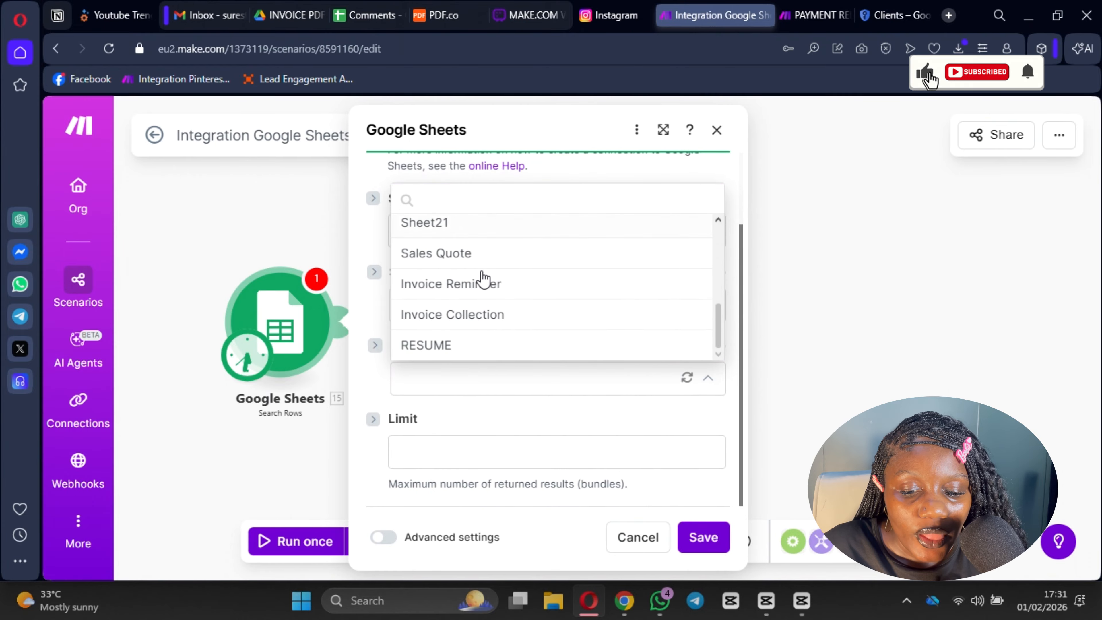
{"action": "left_click", "coordinate": [492, 286]}
- Filter the rows to those where PAYMENT (Y) is equal to "Not Paid"
{"action": "scroll", "coordinate": [550, 405], "scroll_direction": "down", "scroll_amount": 4}
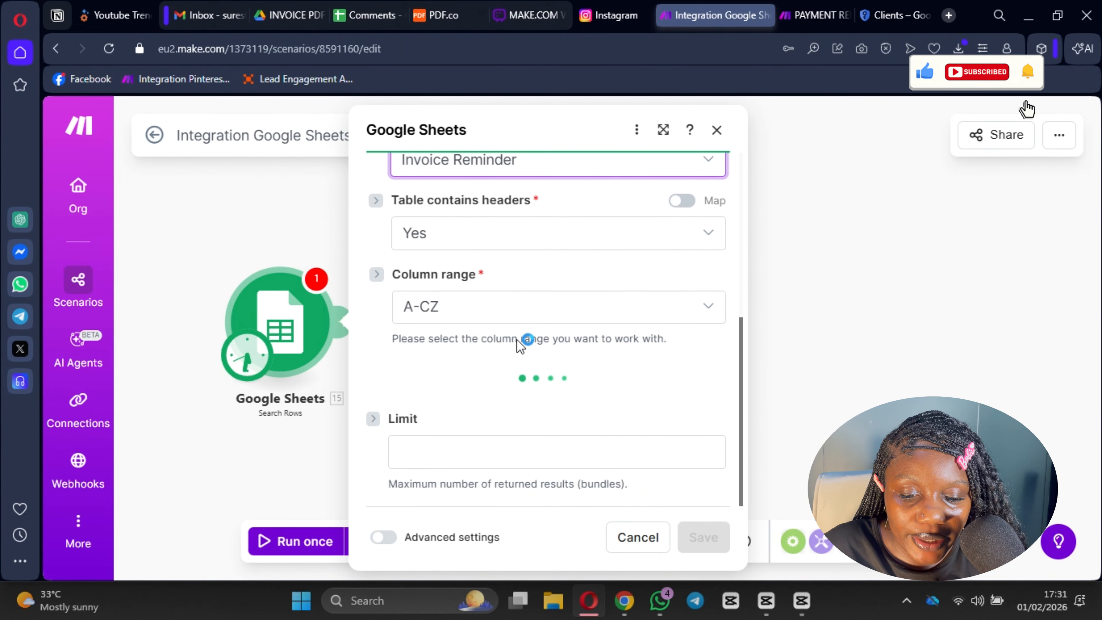
{"action": "scroll", "coordinate": [510, 380], "scroll_direction": "down", "scroll_amount": 4}
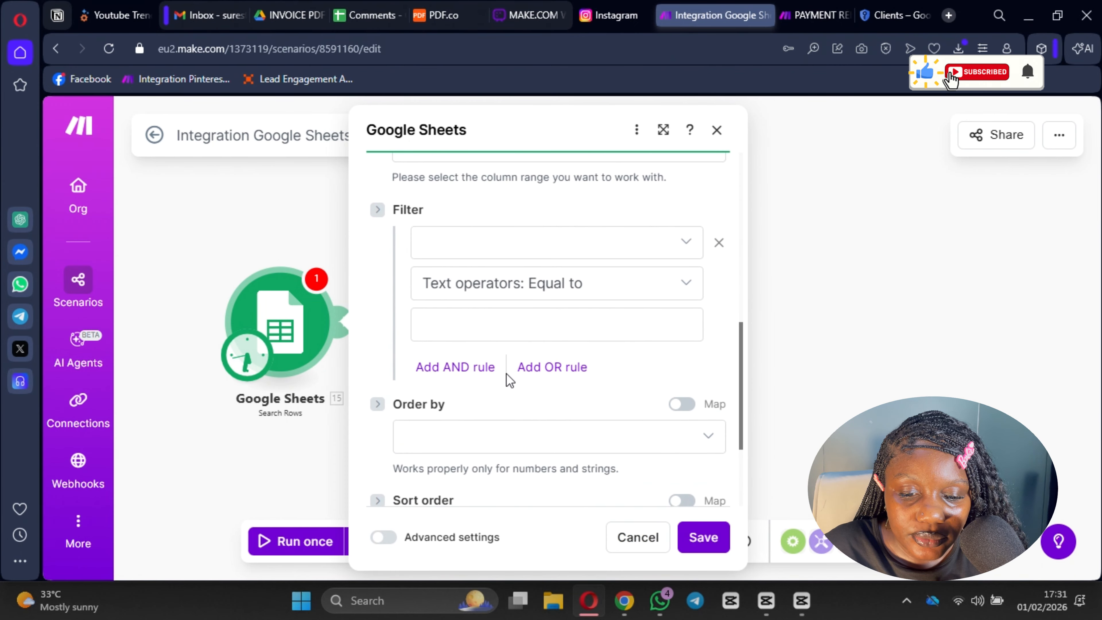
{"action": "left_click", "coordinate": [459, 246]}
{"action": "scroll", "coordinate": [527, 445], "scroll_direction": "down", "scroll_amount": 5}
{"action": "scroll", "coordinate": [507, 451], "scroll_direction": "down", "scroll_amount": 5}
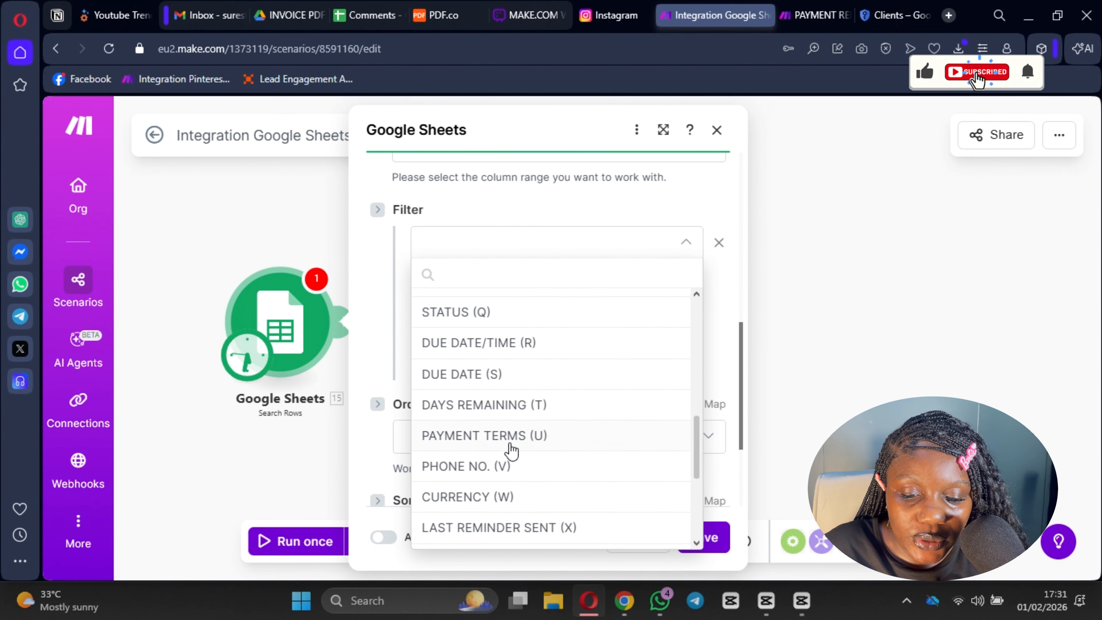
{"action": "left_click", "coordinate": [502, 405]}
{"action": "left_click", "coordinate": [484, 321]}
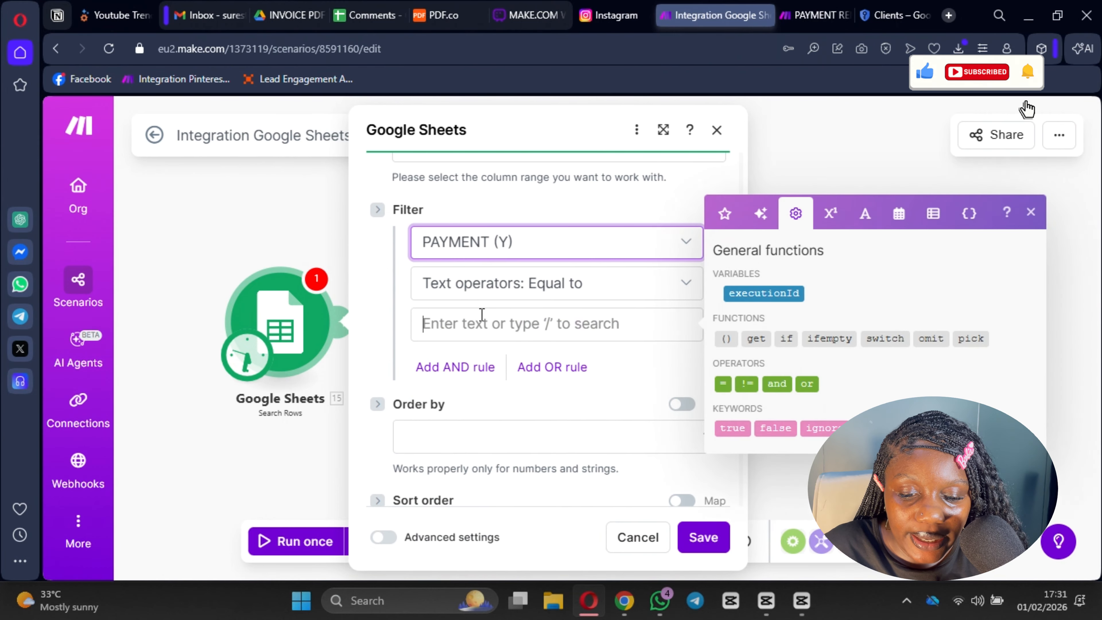
{"action": "type", "text": "Not"}
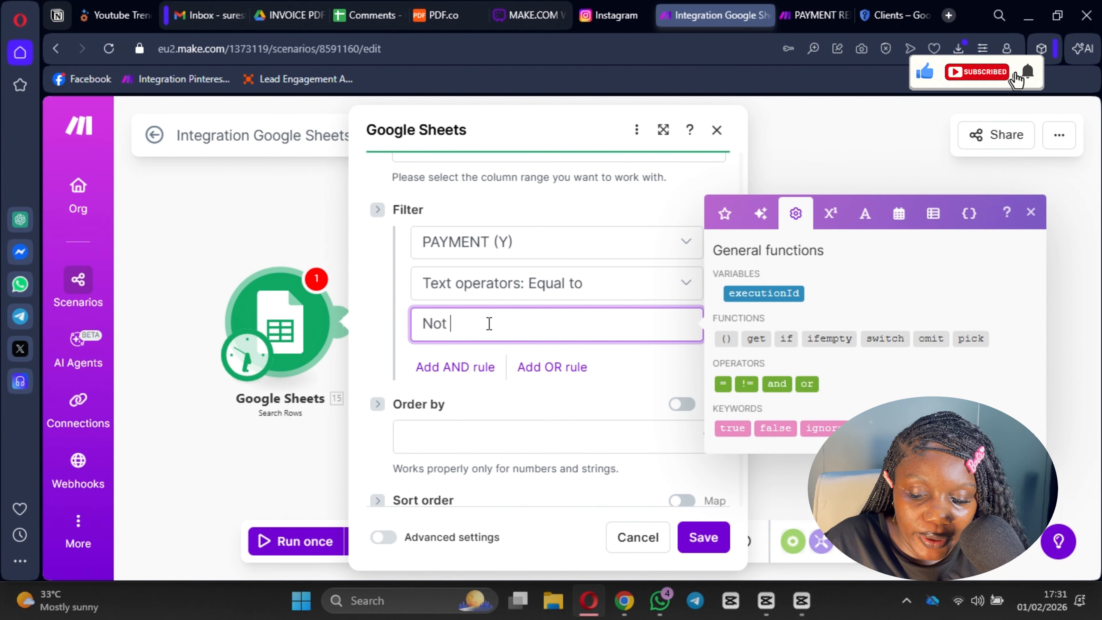
{"action": "type", "text": " Paid"}
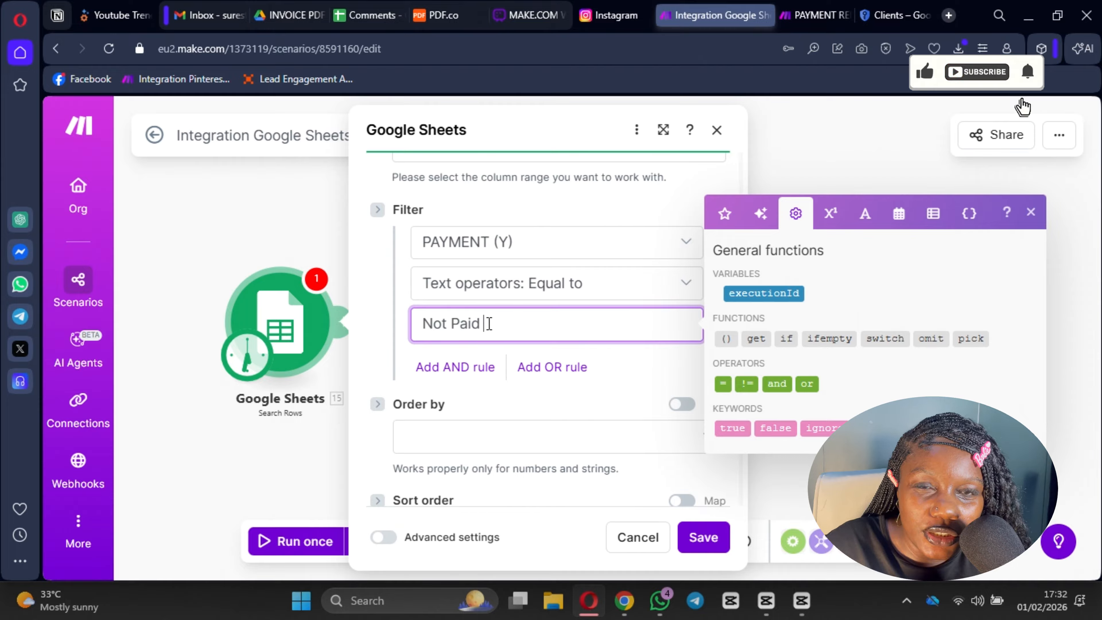
- Limit the Search Rows module to 2 returned results and save its settings
{"action": "scroll", "coordinate": [532, 447], "scroll_direction": "down", "scroll_amount": 3}
{"action": "left_click", "coordinate": [532, 447]}
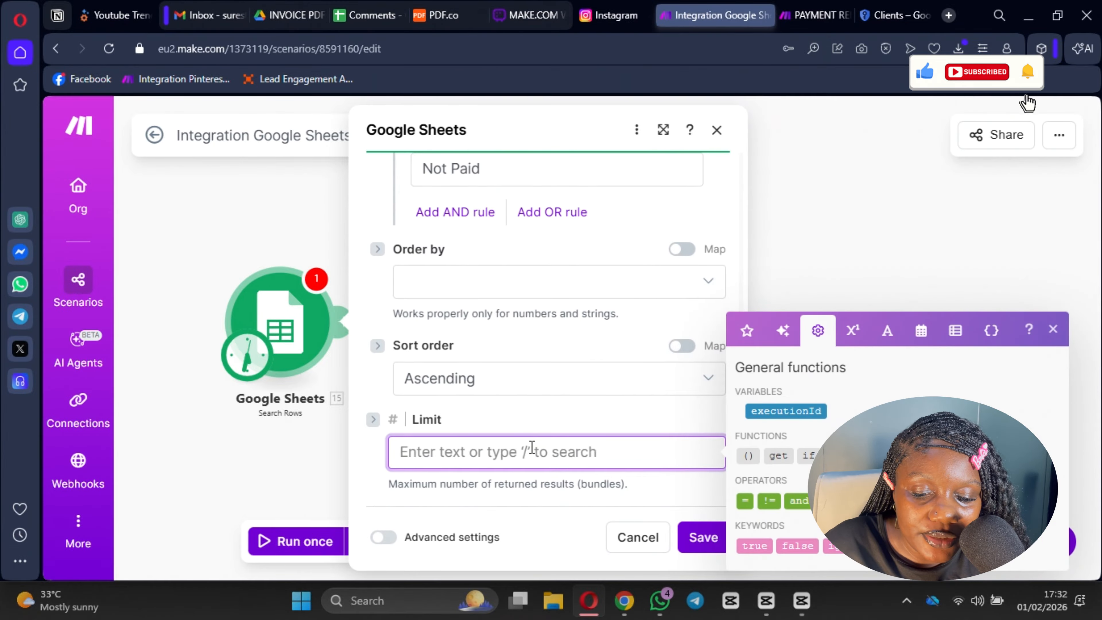
{"action": "type", "text": "2"}
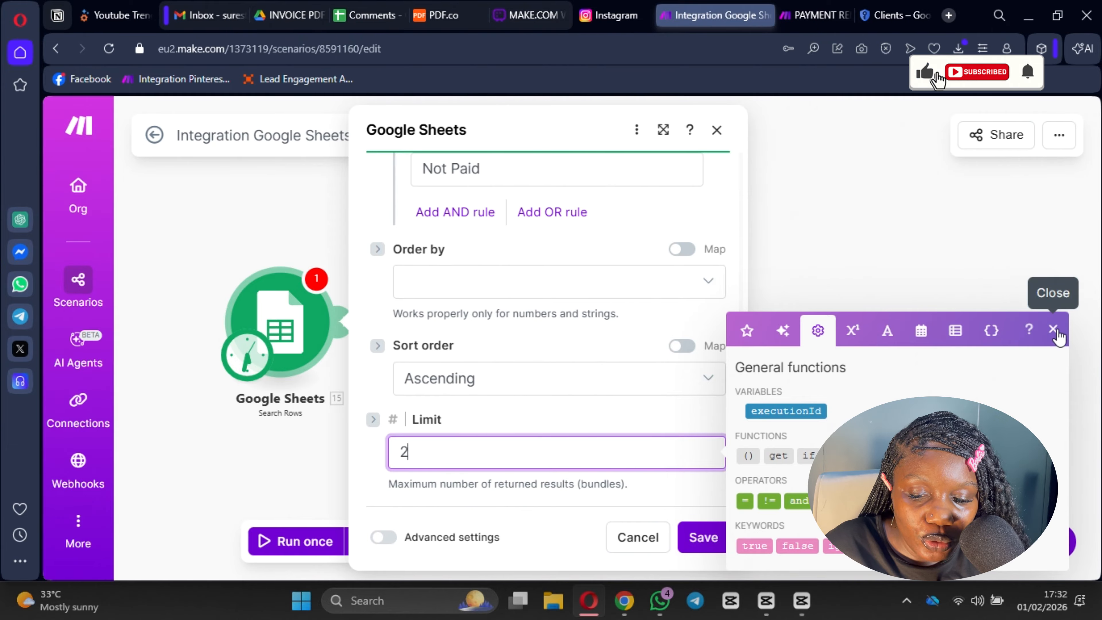
{"action": "left_click", "coordinate": [1053, 329]}
{"action": "left_click", "coordinate": [706, 538]}
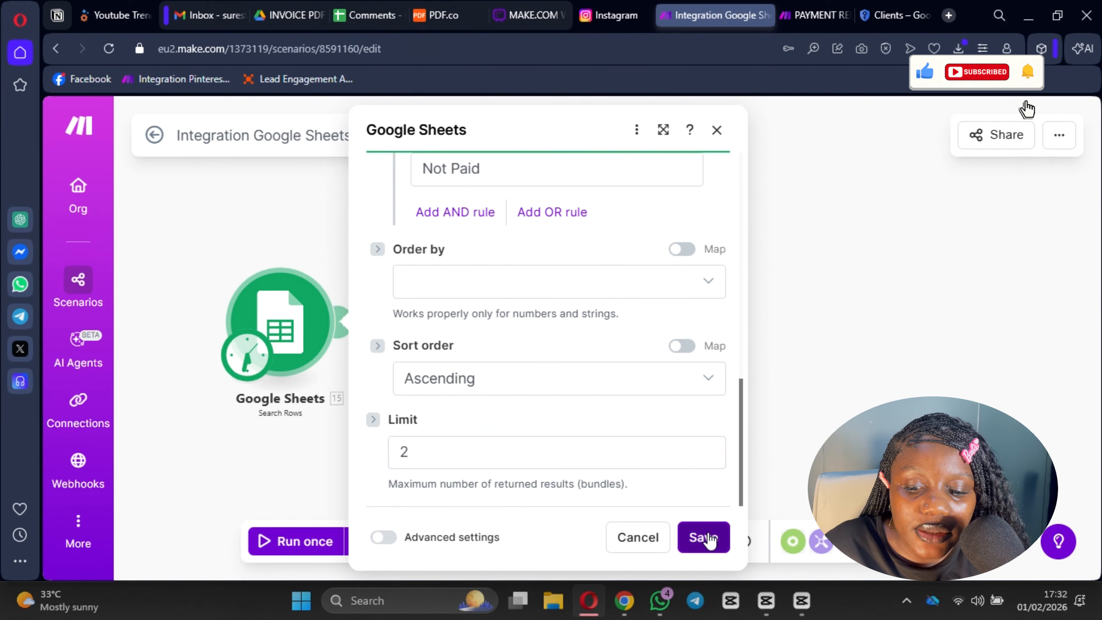
- Reopen and resave the Google Sheets module's settings, and save the scenario despite the warning
{"action": "left_click", "coordinate": [551, 548]}
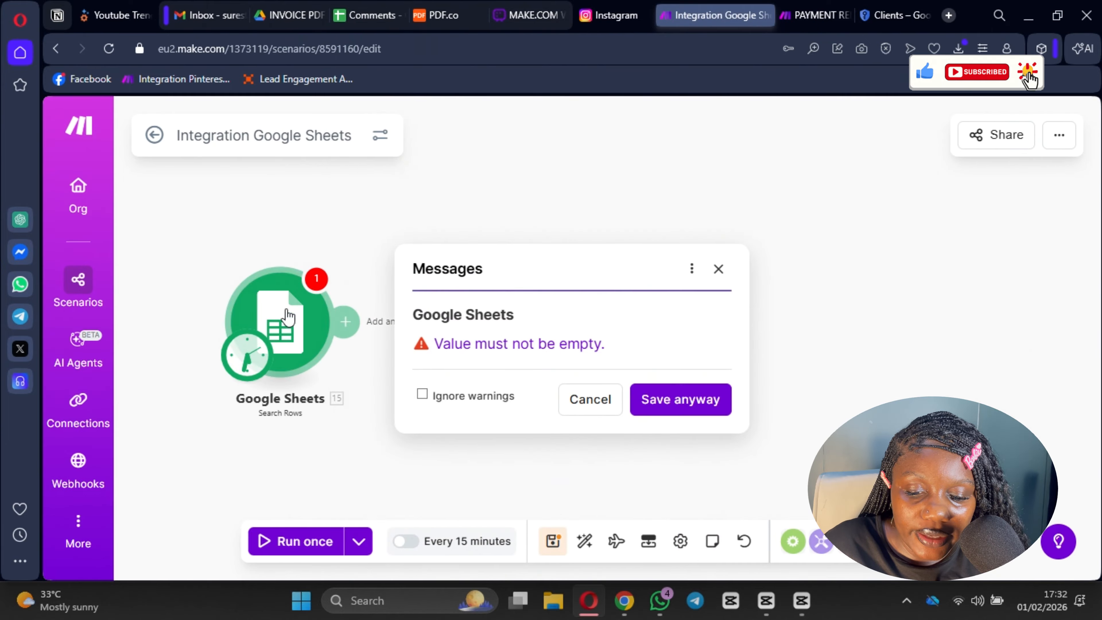
{"action": "left_click", "coordinate": [315, 321]}
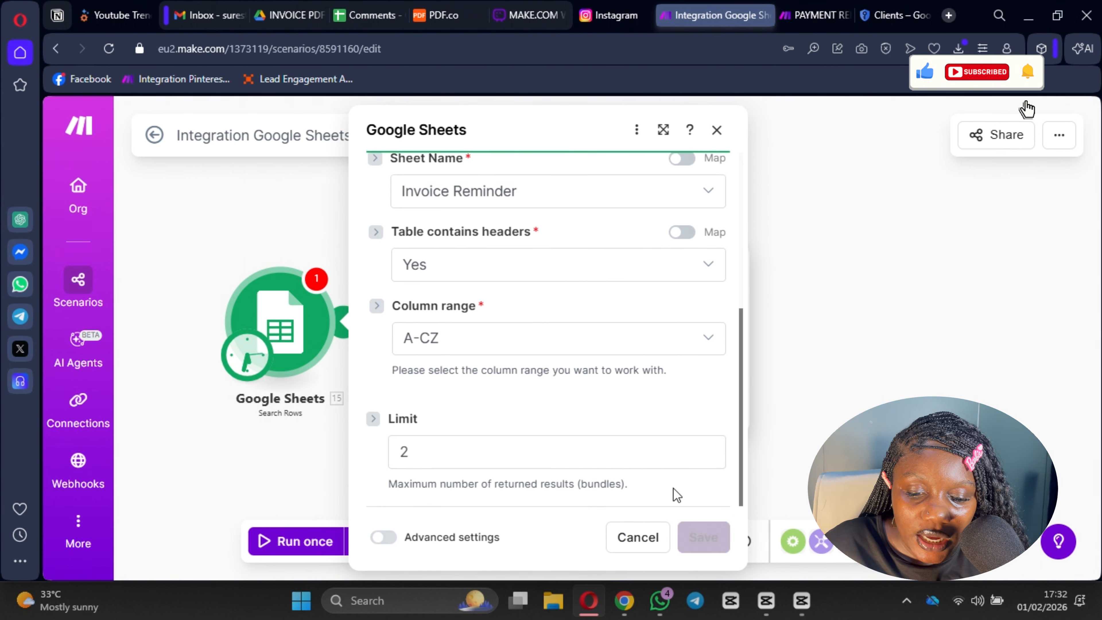
{"action": "left_click", "coordinate": [704, 537]}
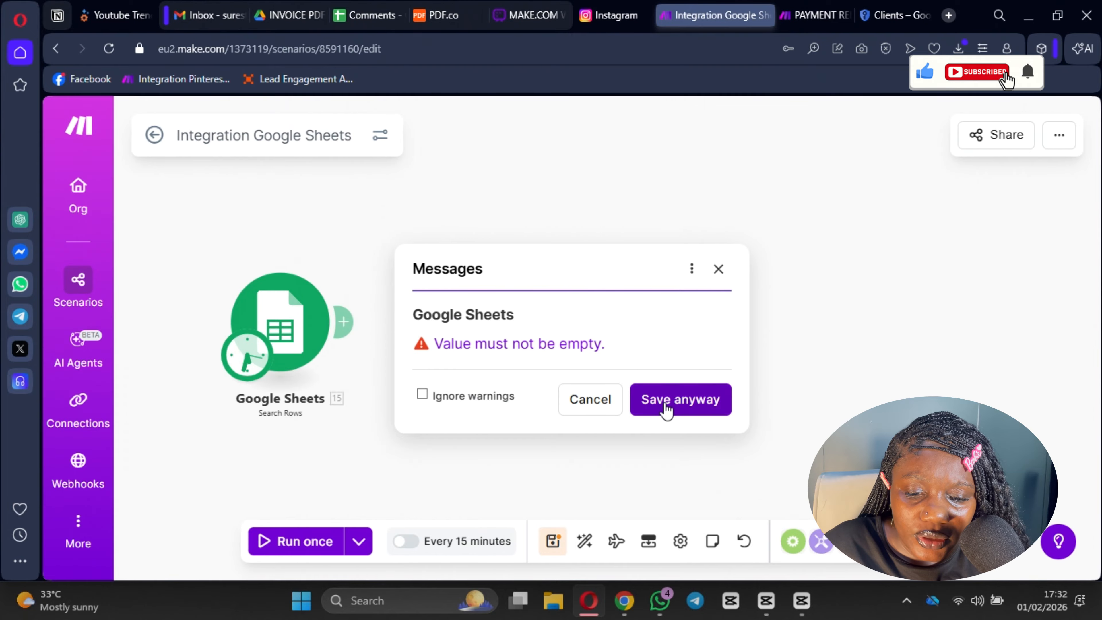
{"action": "left_click", "coordinate": [664, 411]}
{"action": "left_click", "coordinate": [553, 541]}
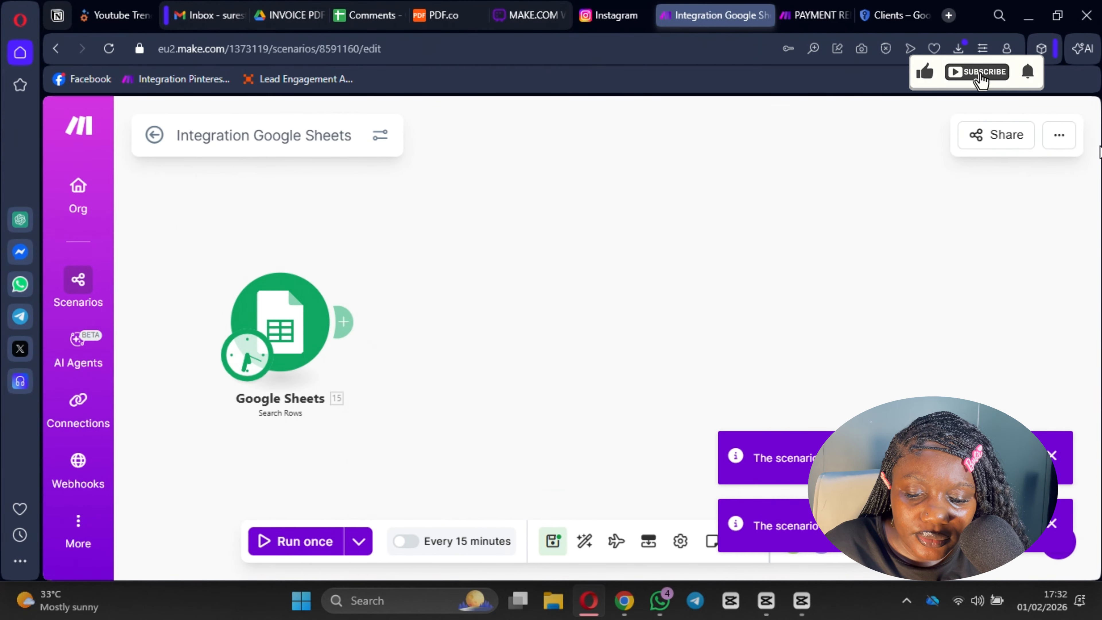
- Add a Tools Set variable module after the Google Sheets Search Rows module
{"action": "left_click", "coordinate": [346, 325]}
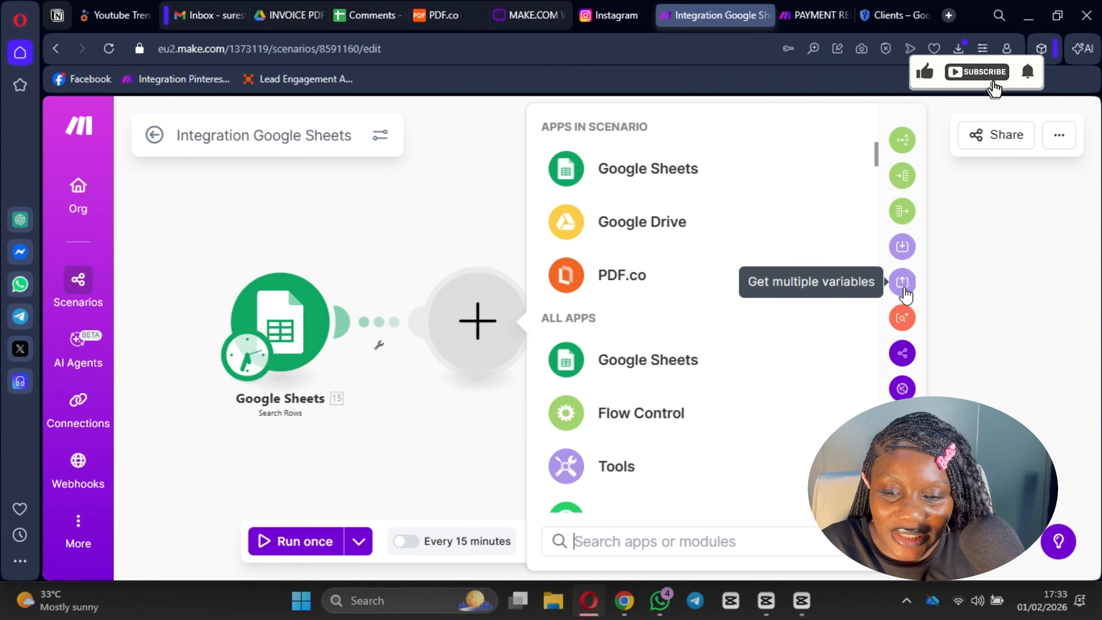
{"action": "type", "text": "set"}
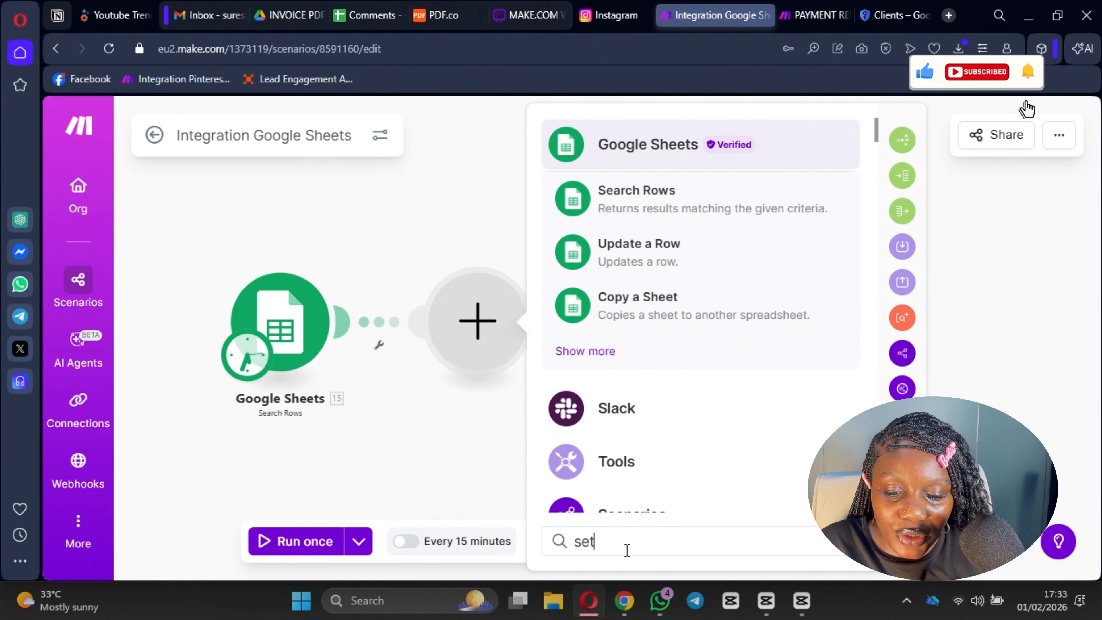
{"action": "scroll", "coordinate": [648, 453], "scroll_direction": "down", "scroll_amount": 2}
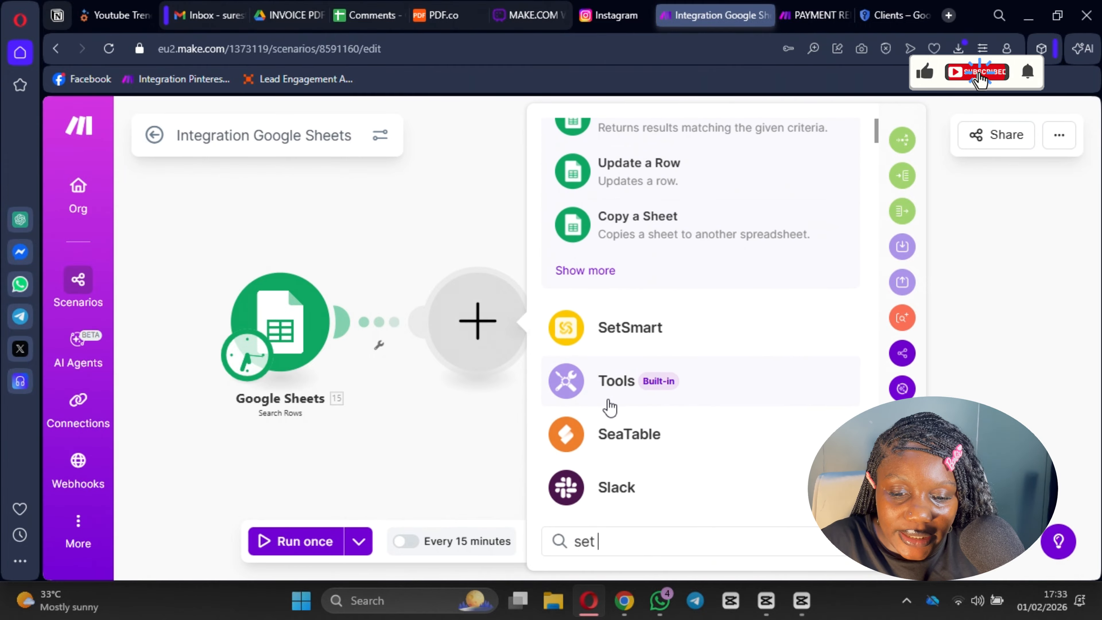
{"action": "left_click", "coordinate": [607, 384]}
{"action": "scroll", "coordinate": [667, 369], "scroll_direction": "down", "scroll_amount": 1}
{"action": "scroll", "coordinate": [667, 369], "scroll_direction": "down", "scroll_amount": 1}
{"action": "left_click", "coordinate": [673, 454]}
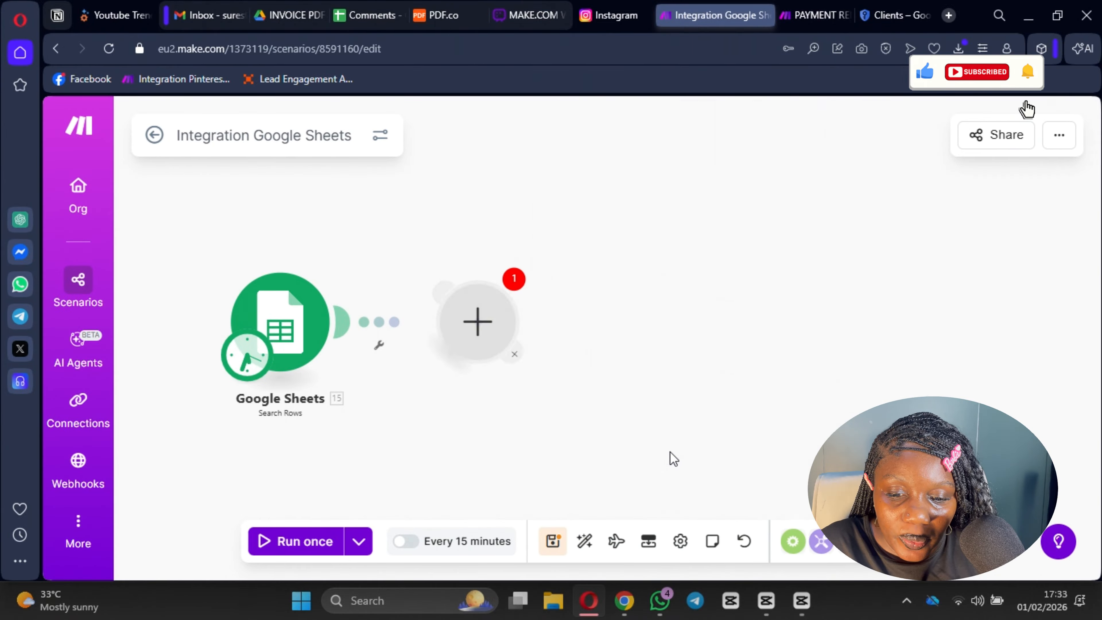
- Name the variable Due Payment, set its value to round((now-parseDate(DUE DATE/TIME (R);YYYY-MM-DD HH:mm;))/1000/60/60/24), and save the Set variable module
{"action": "left_click", "coordinate": [635, 289]}
{"action": "type", "text": "D"}
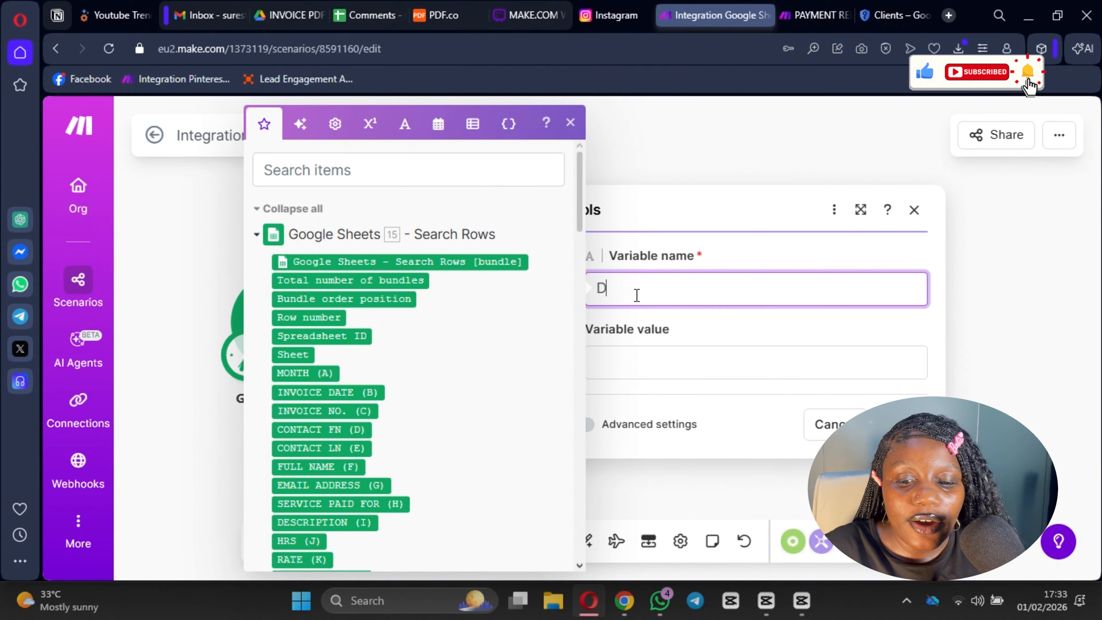
{"action": "type", "text": "ue Payment"}
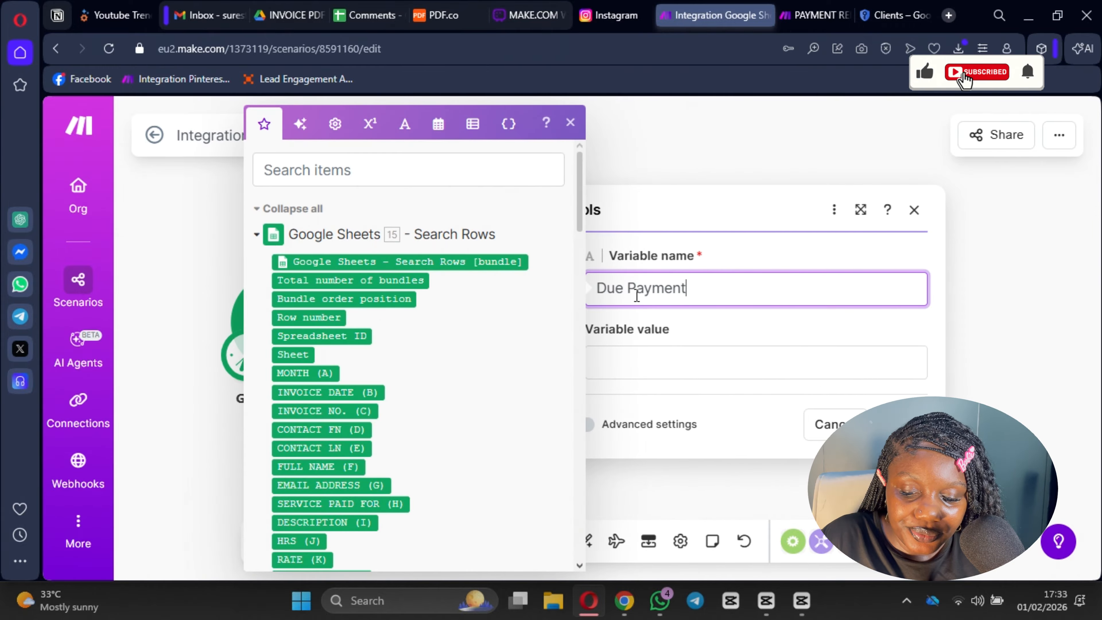
{"action": "left_click", "coordinate": [647, 348]}
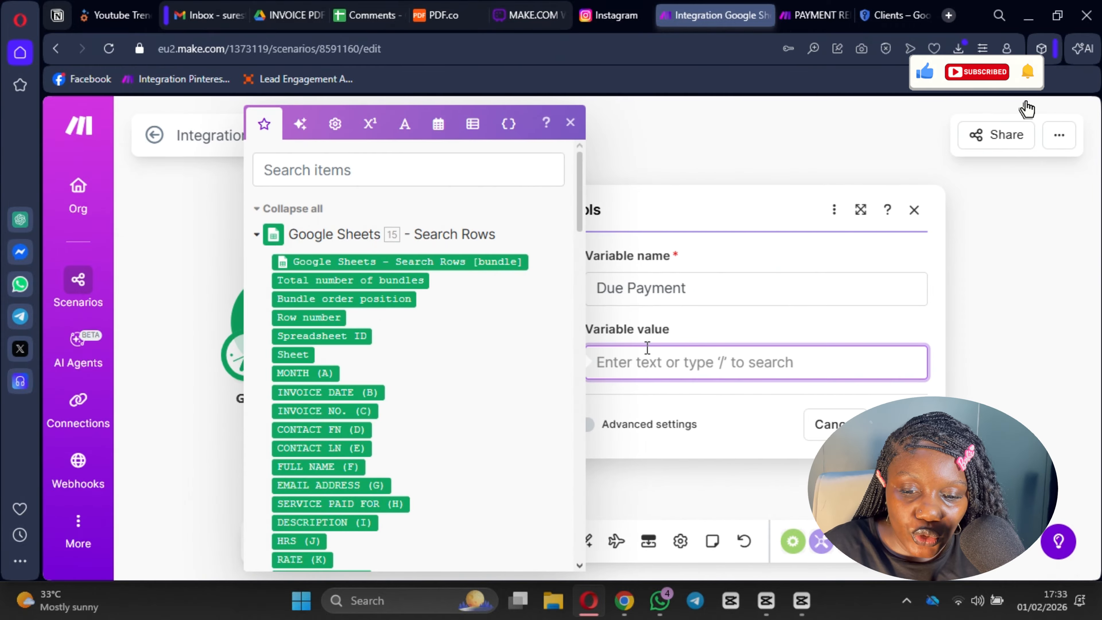
{"action": "type", "text": "round((now-parseDate(1.`15`;YYYY-MM-DD HH:mm;))/1000/60/60/24)"}
{"action": "left_click", "coordinate": [854, 368]}
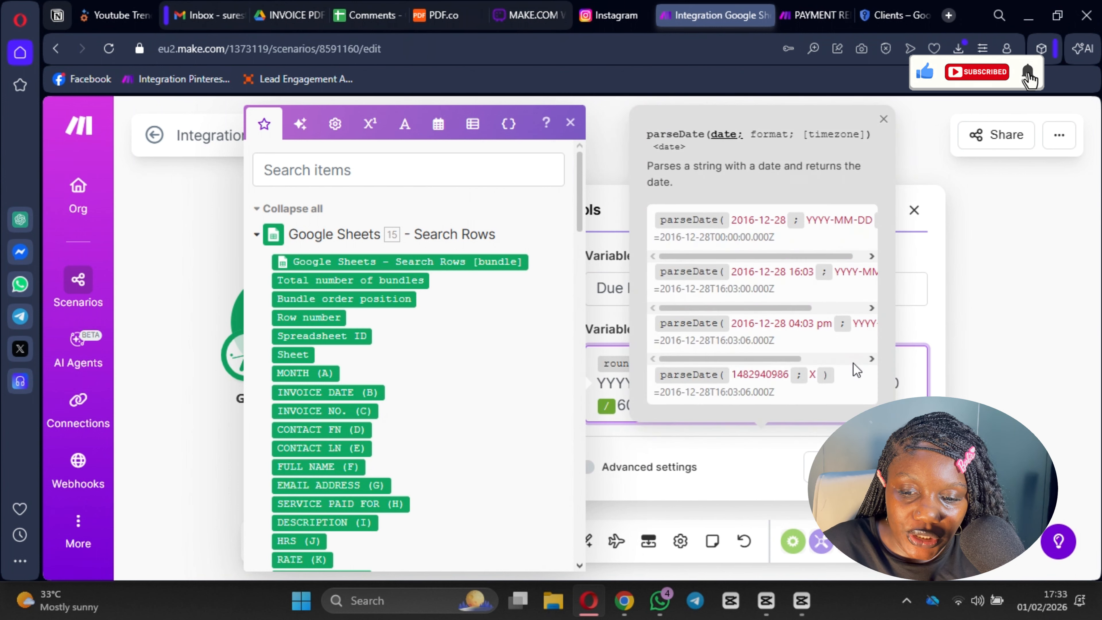
{"action": "left_click", "coordinate": [909, 324]}
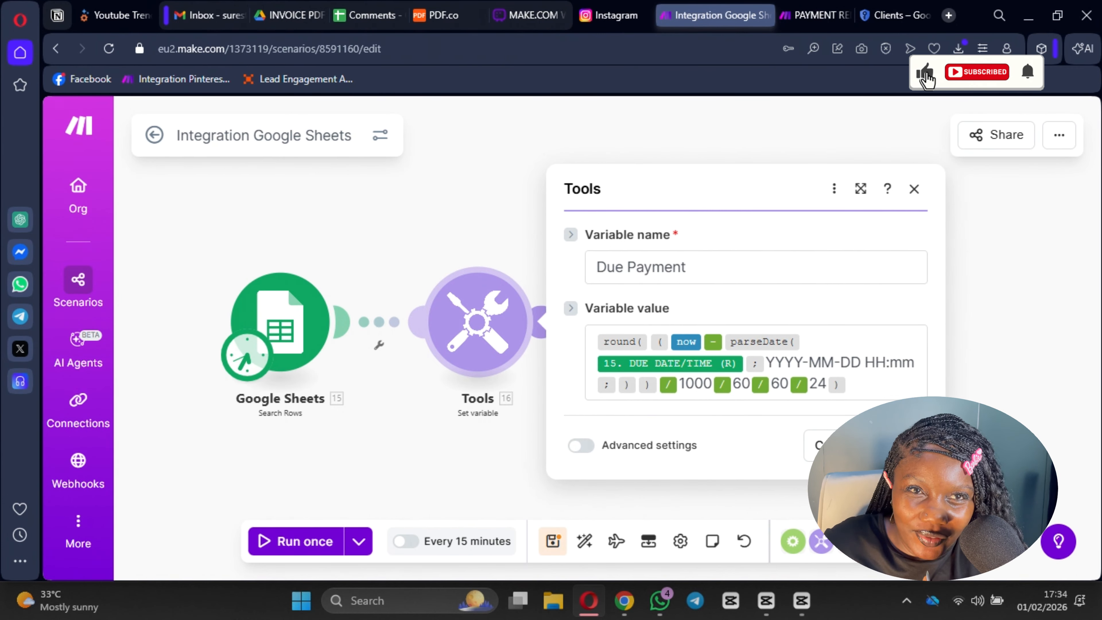
{"action": "left_click", "coordinate": [902, 445]}
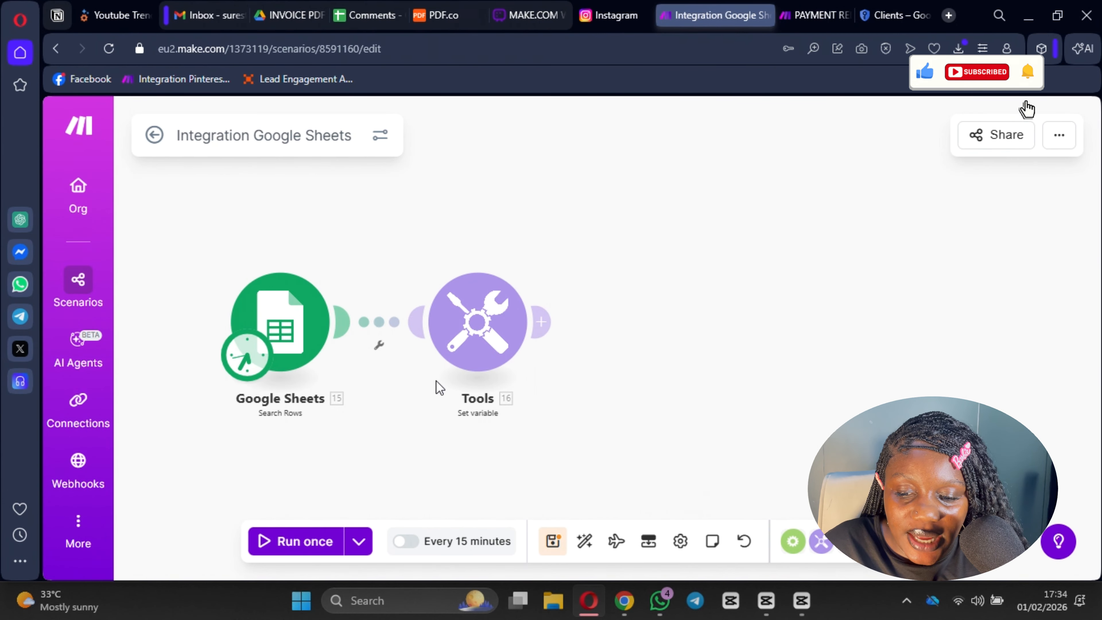
- Review the Due Payment formula and its DUE DATE/TIME (R) mapping in the Set variable module, and resave the module
{"action": "left_click", "coordinate": [490, 336]}
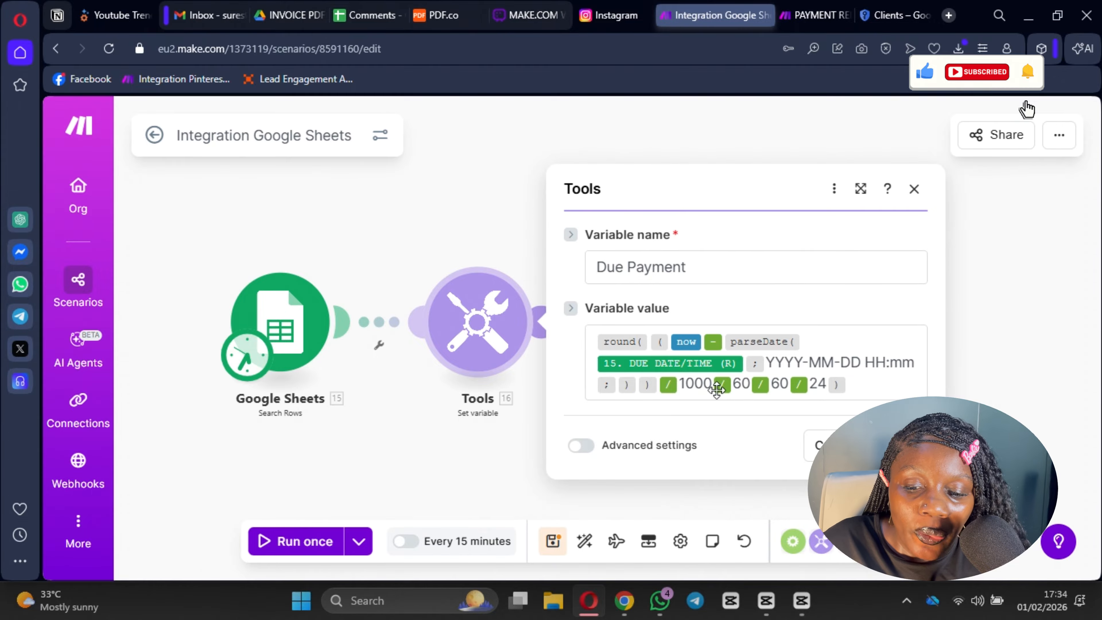
{"action": "mouse_move", "coordinate": [688, 369]}
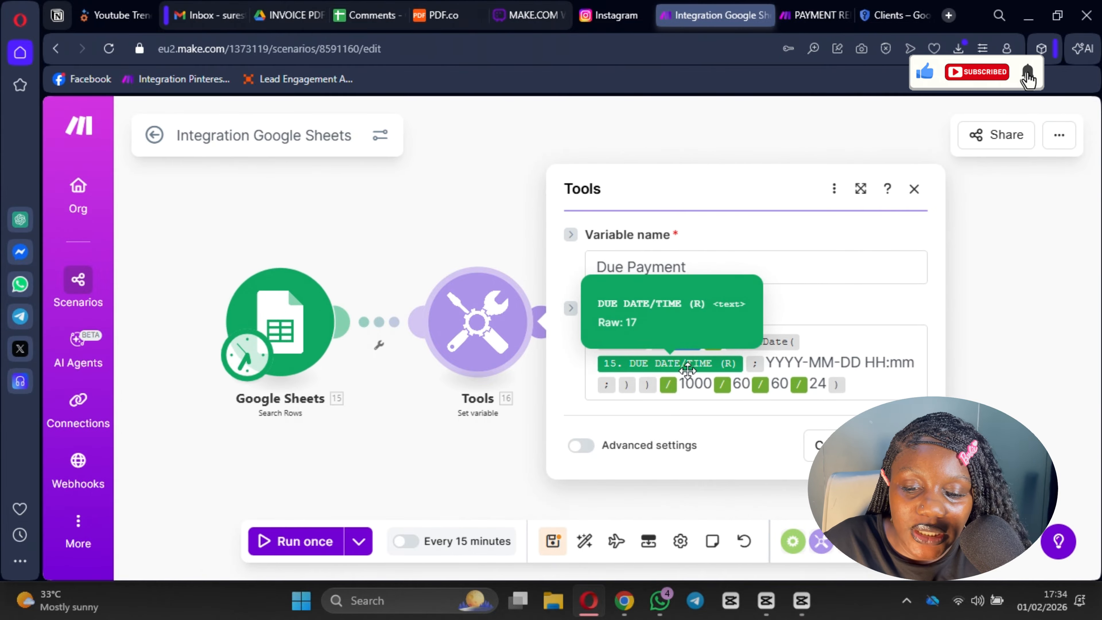
{"action": "mouse_move", "coordinate": [695, 340]}
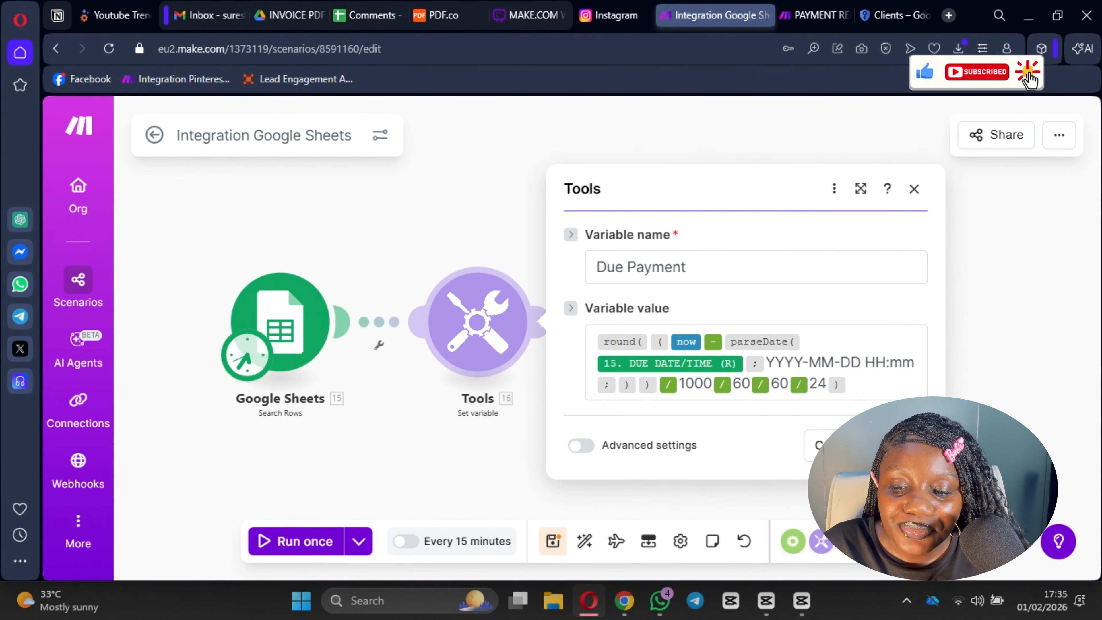
{"action": "left_click", "coordinate": [899, 445]}
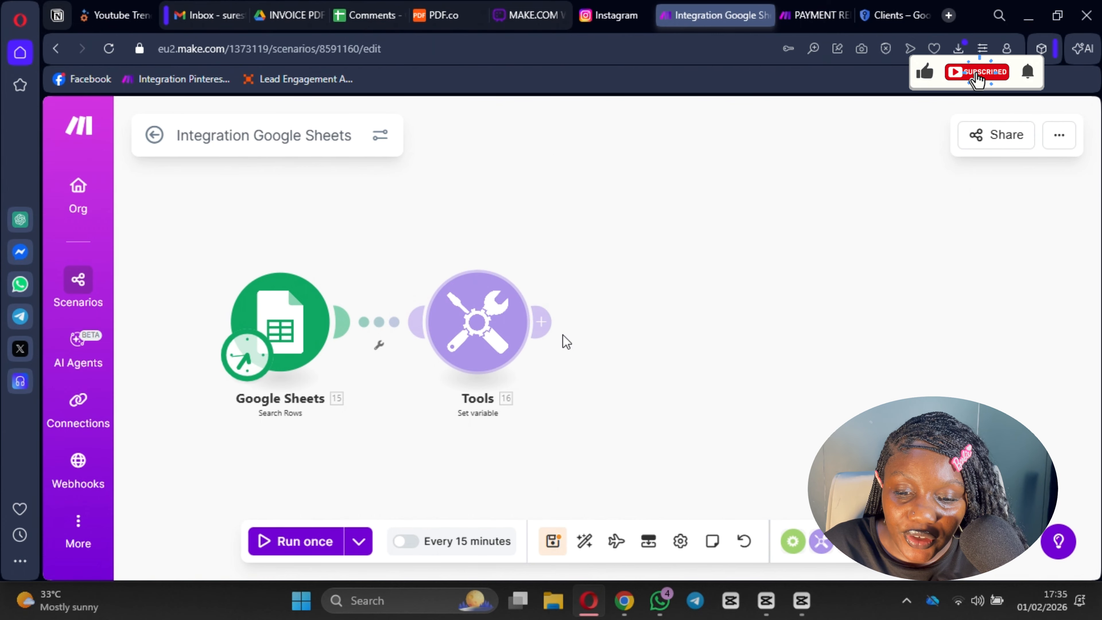
- Add a Router after the Tools Set variable module and unlink the two modules
{"action": "left_click", "coordinate": [546, 328]}
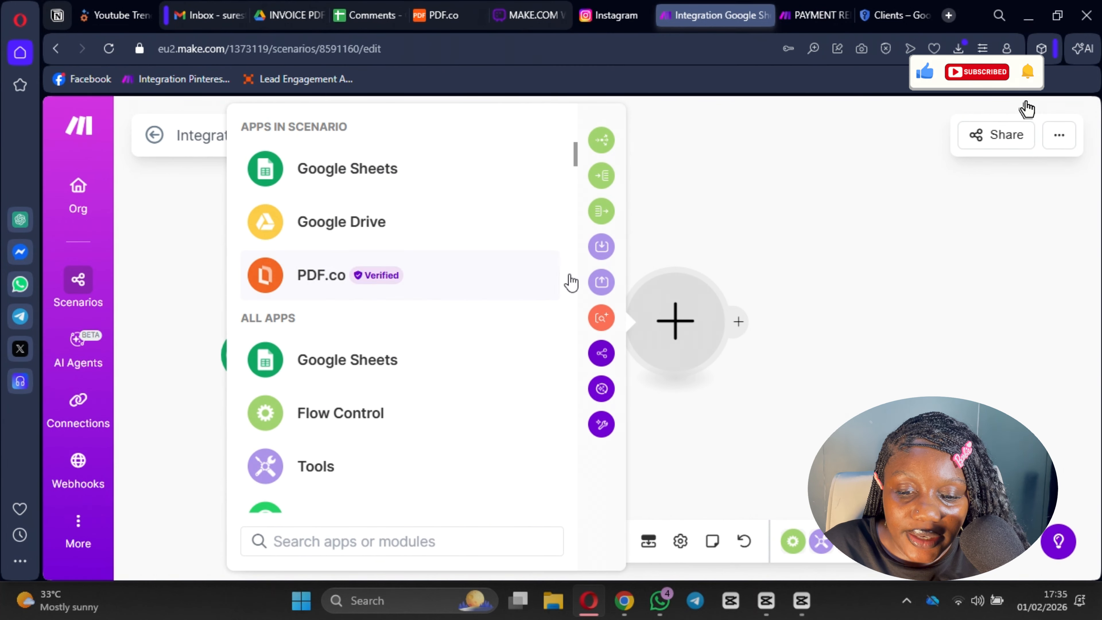
{"action": "left_click", "coordinate": [601, 140]}
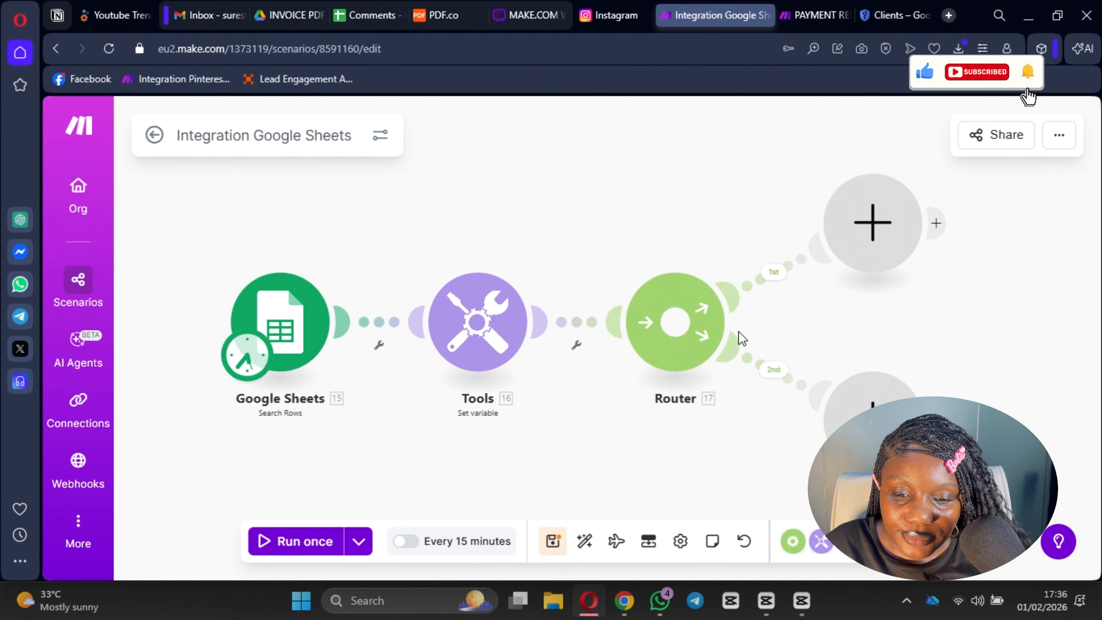
{"action": "right_click", "coordinate": [561, 322]}
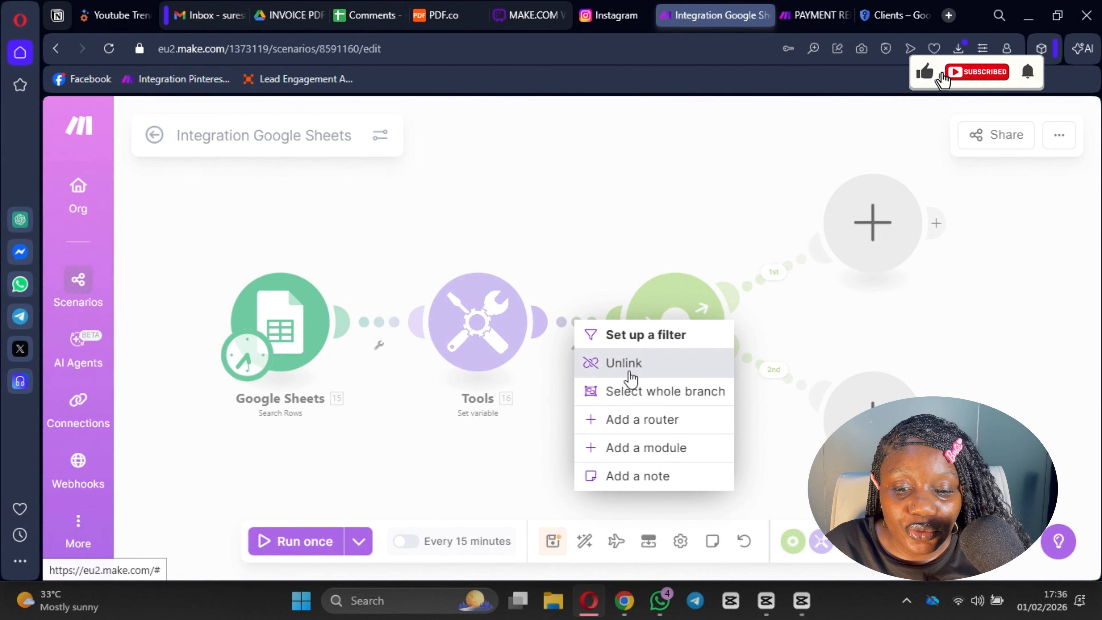
{"action": "left_click", "coordinate": [629, 364]}
- Run the scenario once and inspect the output of the Tools Set variable module
{"action": "left_click", "coordinate": [309, 548]}
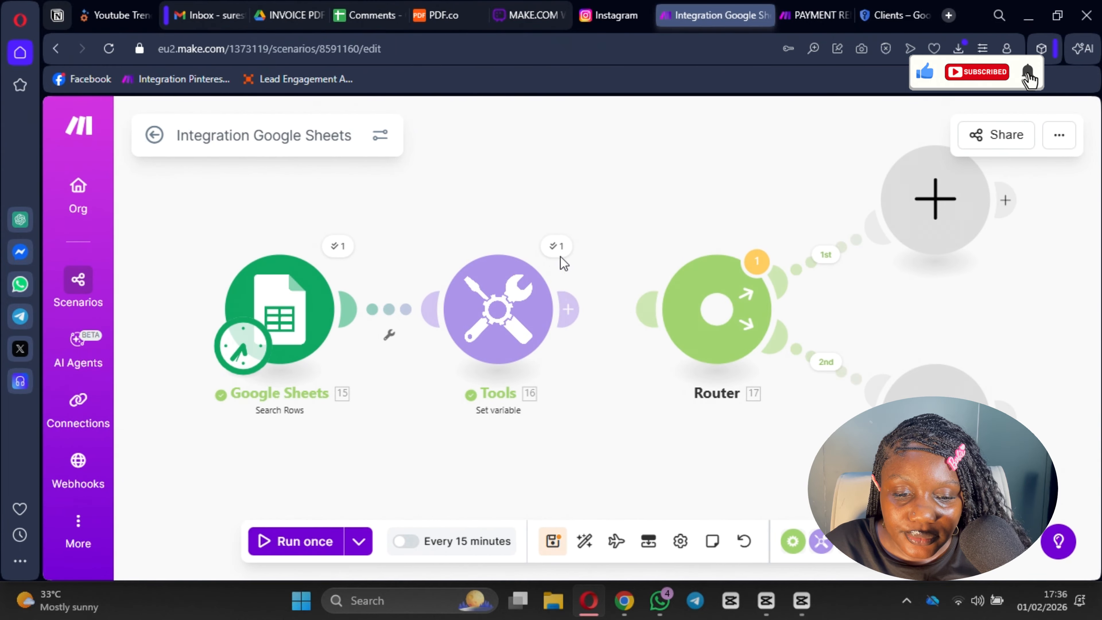
{"action": "left_click", "coordinate": [557, 246]}
{"action": "scroll", "coordinate": [766, 367], "scroll_direction": "down", "scroll_amount": 1}
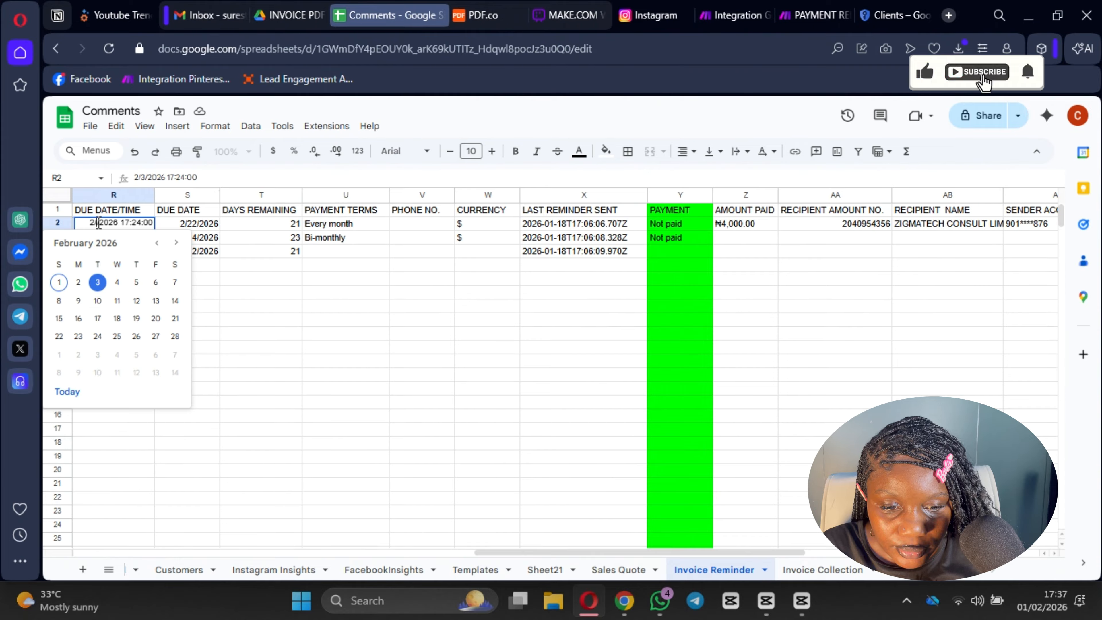
- In the Invoice Reminder sheet, set the DUE DATE/TIME in cell R2 to 2/22/2026 17:37
{"action": "key", "text": "BackSpace"}
{"action": "type", "text": "22"}
{"action": "left_click", "coordinate": [219, 313]}
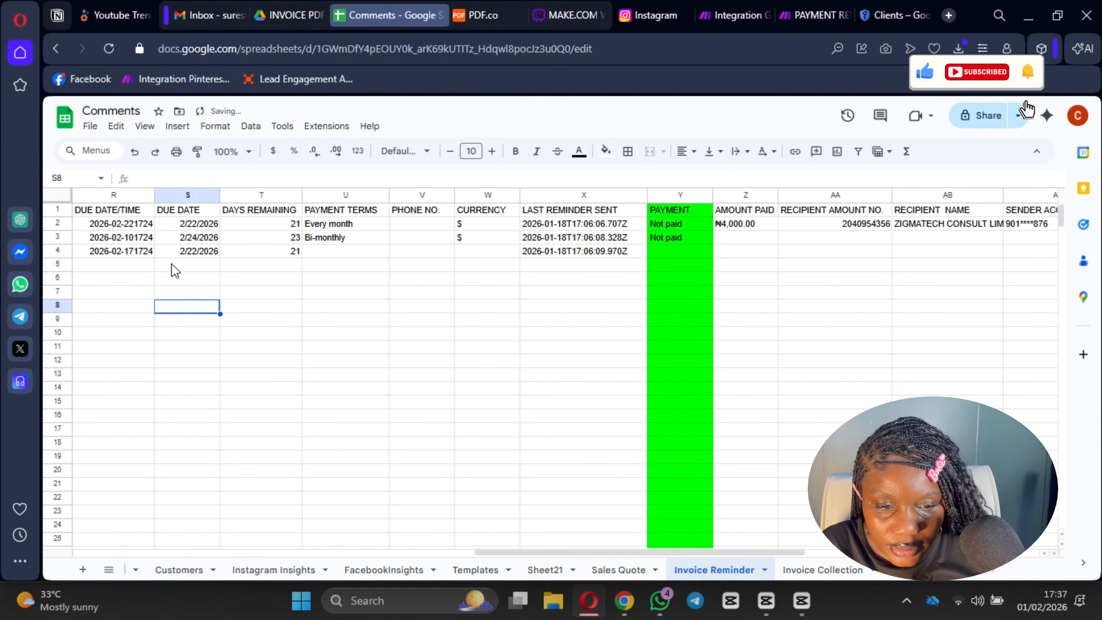
{"action": "double_click", "coordinate": [142, 223]}
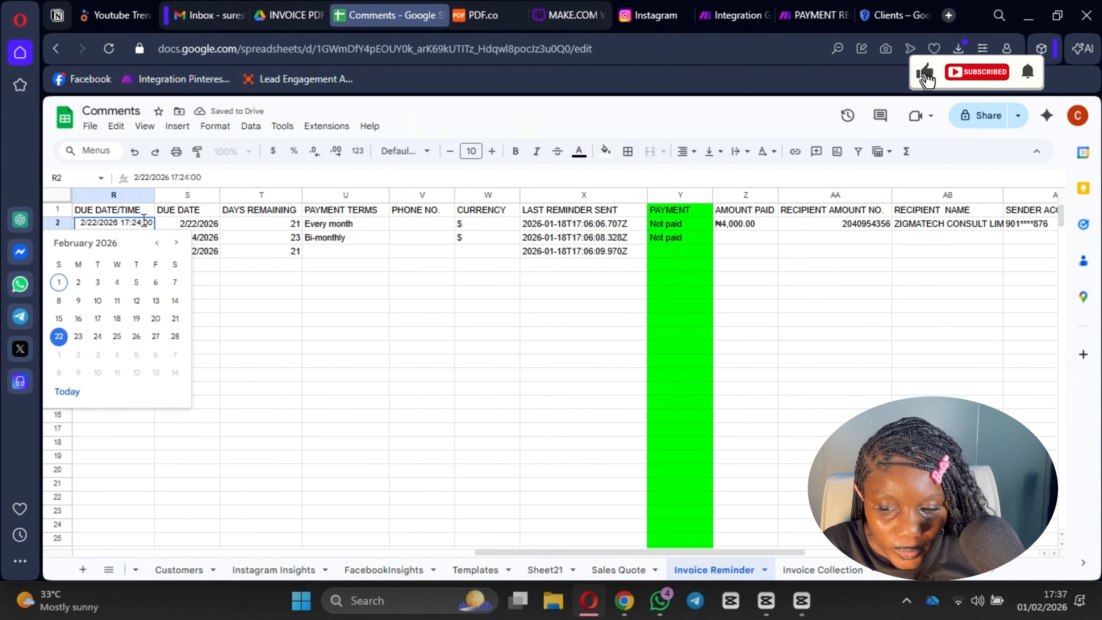
{"action": "key", "text": "BackSpace"}
{"action": "key", "text": "BackSpace"}
{"action": "type", "text": "3"}
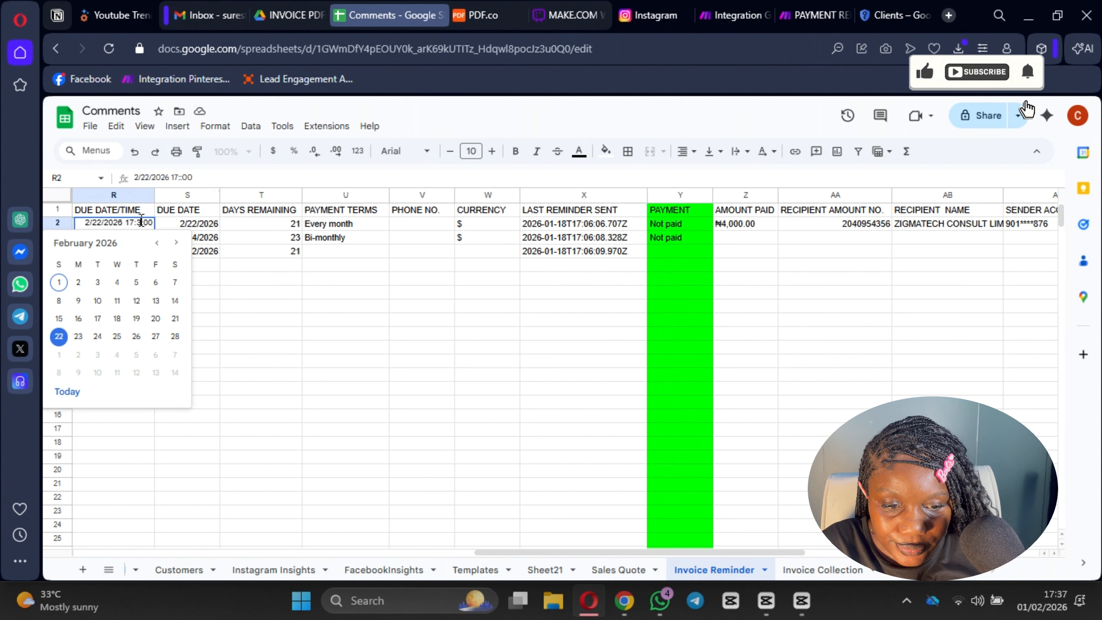
{"action": "type", "text": "7"}
{"action": "left_click", "coordinate": [300, 389]}
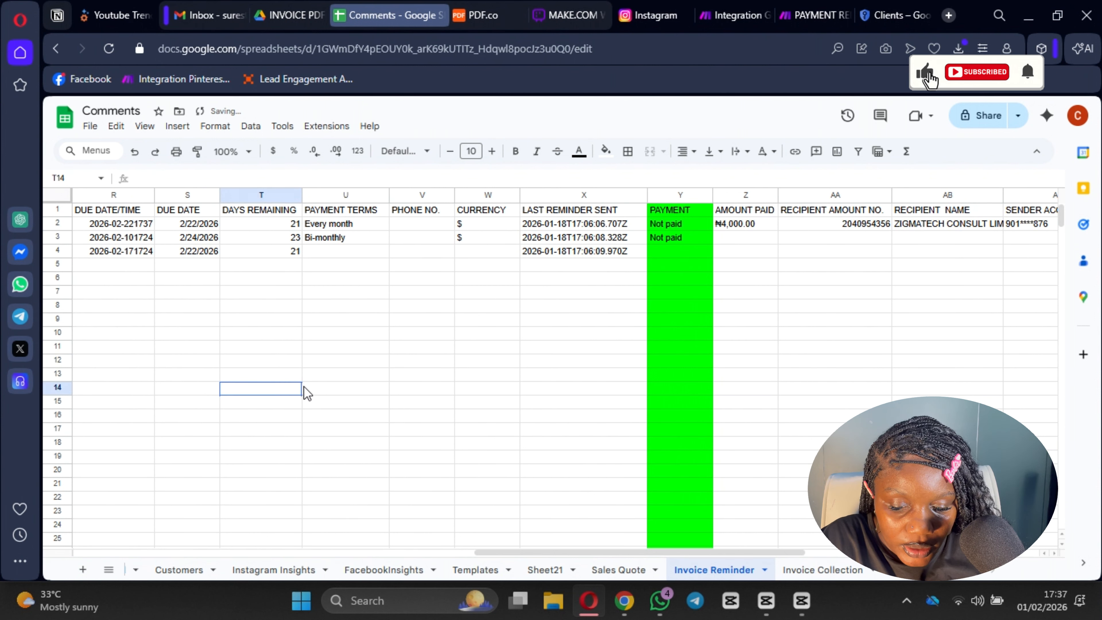
{"action": "double_click", "coordinate": [106, 228]}
{"action": "left_click", "coordinate": [281, 351]}
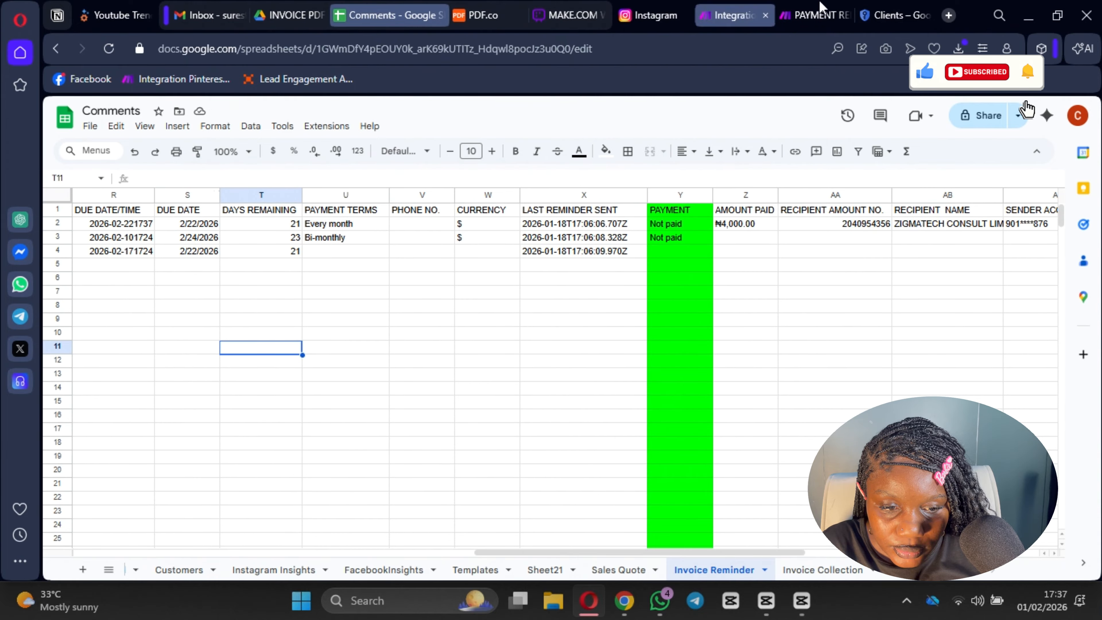
- Save the scenario in Make, run it once again and inspect the Set variable module's output
{"action": "left_click", "coordinate": [733, 16]}
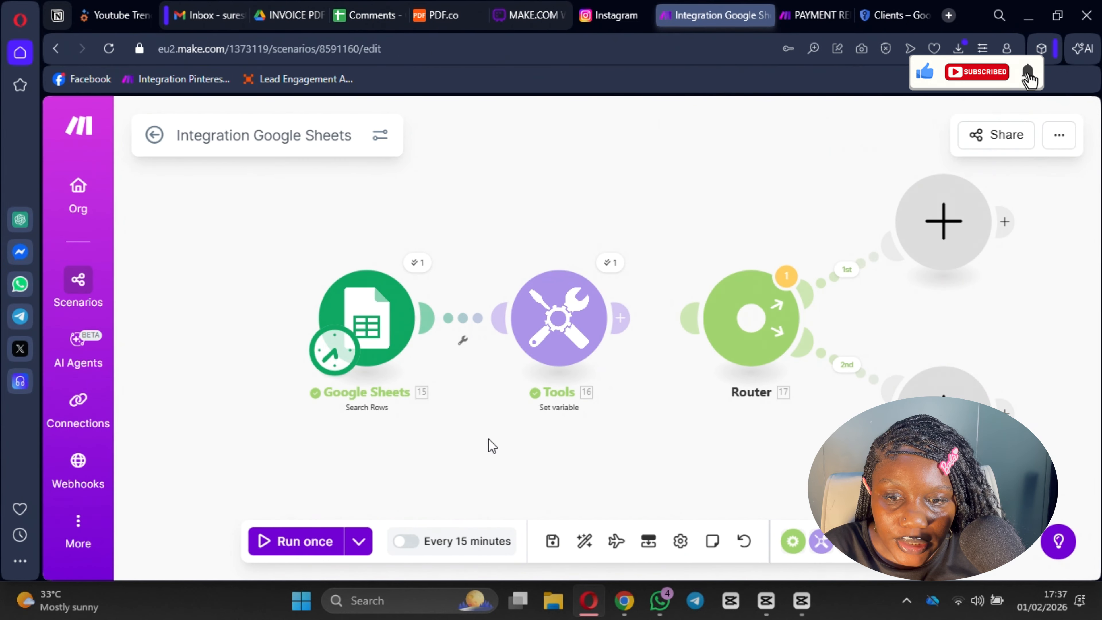
{"action": "left_click", "coordinate": [553, 543]}
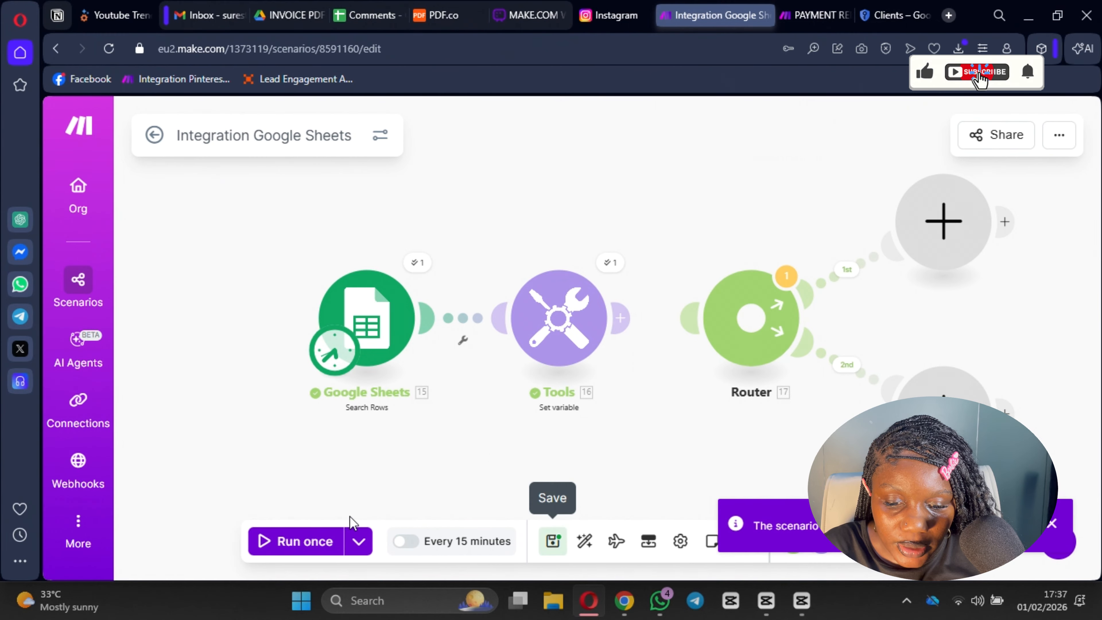
{"action": "left_click", "coordinate": [297, 543]}
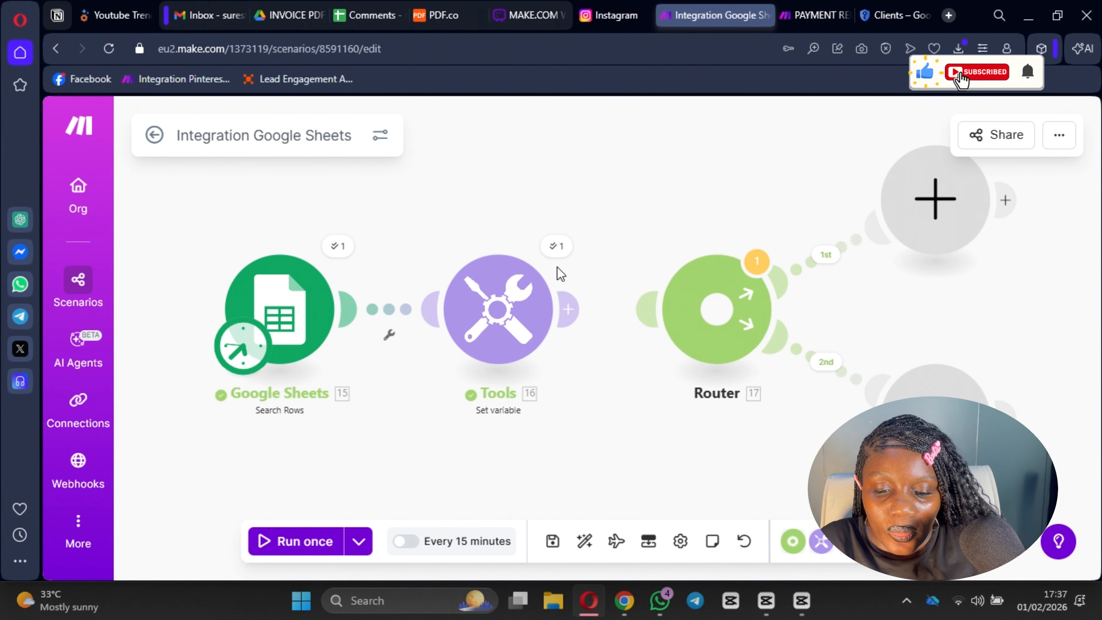
{"action": "left_click", "coordinate": [555, 250]}
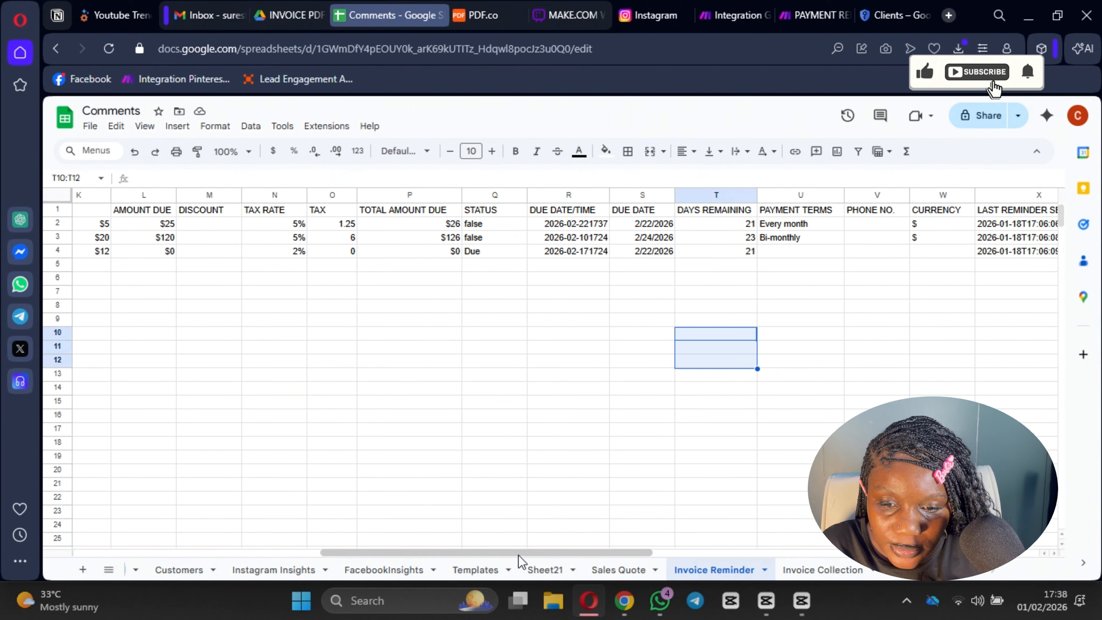
- Check the sheet's columns through PAYMENT, and remove the Not paid filter between the Google Sheets and Tools modules in Make
{"action": "left_click_drag", "start_coordinate": [520, 553], "coordinate": [235, 481]}
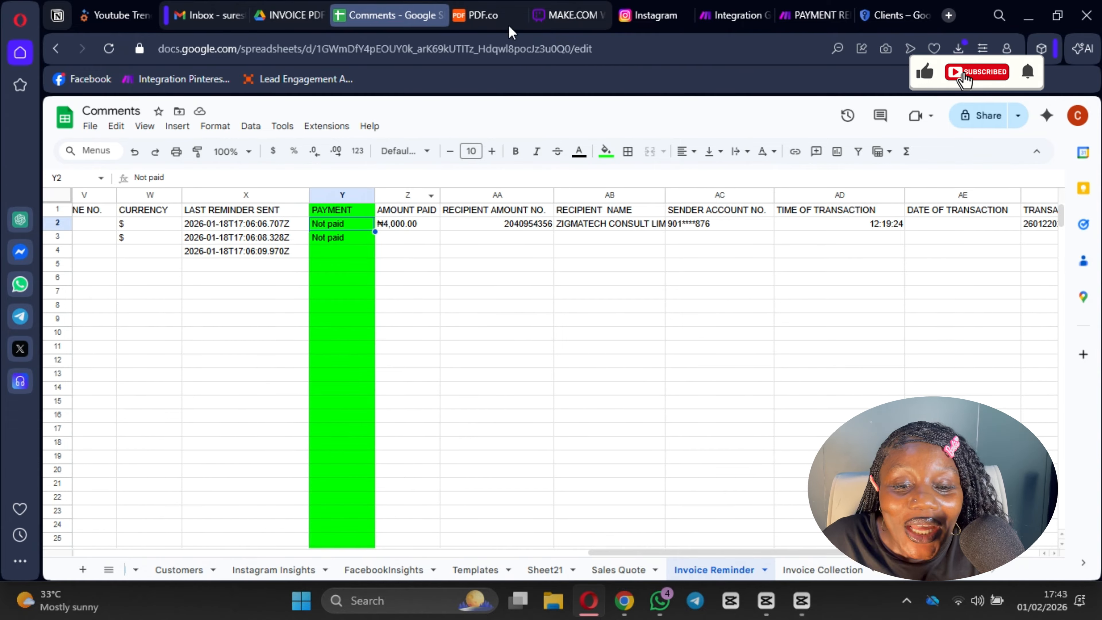
{"action": "left_click", "coordinate": [712, 14]}
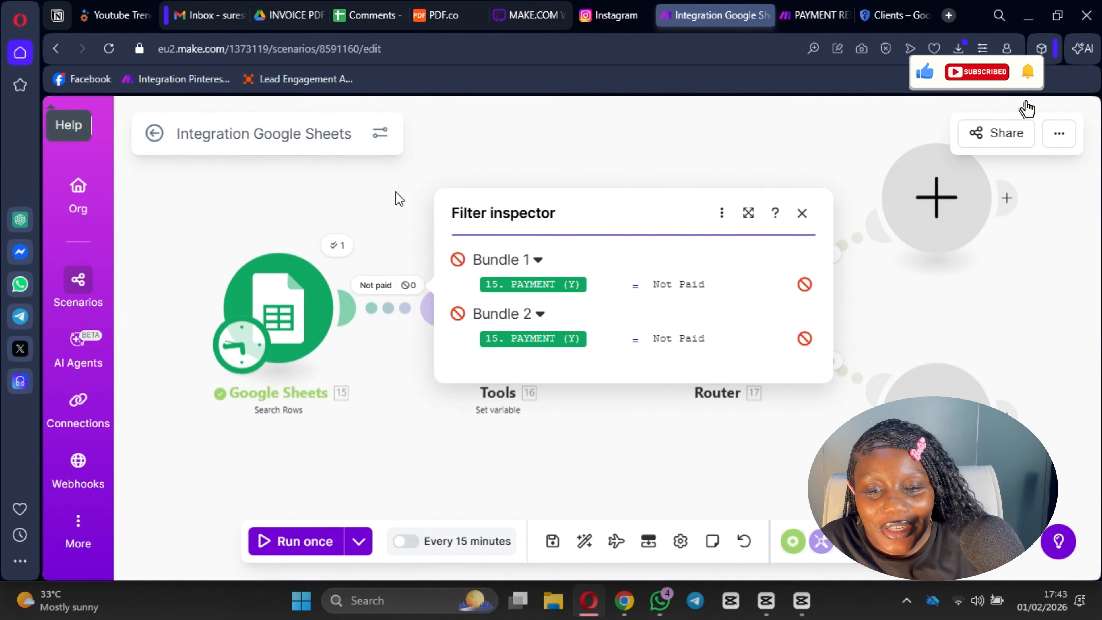
{"action": "left_click", "coordinate": [388, 307]}
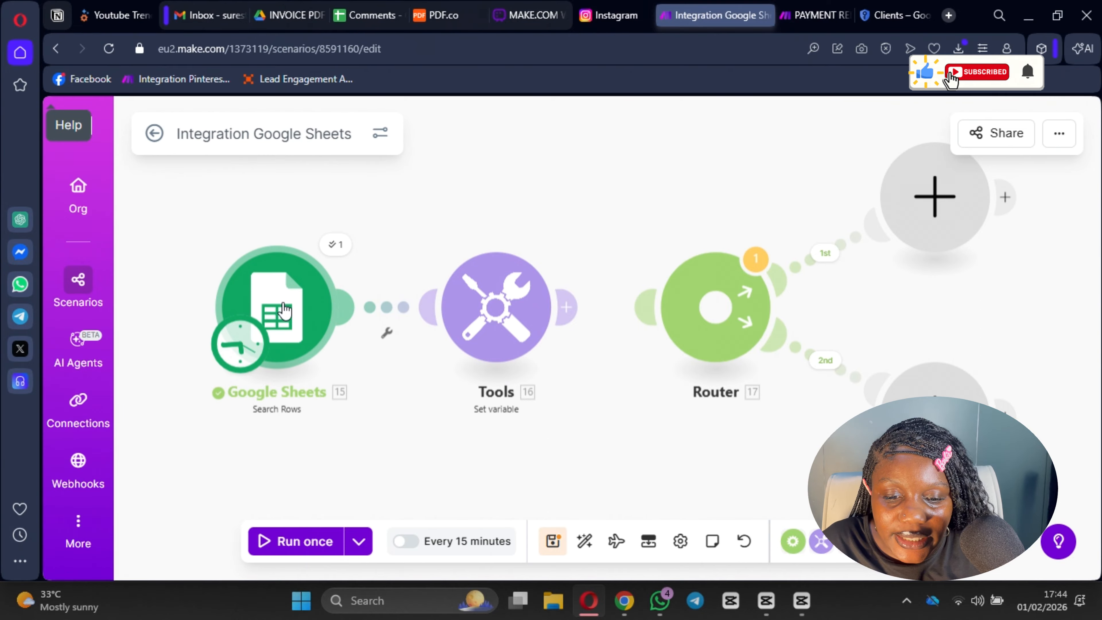
- Choose PAYMENT (Y) as the filter column in the Google Sheets Search Rows module
{"action": "left_click", "coordinate": [269, 301]}
{"action": "scroll", "coordinate": [541, 328], "scroll_direction": "down", "scroll_amount": 5}
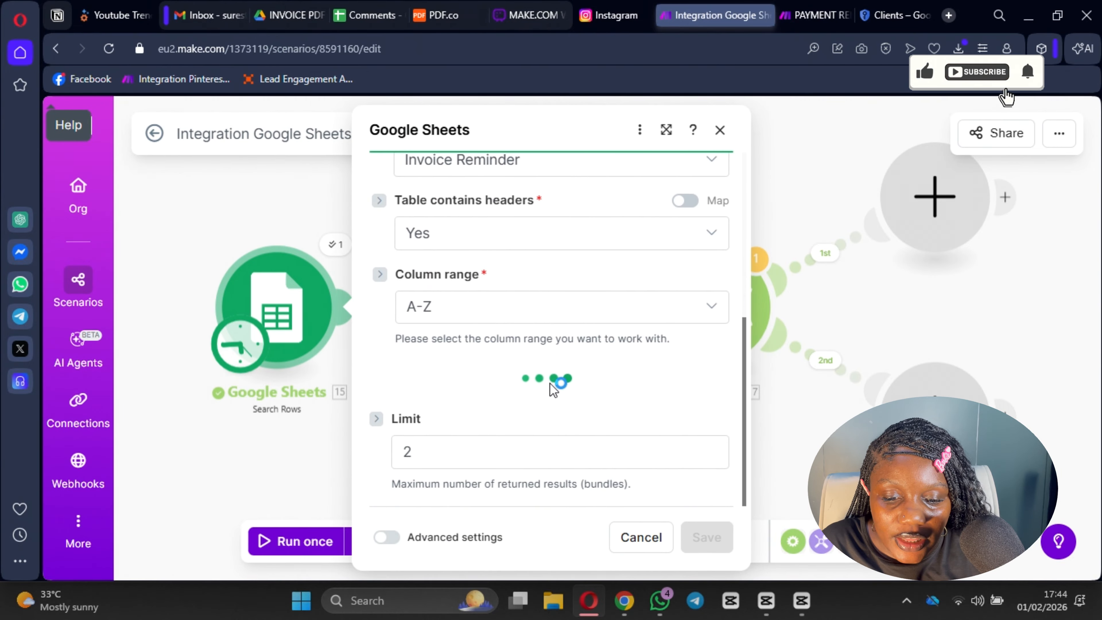
{"action": "scroll", "coordinate": [524, 310], "scroll_direction": "down", "scroll_amount": 4}
{"action": "left_click", "coordinate": [506, 241]}
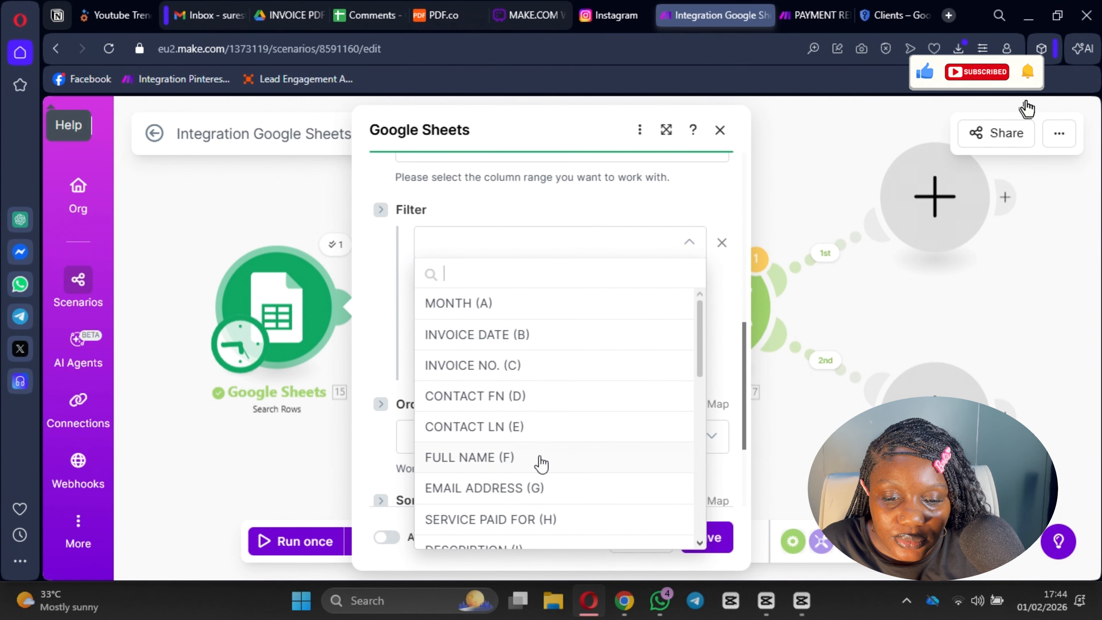
{"action": "scroll", "coordinate": [521, 462], "scroll_direction": "down", "scroll_amount": 4}
{"action": "scroll", "coordinate": [521, 455], "scroll_direction": "down", "scroll_amount": 4}
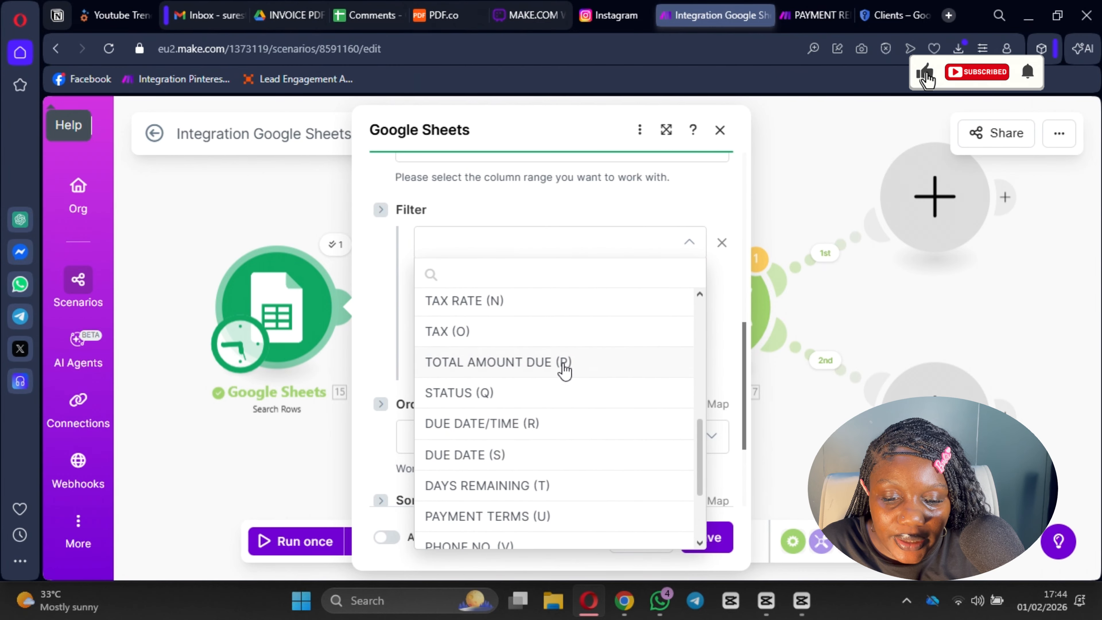
{"action": "scroll", "coordinate": [526, 495], "scroll_direction": "down", "scroll_amount": 3}
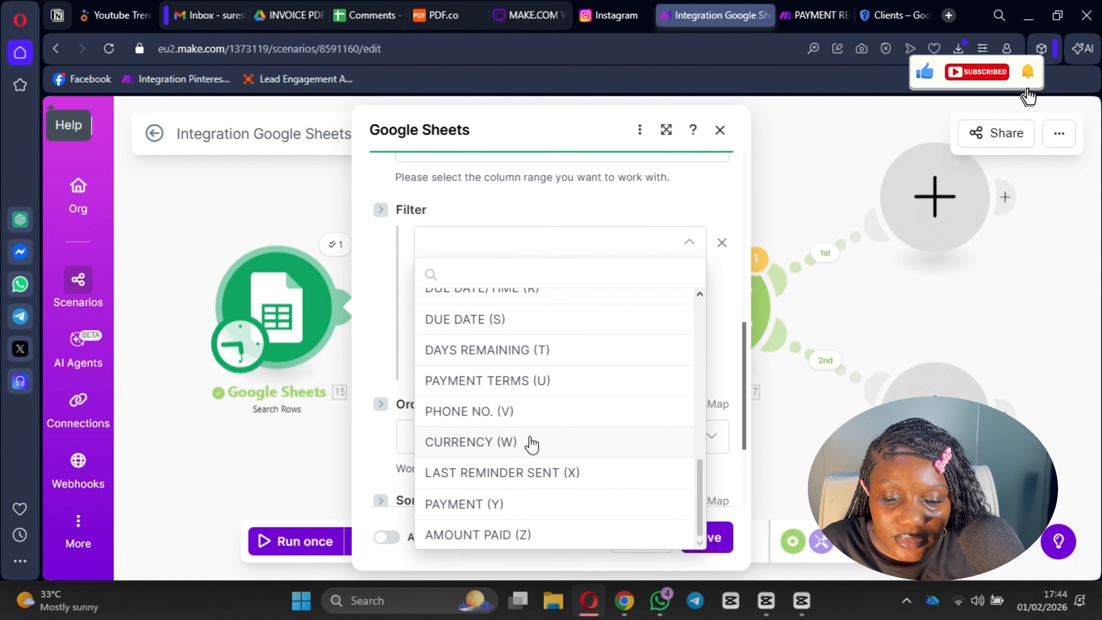
{"action": "left_click", "coordinate": [538, 507]}
- Copy the text Not paid from cell Y2 of the Invoice Reminder sheet and enter it as the Search Rows filter value
{"action": "left_click", "coordinate": [350, 13]}
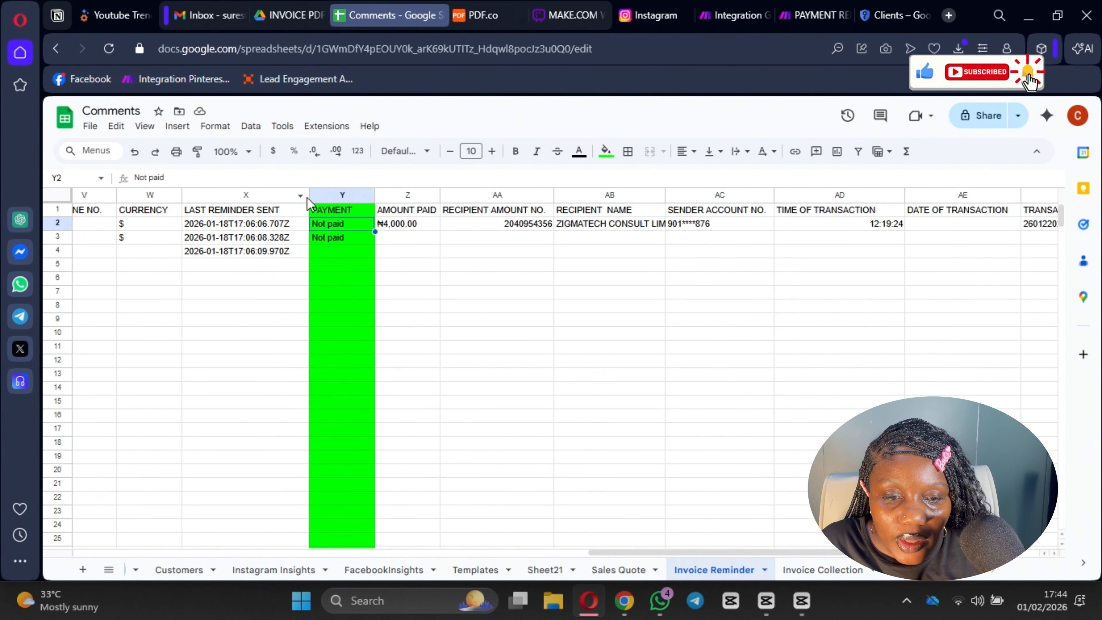
{"action": "double_click", "coordinate": [351, 225]}
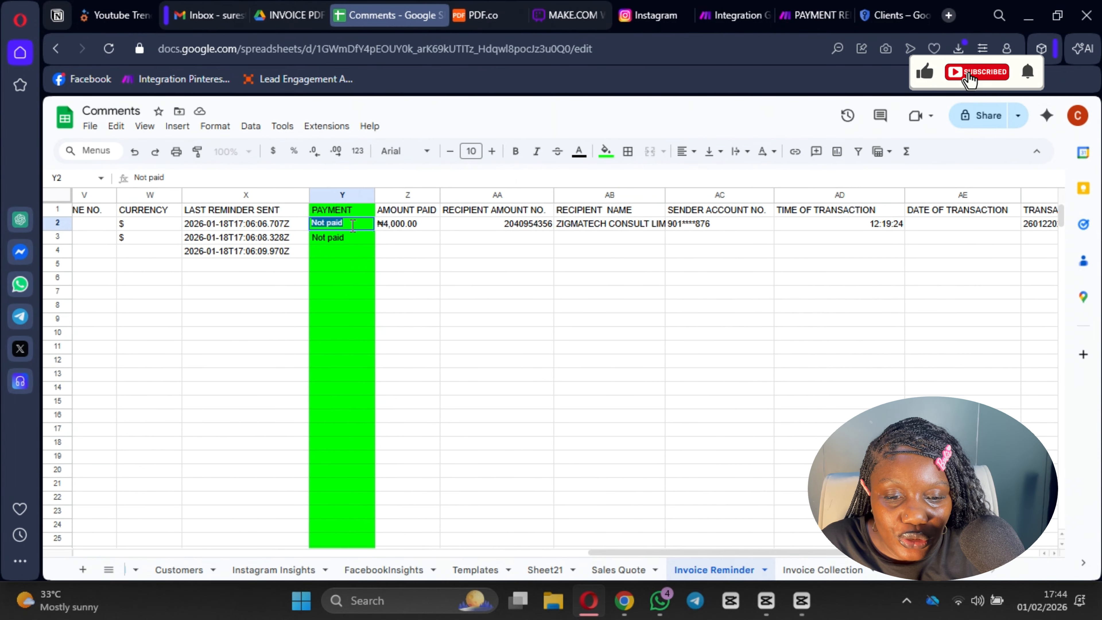
{"action": "left_click", "coordinate": [717, 16]}
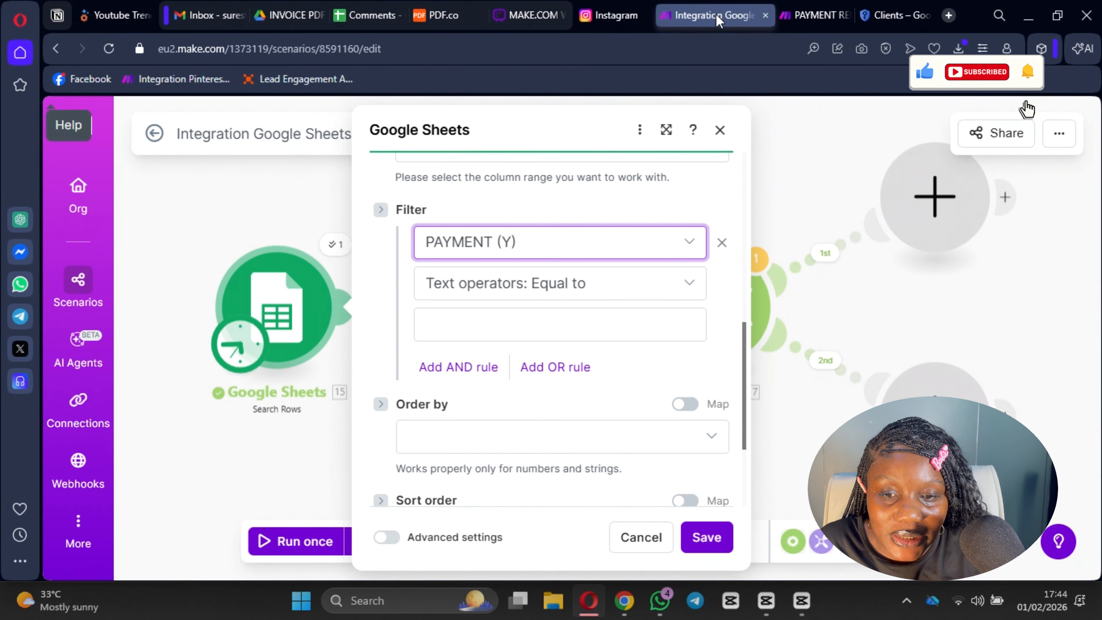
{"action": "left_click", "coordinate": [509, 338]}
{"action": "type", "text": "Not paid"}
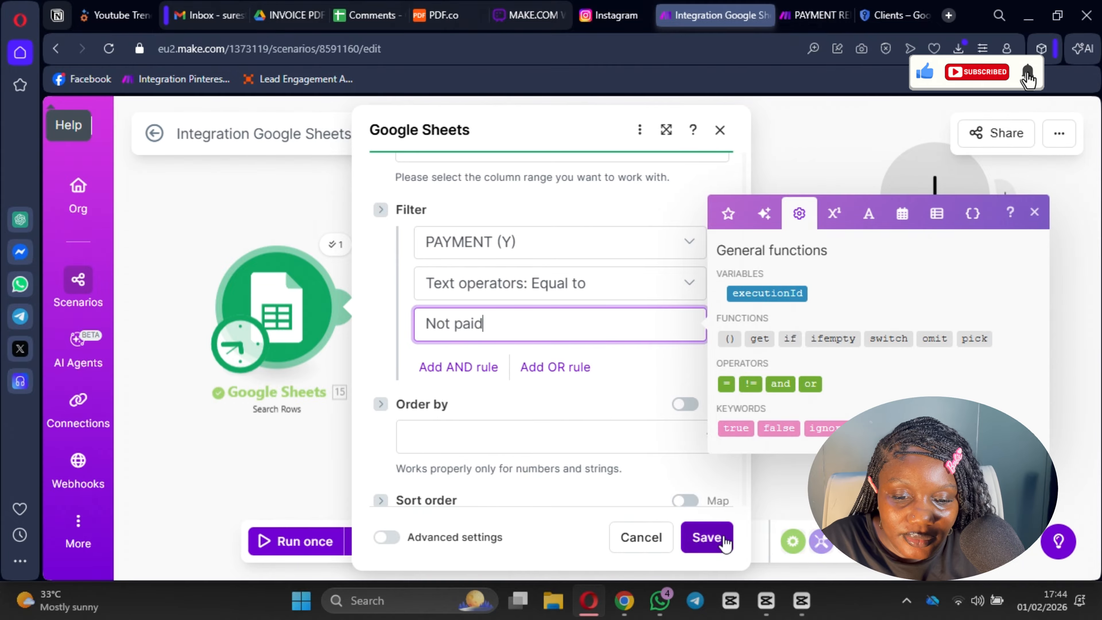
- Save the Search Rows filter and the scenario, and run only the Google Sheets module to check its output
{"action": "left_click", "coordinate": [718, 537]}
{"action": "left_click", "coordinate": [554, 542]}
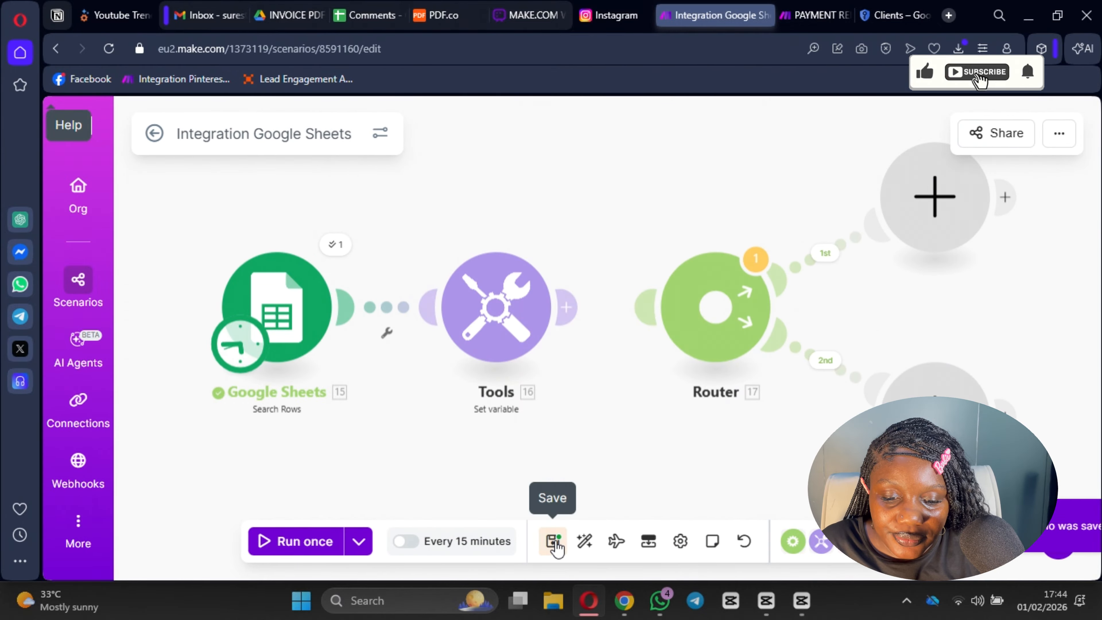
{"action": "right_click", "coordinate": [288, 310]}
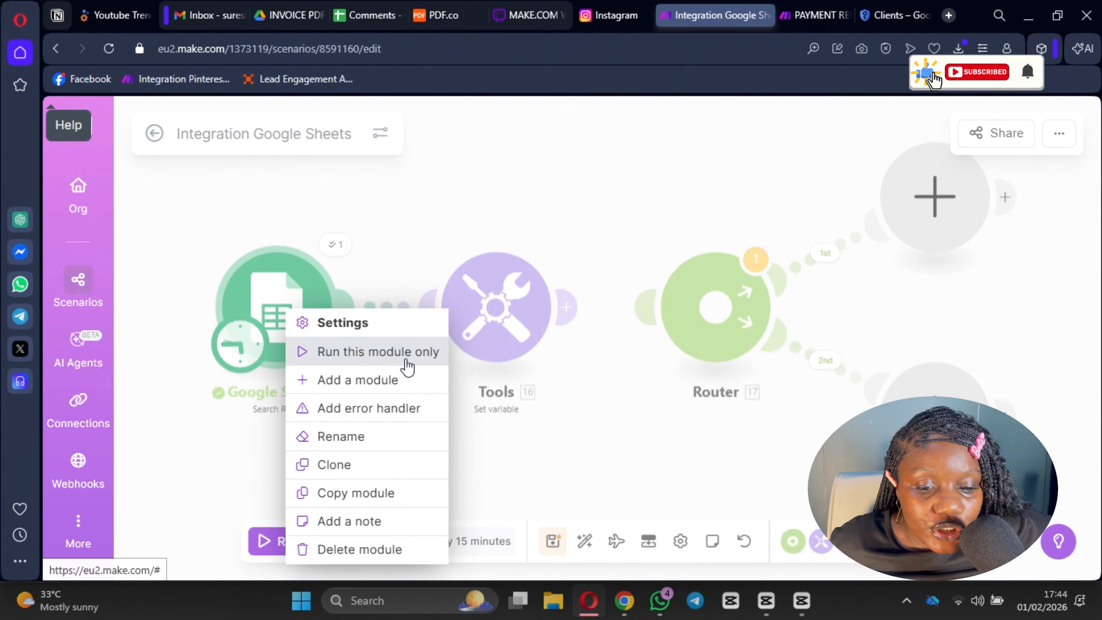
{"action": "left_click", "coordinate": [391, 355]}
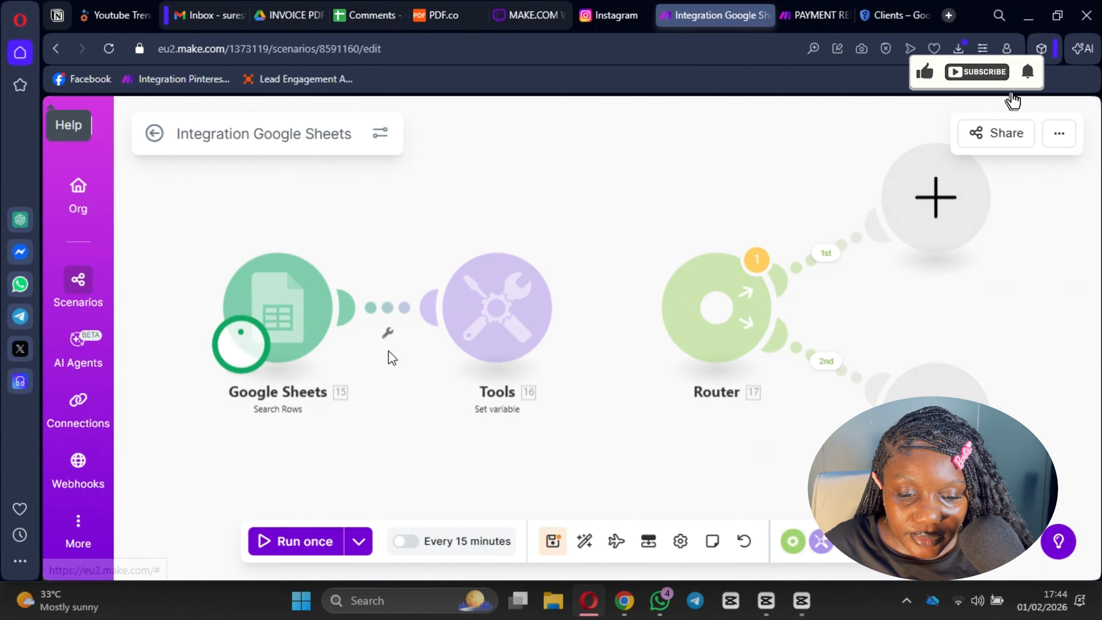
{"action": "scroll", "coordinate": [633, 437], "scroll_direction": "down", "scroll_amount": 5}
{"action": "scroll", "coordinate": [633, 437], "scroll_direction": "down", "scroll_amount": 15}
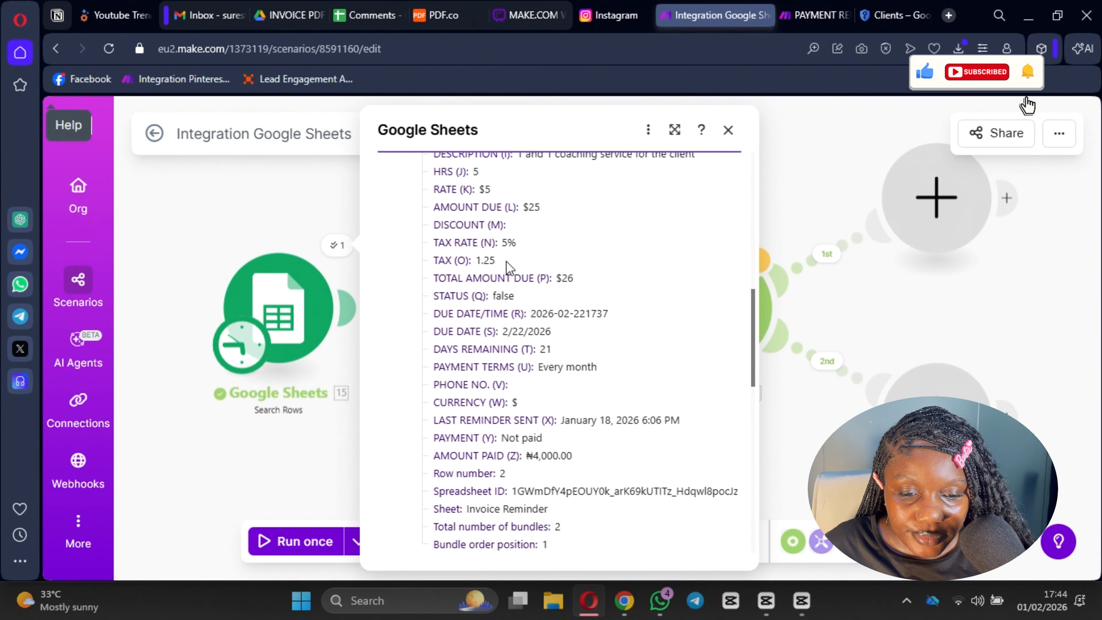
{"action": "left_click", "coordinate": [728, 131]}
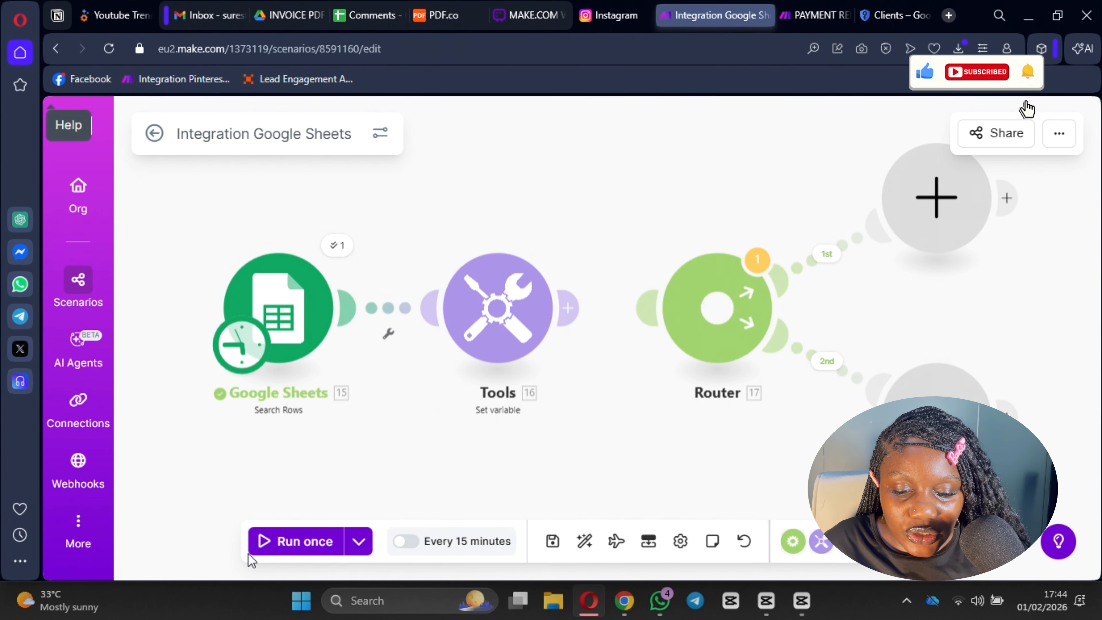
- Run the whole scenario once and inspect the operations of the Tools Set variable module
{"action": "left_click", "coordinate": [293, 549]}
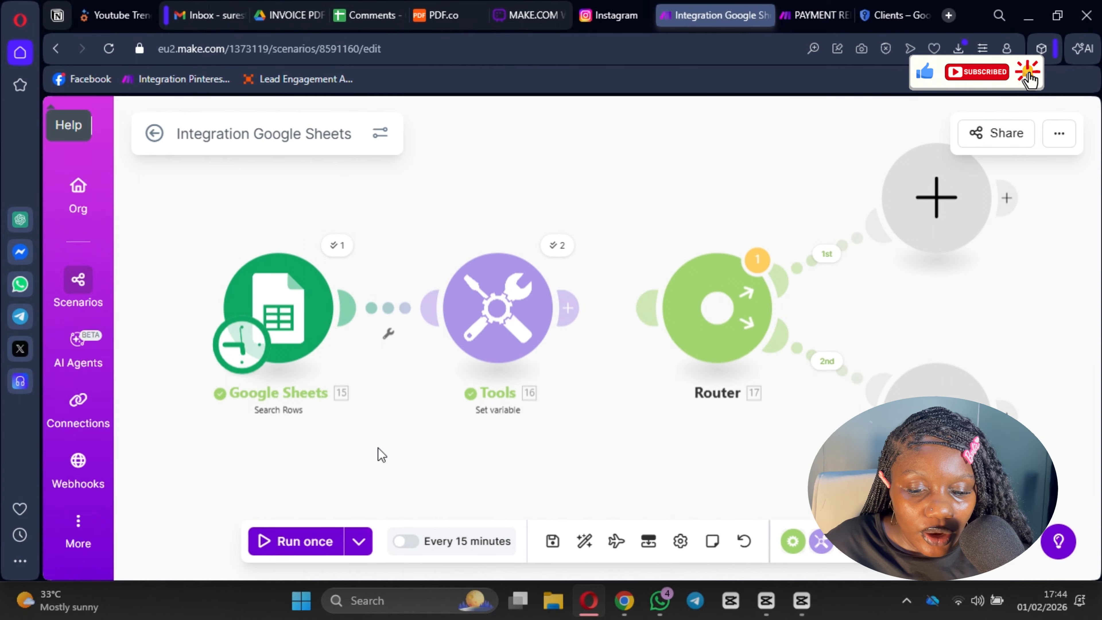
{"action": "left_click", "coordinate": [560, 248]}
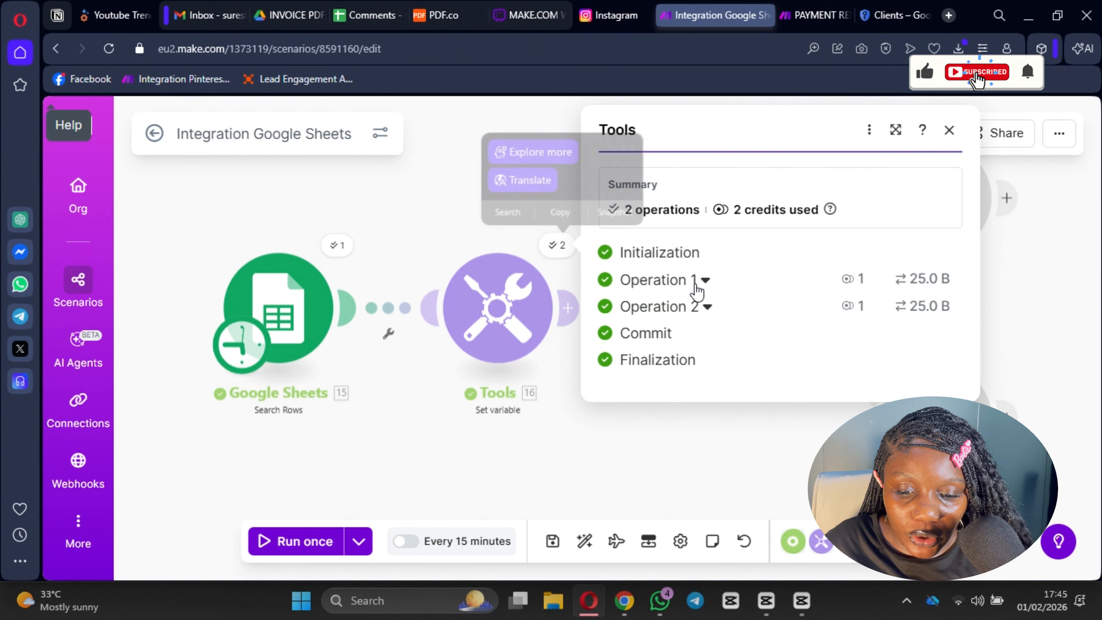
{"action": "left_click", "coordinate": [697, 284]}
{"action": "left_click", "coordinate": [632, 277]}
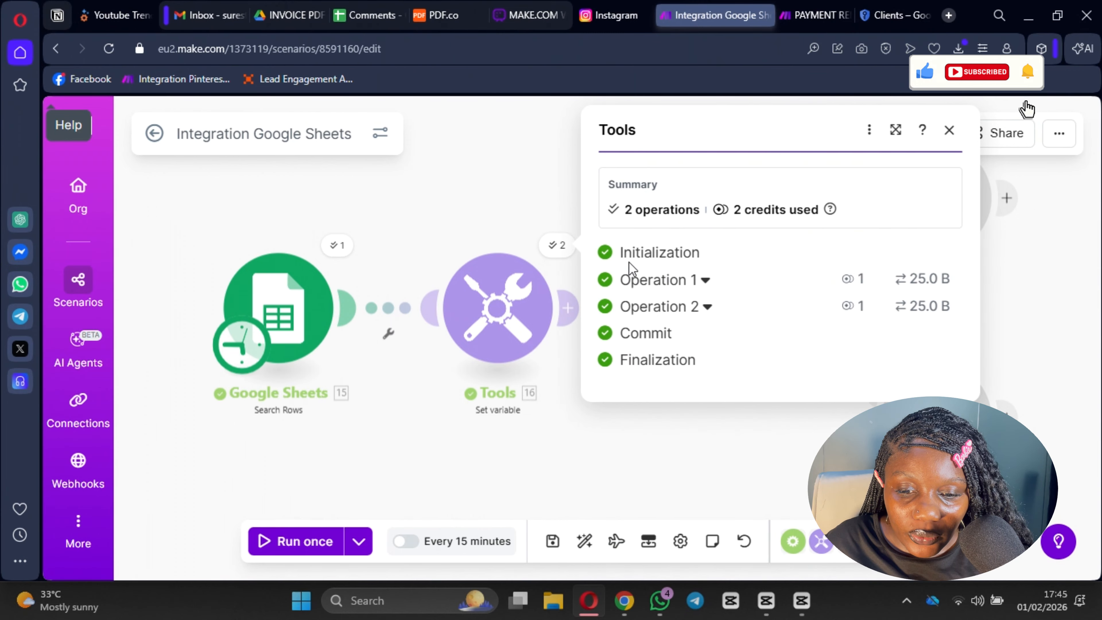
{"action": "left_click", "coordinate": [518, 154]}
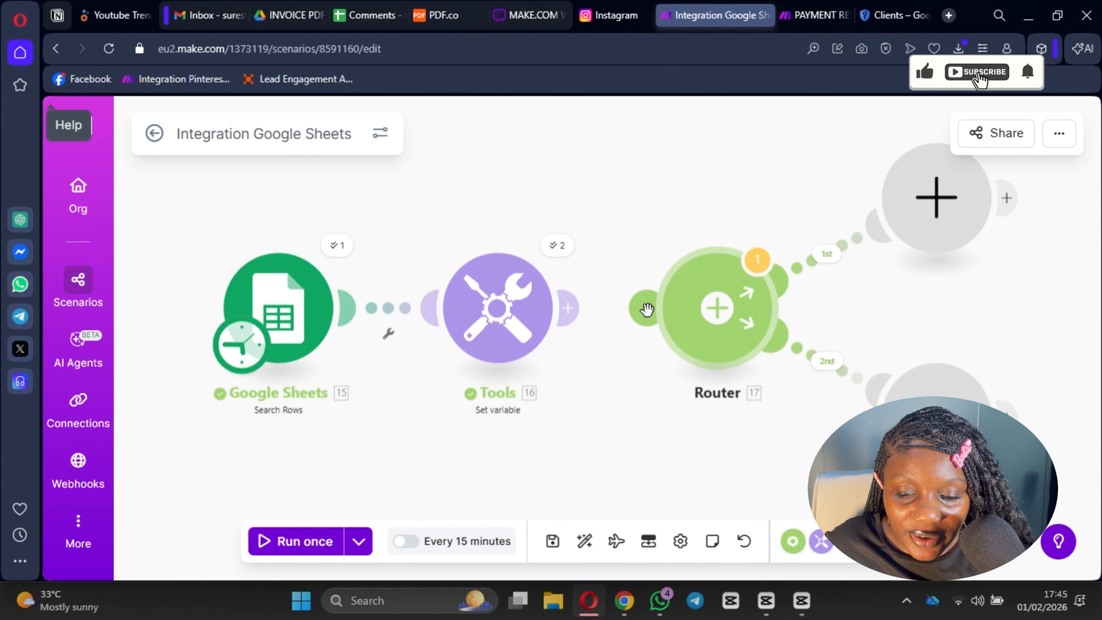
- Connect the Tools module to the Router and add a Google Drive Search for Files/Folders module on the first route
{"action": "left_click_drag", "start_coordinate": [647, 309], "coordinate": [567, 305]}
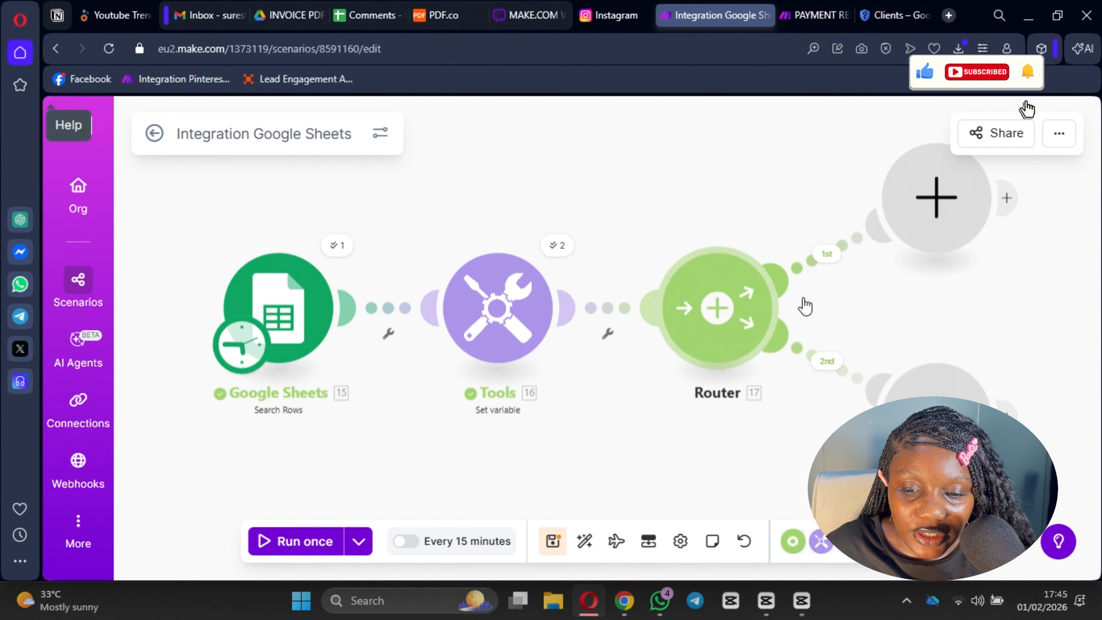
{"action": "left_click", "coordinate": [935, 197]}
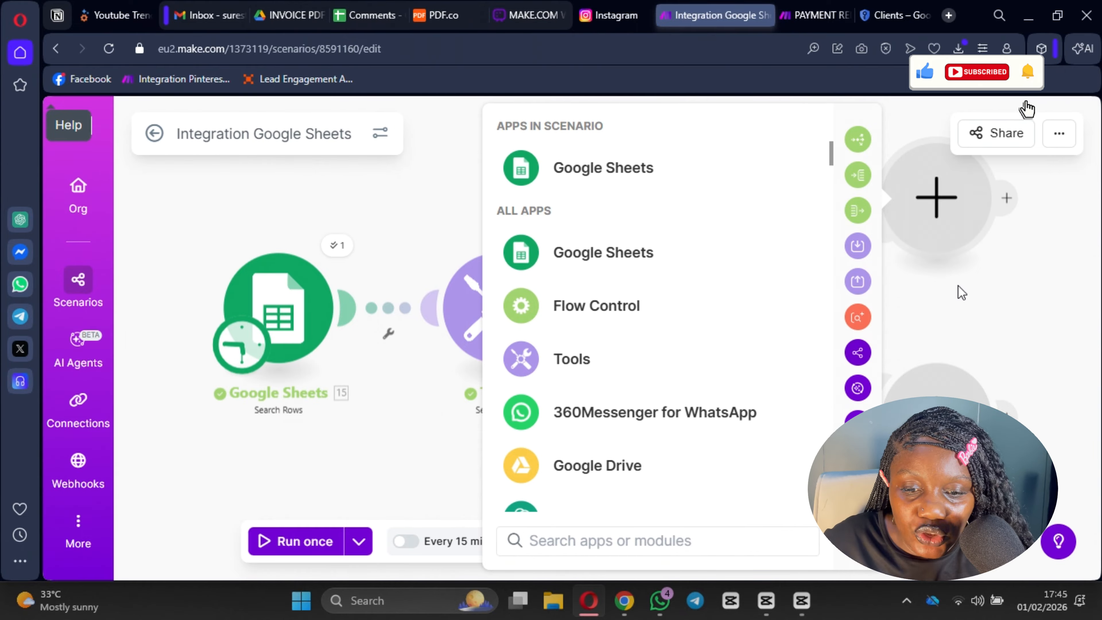
{"action": "scroll", "coordinate": [564, 304], "scroll_direction": "down", "scroll_amount": 3}
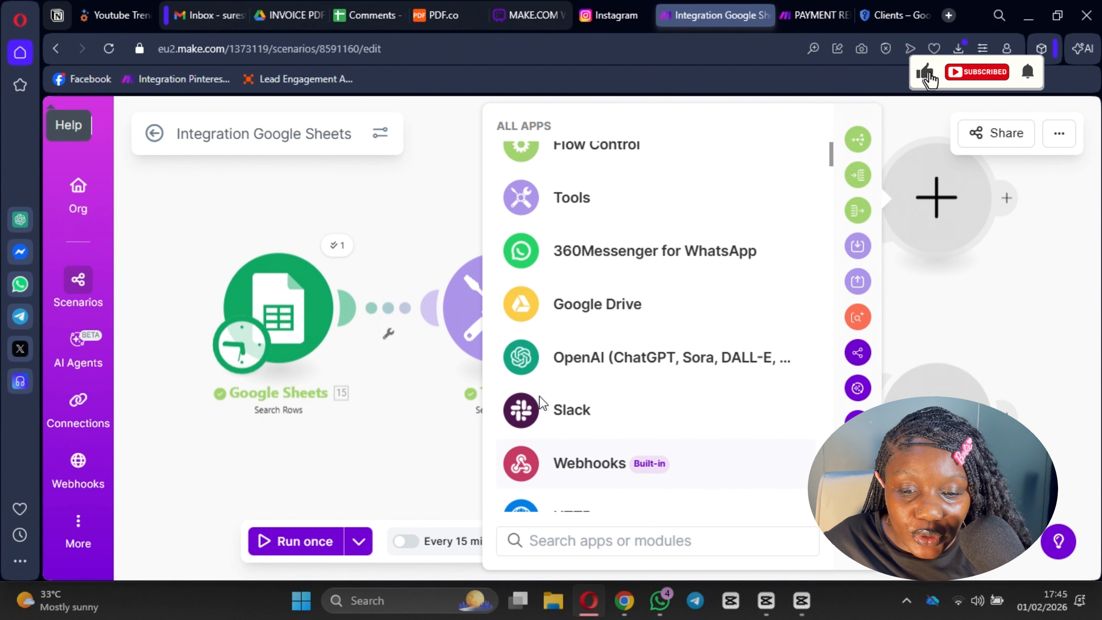
{"action": "left_click", "coordinate": [563, 316]}
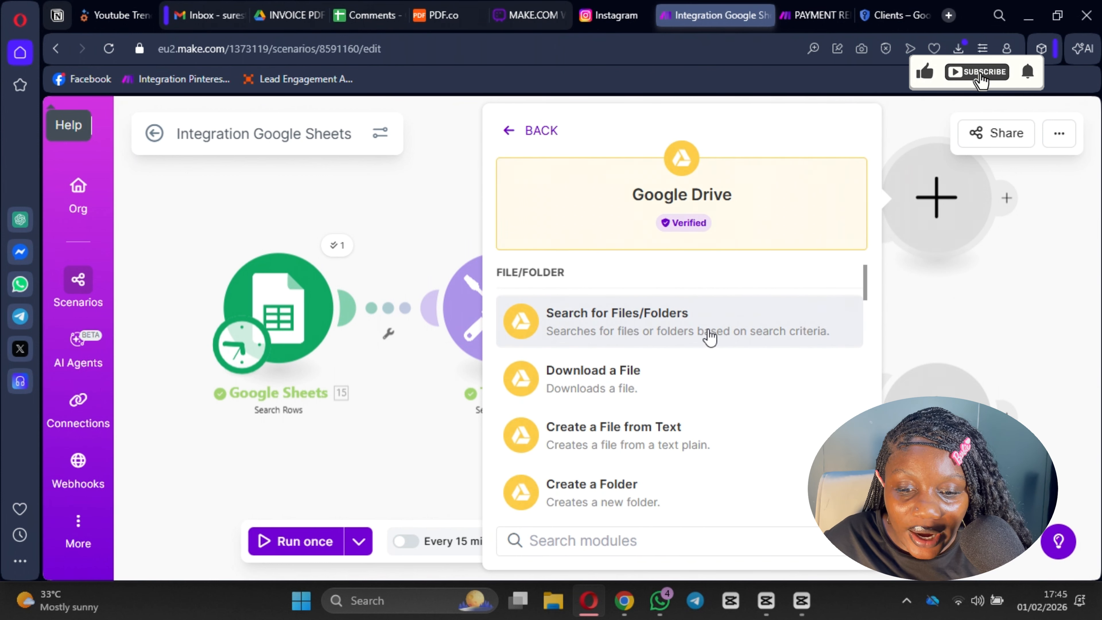
{"action": "scroll", "coordinate": [686, 374], "scroll_direction": "down", "scroll_amount": 2}
{"action": "scroll", "coordinate": [677, 391], "scroll_direction": "up", "scroll_amount": 3}
{"action": "scroll", "coordinate": [738, 391], "scroll_direction": "down", "scroll_amount": 2}
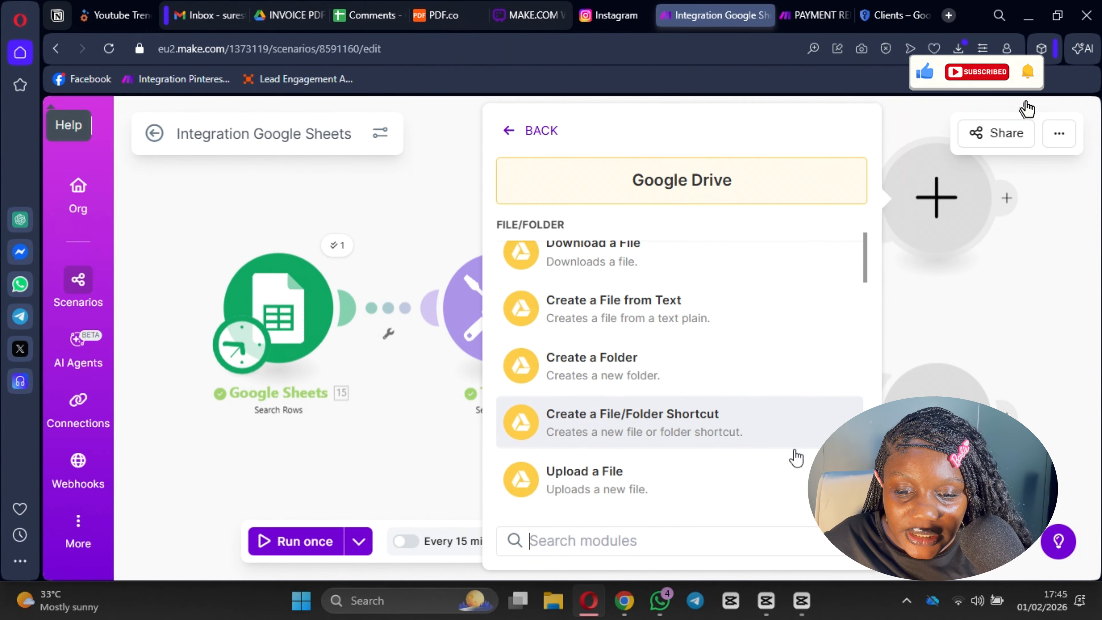
{"action": "scroll", "coordinate": [694, 382], "scroll_direction": "up", "scroll_amount": 2}
{"action": "left_click", "coordinate": [674, 343]}
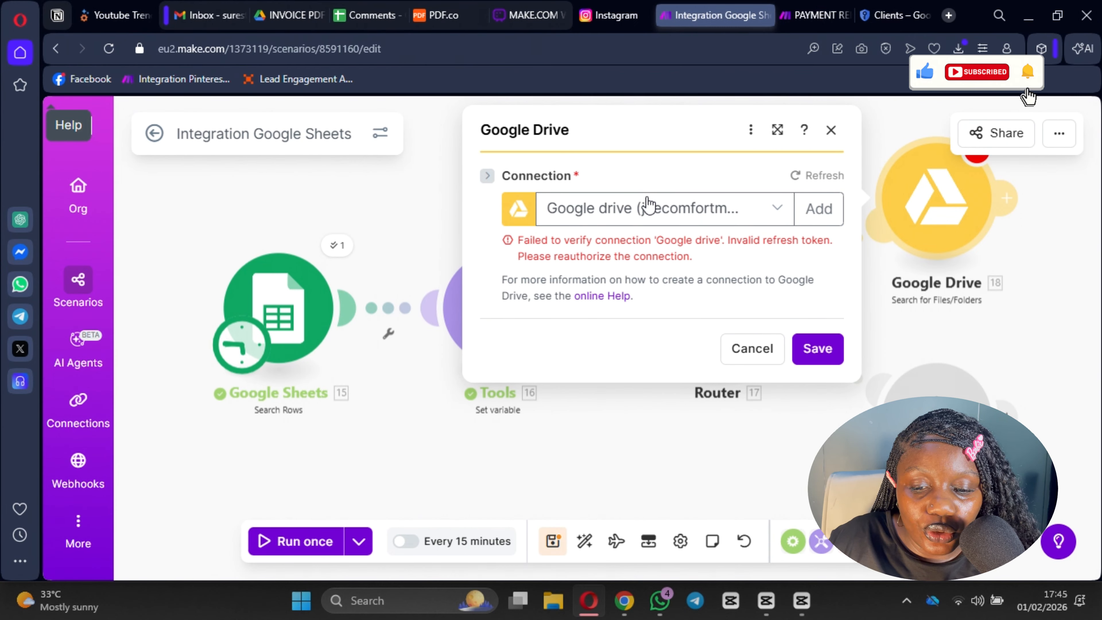
- Switch the Google Drive module to the Thisisit connection
{"action": "left_click", "coordinate": [644, 208]}
{"action": "scroll", "coordinate": [614, 504], "scroll_direction": "down", "scroll_amount": 1}
{"action": "left_click", "coordinate": [603, 535]}
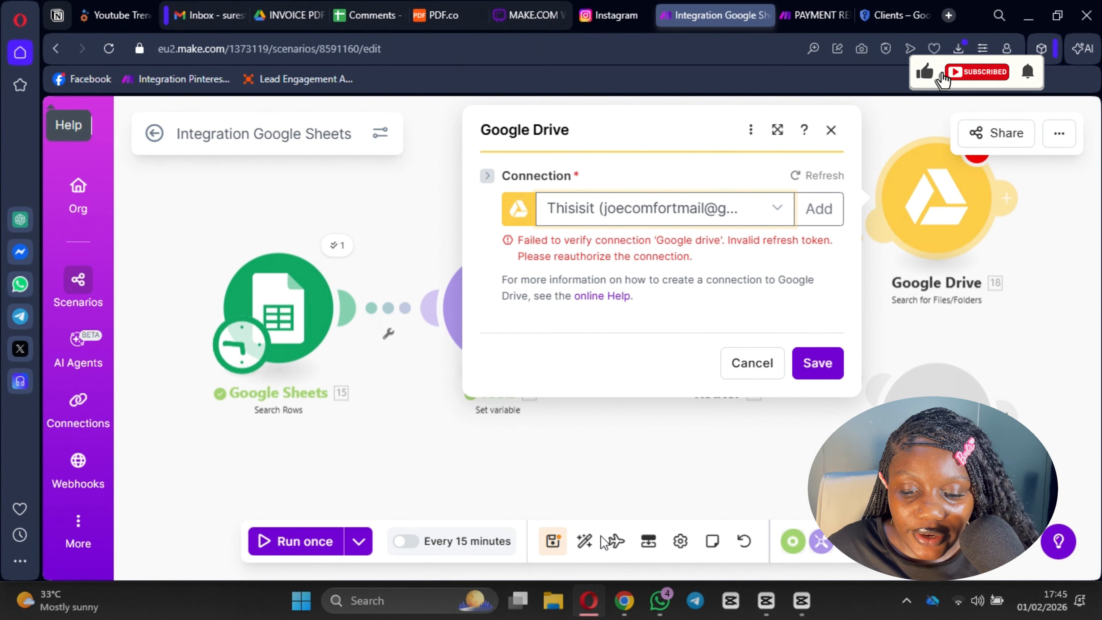
{"action": "scroll", "coordinate": [701, 311], "scroll_direction": "down", "scroll_amount": 5}
{"action": "scroll", "coordinate": [700, 310], "scroll_direction": "up", "scroll_amount": 5}
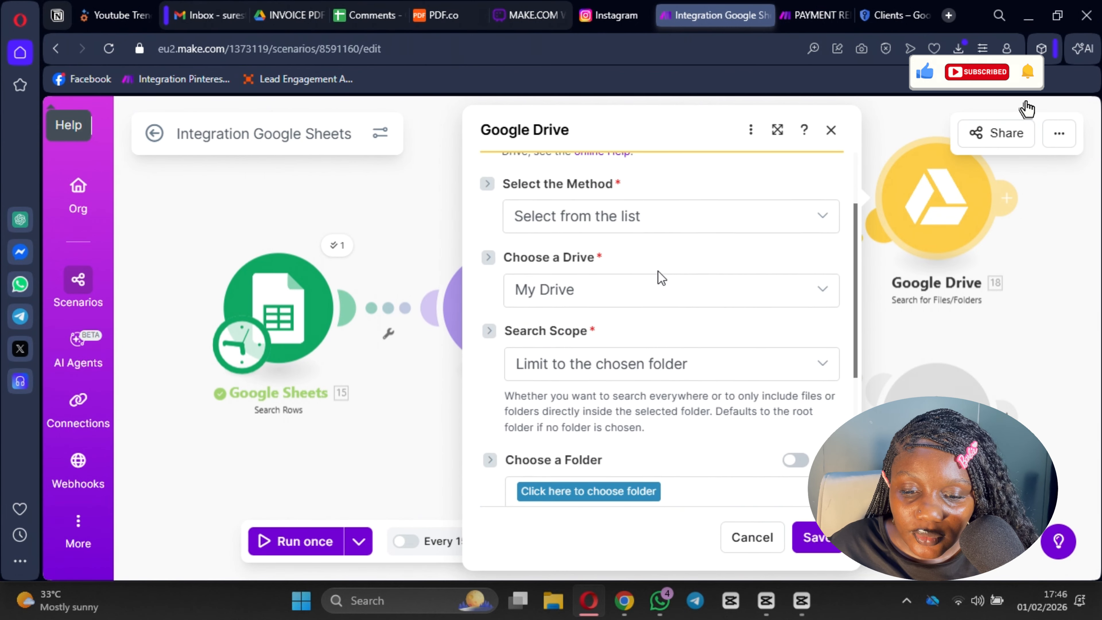
- Choose INVOICE PDF as the folder for the Google Drive search
{"action": "scroll", "coordinate": [659, 279], "scroll_direction": "down", "scroll_amount": 2}
{"action": "scroll", "coordinate": [660, 320], "scroll_direction": "down", "scroll_amount": 3}
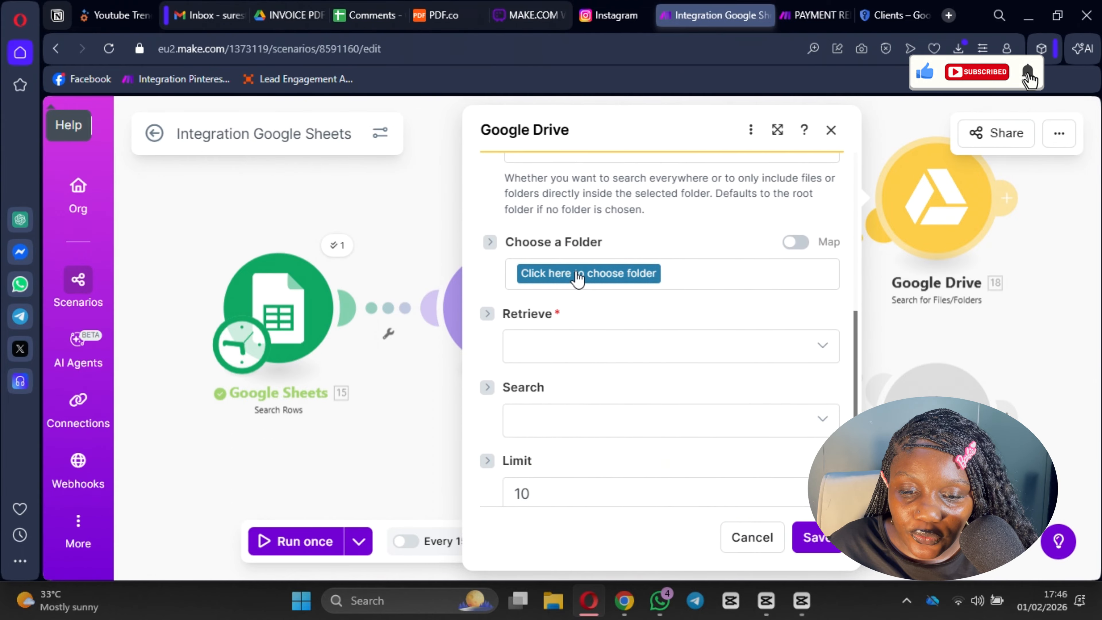
{"action": "left_click", "coordinate": [578, 273]}
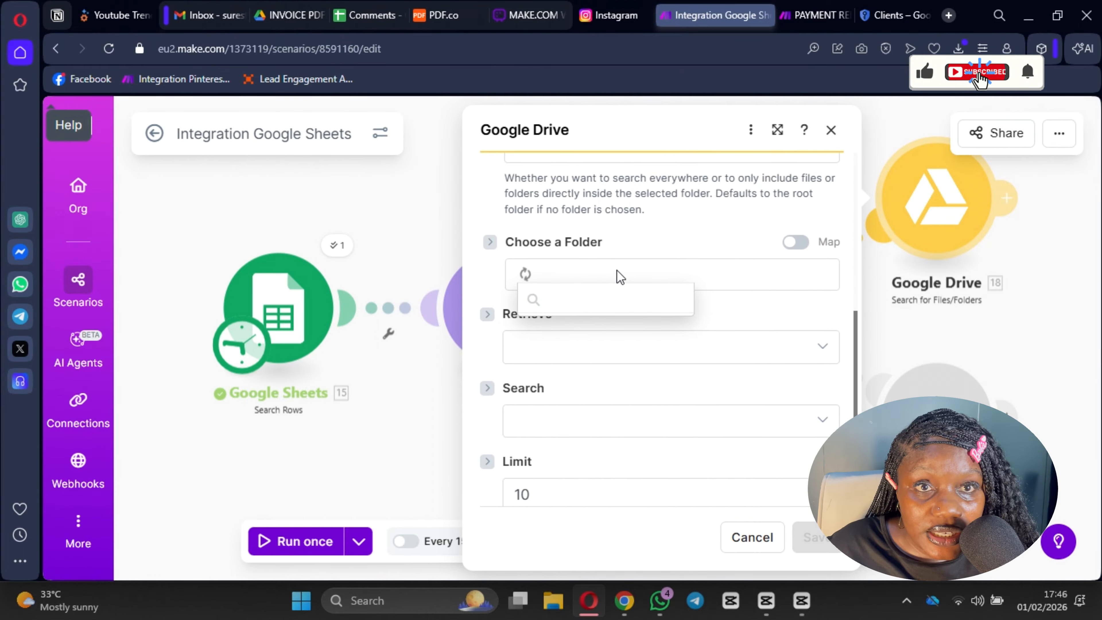
{"action": "left_click", "coordinate": [610, 332]}
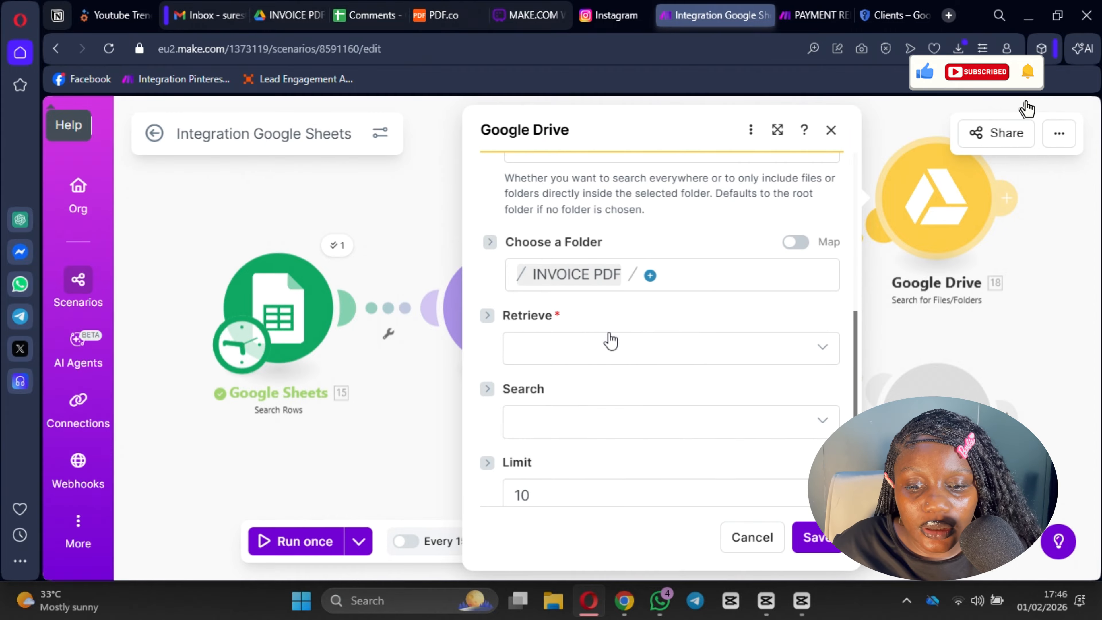
- Set the Google Drive search to retrieve Files and to search within file/folder names
{"action": "scroll", "coordinate": [608, 339], "scroll_direction": "down", "scroll_amount": 1}
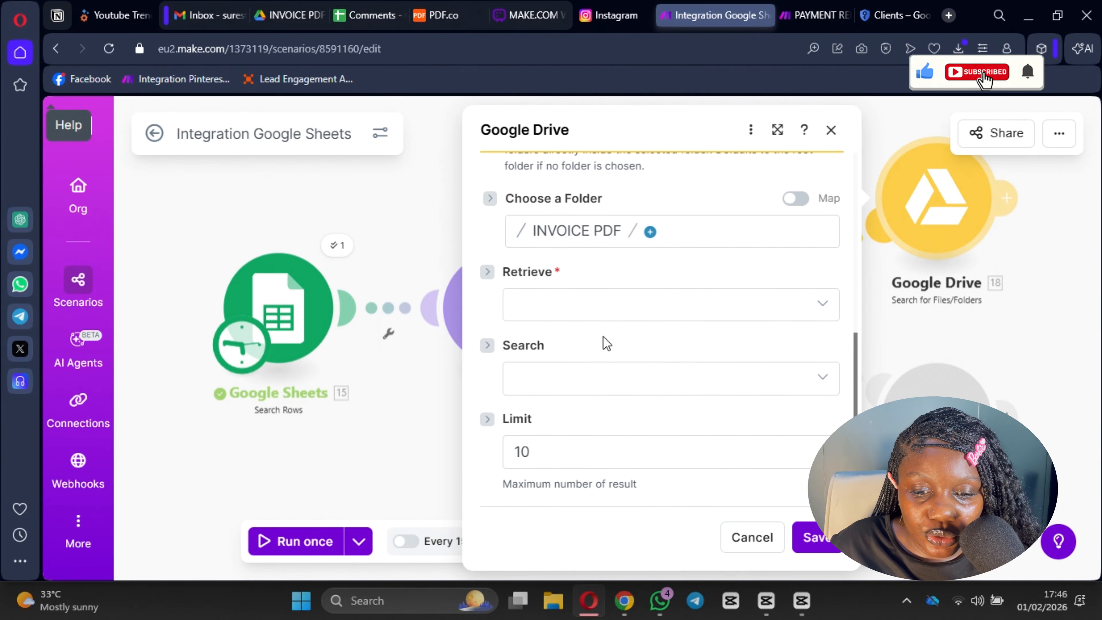
{"action": "left_click", "coordinate": [576, 310]}
{"action": "left_click", "coordinate": [551, 344]}
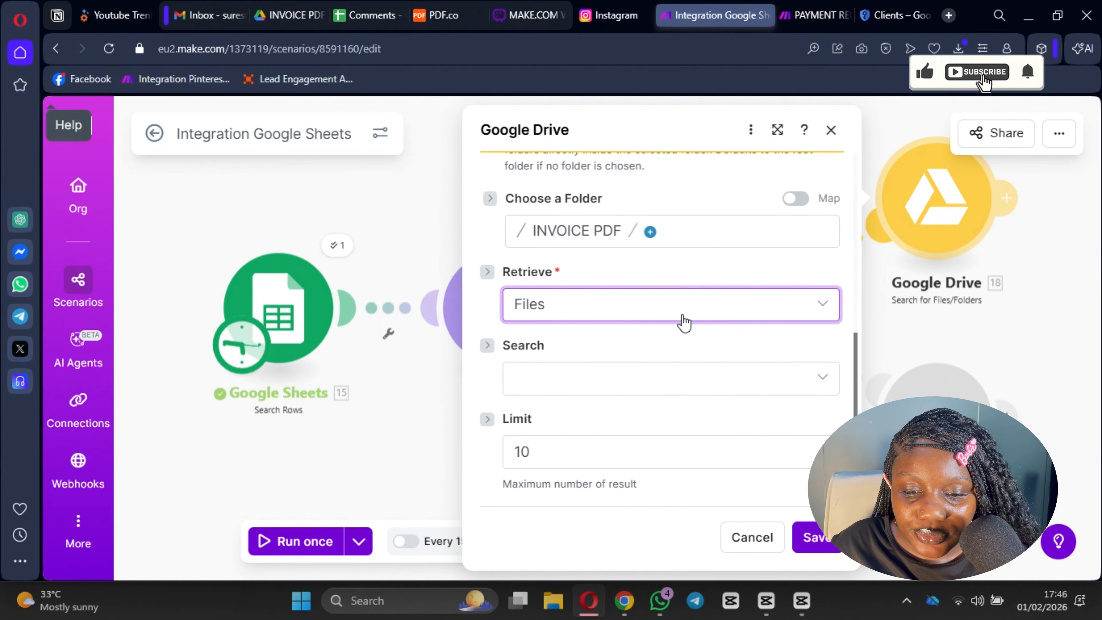
{"action": "left_click", "coordinate": [539, 384]}
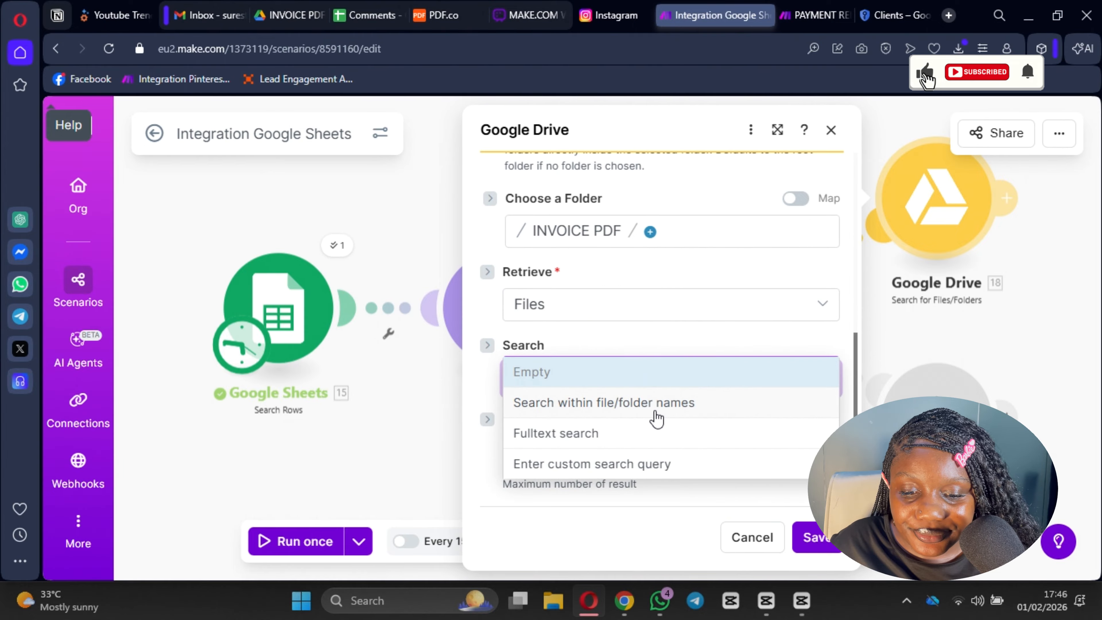
{"action": "left_click", "coordinate": [668, 416]}
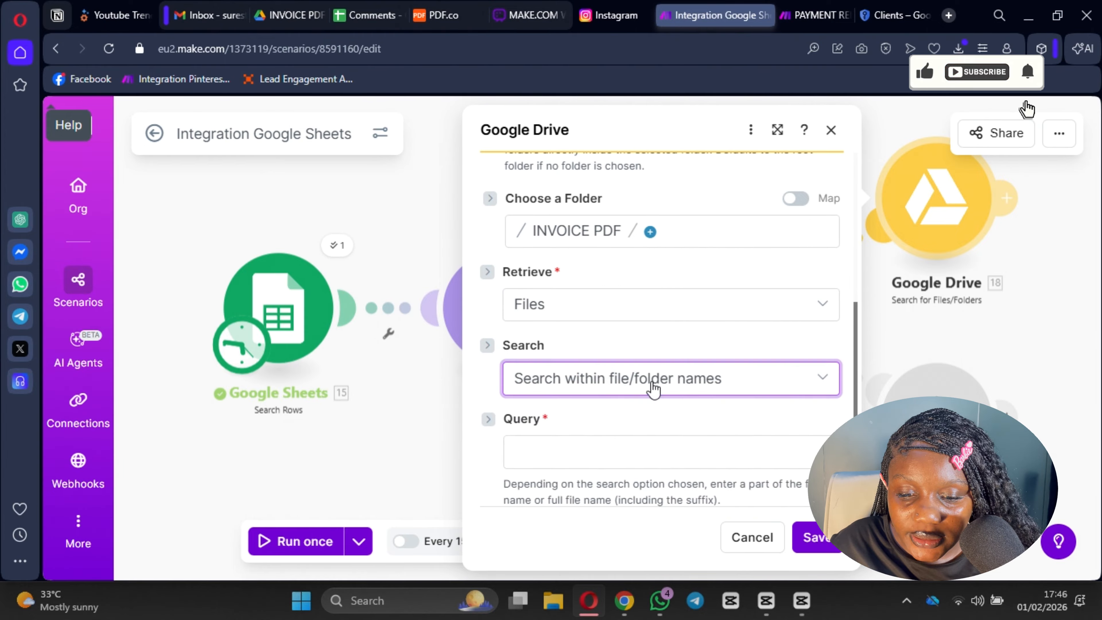
- Build the file search query from the text Invoice for followed by the mapped CONTACT FN (D) value from Google Sheets
{"action": "scroll", "coordinate": [656, 382], "scroll_direction": "down", "scroll_amount": 4}
{"action": "left_click", "coordinate": [556, 266]}
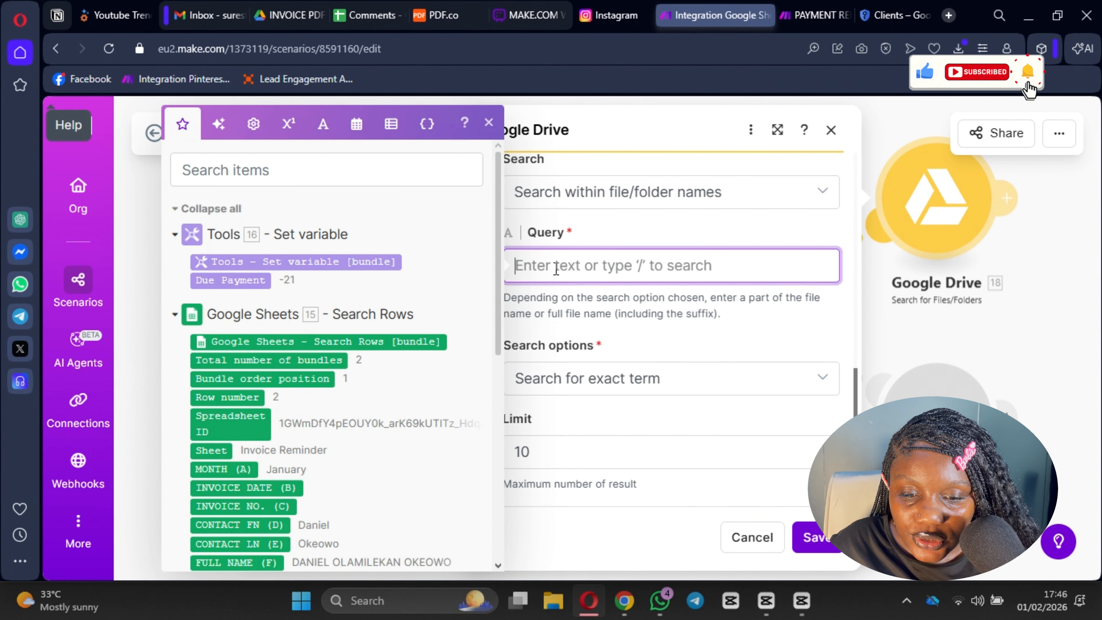
{"action": "type", "text": "Inoci"}
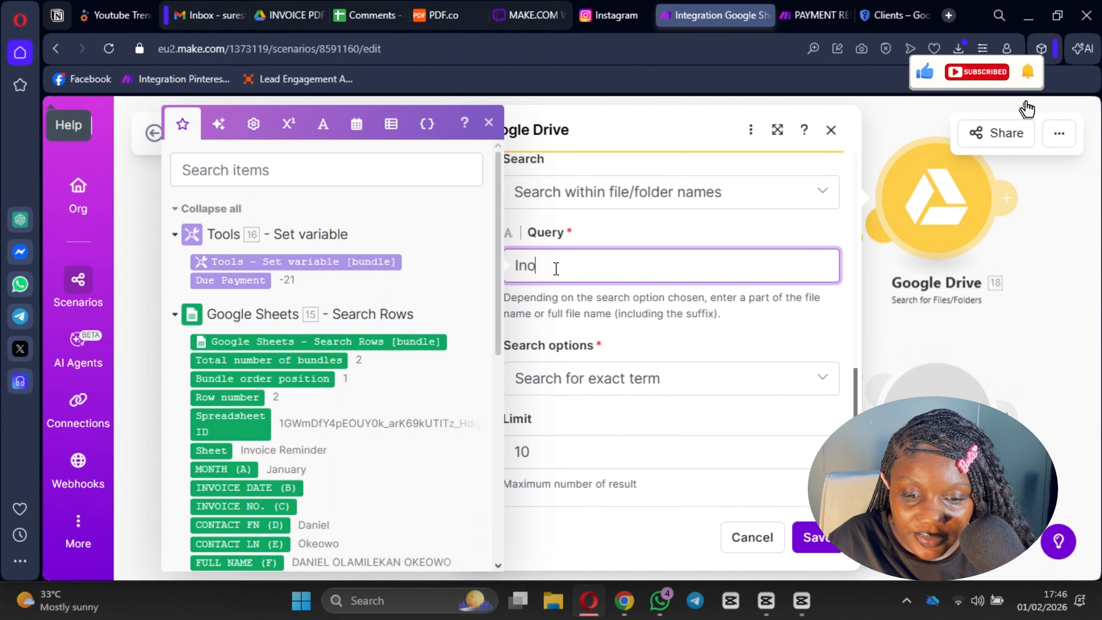
{"action": "key", "text": "BackSpace"}
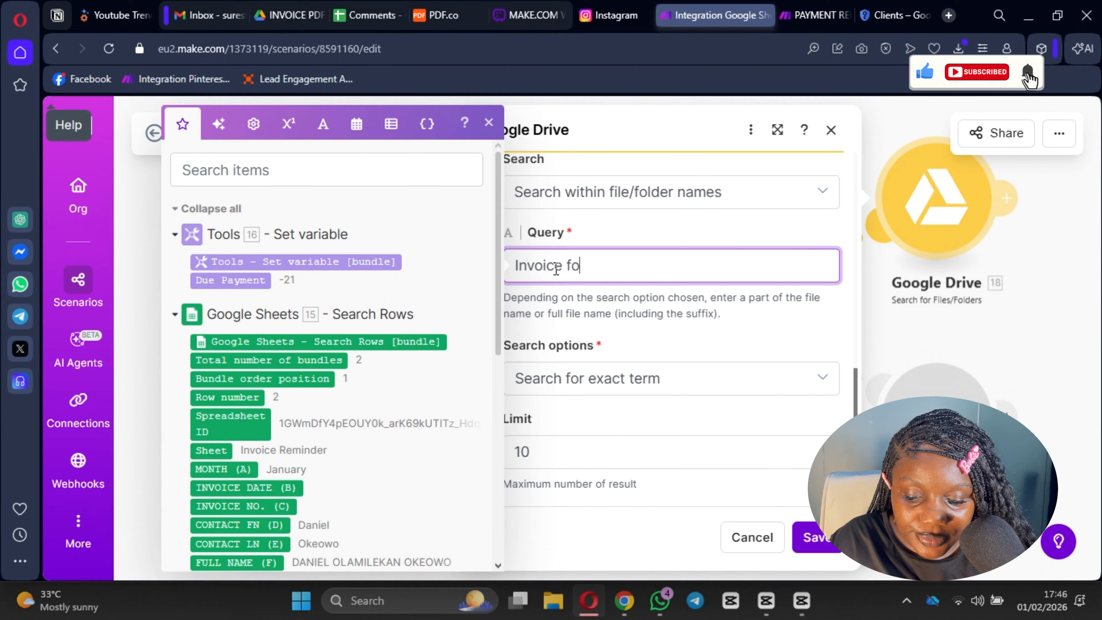
{"action": "scroll", "coordinate": [253, 202], "scroll_direction": "down", "scroll_amount": 6}
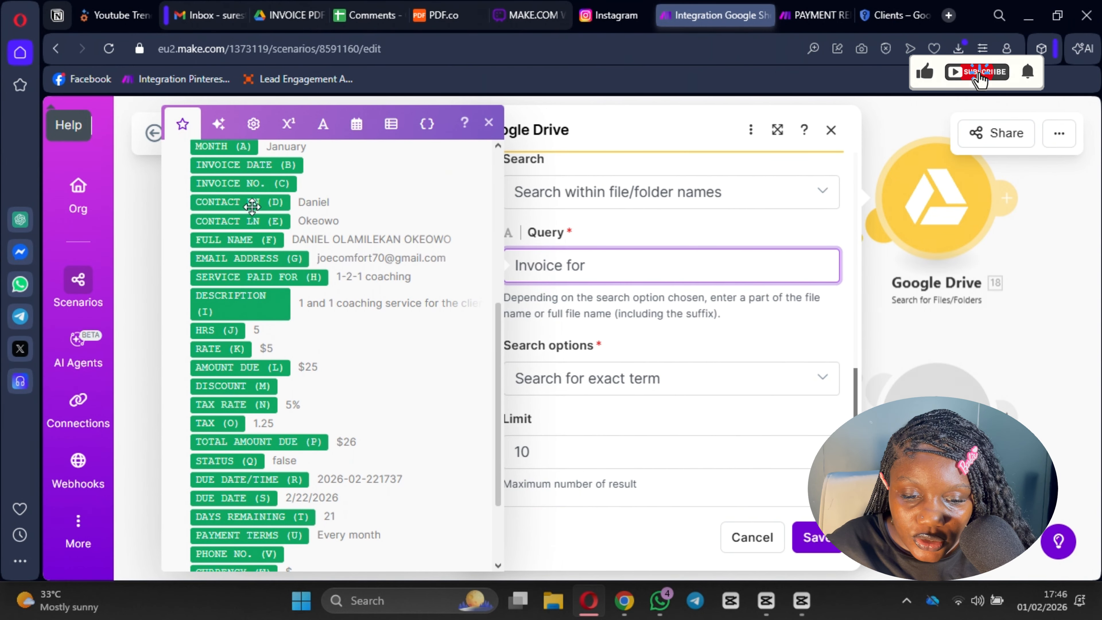
{"action": "left_click", "coordinate": [253, 203]}
- Set the maximum number of Google Drive search results to 1
{"action": "left_click", "coordinate": [581, 451]}
{"action": "key", "text": "BackSpace"}
{"action": "key", "text": "BackSpace"}
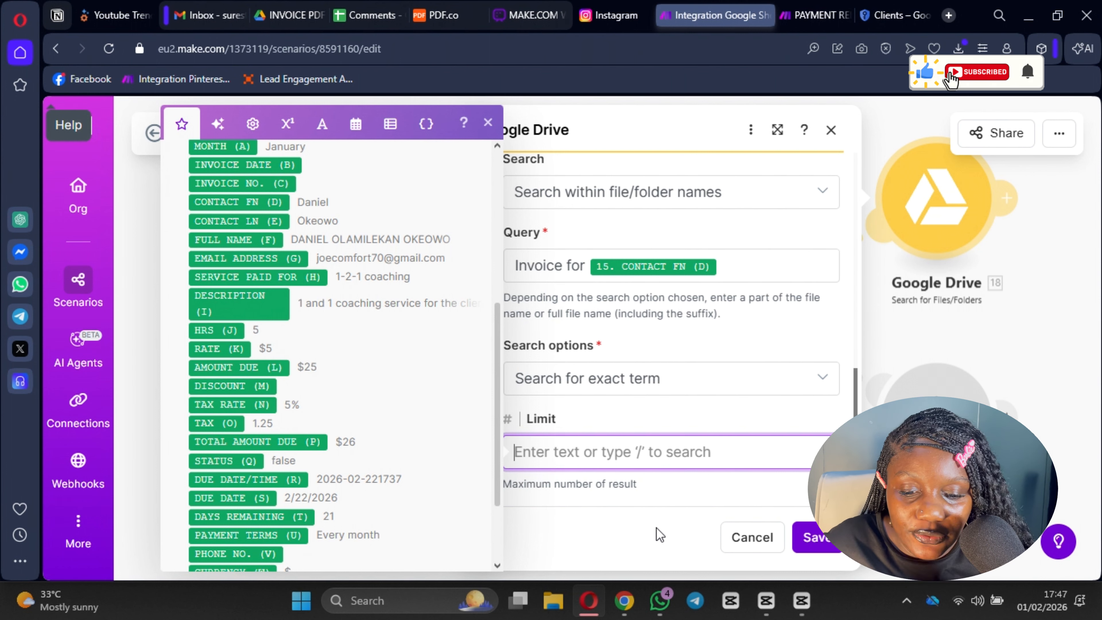
{"action": "type", "text": "1"}
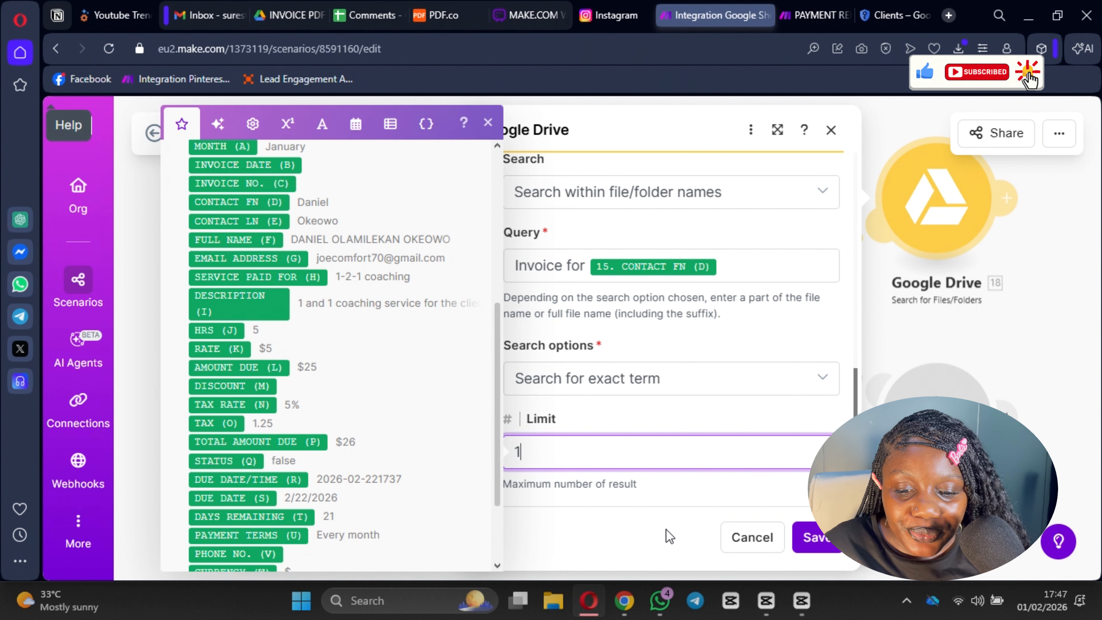
{"action": "left_click", "coordinate": [703, 418]}
- Select Search for exact term as the search option, review the Google Drive settings and save the module
{"action": "left_click", "coordinate": [675, 377]}
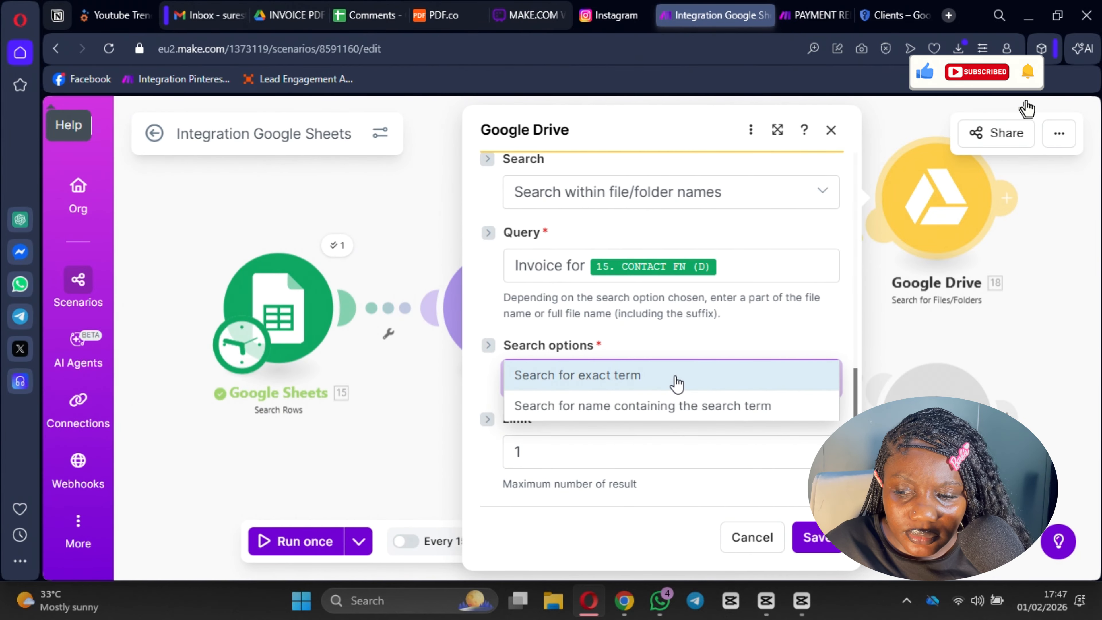
{"action": "left_click", "coordinate": [676, 384]}
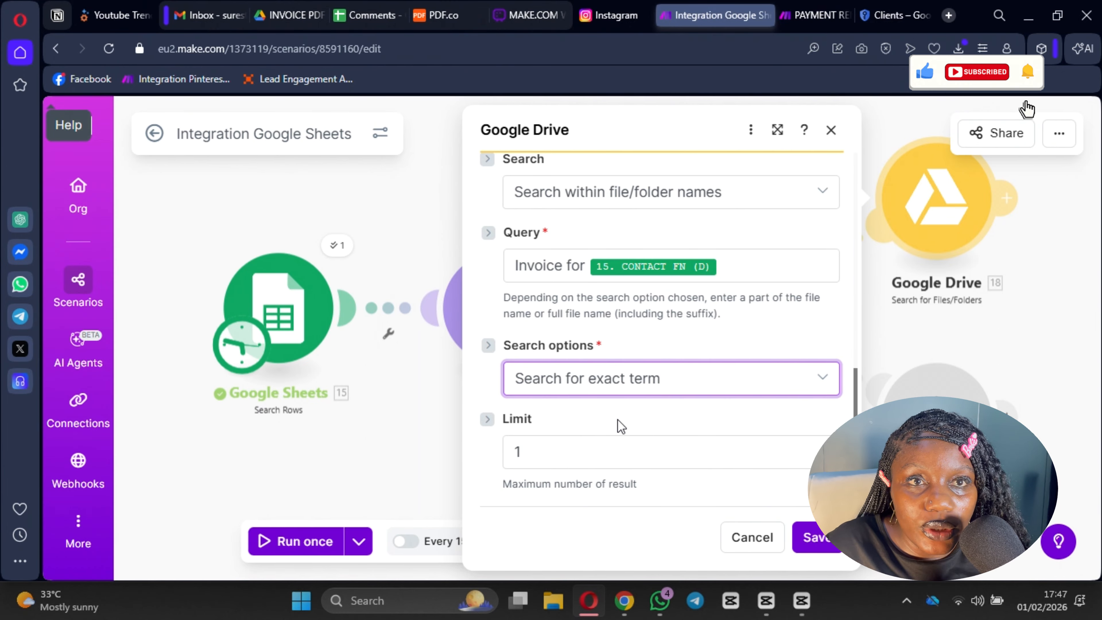
{"action": "scroll", "coordinate": [611, 387], "scroll_direction": "up", "scroll_amount": 10}
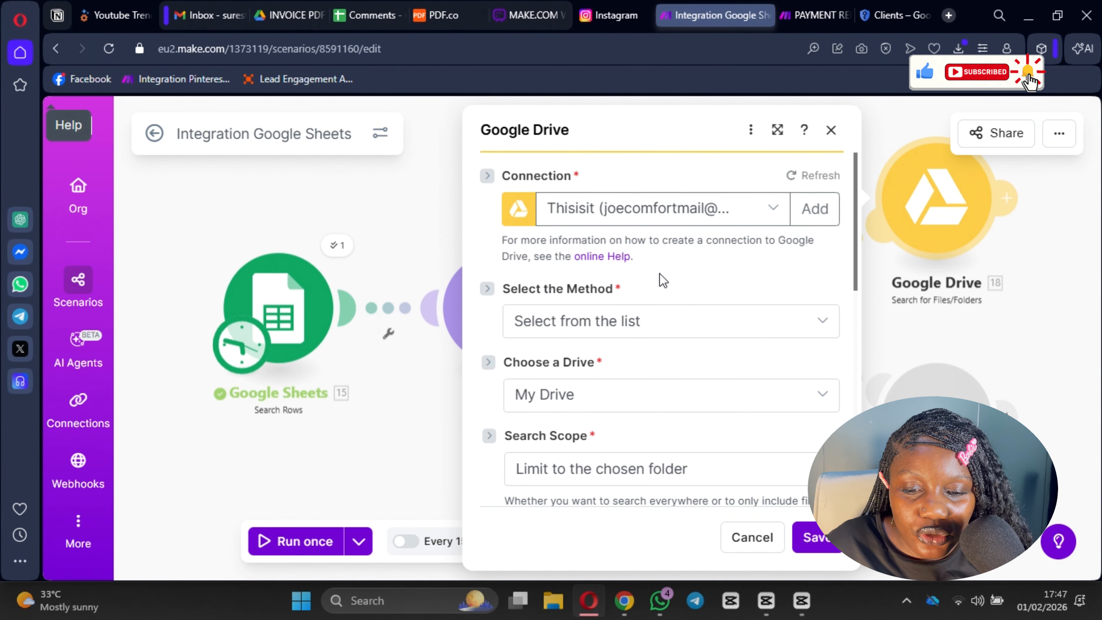
{"action": "left_click", "coordinate": [815, 538]}
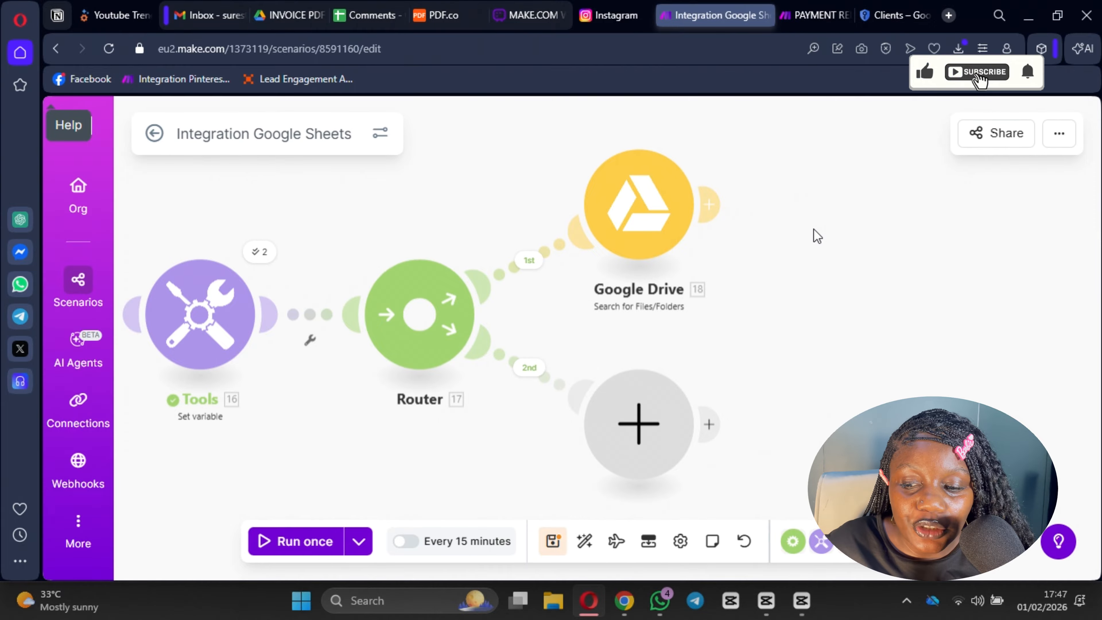
- Add a Google Drive Download a File module after the file search on the first route
{"action": "left_click", "coordinate": [713, 205]}
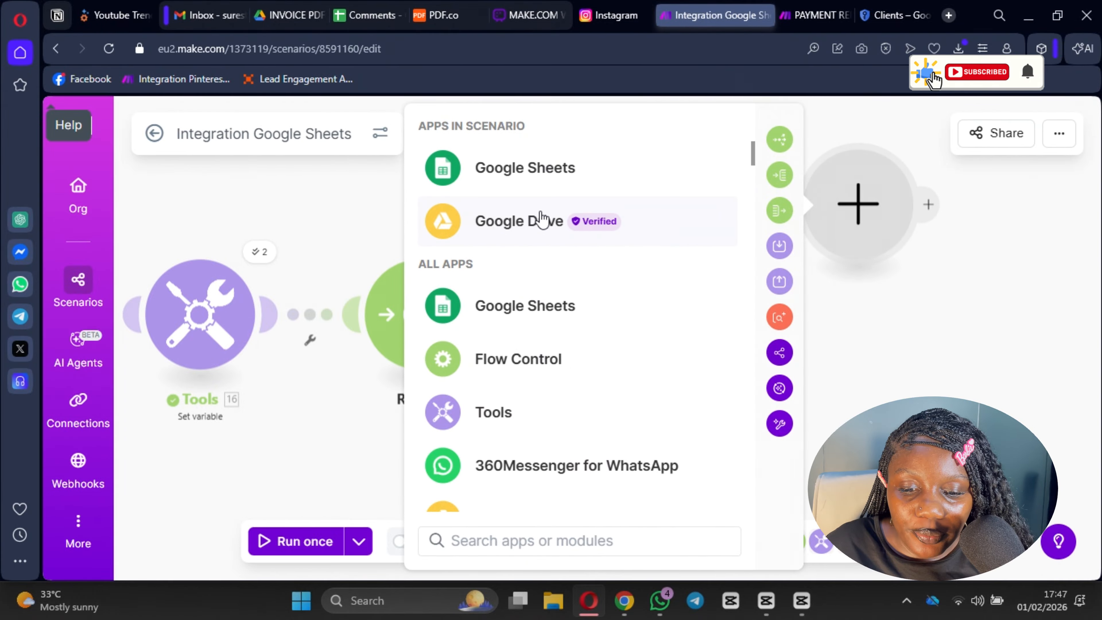
{"action": "left_click", "coordinate": [550, 226]}
{"action": "left_click", "coordinate": [556, 378]}
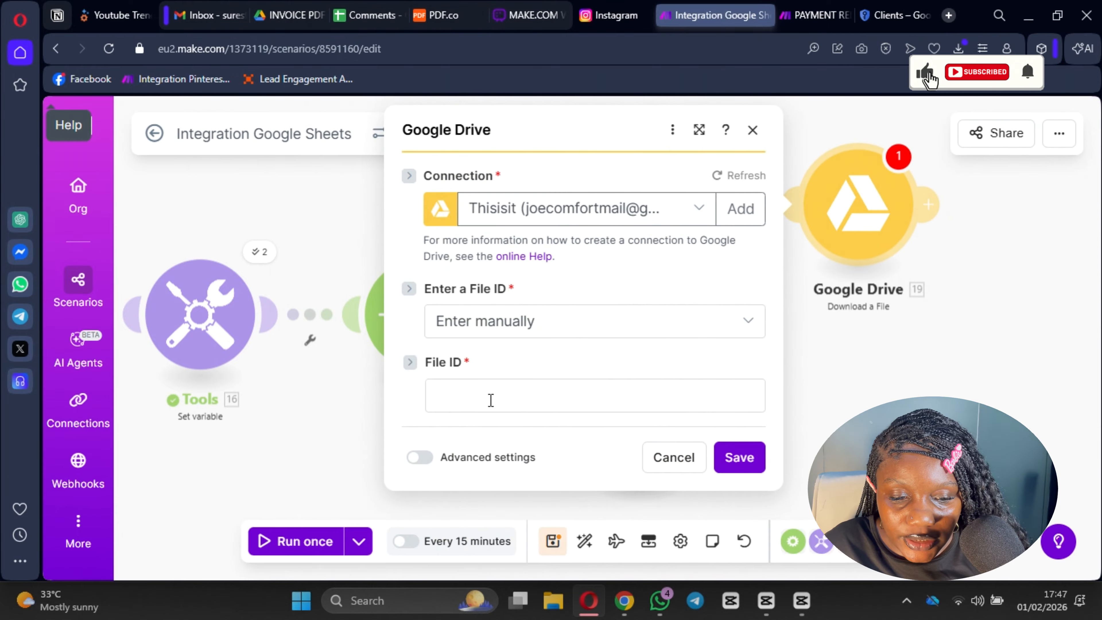
- Map the download's File ID to the File ID from the Google Drive search, then save the module and the scenario
{"action": "left_click", "coordinate": [491, 399]}
{"action": "left_click", "coordinate": [144, 333]}
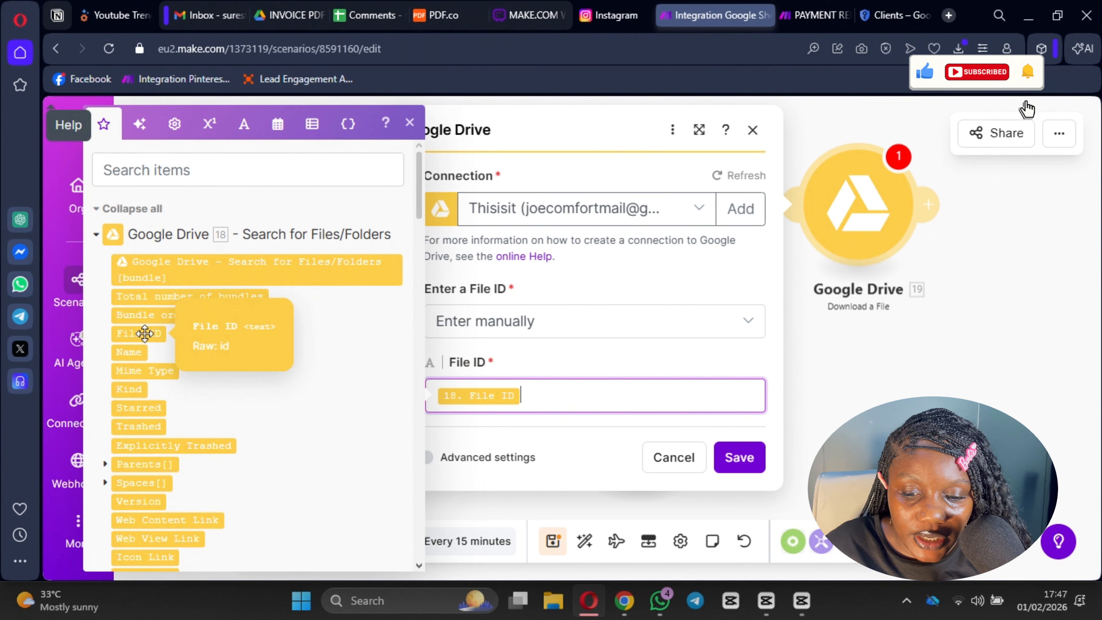
{"action": "left_click", "coordinate": [739, 457]}
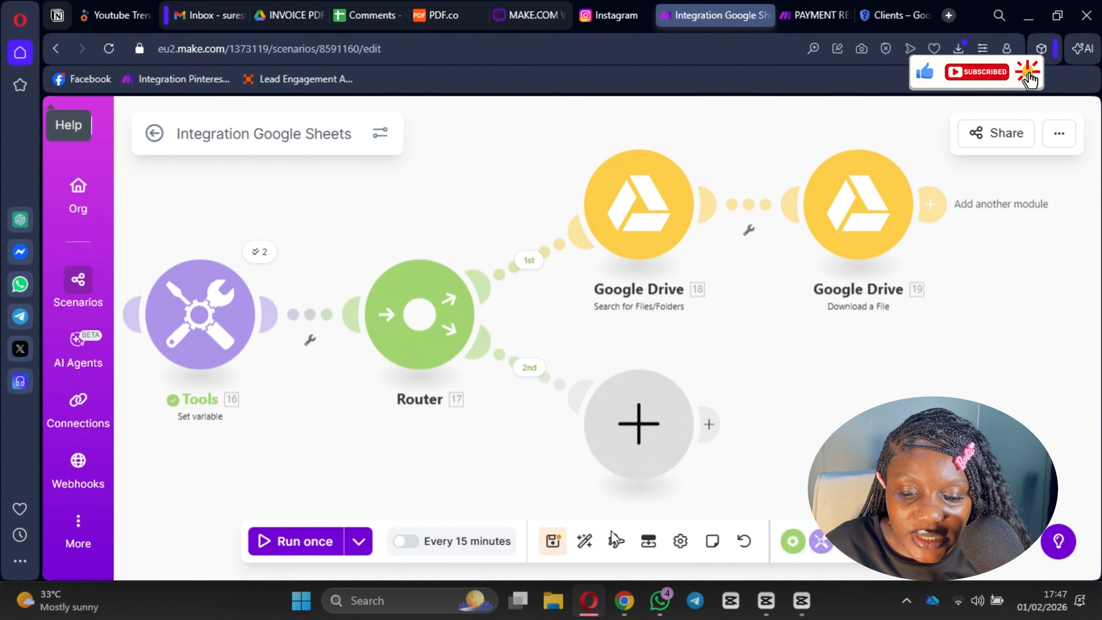
{"action": "left_click", "coordinate": [550, 548]}
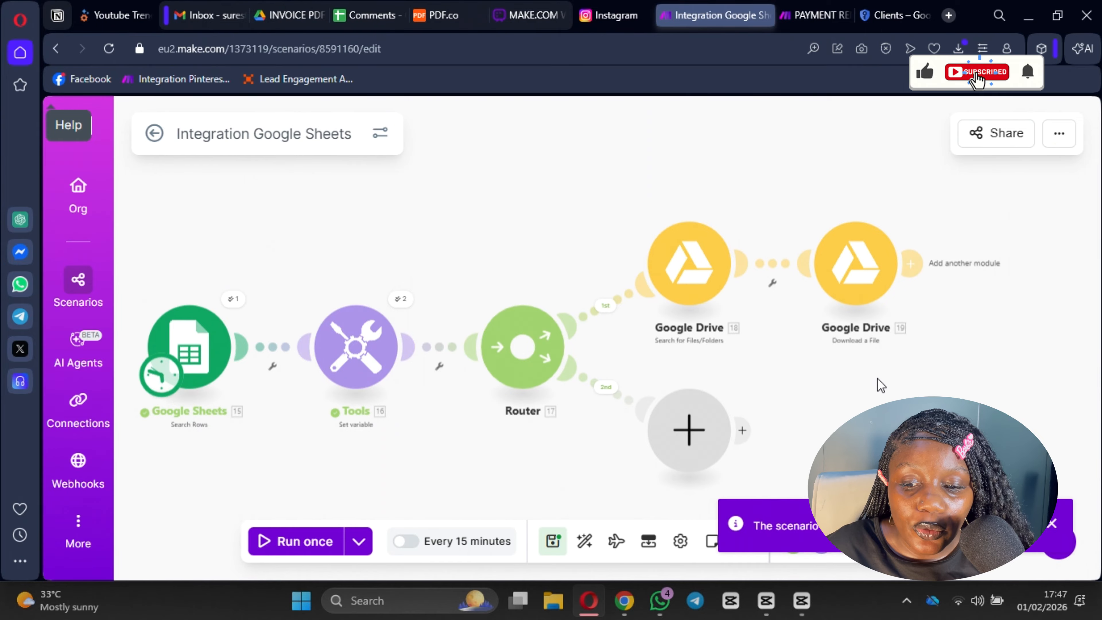
- Add an Email module with the Send an Email action after the Google Drive file download
{"action": "left_click_drag", "start_coordinate": [881, 386], "coordinate": [738, 355]}
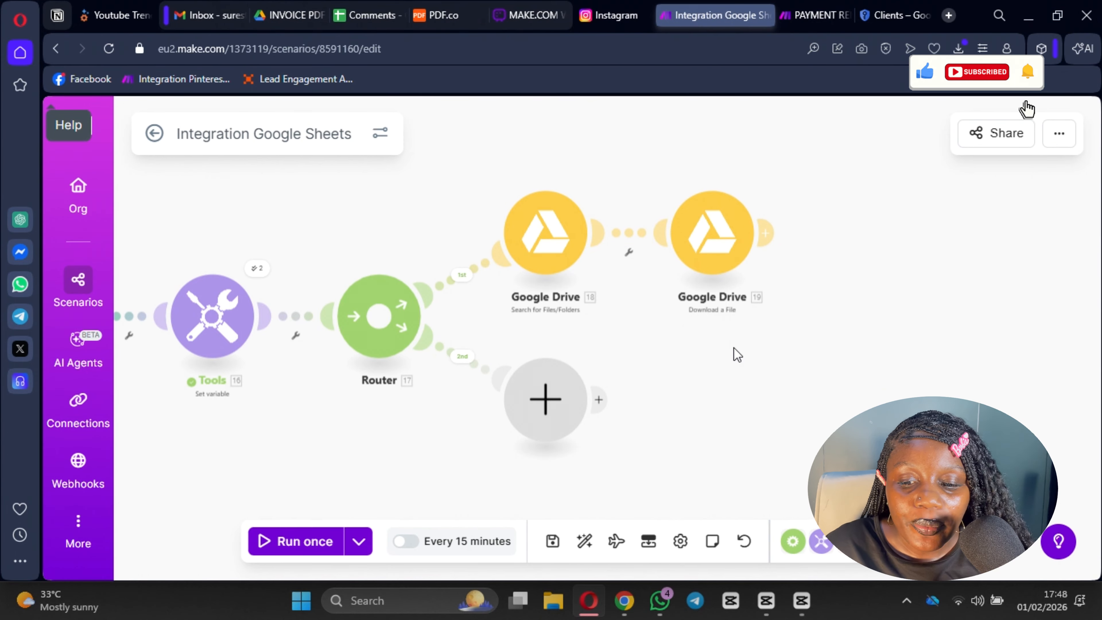
{"action": "left_click", "coordinate": [765, 233]}
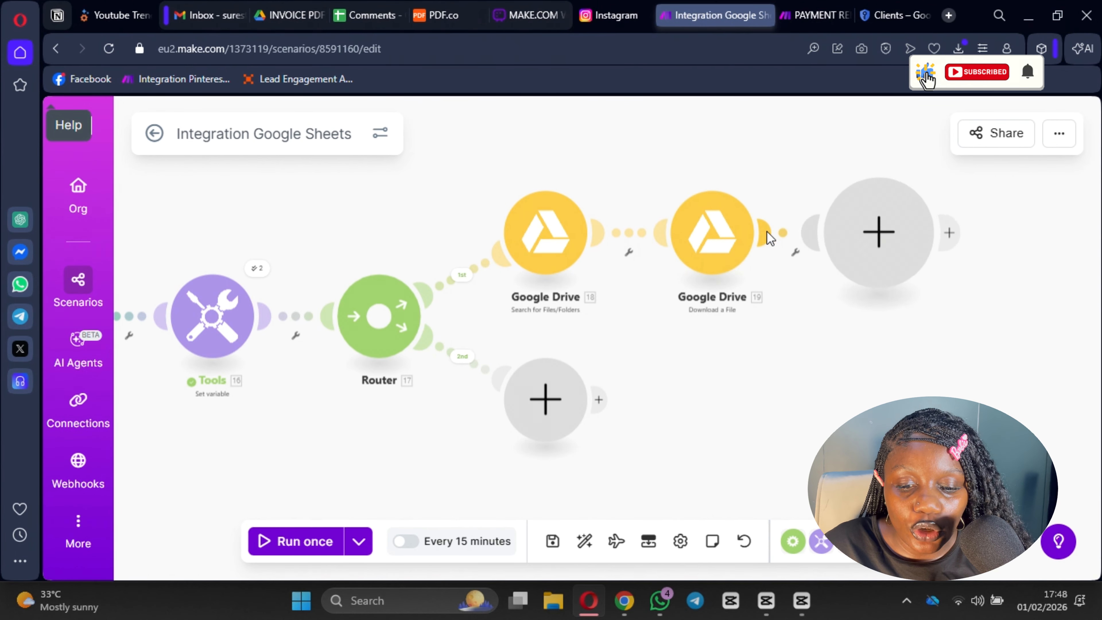
{"action": "scroll", "coordinate": [592, 376], "scroll_direction": "down", "scroll_amount": 1}
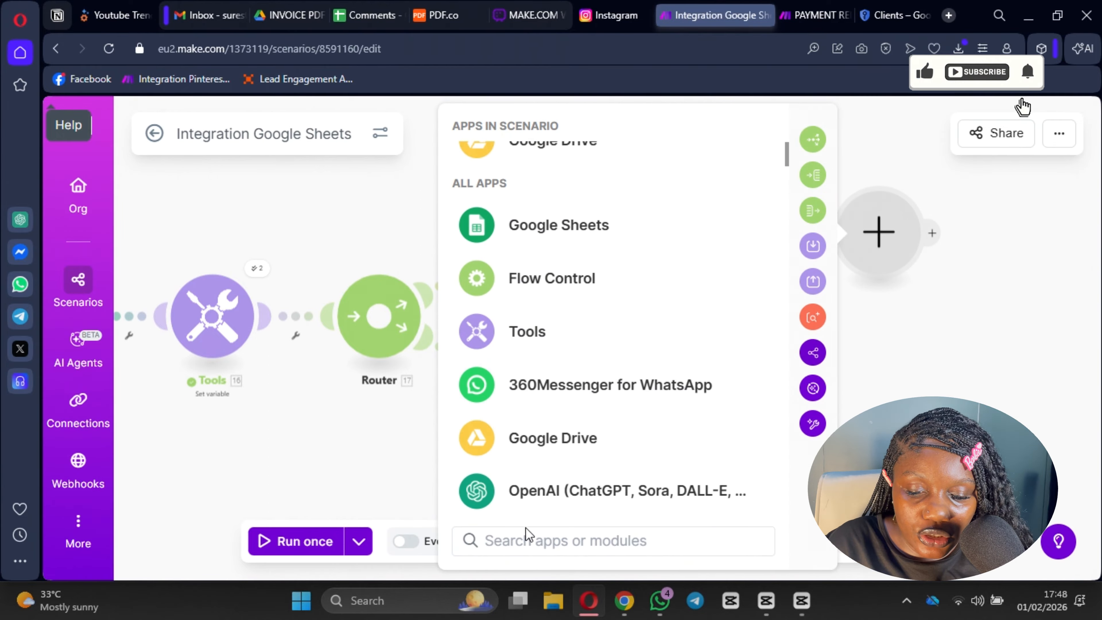
{"action": "type", "text": "emsi"}
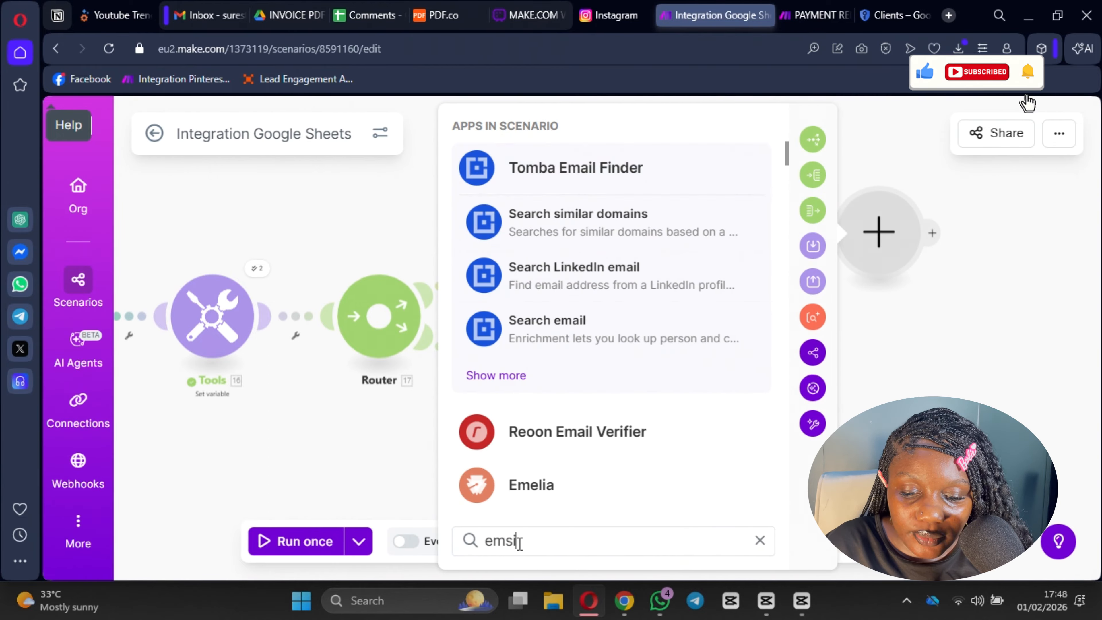
{"action": "type", "text": "ai"}
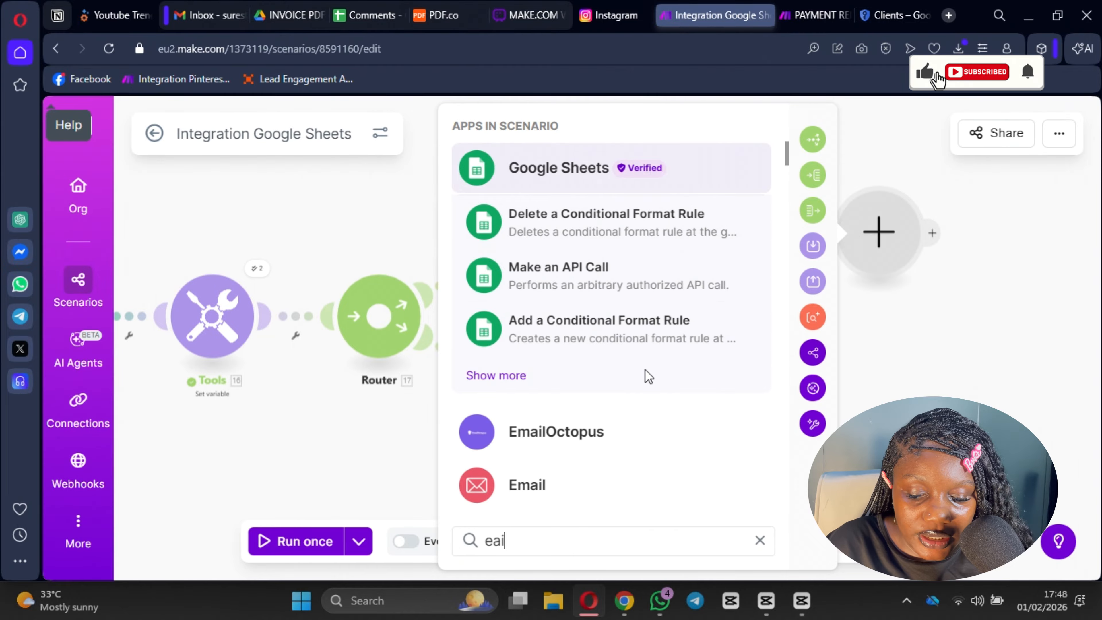
{"action": "key", "text": "BackSpace"}
{"action": "key", "text": "BackSpace"}
{"action": "key", "text": "BackSpace"}
{"action": "type", "text": "email"}
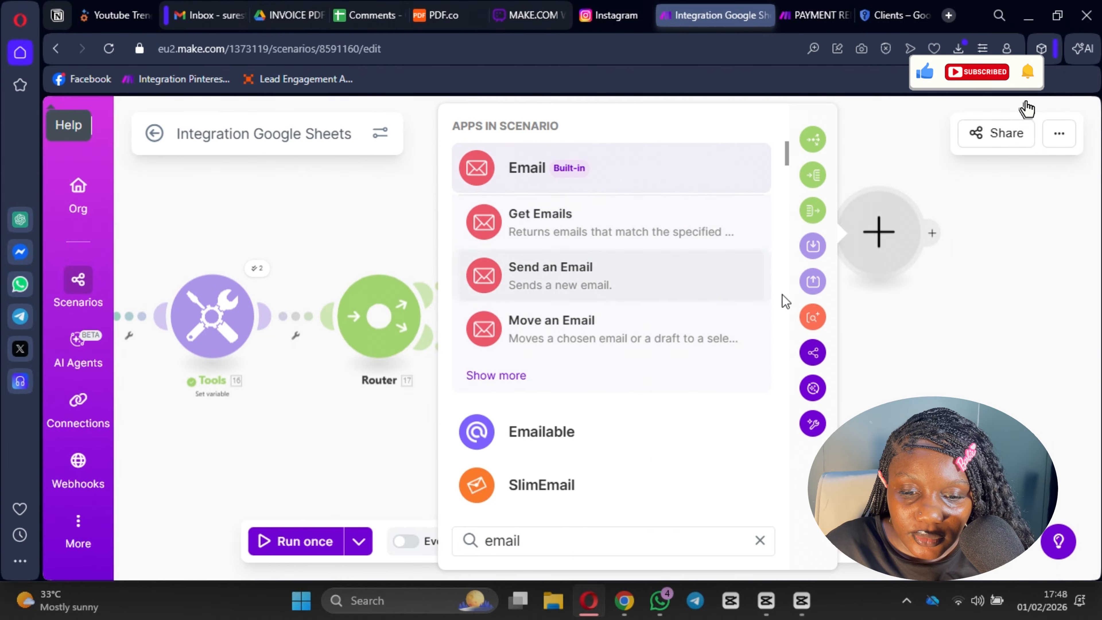
{"action": "left_click", "coordinate": [556, 283]}
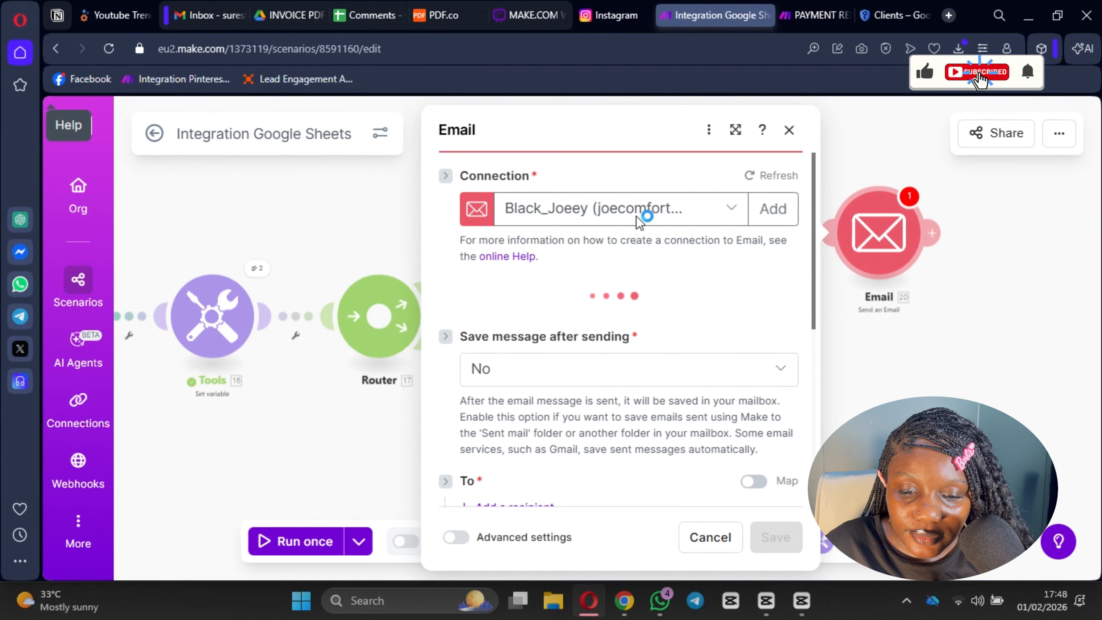
- Add one email recipient and map its address to EMAIL ADDRESS (G) from the Google Sheets search
{"action": "scroll", "coordinate": [547, 348], "scroll_direction": "down", "scroll_amount": 4}
{"action": "scroll", "coordinate": [546, 359], "scroll_direction": "down", "scroll_amount": 2}
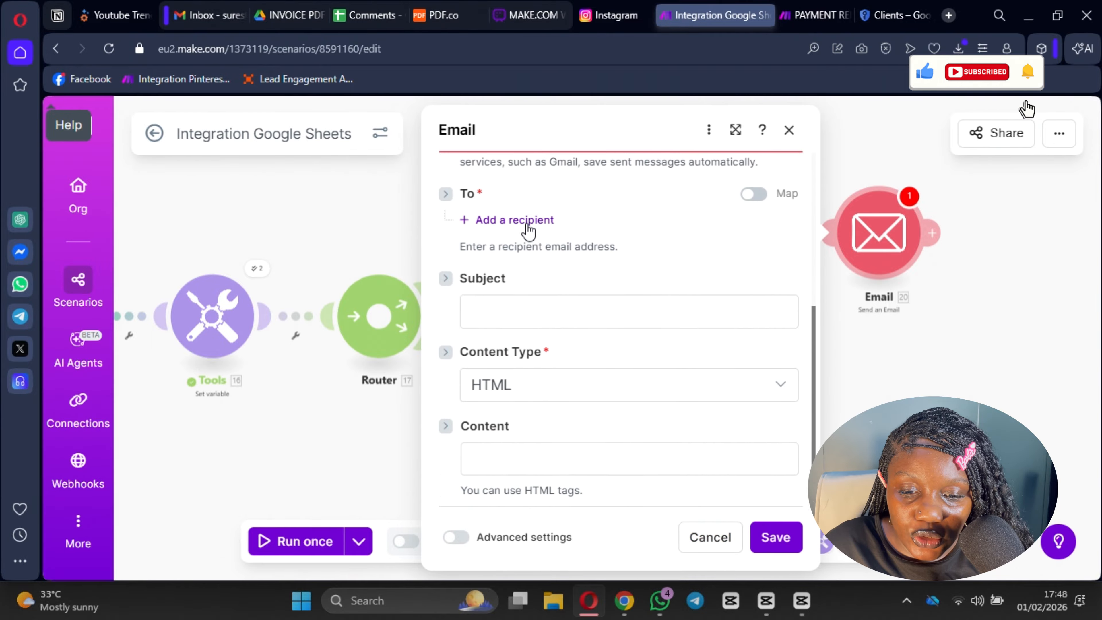
{"action": "left_click", "coordinate": [529, 232]}
{"action": "left_click", "coordinate": [563, 254]}
{"action": "scroll", "coordinate": [399, 298], "scroll_direction": "down", "scroll_amount": 20}
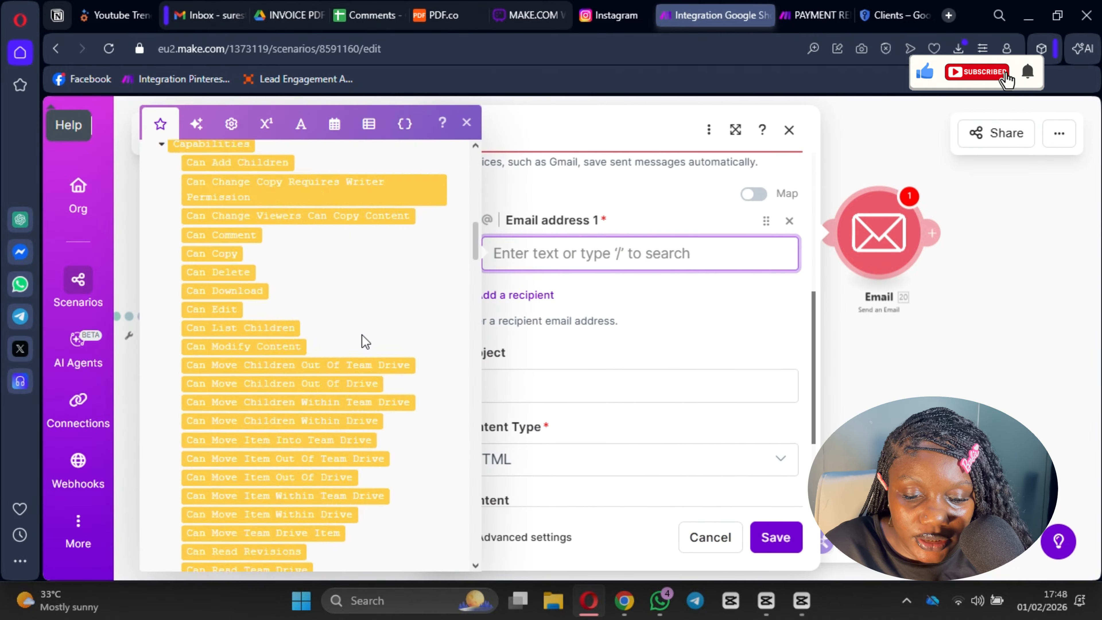
{"action": "scroll", "coordinate": [345, 380], "scroll_direction": "down", "scroll_amount": 10}
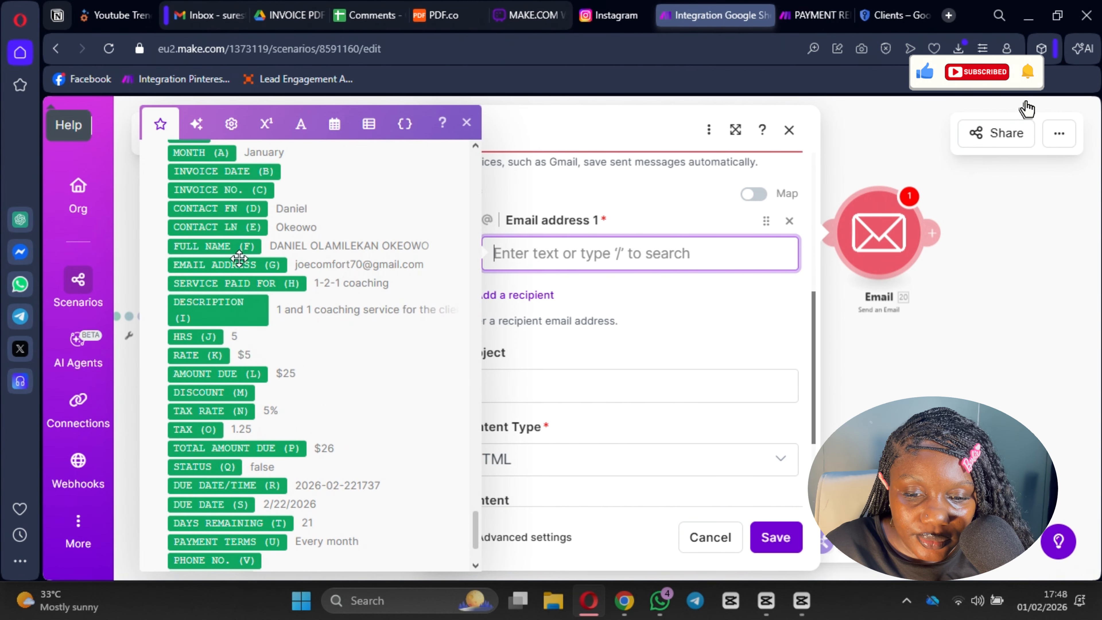
{"action": "left_click", "coordinate": [239, 265]}
{"action": "left_click", "coordinate": [635, 335]}
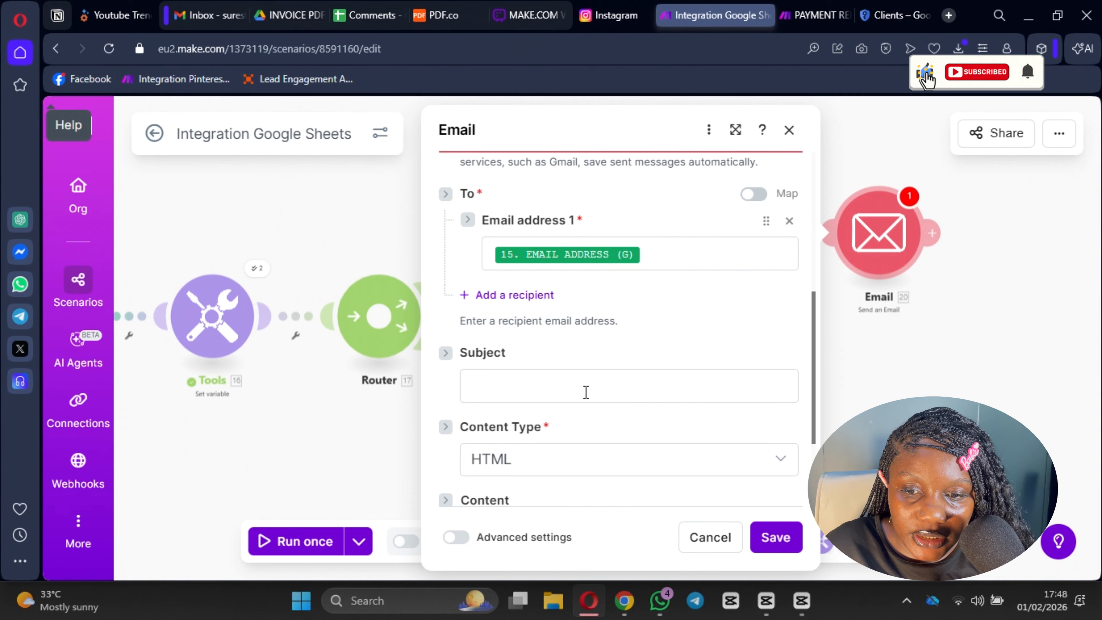
- Check the first route's email subject in the PAYMENT REMINDER SYSTEM scenario and set the new email's subject to Just A reminder
{"action": "left_click", "coordinate": [585, 387]}
{"action": "left_click", "coordinate": [819, 17]}
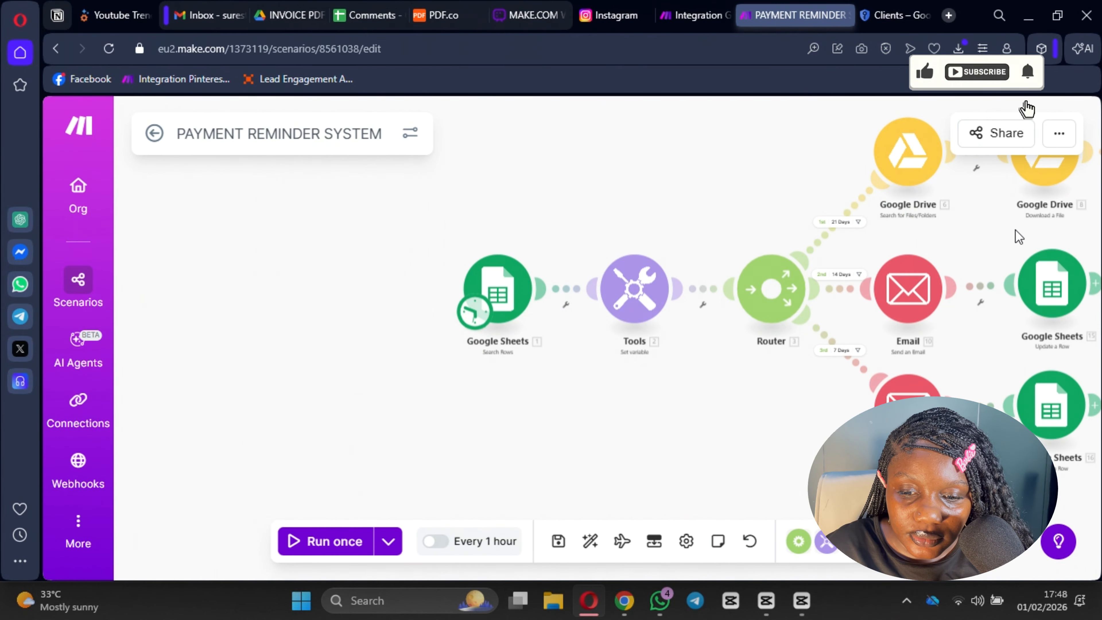
{"action": "left_click_drag", "start_coordinate": [1003, 227], "coordinate": [562, 262]}
{"action": "left_click", "coordinate": [740, 192]}
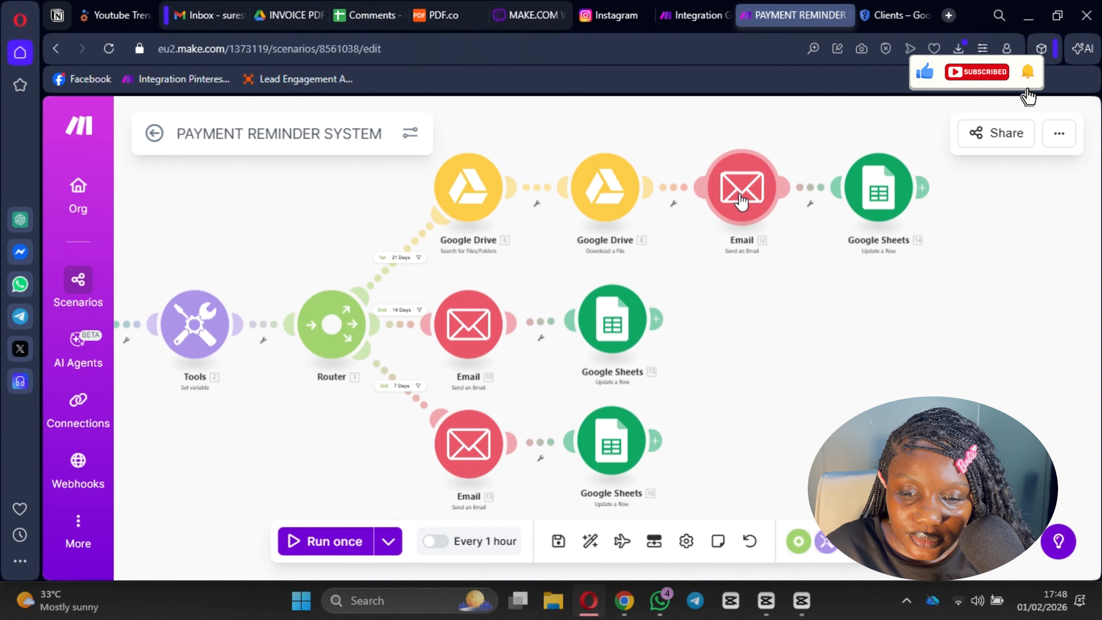
{"action": "scroll", "coordinate": [483, 312], "scroll_direction": "down", "scroll_amount": 3}
{"action": "scroll", "coordinate": [484, 312], "scroll_direction": "down", "scroll_amount": 5}
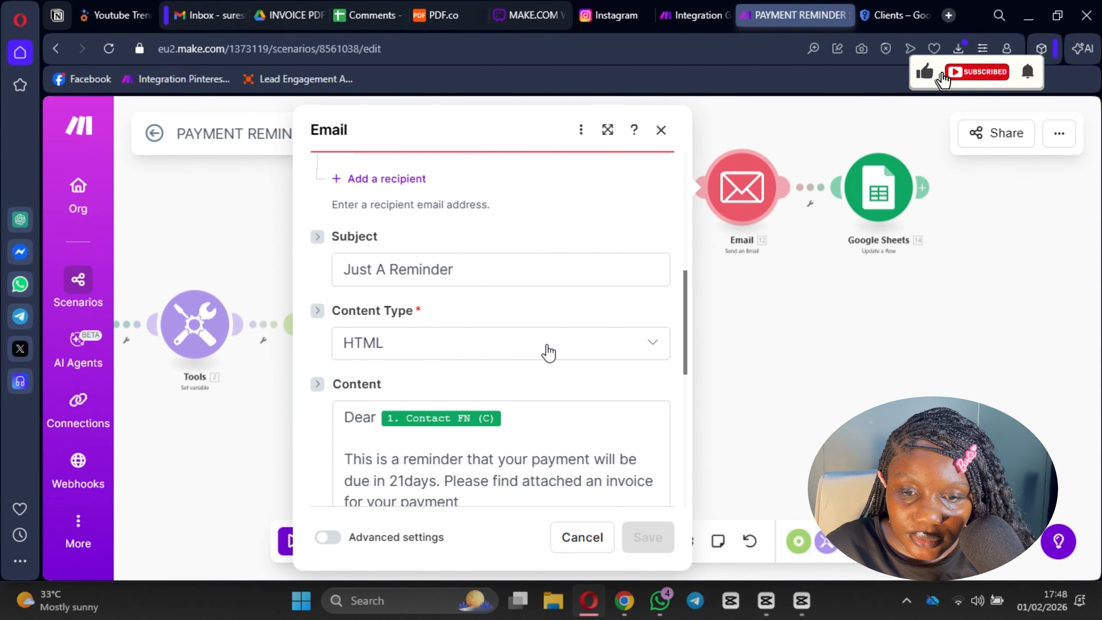
{"action": "left_click", "coordinate": [697, 15]}
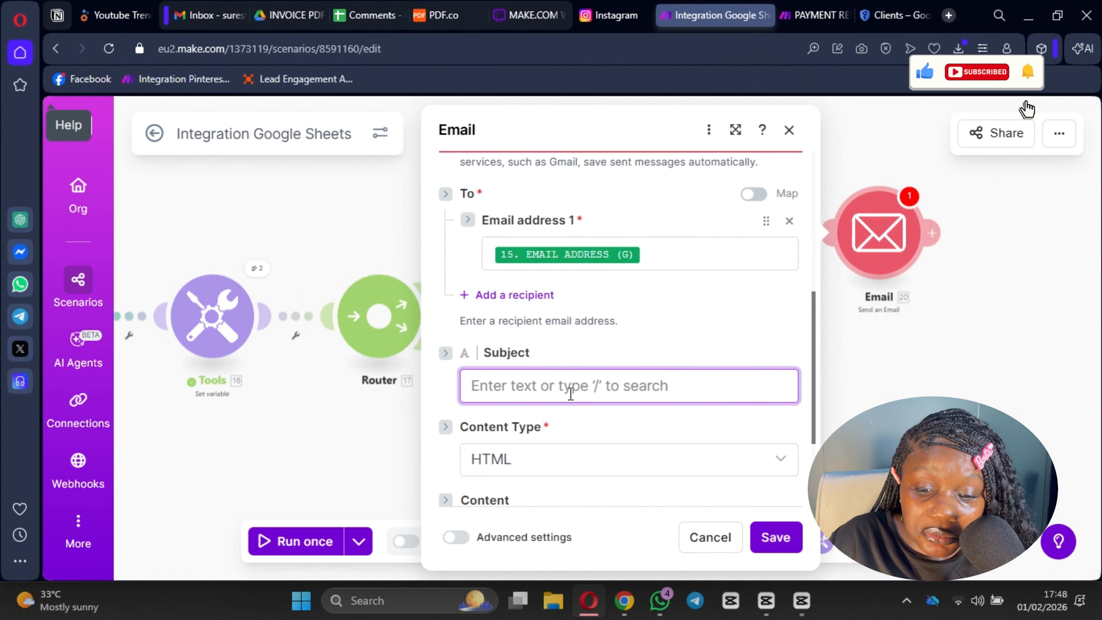
{"action": "type", "text": "Just A"}
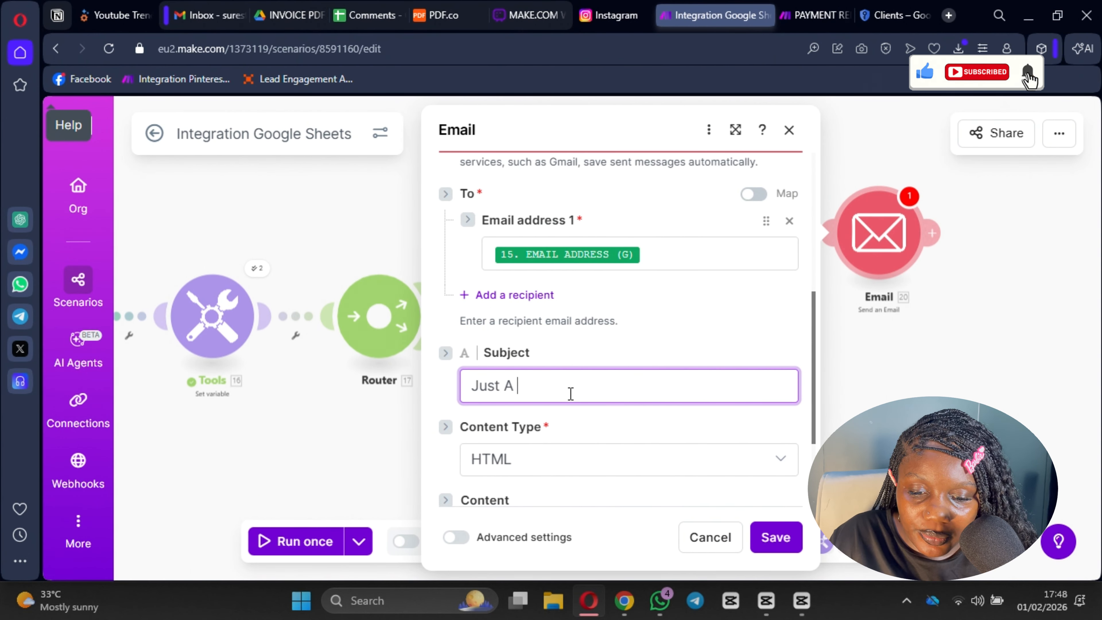
{"action": "type", "text": " remin de"}
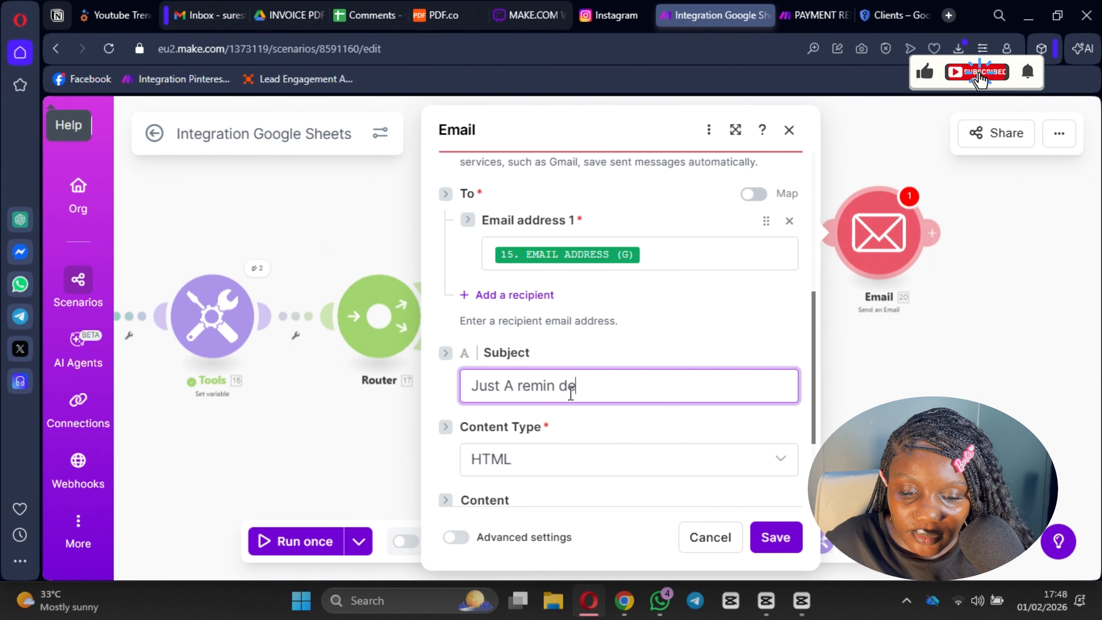
{"action": "type", "text": "r"}
- Copy the 21-day reminder message from the PAYMENT REMINDER SYSTEM email and paste it as the new email's content
{"action": "scroll", "coordinate": [620, 367], "scroll_direction": "down", "scroll_amount": 3}
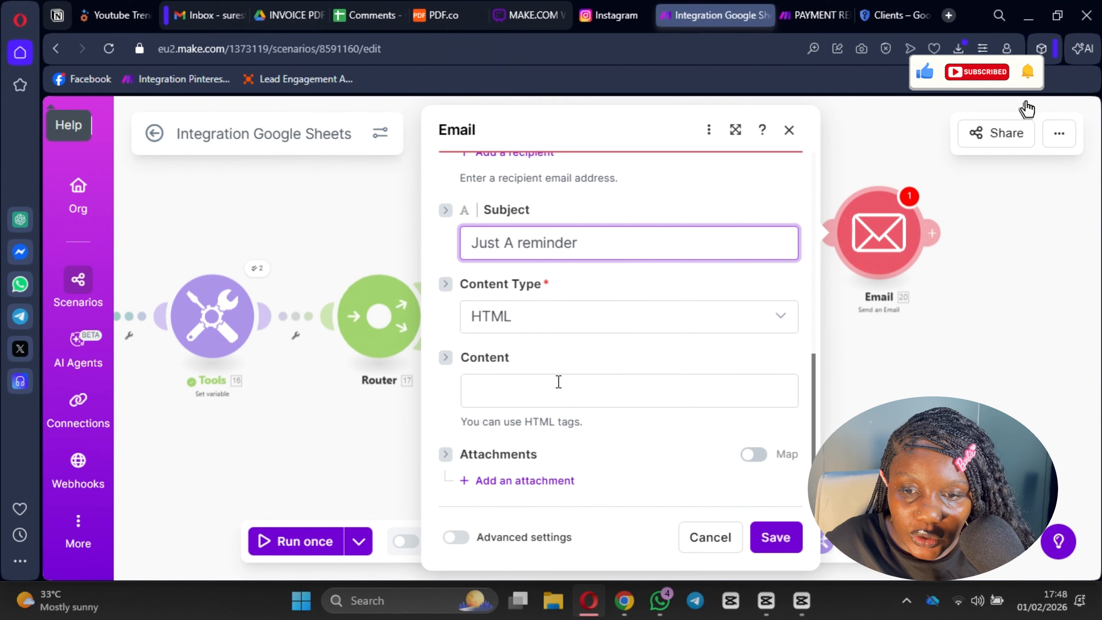
{"action": "left_click", "coordinate": [558, 382]}
{"action": "left_click", "coordinate": [814, 14]}
{"action": "scroll", "coordinate": [492, 381], "scroll_direction": "down", "scroll_amount": 3}
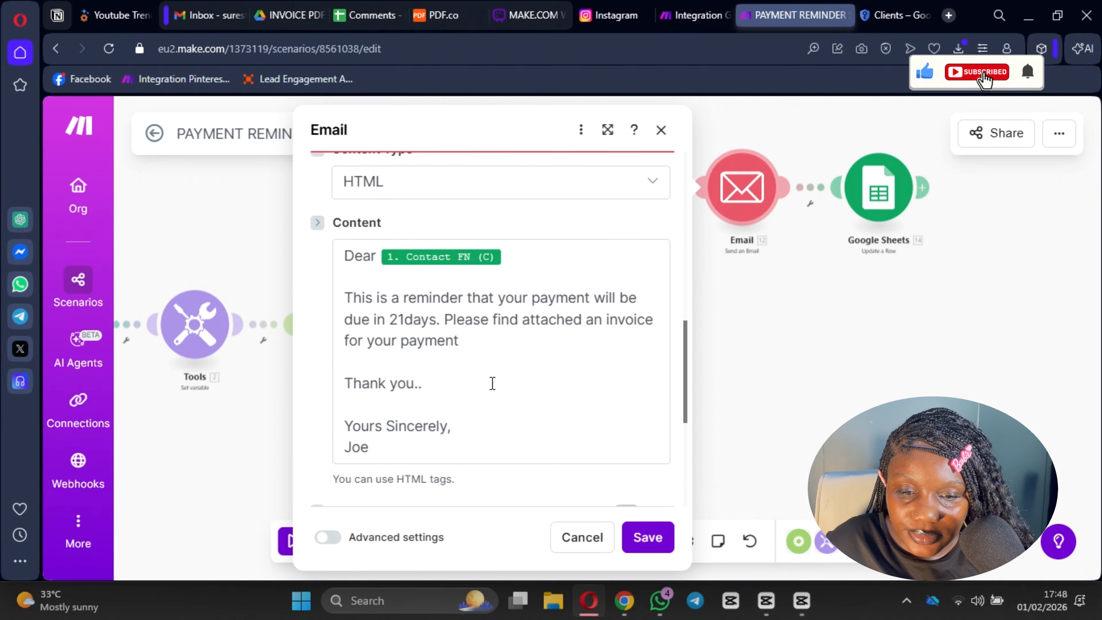
{"action": "left_click_drag", "start_coordinate": [407, 370], "coordinate": [340, 183]}
{"action": "left_click", "coordinate": [694, 15]}
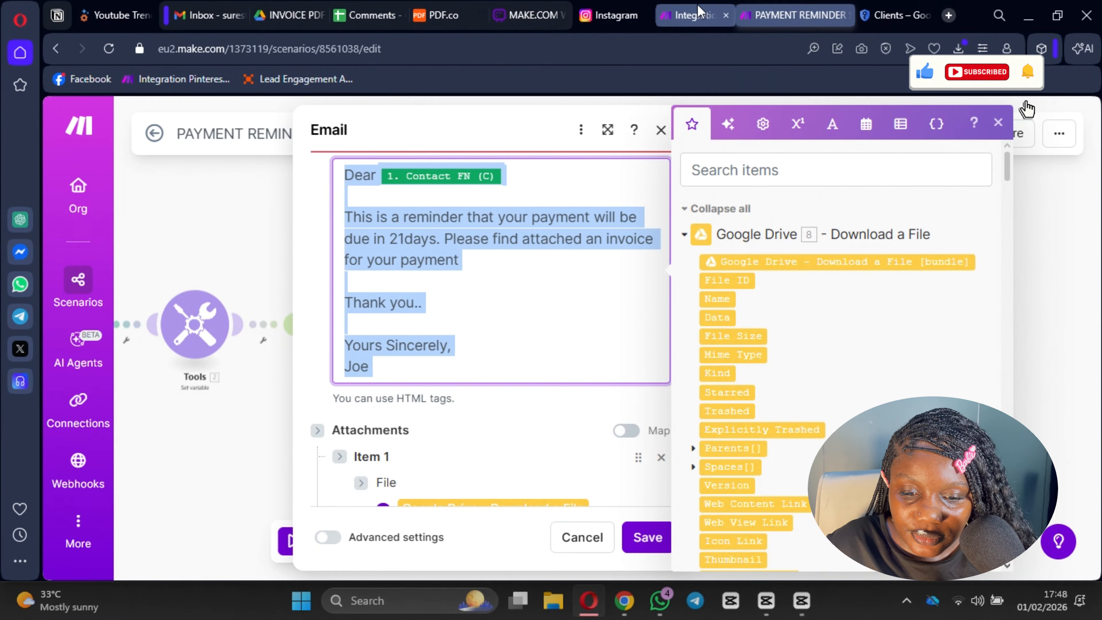
{"action": "left_click", "coordinate": [573, 389]}
{"action": "type", "text": "V"}
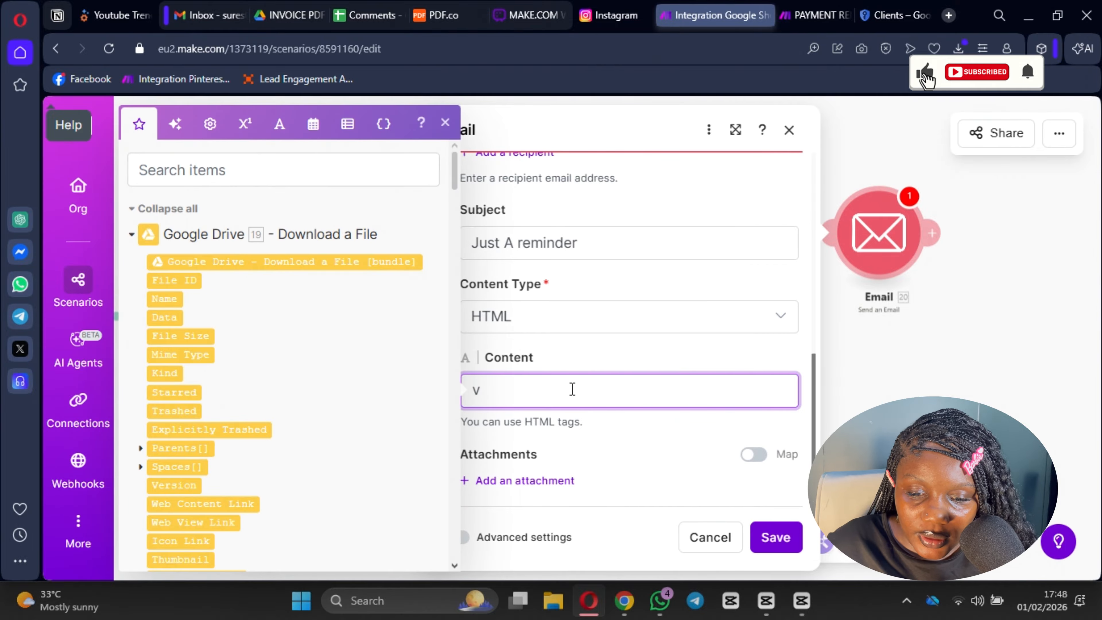
{"action": "key", "text": "BackSpace"}
{"action": "key", "text": "ctrl+v"}
- Replace the contact field after Dear in the email content with CONTACT FN (D) from the Google Sheets search
{"action": "key", "text": "BackSpace"}
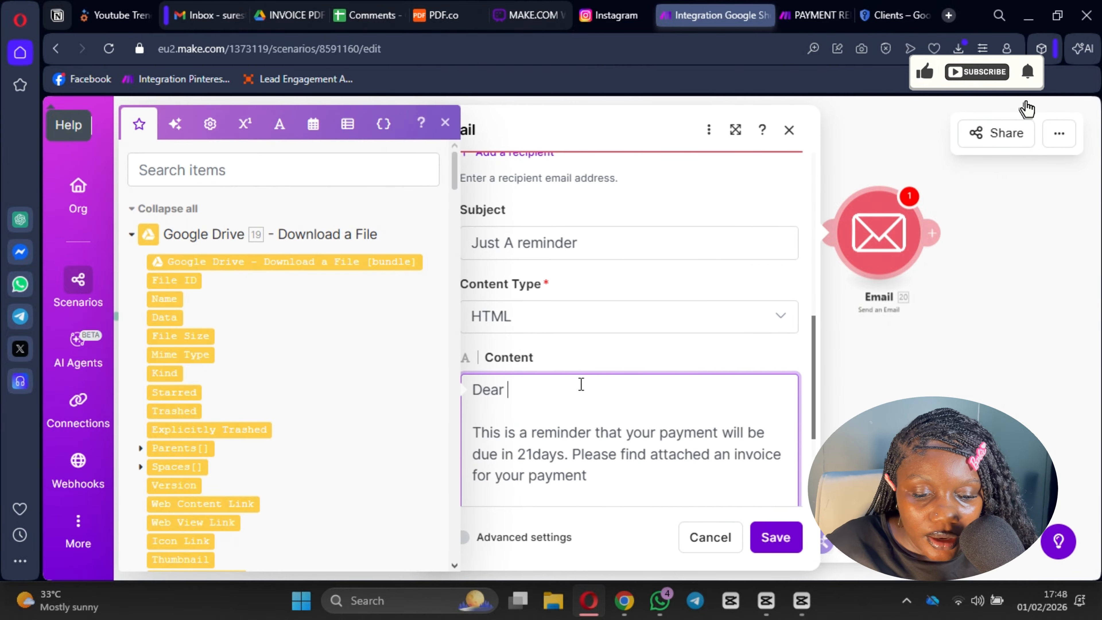
{"action": "scroll", "coordinate": [226, 356], "scroll_direction": "down", "scroll_amount": 10}
{"action": "scroll", "coordinate": [226, 357], "scroll_direction": "down", "scroll_amount": 15}
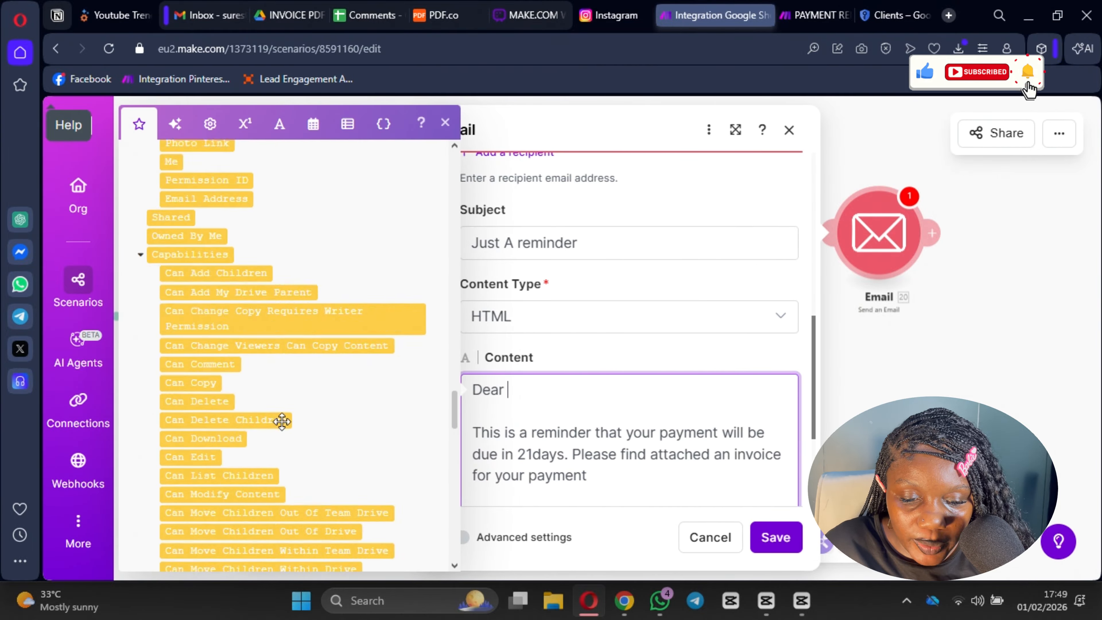
{"action": "scroll", "coordinate": [324, 381], "scroll_direction": "up", "scroll_amount": 5}
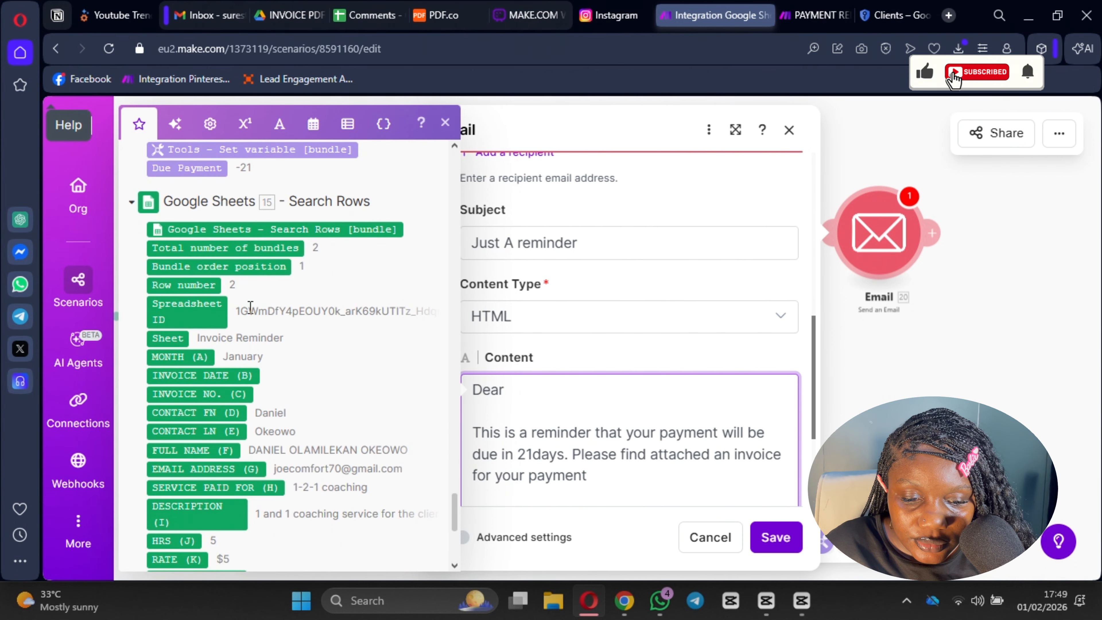
{"action": "left_click", "coordinate": [223, 412]}
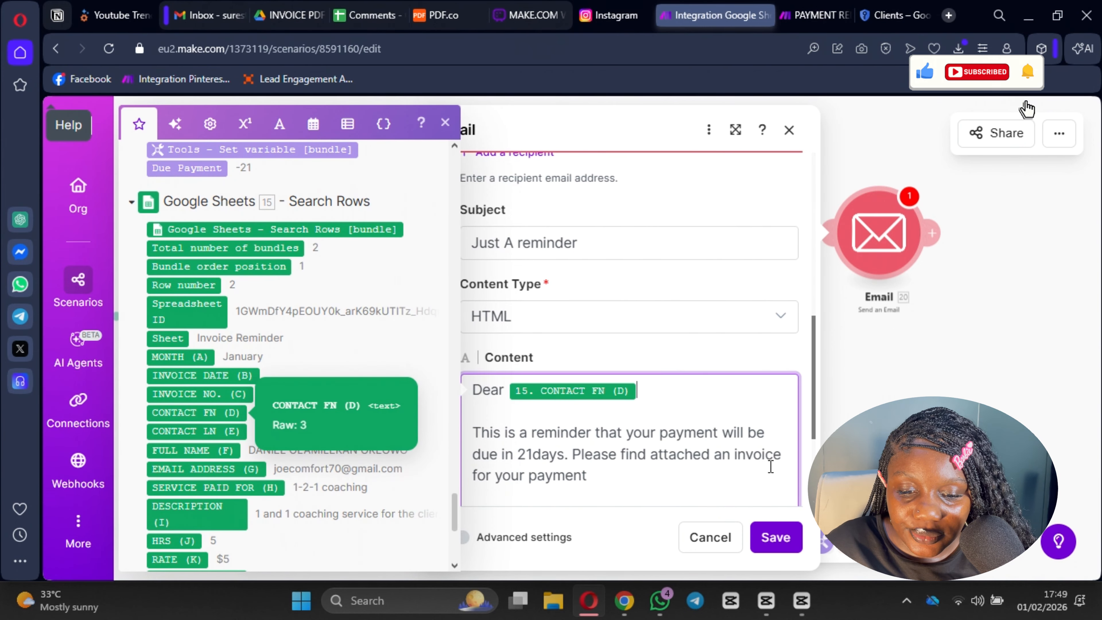
- Attach the file from Google Drive - Download a File to the email, then save the module and the scenario
{"action": "scroll", "coordinate": [656, 376], "scroll_direction": "down", "scroll_amount": 4}
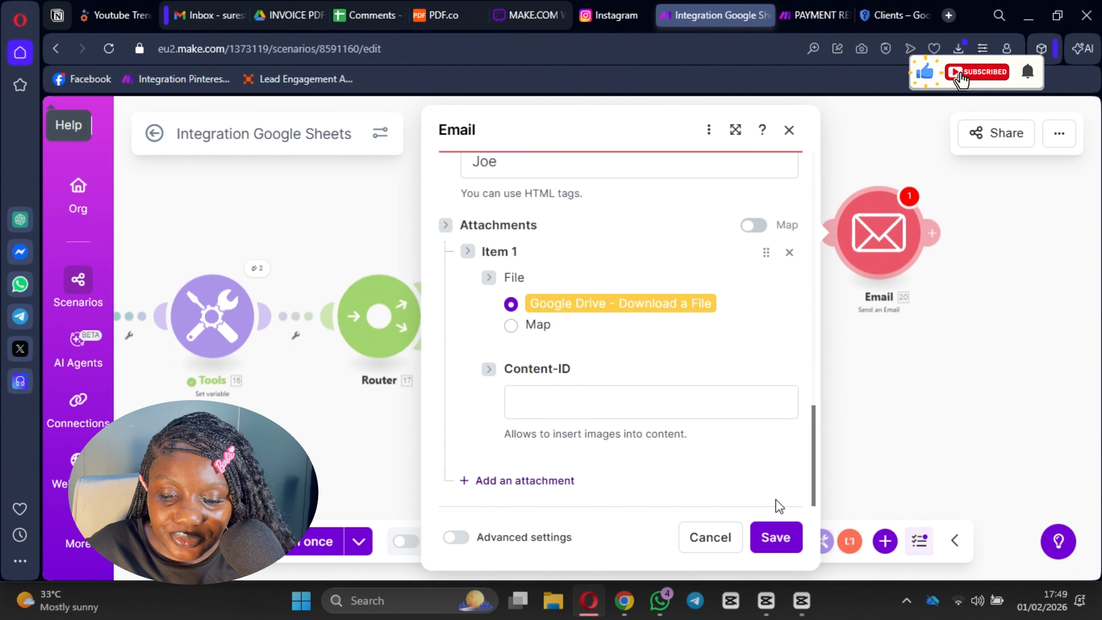
{"action": "left_click", "coordinate": [781, 540]}
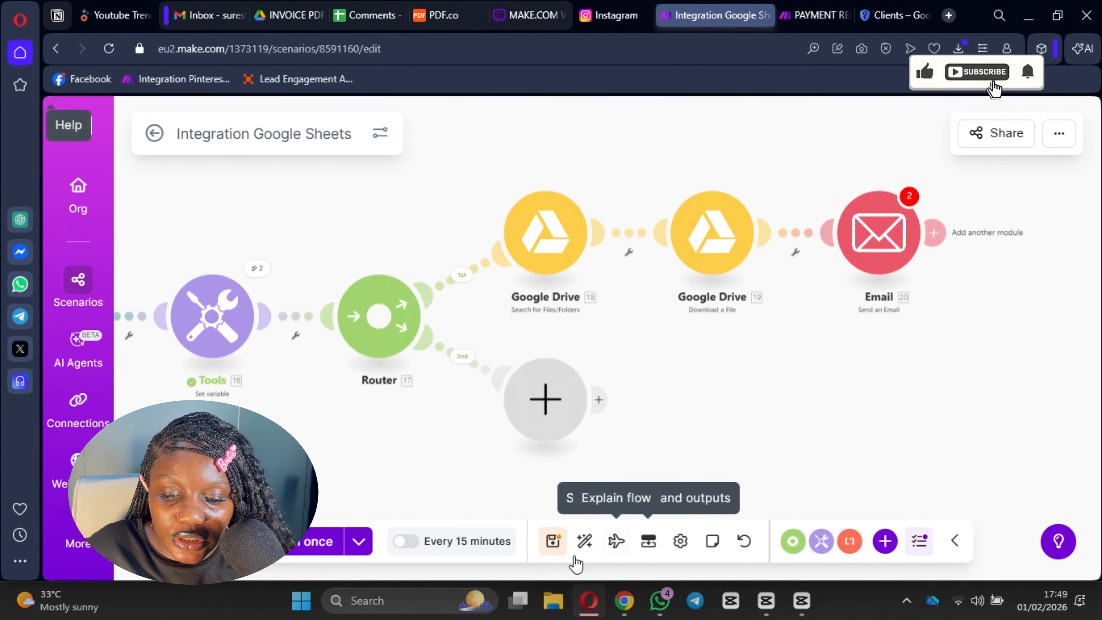
{"action": "left_click", "coordinate": [556, 548]}
{"action": "left_click", "coordinate": [679, 411]}
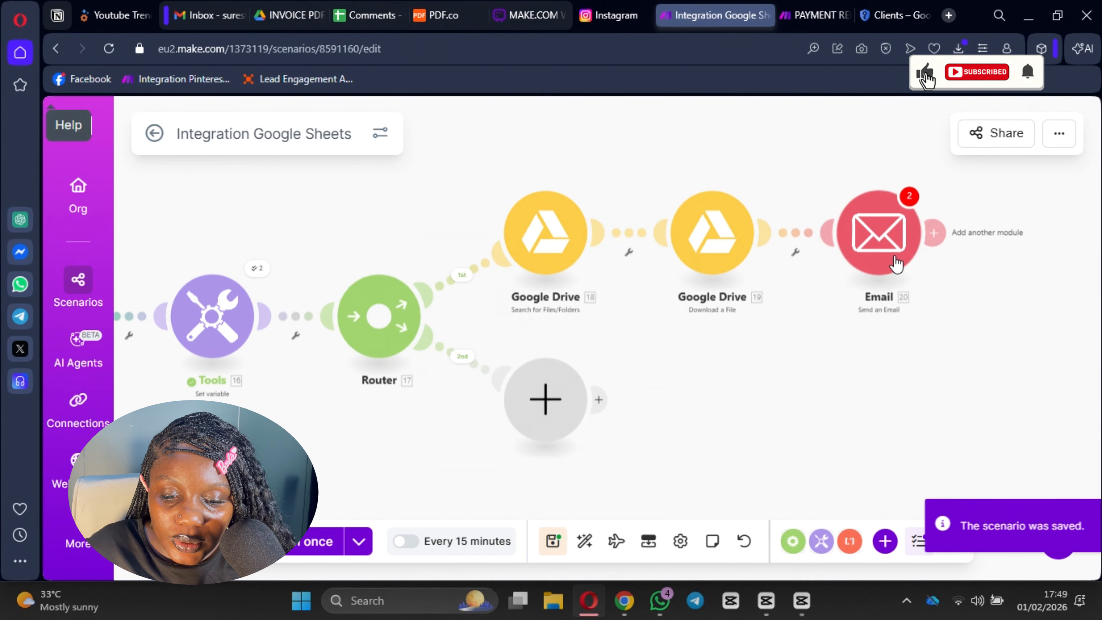
- Reopen the Email module and review its message content and attachment settings
{"action": "left_click", "coordinate": [878, 234]}
{"action": "scroll", "coordinate": [597, 309], "scroll_direction": "down", "scroll_amount": 10}
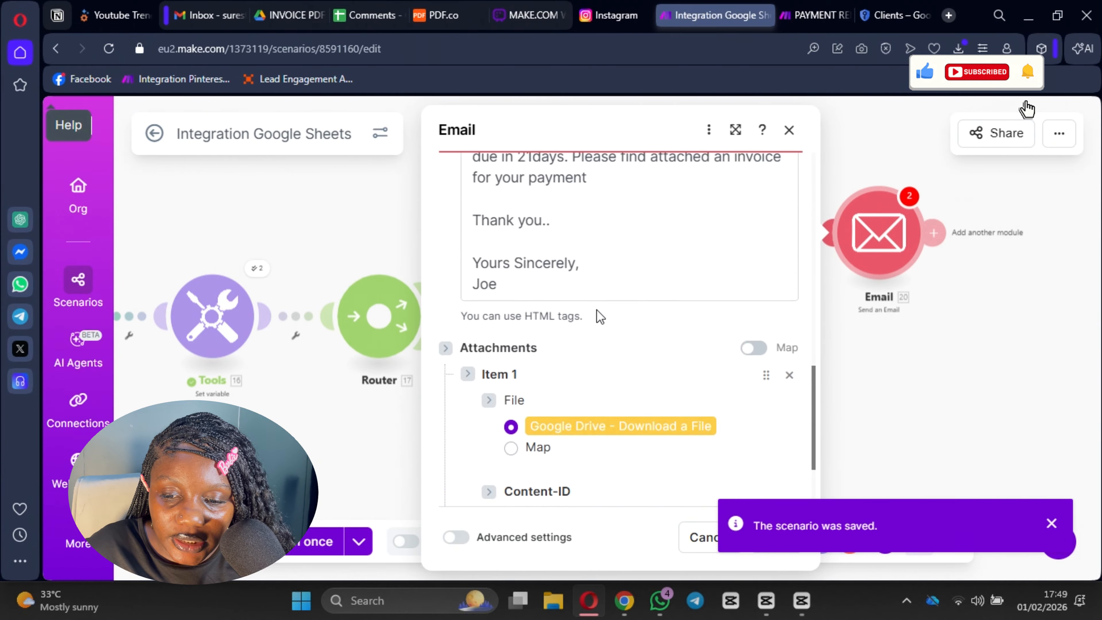
{"action": "left_click", "coordinate": [1051, 524]}
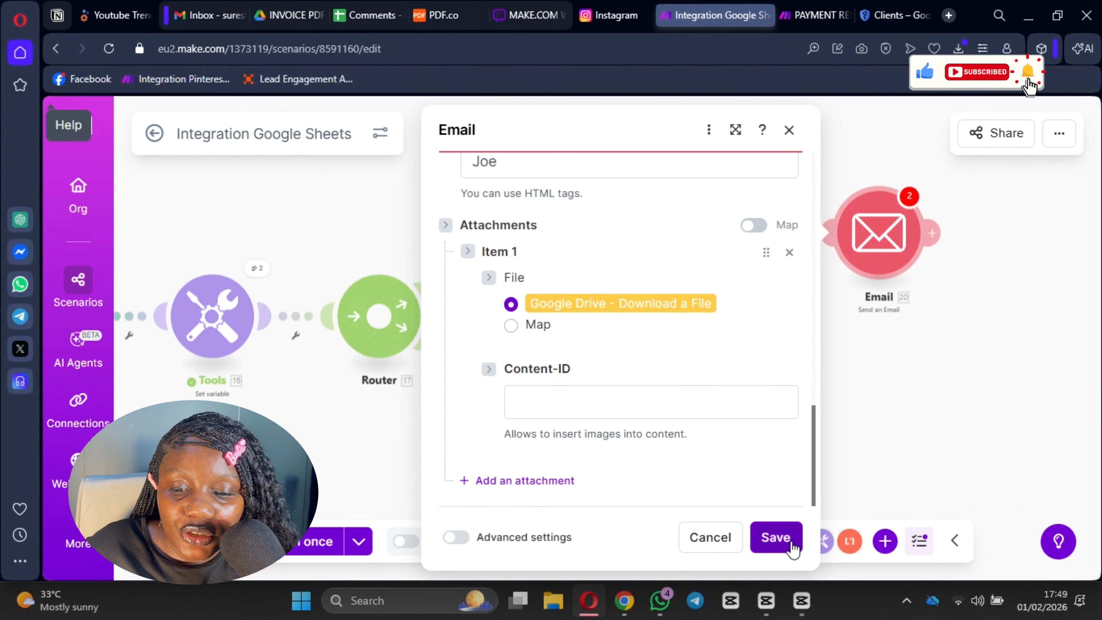
- Save the Email module and add a Google Sheets Update a Row module after it
{"action": "left_click", "coordinate": [793, 541]}
{"action": "left_click", "coordinate": [932, 233]}
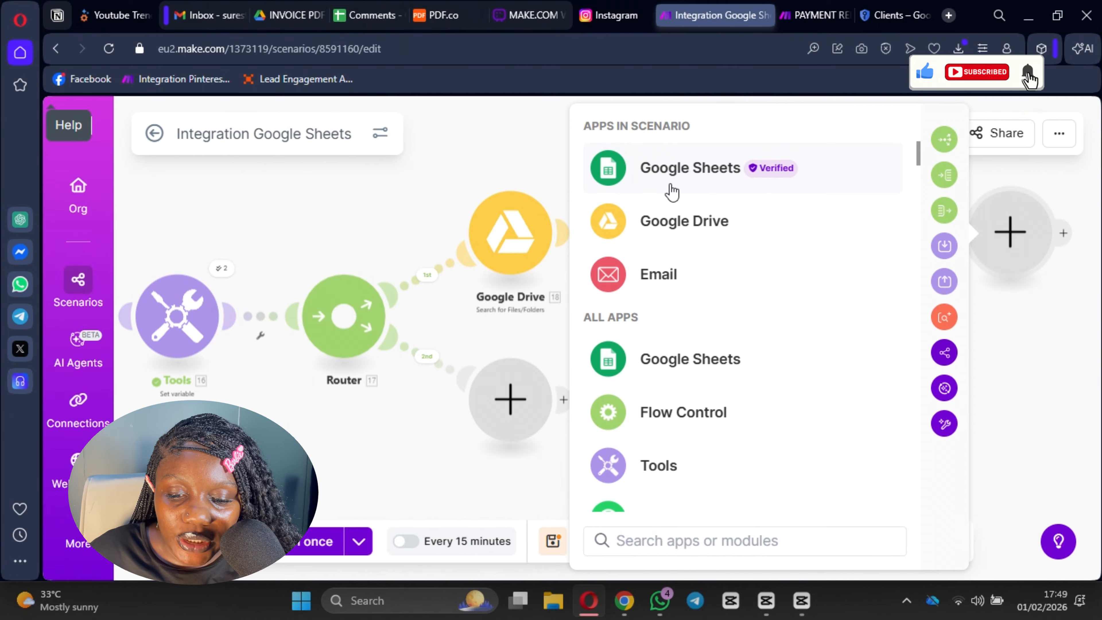
{"action": "left_click", "coordinate": [676, 176]}
{"action": "scroll", "coordinate": [746, 361], "scroll_direction": "down", "scroll_amount": 5}
{"action": "scroll", "coordinate": [737, 408], "scroll_direction": "up", "scroll_amount": 2}
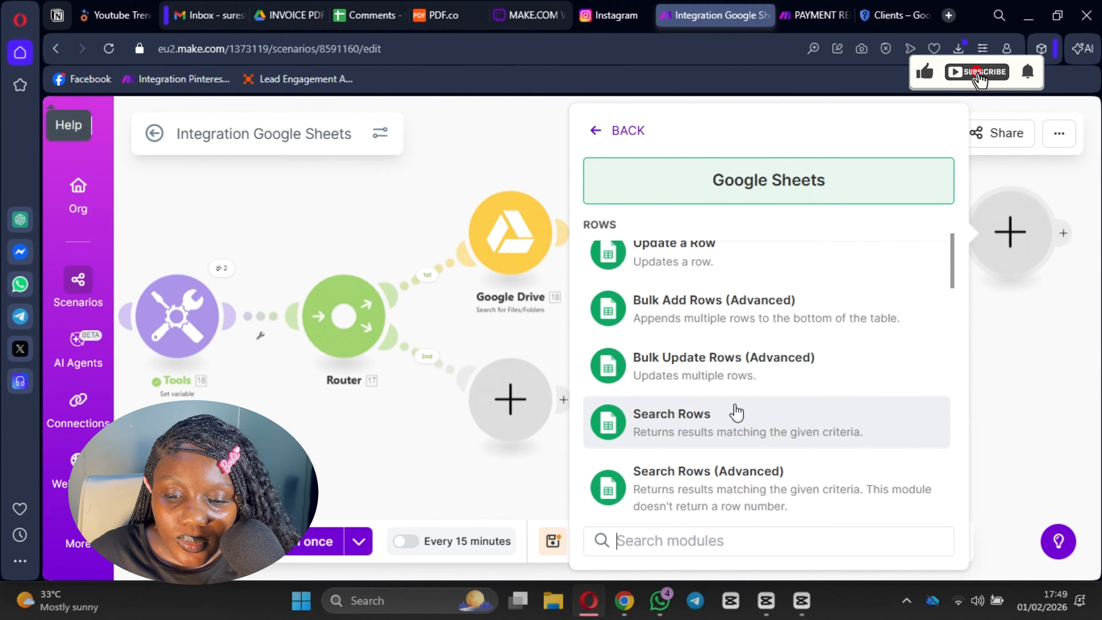
{"action": "scroll", "coordinate": [737, 412], "scroll_direction": "down", "scroll_amount": 3}
{"action": "scroll", "coordinate": [706, 357], "scroll_direction": "up", "scroll_amount": 6}
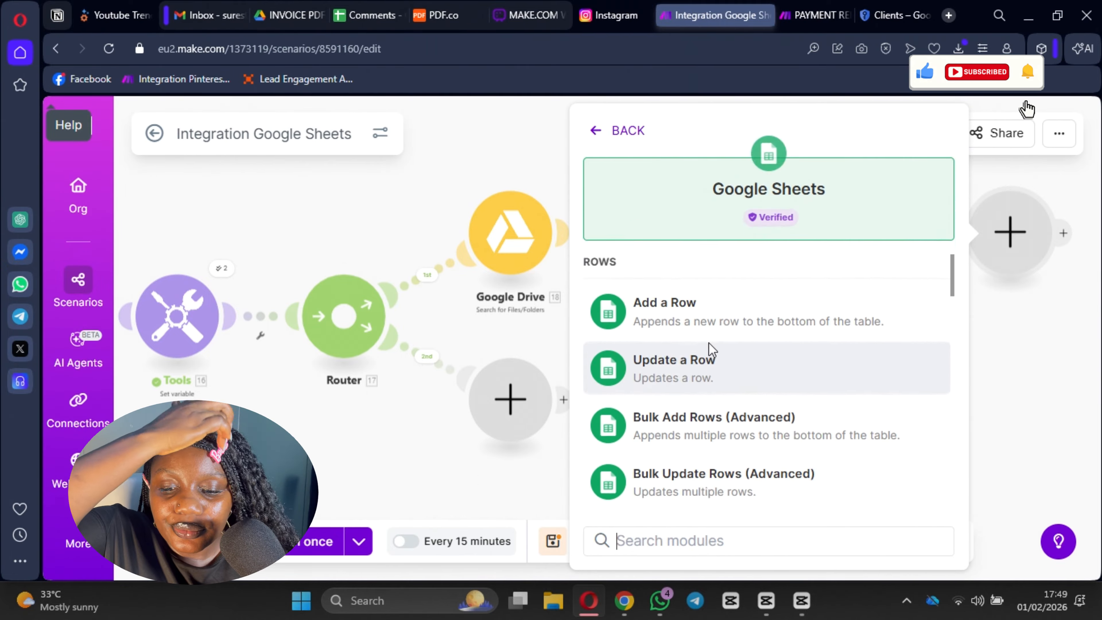
{"action": "left_click", "coordinate": [717, 375]}
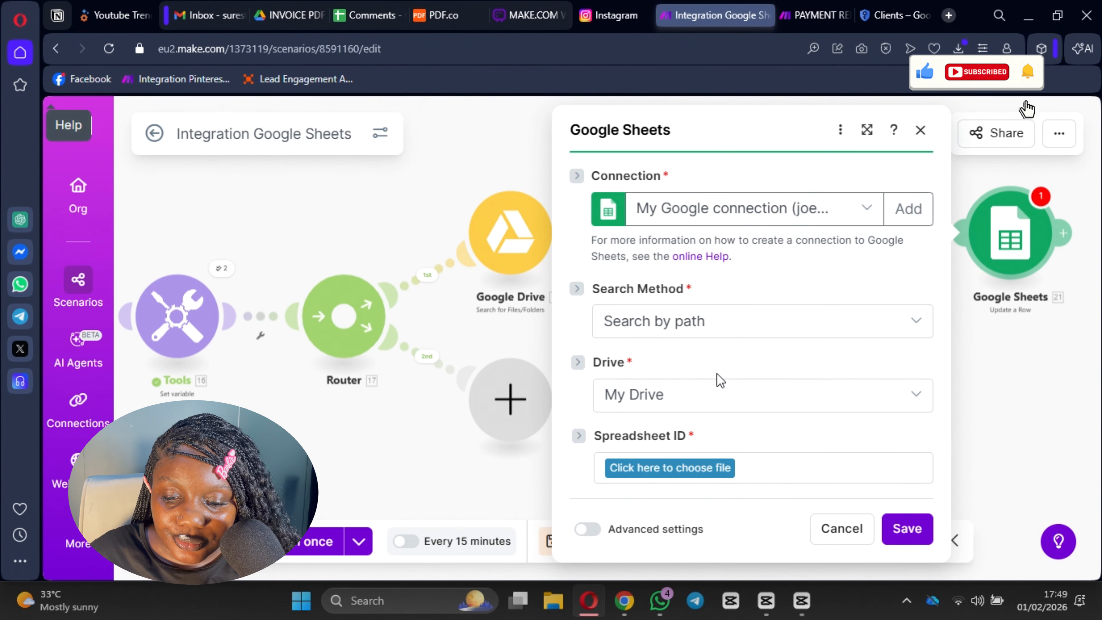
- Select the Comments spreadsheet and its Invoice Reminder sheet for the row update
{"action": "left_click", "coordinate": [635, 470]}
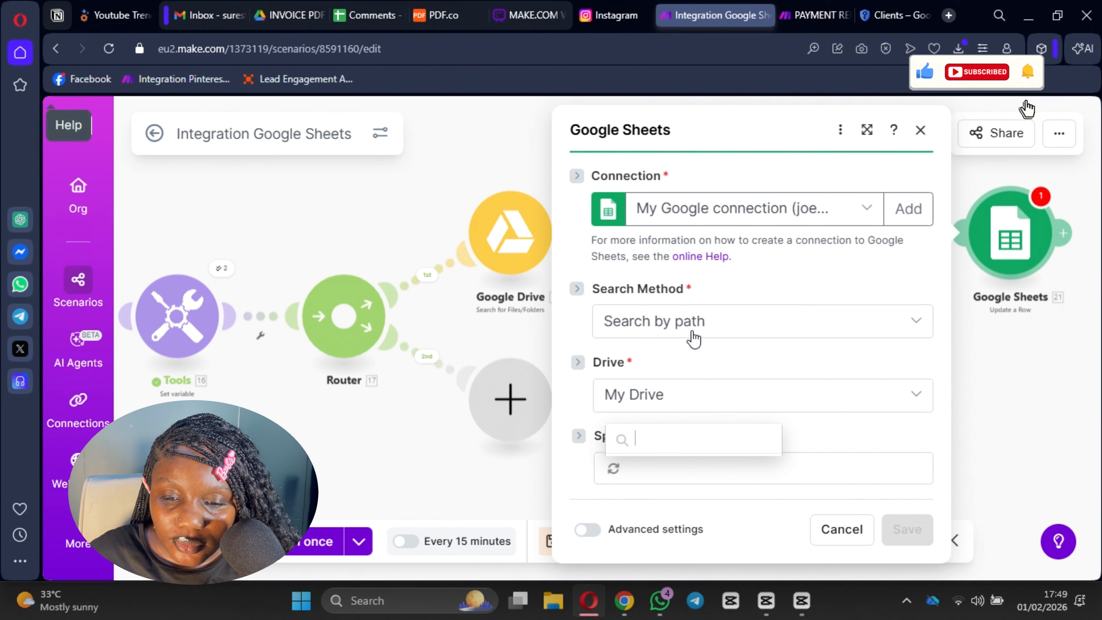
{"action": "scroll", "coordinate": [689, 551], "scroll_direction": "down", "scroll_amount": 4}
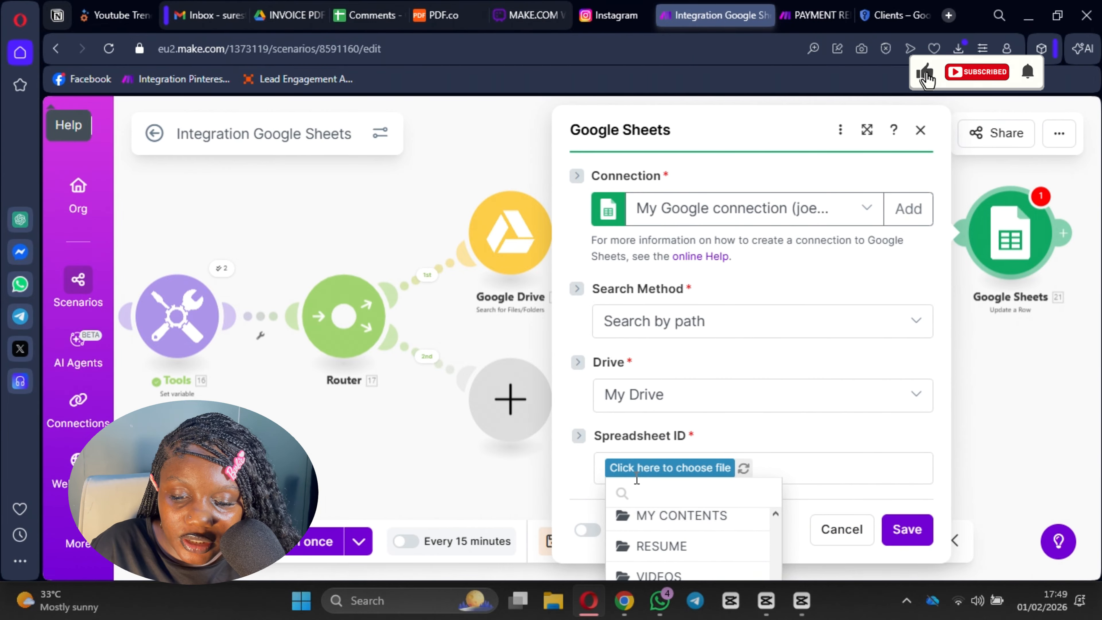
{"action": "left_click", "coordinate": [651, 493]}
{"action": "type", "text": "com"}
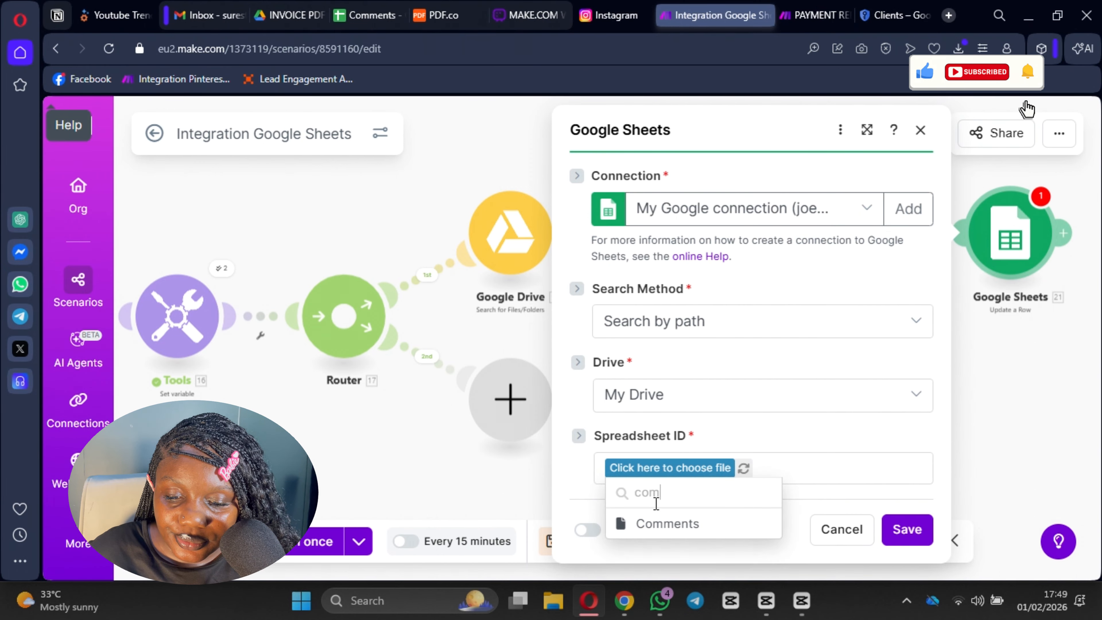
{"action": "type", "text": "menyt"}
{"action": "key", "text": "BackSpace"}
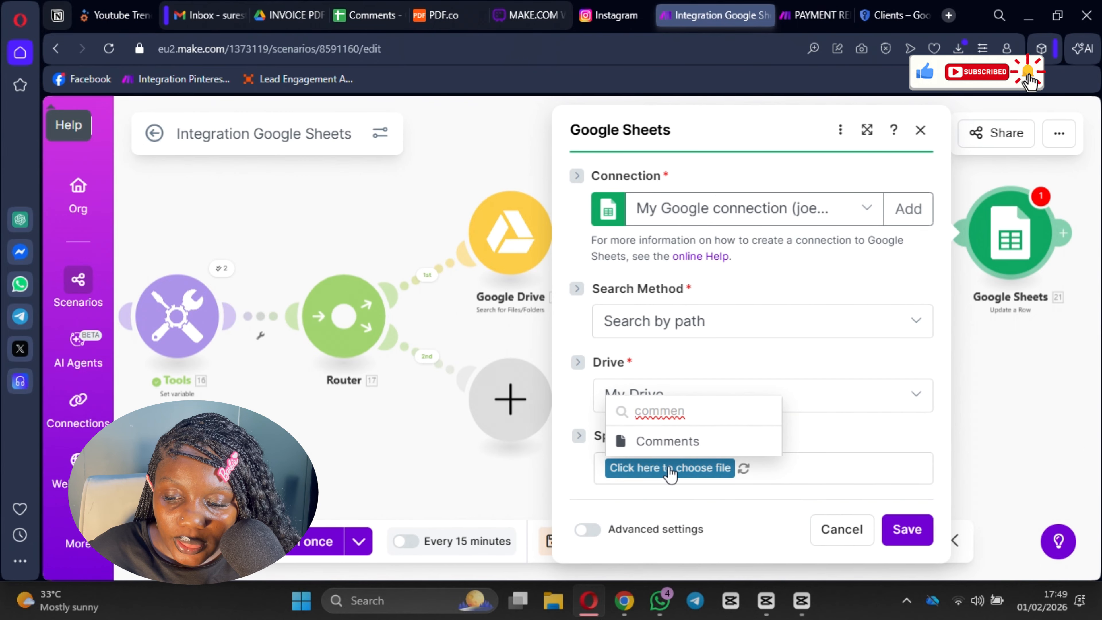
{"action": "left_click", "coordinate": [659, 435]}
{"action": "scroll", "coordinate": [701, 404], "scroll_direction": "down", "scroll_amount": 1}
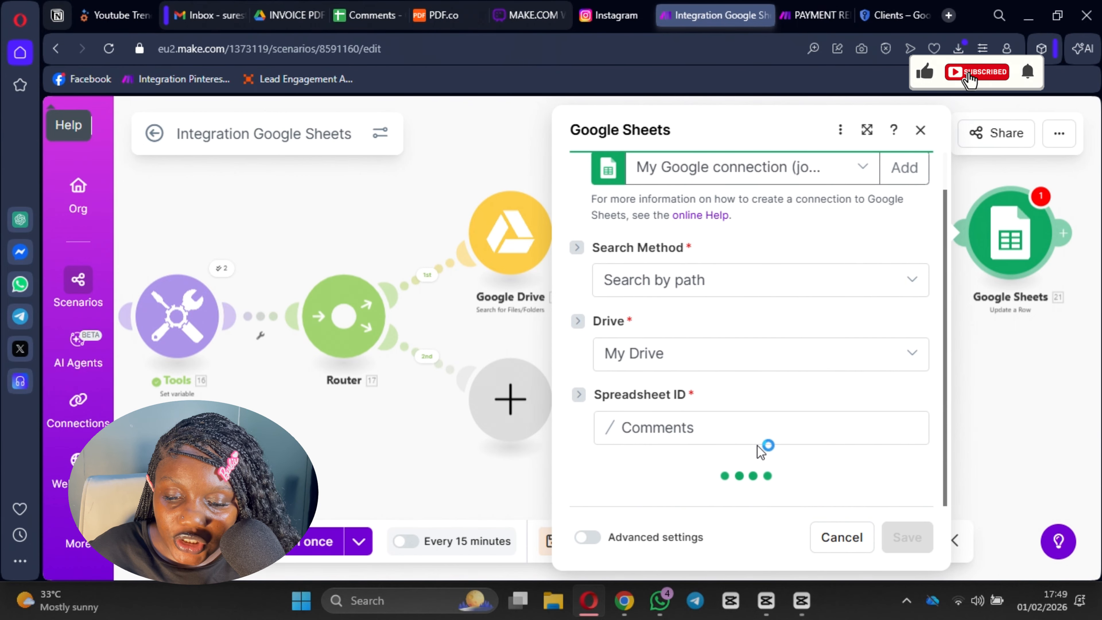
{"action": "scroll", "coordinate": [695, 462], "scroll_direction": "down", "scroll_amount": 1}
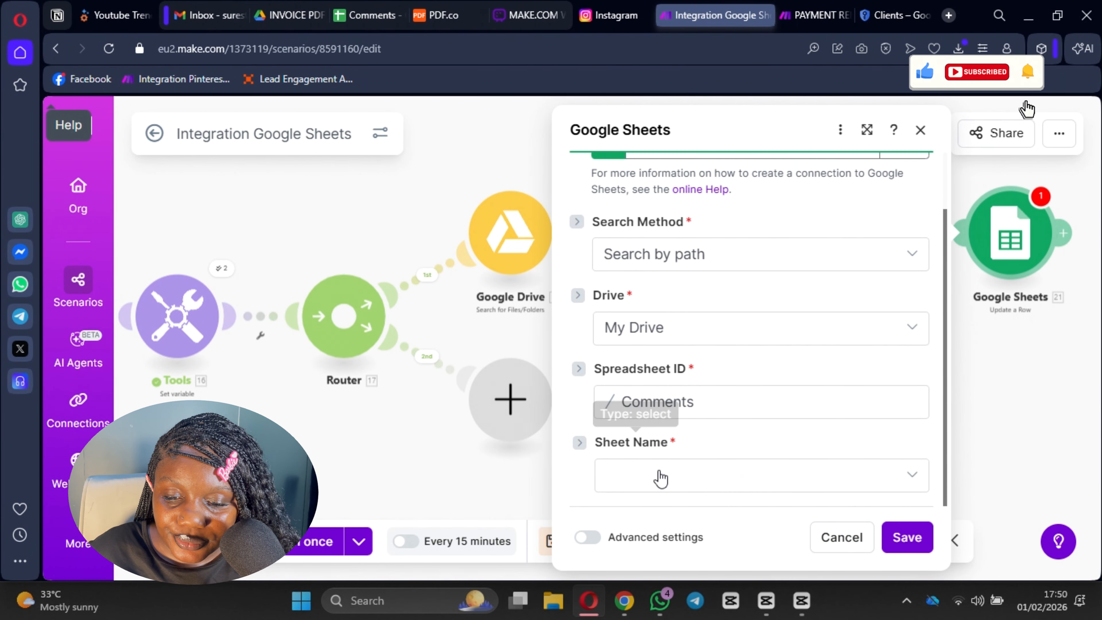
{"action": "left_click", "coordinate": [632, 475]}
{"action": "left_click", "coordinate": [689, 392]}
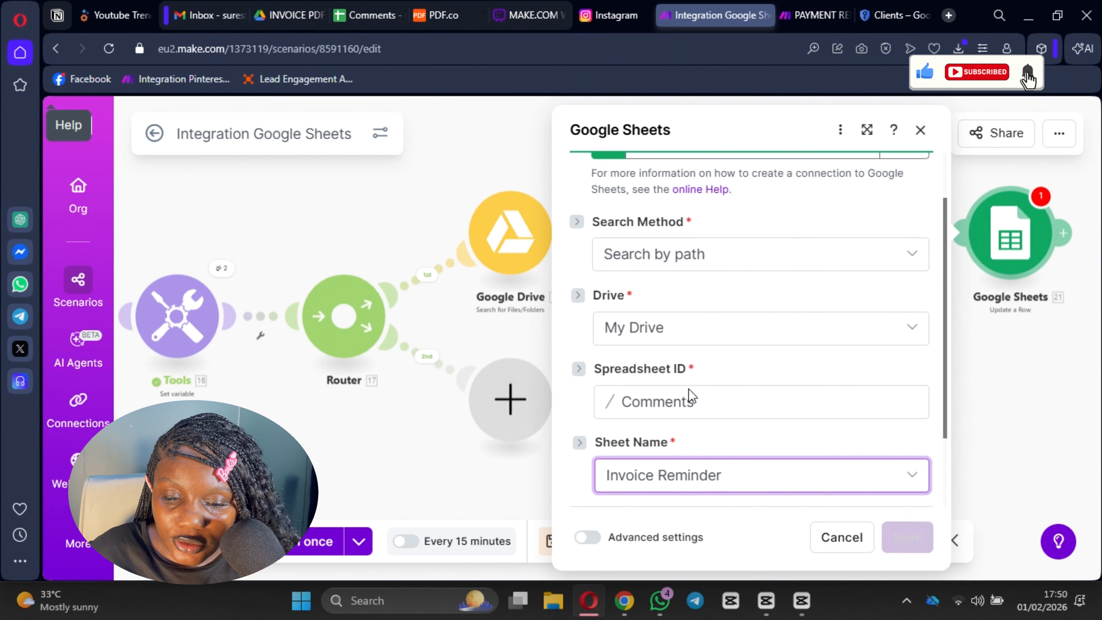
- Map the row number of the update to Row number from the Google Sheets Search Rows module
{"action": "scroll", "coordinate": [738, 390], "scroll_direction": "down", "scroll_amount": 5}
{"action": "left_click", "coordinate": [662, 337]}
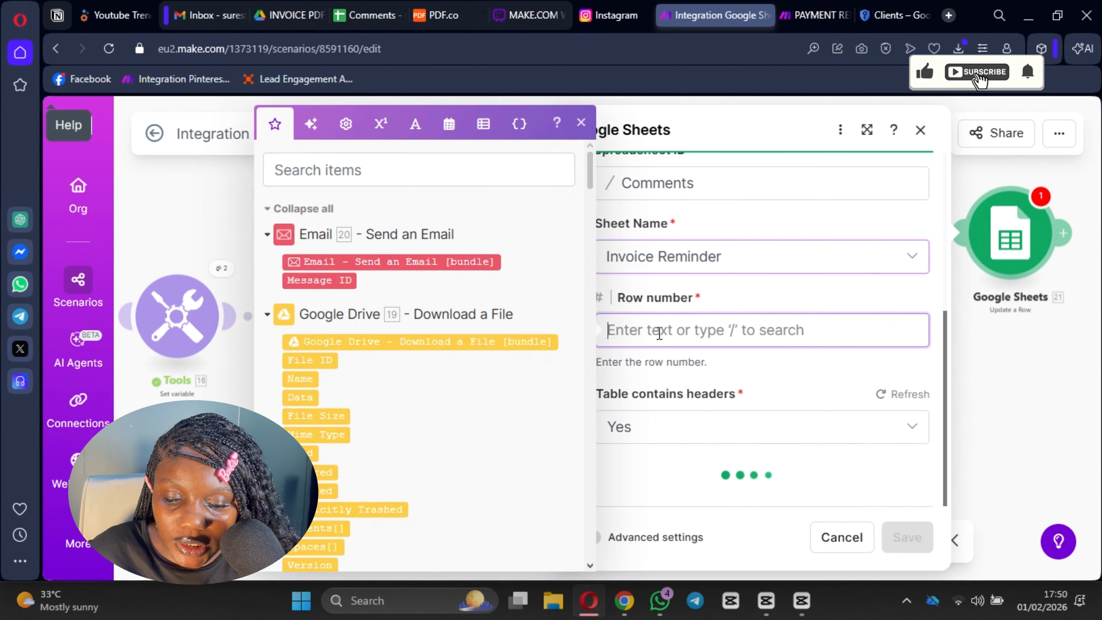
{"action": "scroll", "coordinate": [424, 386], "scroll_direction": "down", "scroll_amount": 10}
{"action": "scroll", "coordinate": [420, 362], "scroll_direction": "down", "scroll_amount": 10}
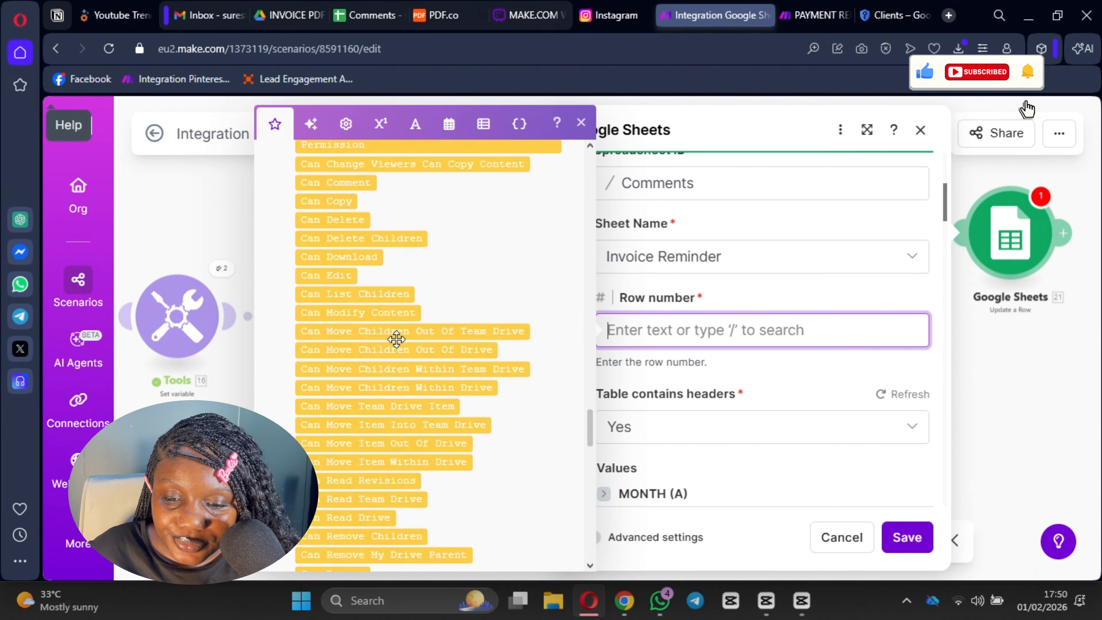
{"action": "left_click_drag", "start_coordinate": [333, 240], "coordinate": [787, 301]}
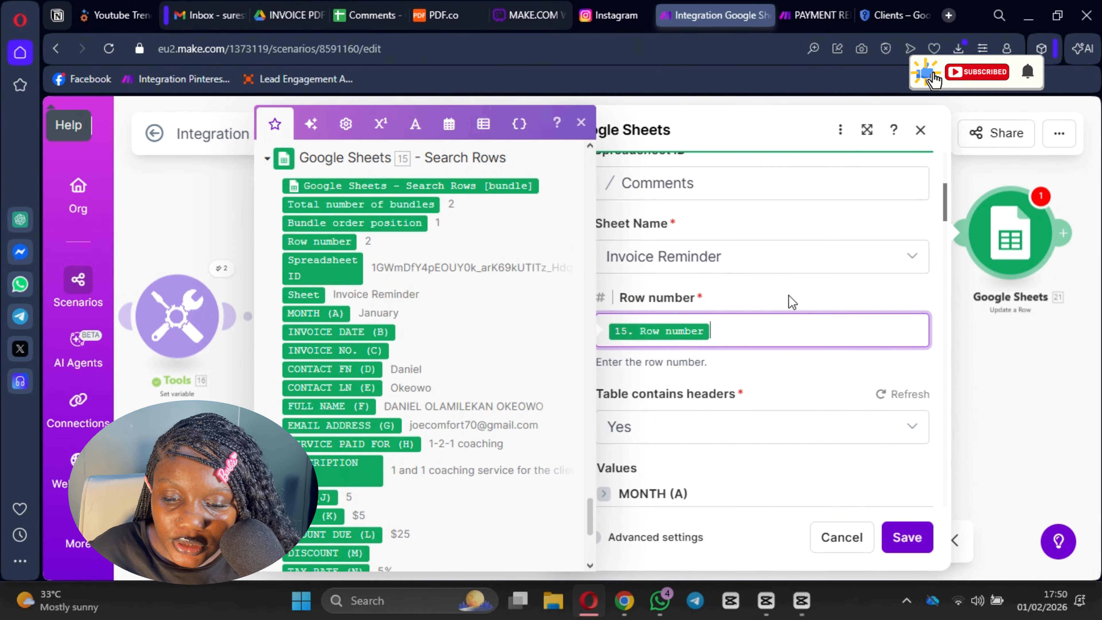
{"action": "left_click", "coordinate": [782, 312]}
- Set LAST REMINDER SENT (X) to the now date variable, then save the module and the scenario
{"action": "scroll", "coordinate": [709, 307], "scroll_direction": "down", "scroll_amount": 8}
{"action": "scroll", "coordinate": [700, 290], "scroll_direction": "down", "scroll_amount": 20}
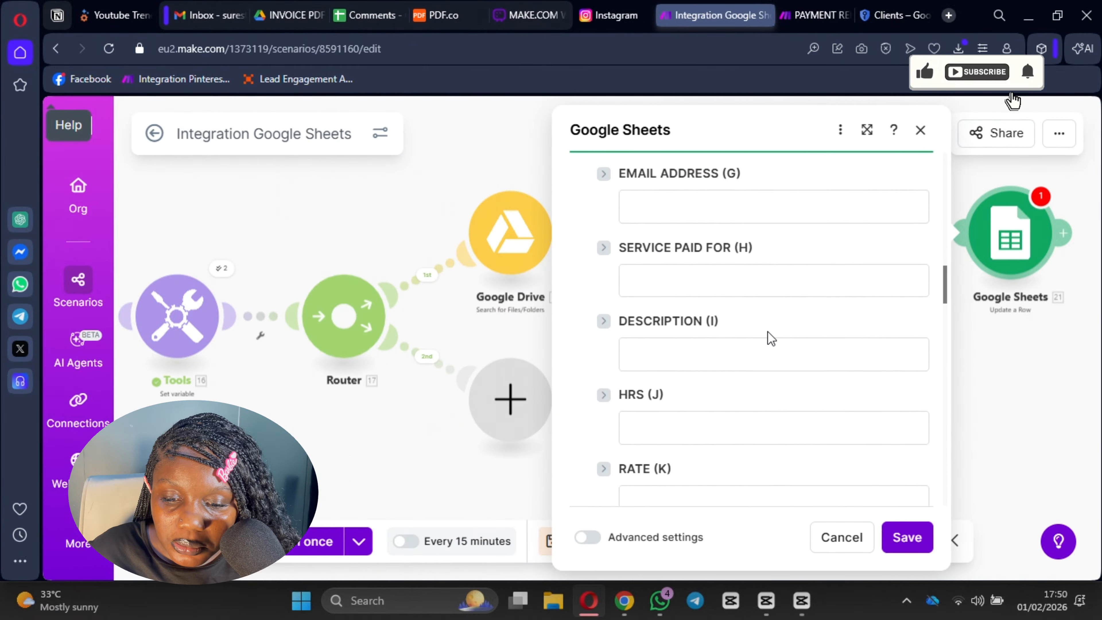
{"action": "scroll", "coordinate": [686, 369], "scroll_direction": "down", "scroll_amount": 6}
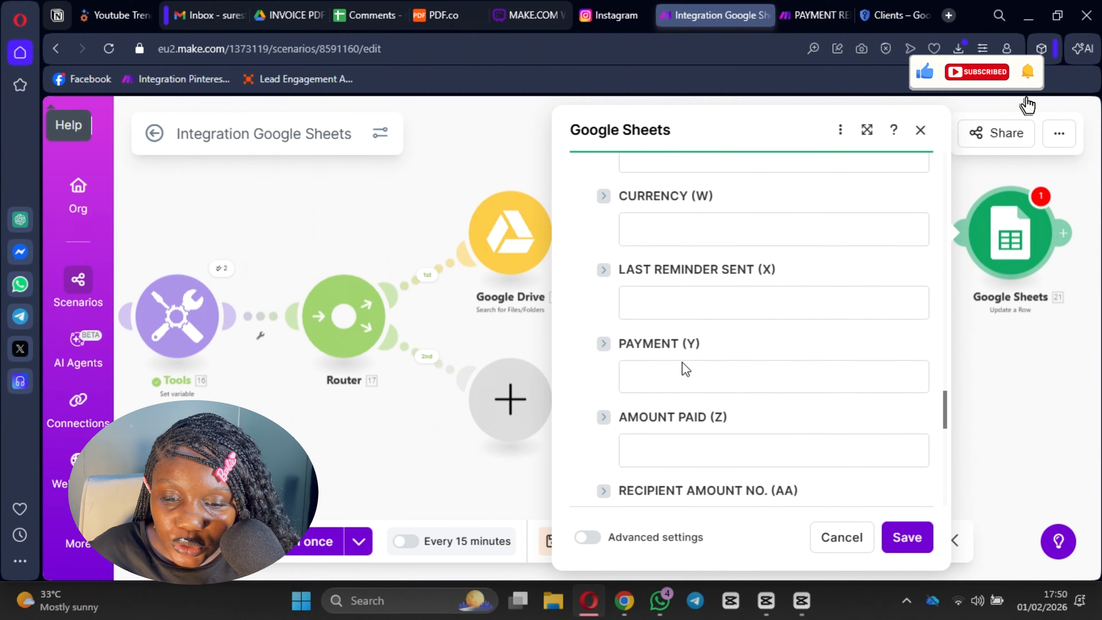
{"action": "left_click", "coordinate": [660, 286]}
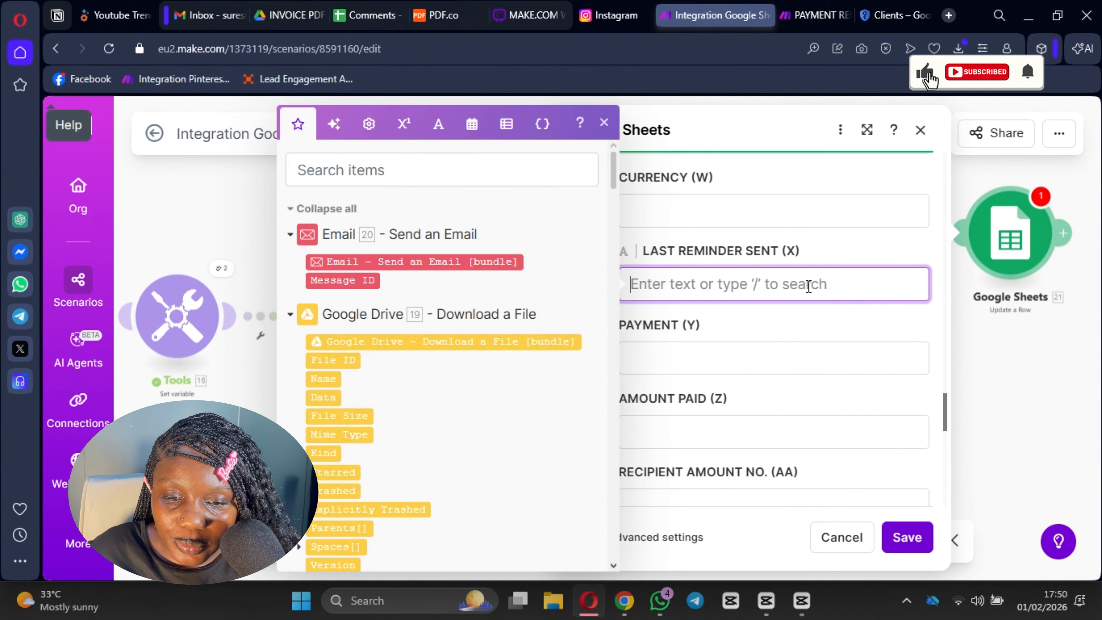
{"action": "left_click", "coordinate": [506, 124]}
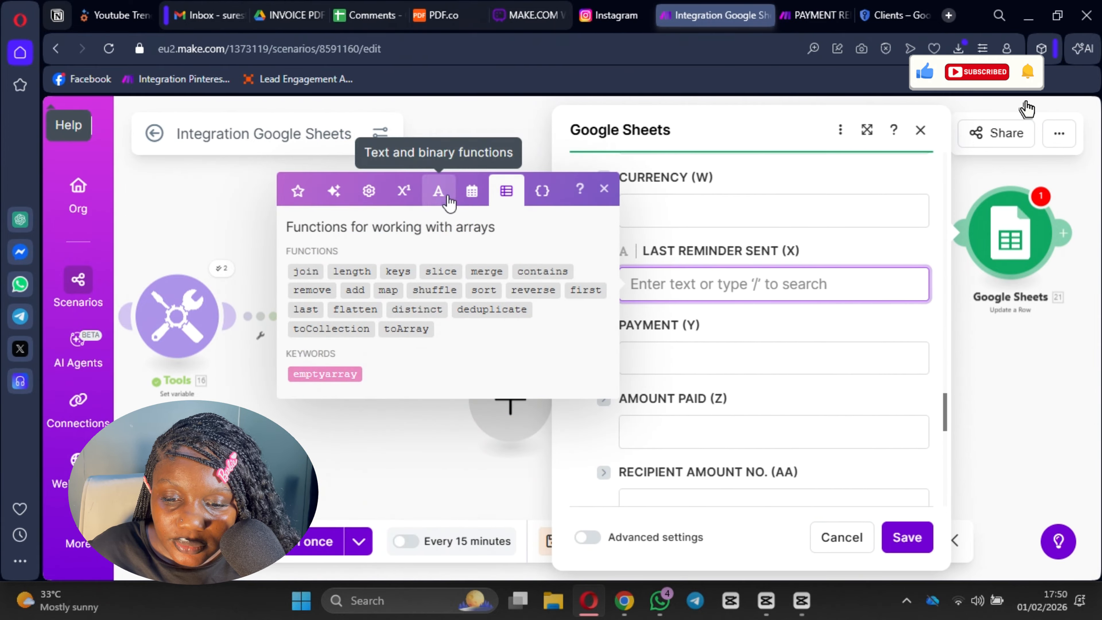
{"action": "left_click", "coordinate": [471, 191]}
{"action": "left_click", "coordinate": [321, 498]}
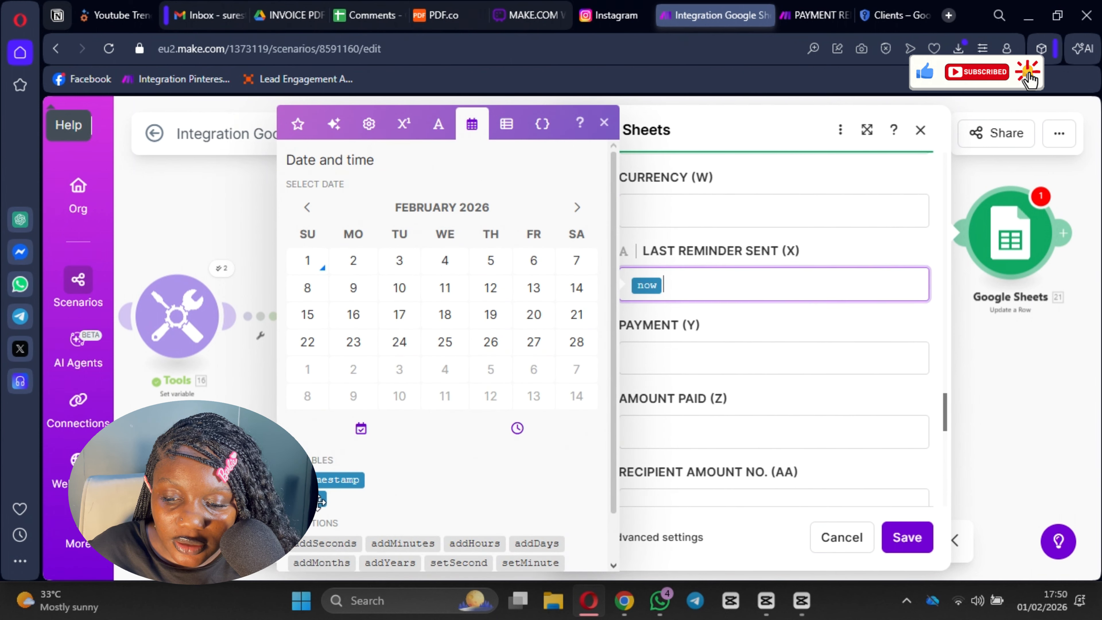
{"action": "left_click", "coordinate": [910, 334]}
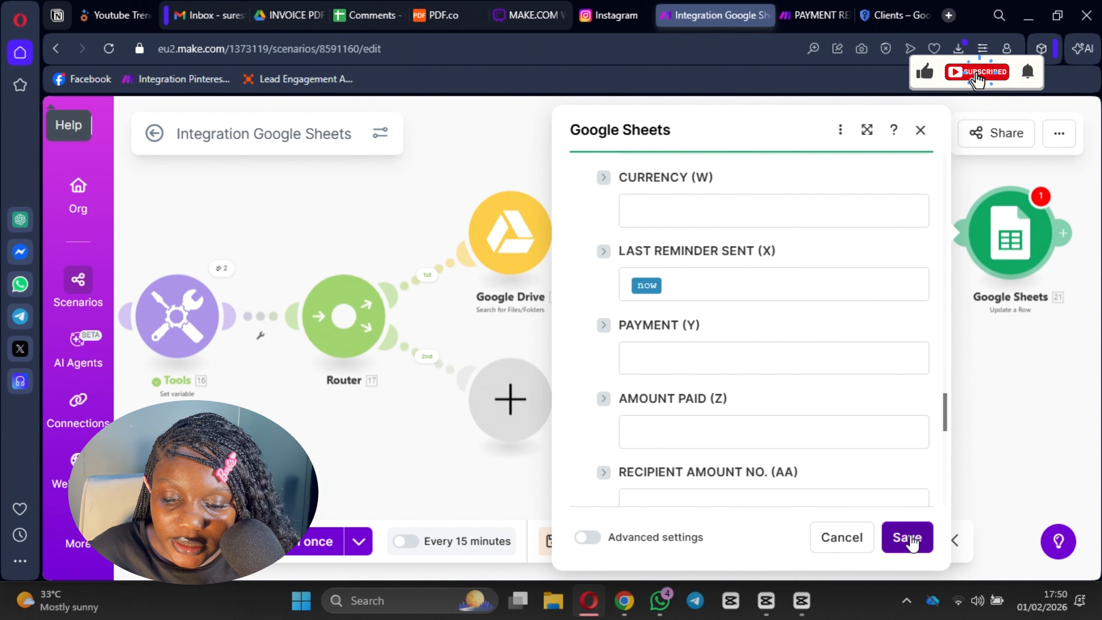
{"action": "left_click", "coordinate": [909, 539]}
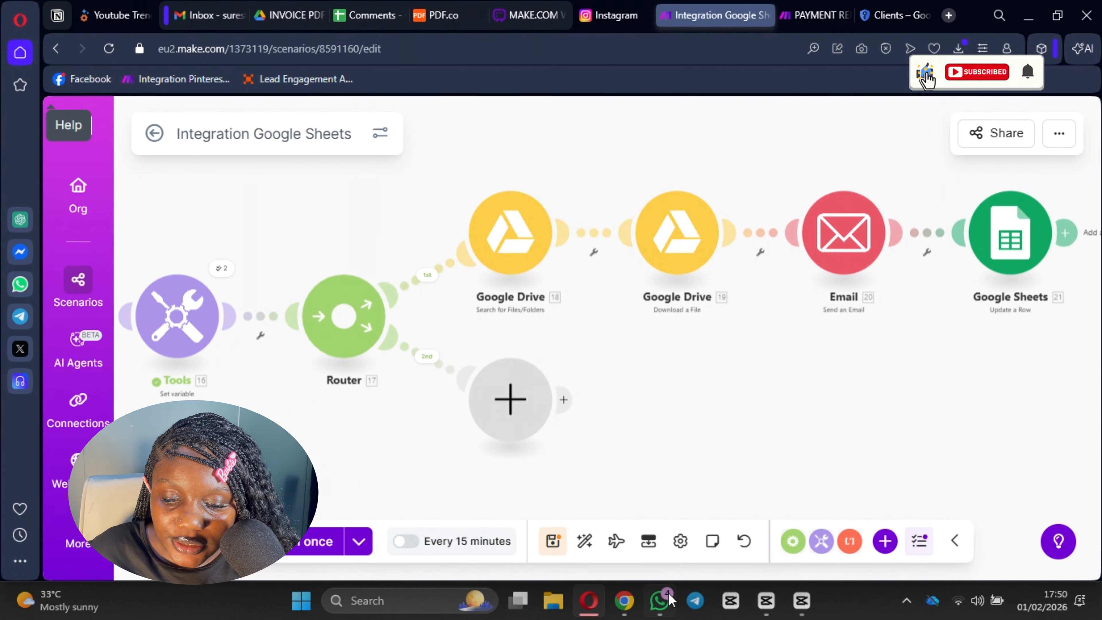
{"action": "left_click", "coordinate": [553, 542]}
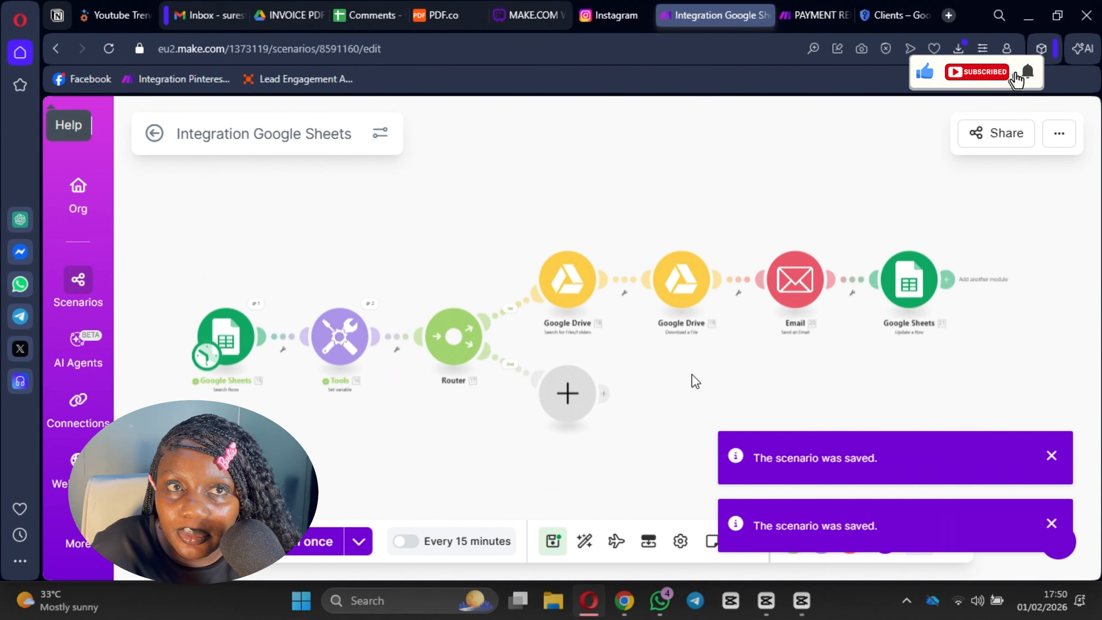
- Replace the Email module with a new Send an Email module between Google Drive Download a File and Google Sheets Update a Row
{"action": "left_click_drag", "start_coordinate": [706, 372], "coordinate": [709, 292]}
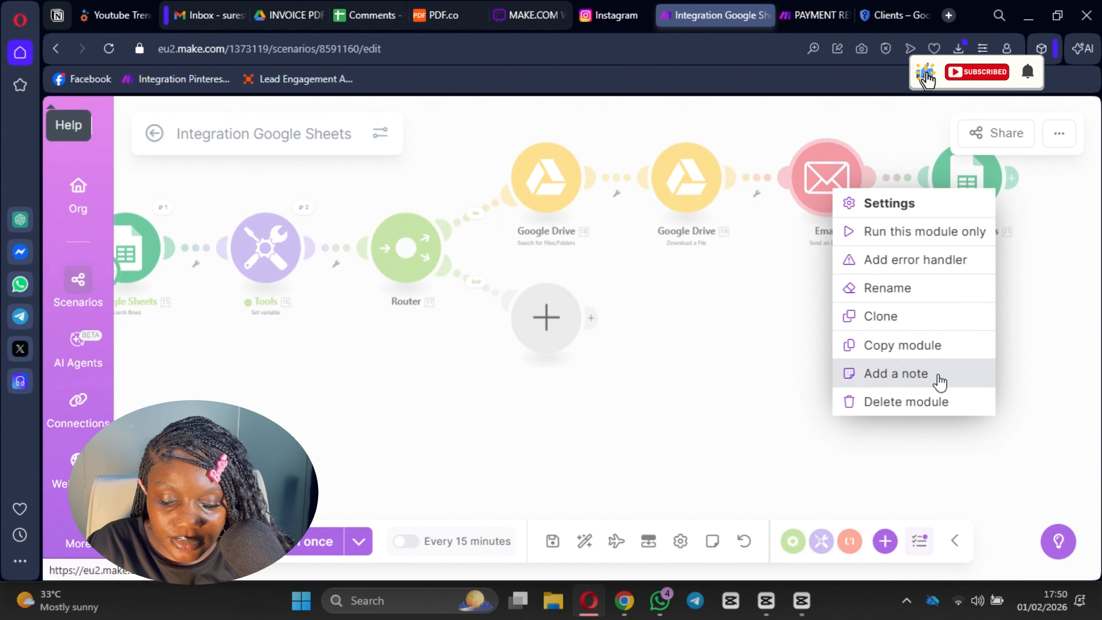
{"action": "left_click", "coordinate": [910, 411]}
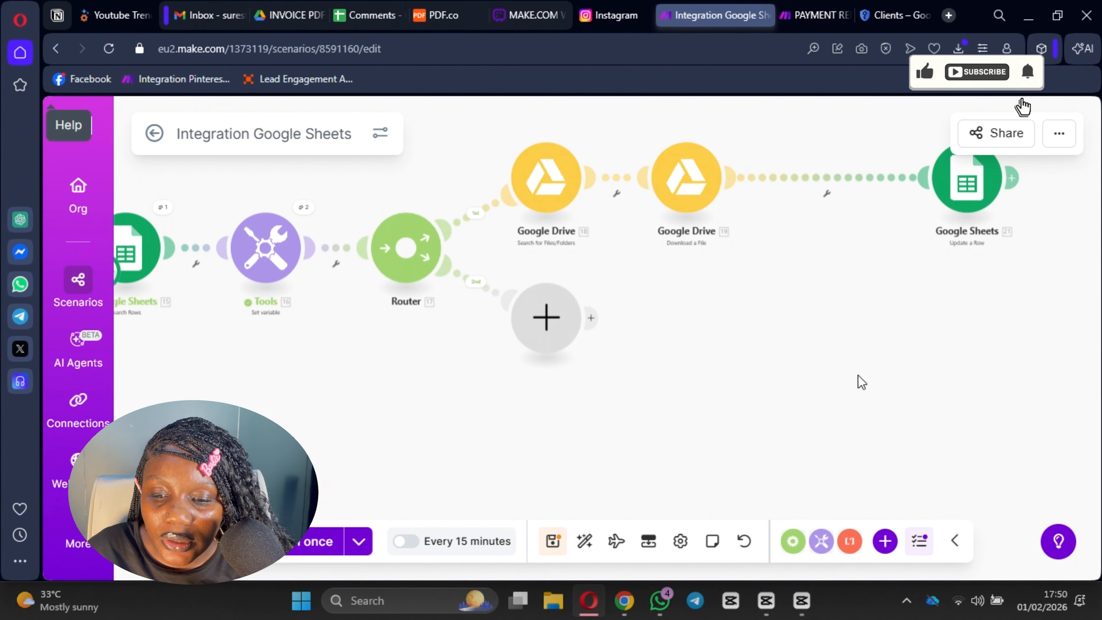
{"action": "left_click", "coordinate": [824, 183]}
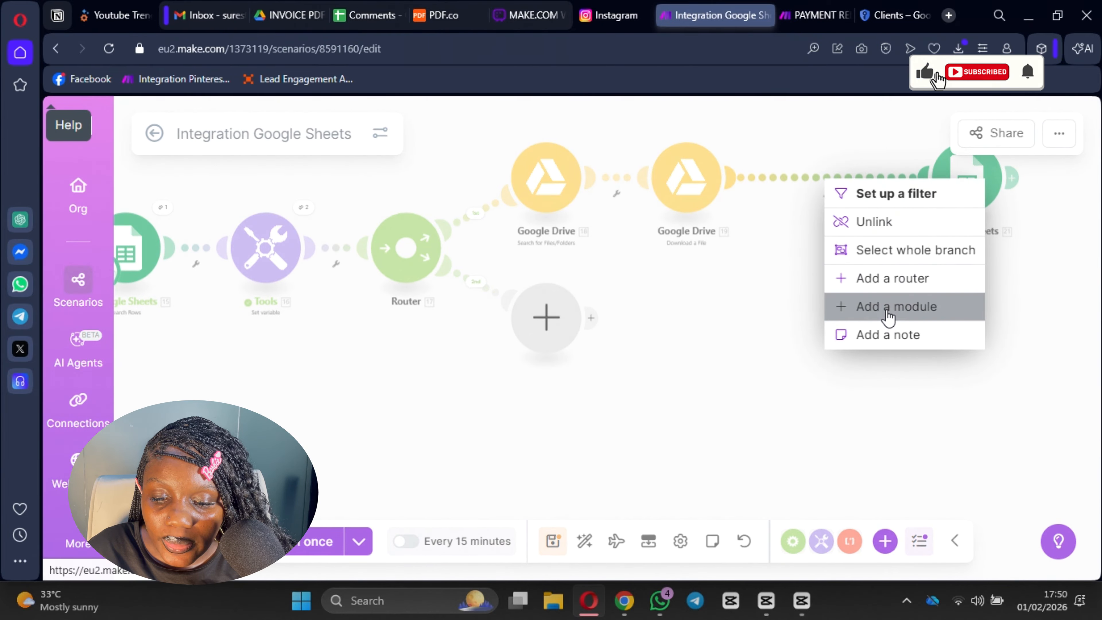
{"action": "left_click", "coordinate": [888, 309]}
{"action": "left_click", "coordinate": [633, 281]}
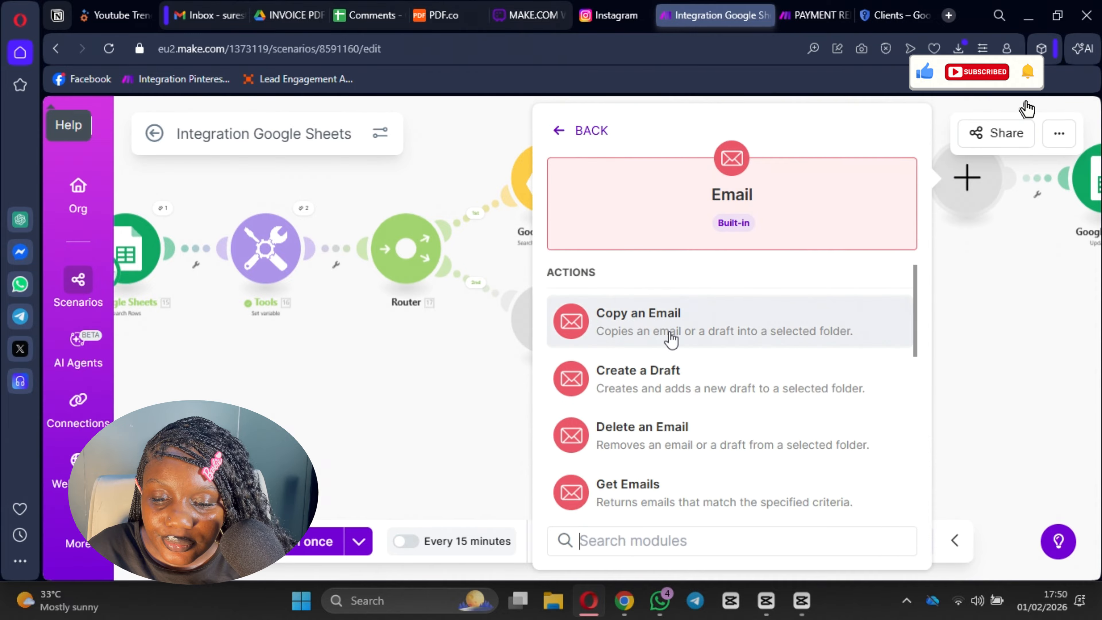
{"action": "scroll", "coordinate": [689, 413], "scroll_direction": "down", "scroll_amount": 3}
{"action": "scroll", "coordinate": [708, 434], "scroll_direction": "down", "scroll_amount": 2}
{"action": "scroll", "coordinate": [710, 434], "scroll_direction": "down", "scroll_amount": 1}
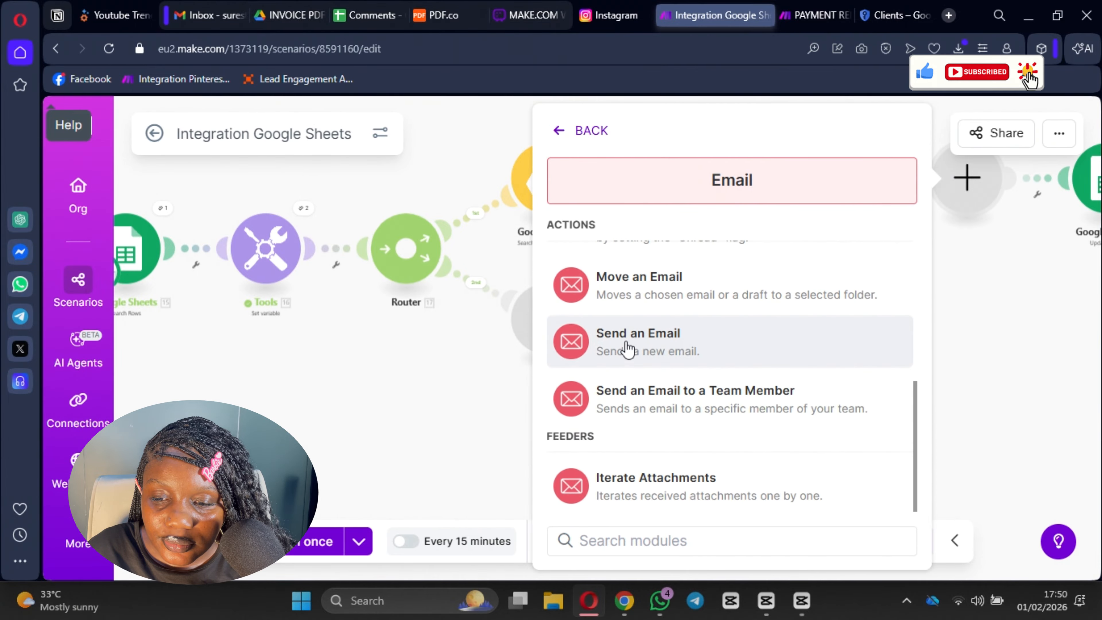
{"action": "left_click", "coordinate": [628, 347]}
- Add a recipient to the new email and map it to EMAIL ADDRESS (G) from the Google Sheets search
{"action": "scroll", "coordinate": [634, 277], "scroll_direction": "down", "scroll_amount": 5}
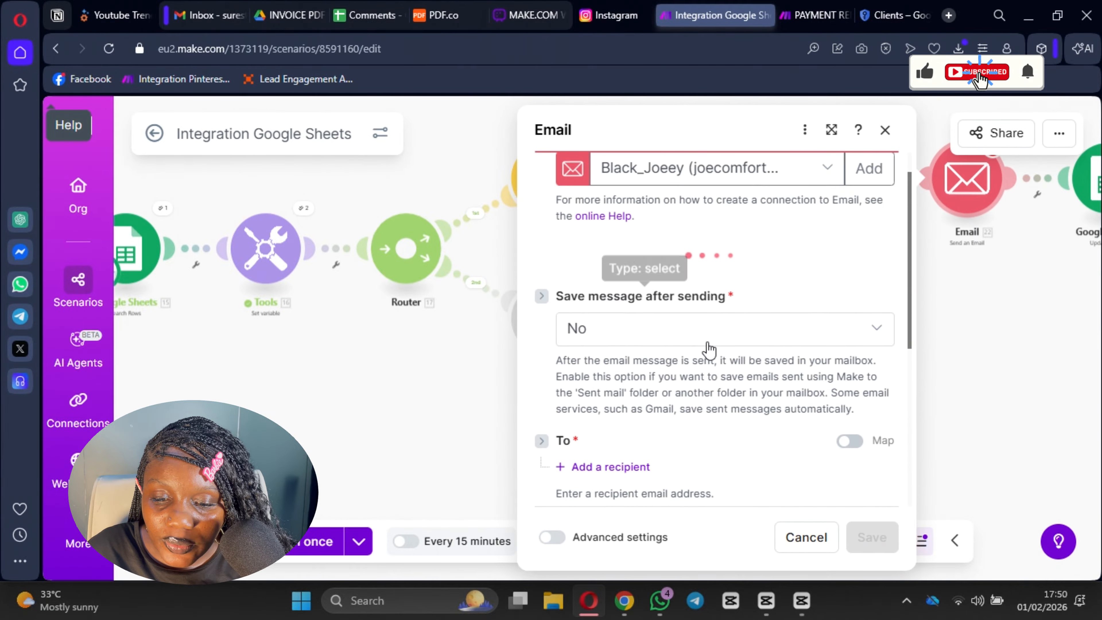
{"action": "left_click", "coordinate": [615, 266]}
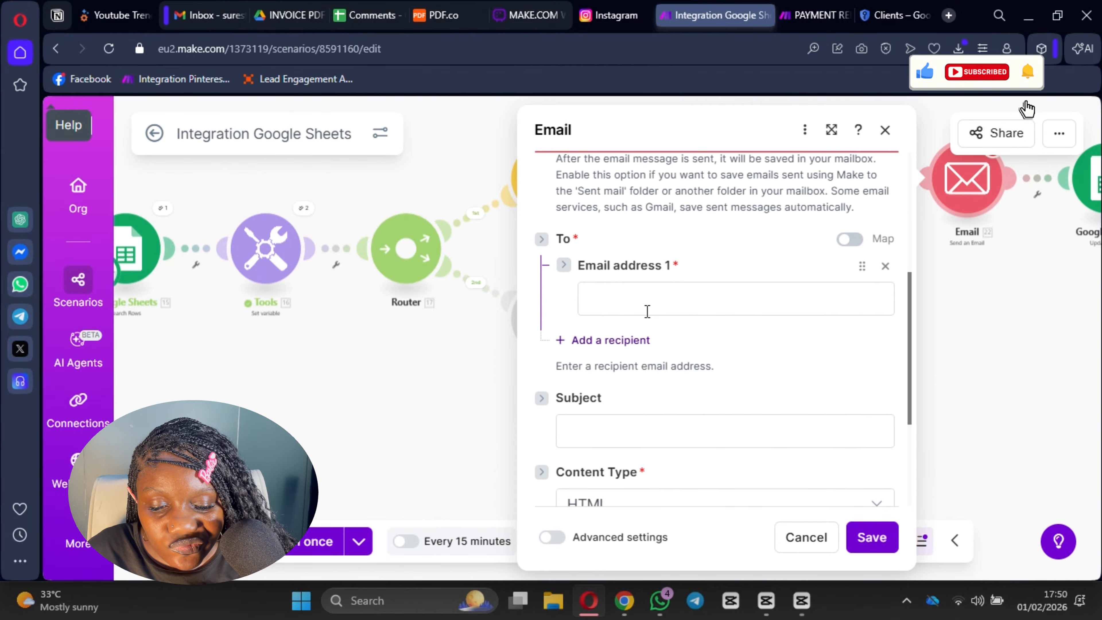
{"action": "left_click", "coordinate": [645, 313]}
{"action": "scroll", "coordinate": [407, 402], "scroll_direction": "down", "scroll_amount": 10}
{"action": "scroll", "coordinate": [406, 380], "scroll_direction": "down", "scroll_amount": 15}
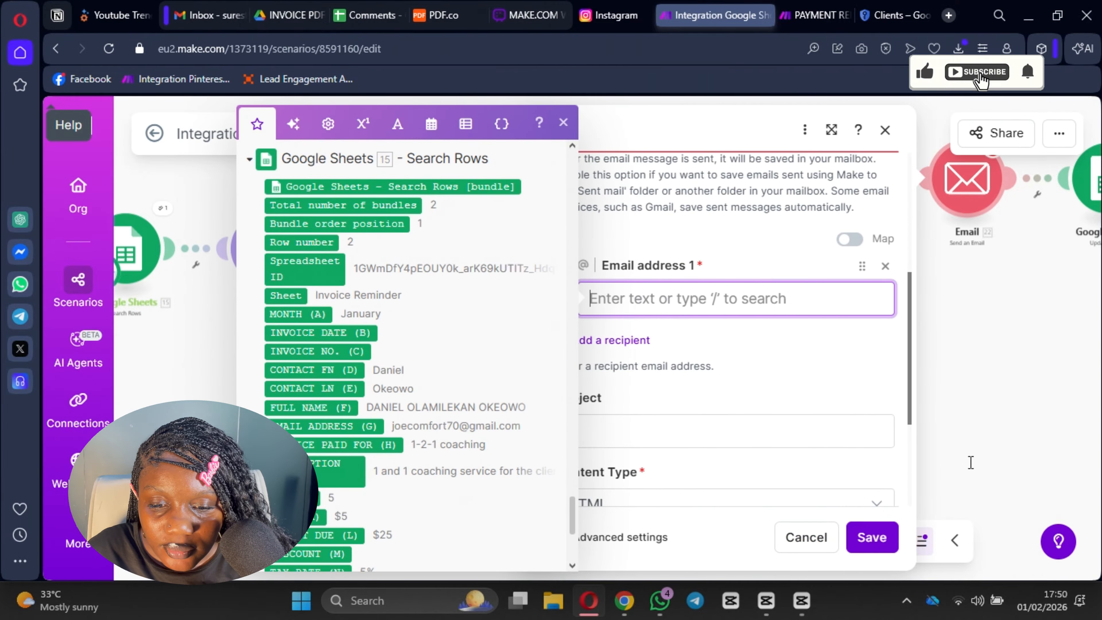
{"action": "left_click", "coordinate": [326, 426]}
- Set the new email's subject to "Just A Reminder" and start editing its content
{"action": "scroll", "coordinate": [737, 347], "scroll_direction": "down", "scroll_amount": 4}
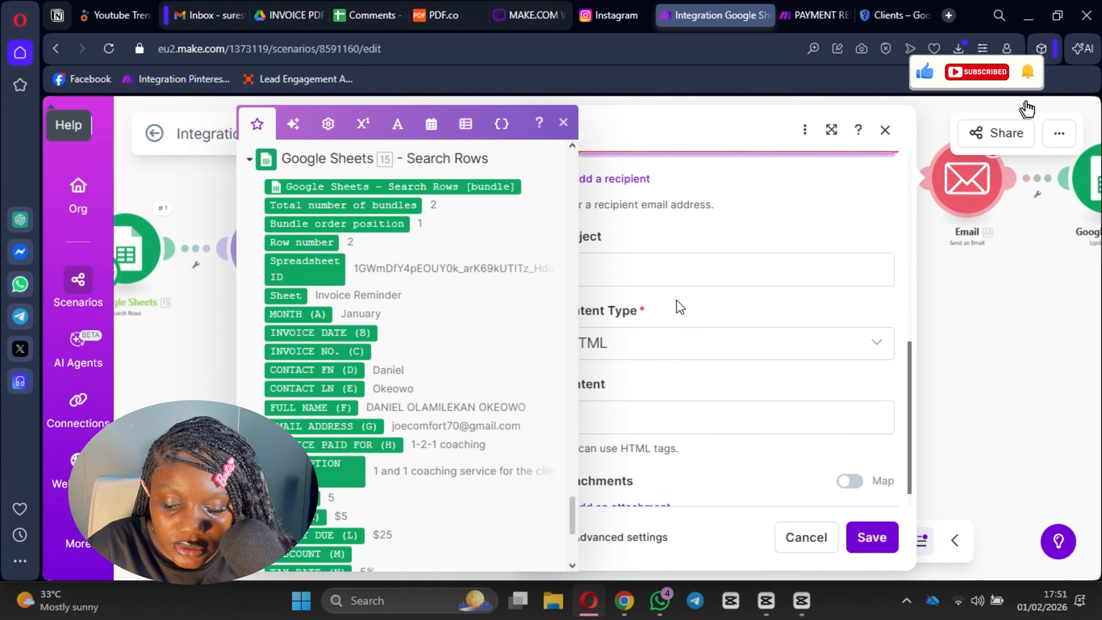
{"action": "left_click", "coordinate": [669, 270]}
{"action": "type", "text": "J"}
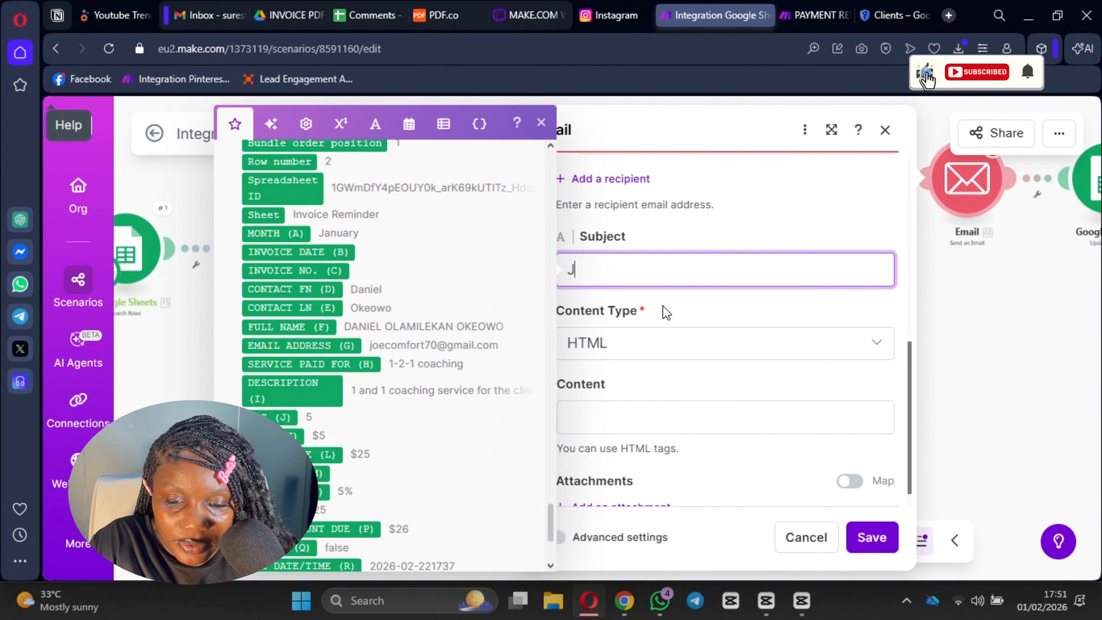
{"action": "type", "text": "ust A R"}
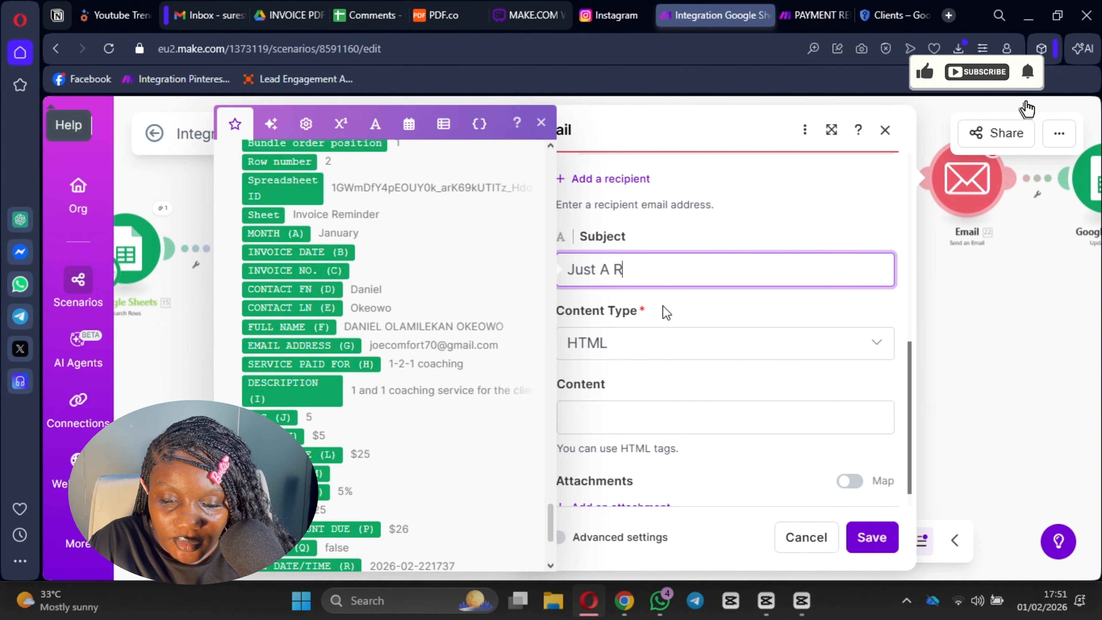
{"action": "type", "text": "eninder"}
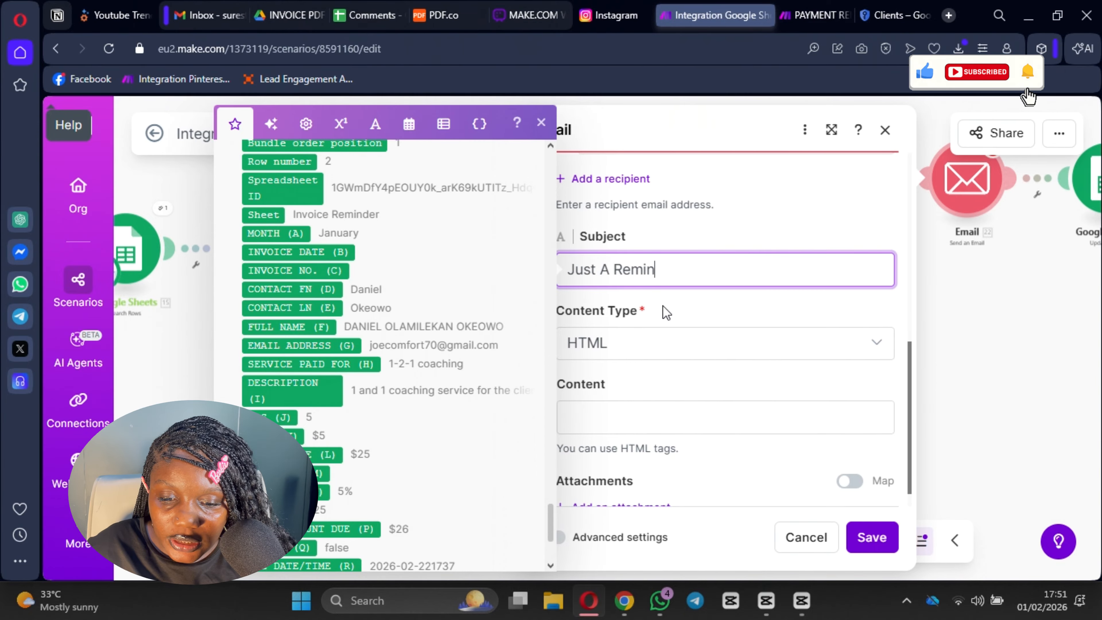
{"action": "scroll", "coordinate": [650, 413], "scroll_direction": "down", "scroll_amount": 1}
{"action": "left_click", "coordinate": [649, 385]}
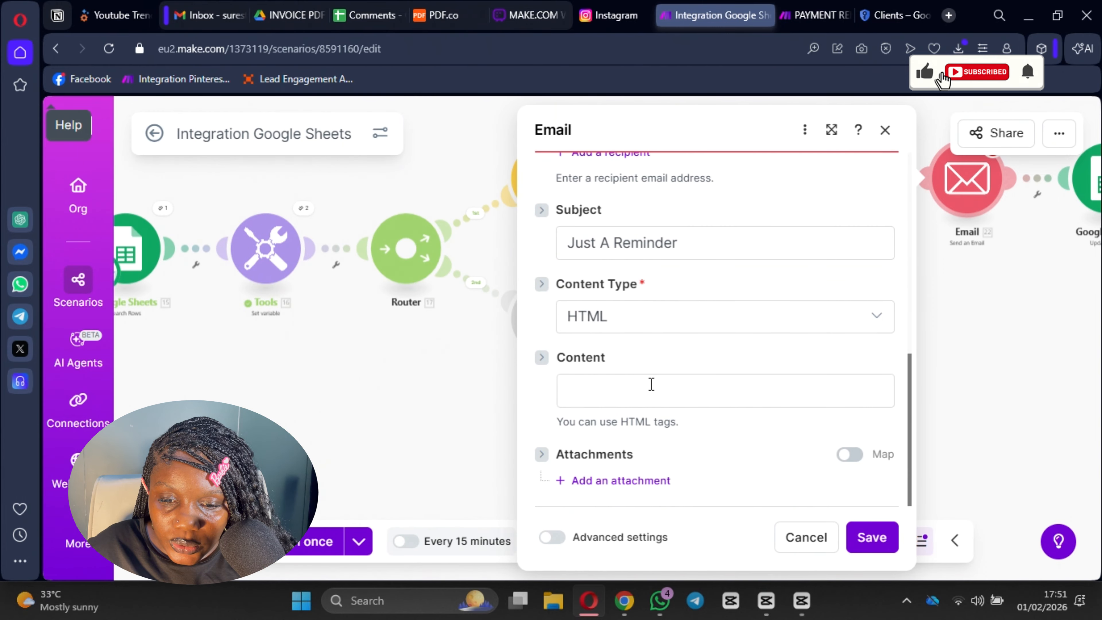
- Write the email content as a reminder that payment is due in 21days with an attached invoice, greeting the client with CONTACT FN (D)
{"action": "type", "text": "Dear 1.`2`  This is a reminder that your payment will be due in 21days. Please find attached an invoice for your payment  Thank you..  Yours Sincerely, Joe"}
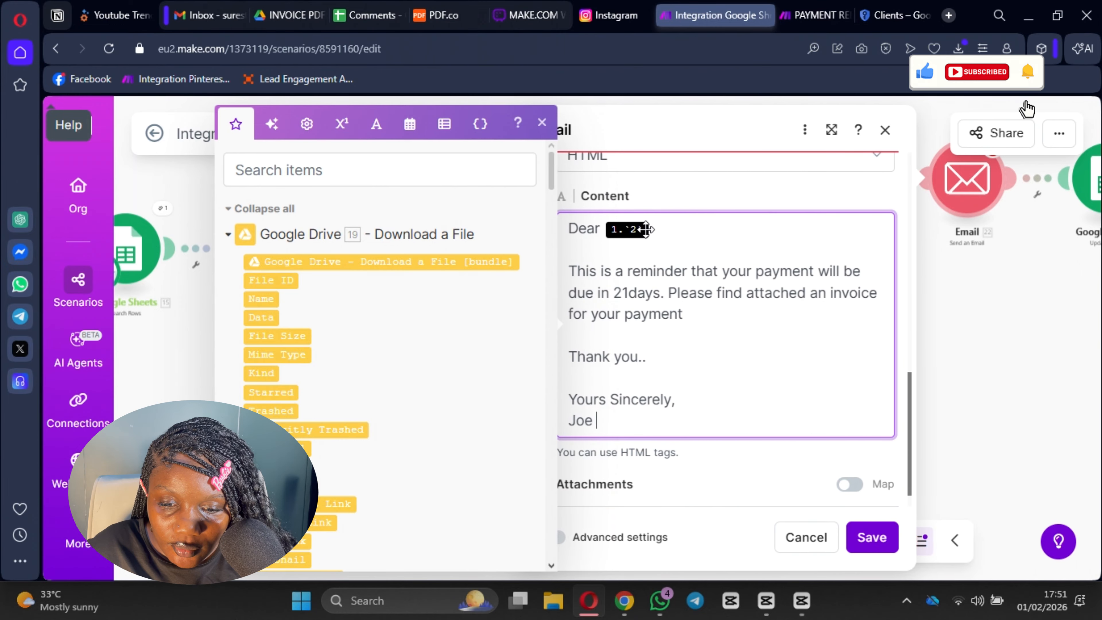
{"action": "scroll", "coordinate": [304, 417], "scroll_direction": "down", "scroll_amount": 10}
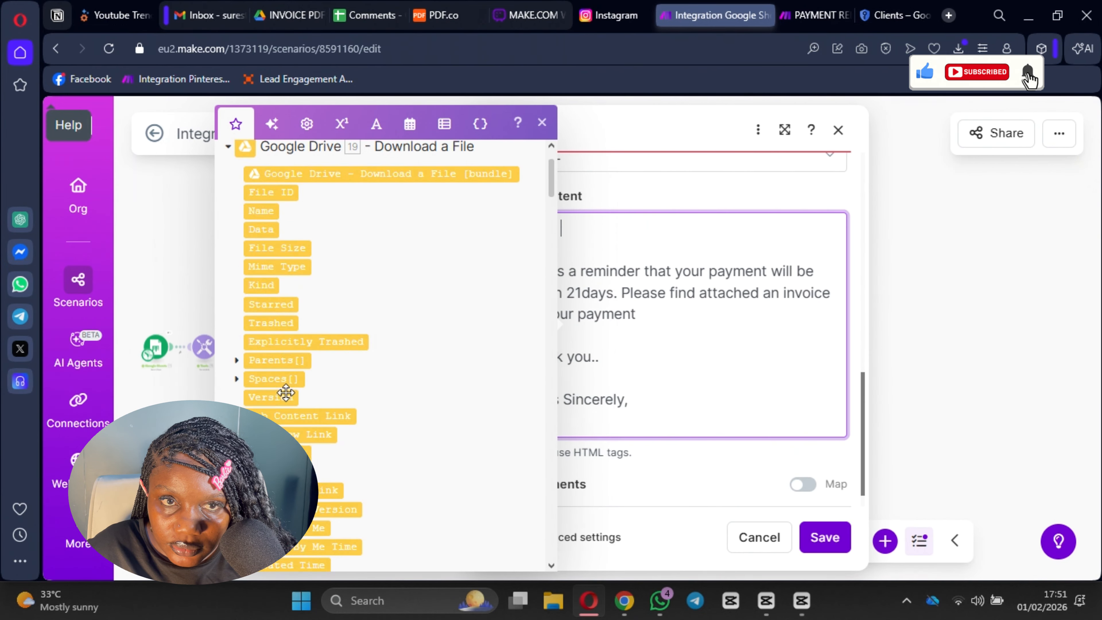
{"action": "scroll", "coordinate": [326, 454], "scroll_direction": "down", "scroll_amount": 15}
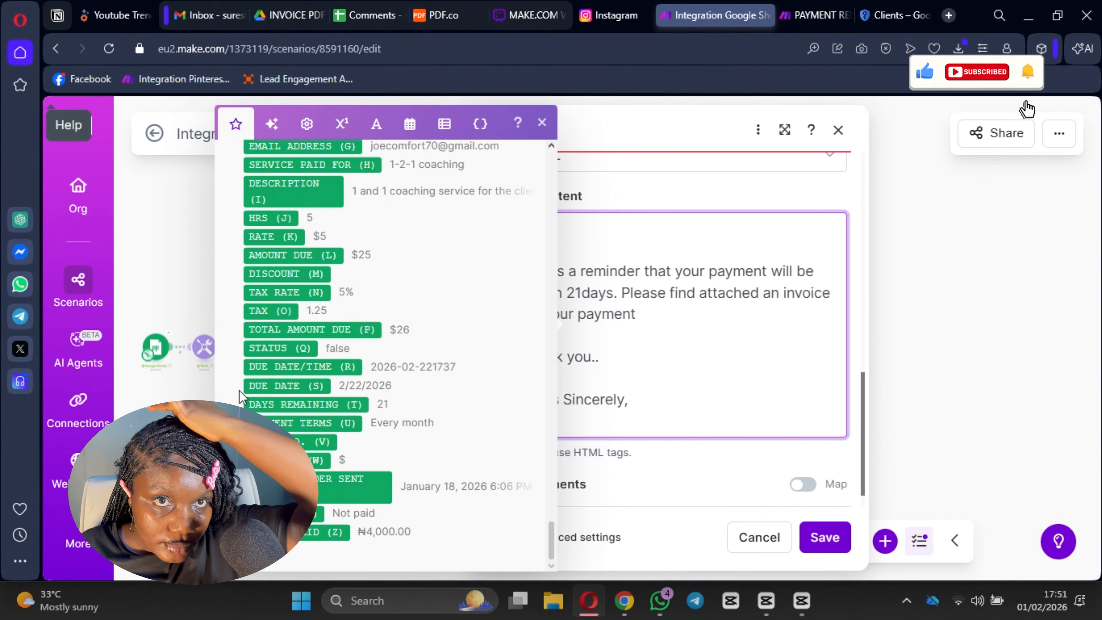
{"action": "scroll", "coordinate": [327, 459], "scroll_direction": "up", "scroll_amount": 5}
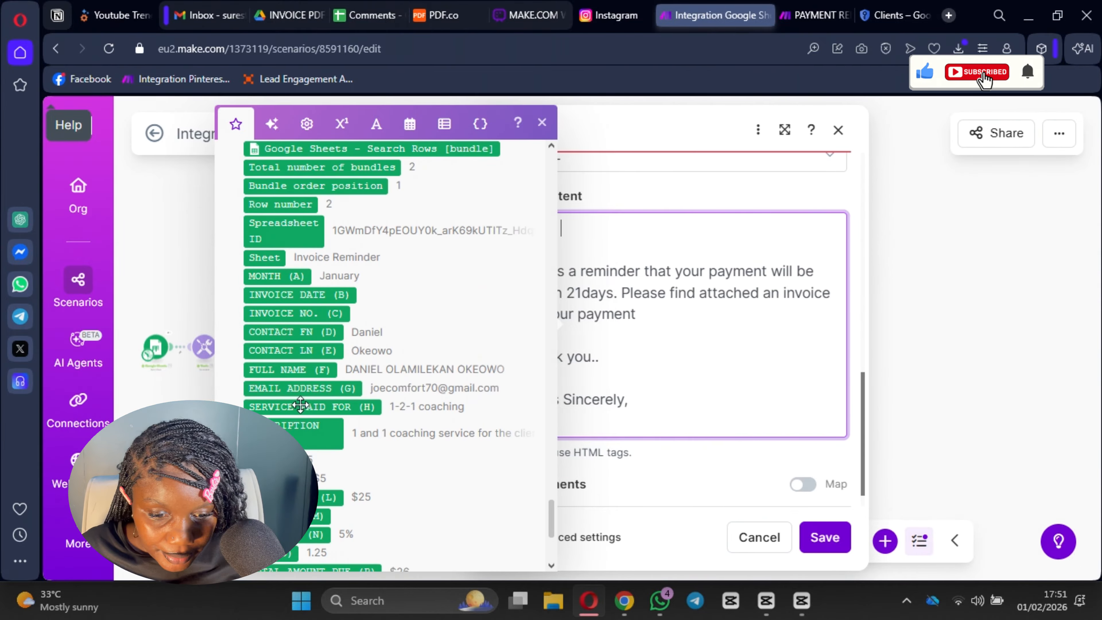
{"action": "scroll", "coordinate": [318, 452], "scroll_direction": "up", "scroll_amount": 2}
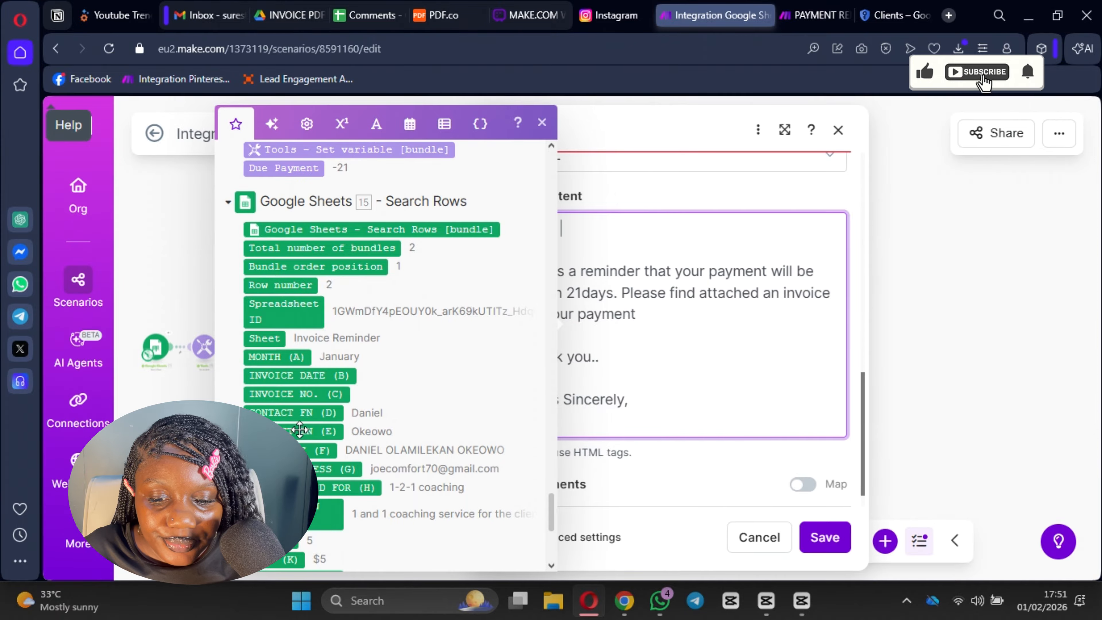
{"action": "left_click", "coordinate": [318, 451]}
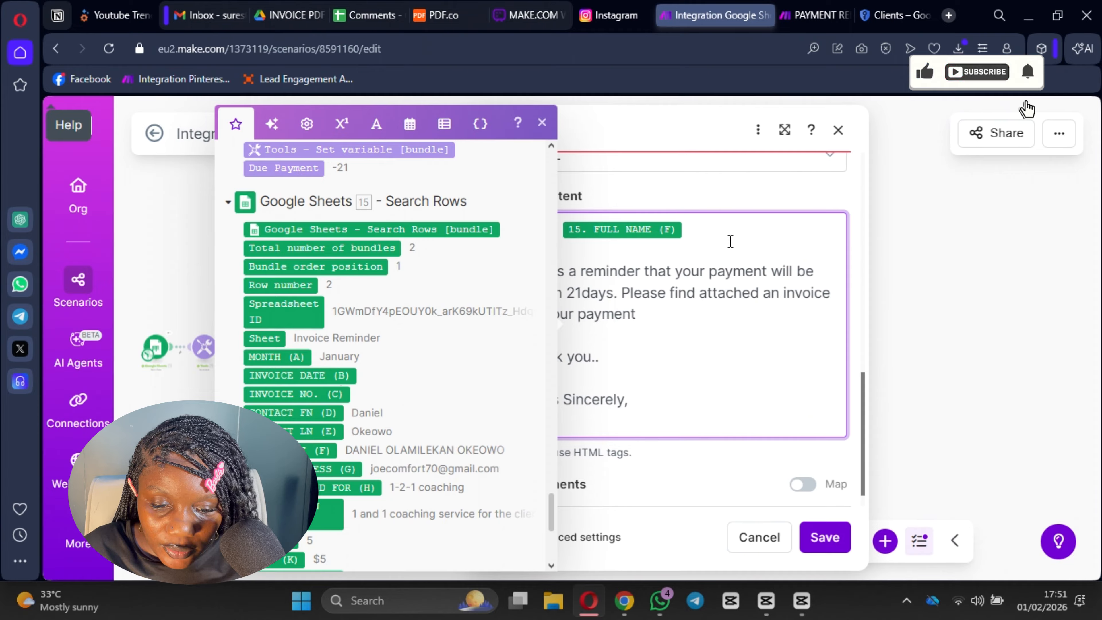
{"action": "key", "text": "BackSpace"}
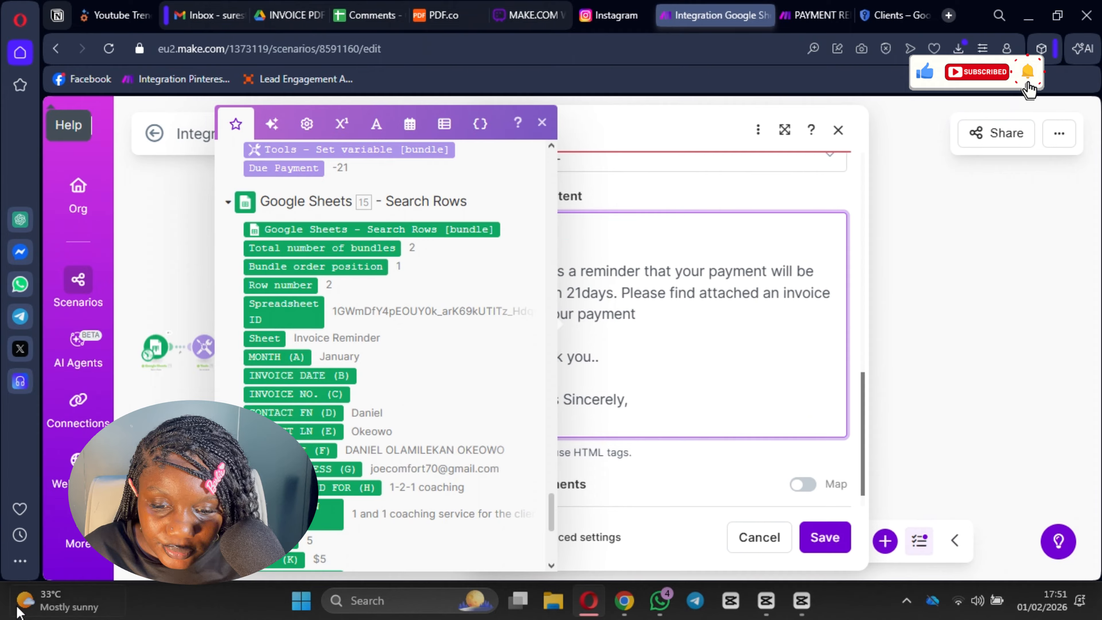
{"action": "left_click", "coordinate": [302, 413]}
{"action": "left_click_drag", "start_coordinate": [748, 377], "coordinate": [782, 456]}
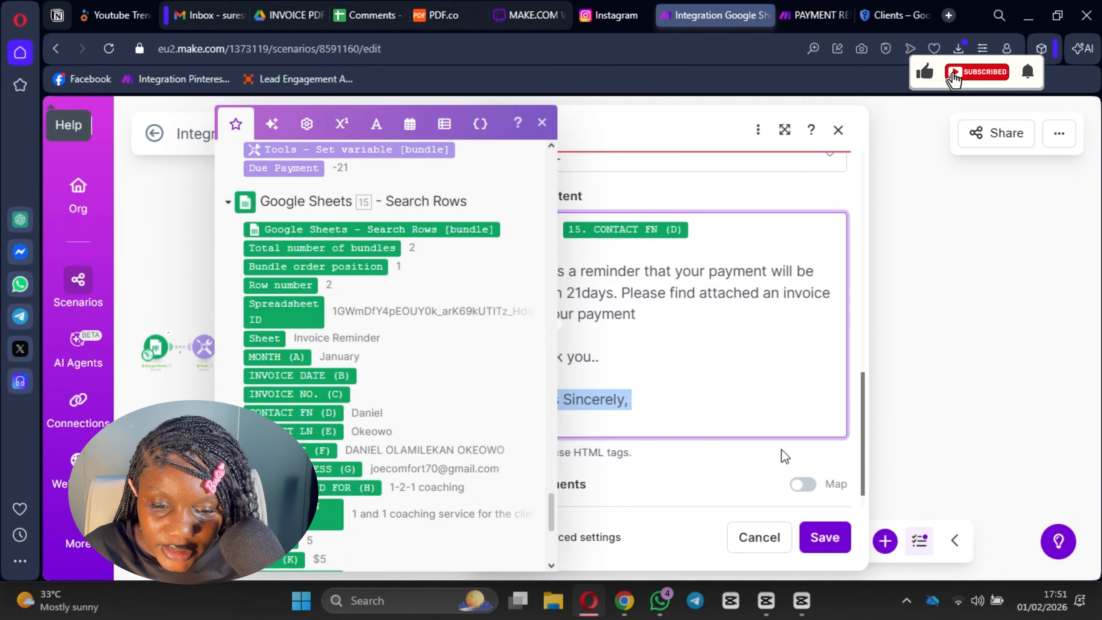
{"action": "scroll", "coordinate": [755, 425], "scroll_direction": "down", "scroll_amount": 1}
{"action": "left_click", "coordinate": [717, 436]}
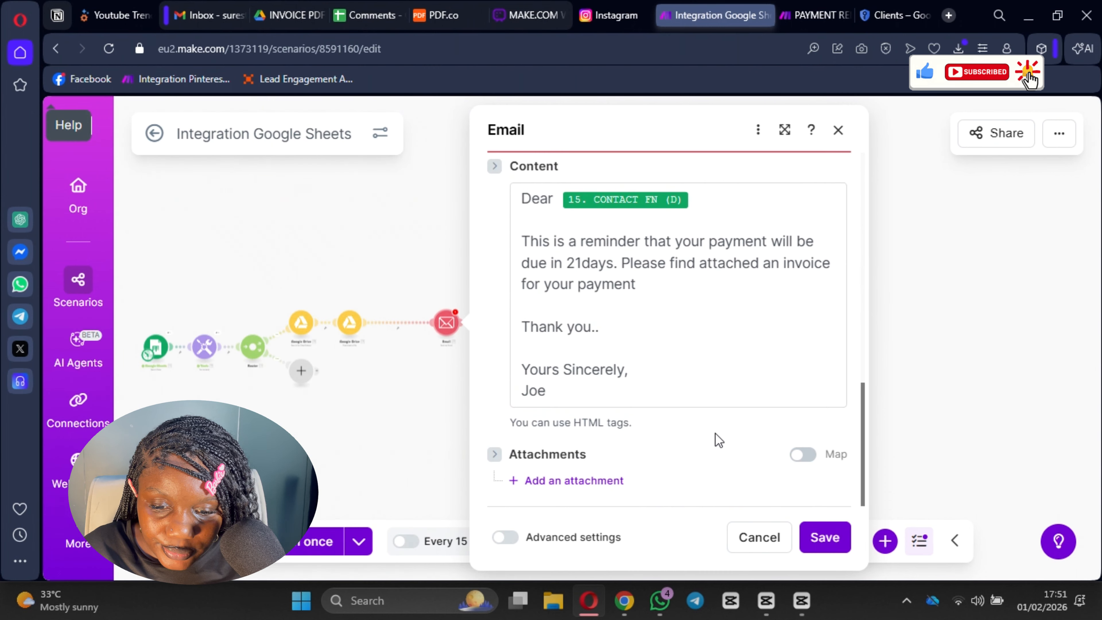
- Attach the Google Drive Download a File output to the email, then save the module and the scenario despite the warnings
{"action": "left_click", "coordinate": [572, 481]}
{"action": "scroll", "coordinate": [729, 449], "scroll_direction": "down", "scroll_amount": 5}
{"action": "left_click", "coordinate": [831, 548]}
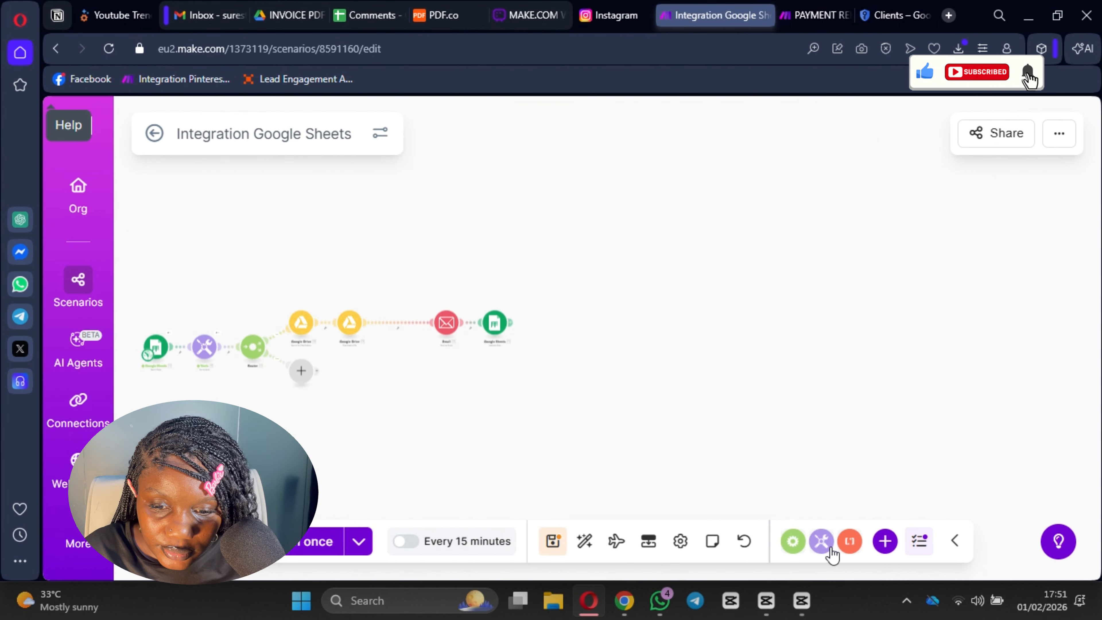
{"action": "scroll", "coordinate": [644, 460], "scroll_direction": "up", "scroll_amount": 5}
{"action": "left_click_drag", "start_coordinate": [494, 339], "coordinate": [1101, 489]}
{"action": "left_click", "coordinate": [561, 548]}
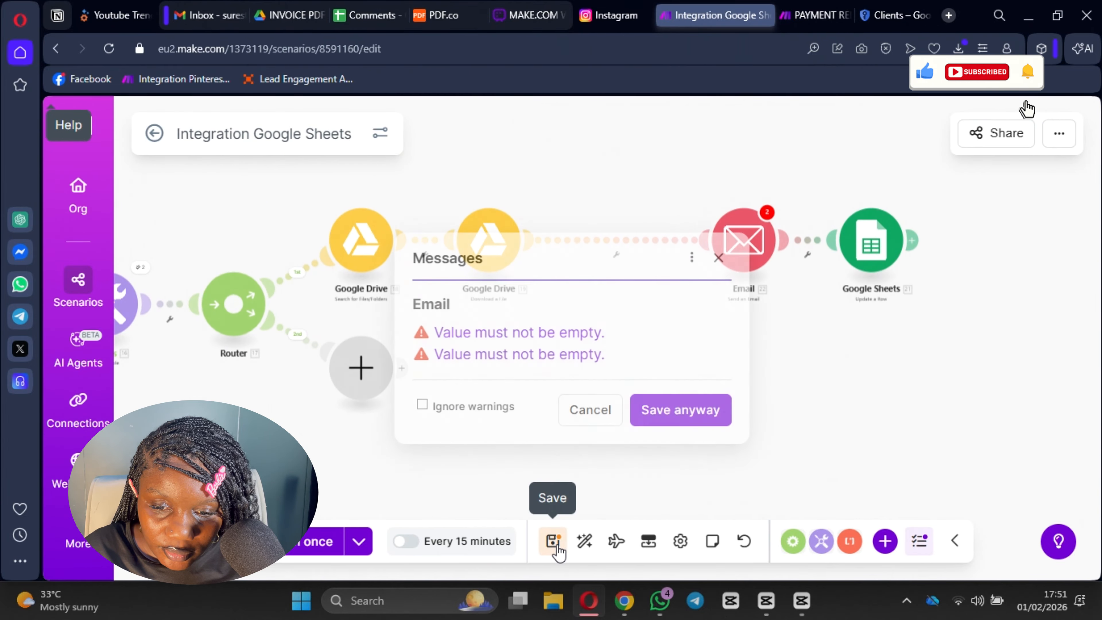
{"action": "left_click", "coordinate": [681, 410]}
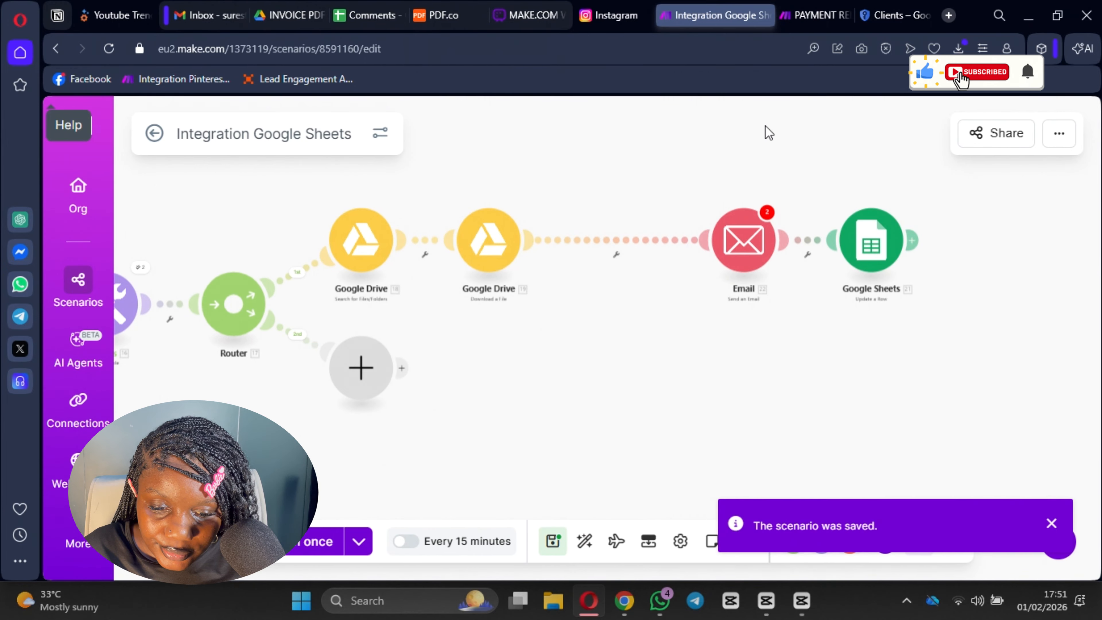
- Review and re-save the Email module's settings, then save and auto-align the scenario
{"action": "left_click", "coordinate": [742, 240]}
{"action": "scroll", "coordinate": [440, 309], "scroll_direction": "down", "scroll_amount": 10}
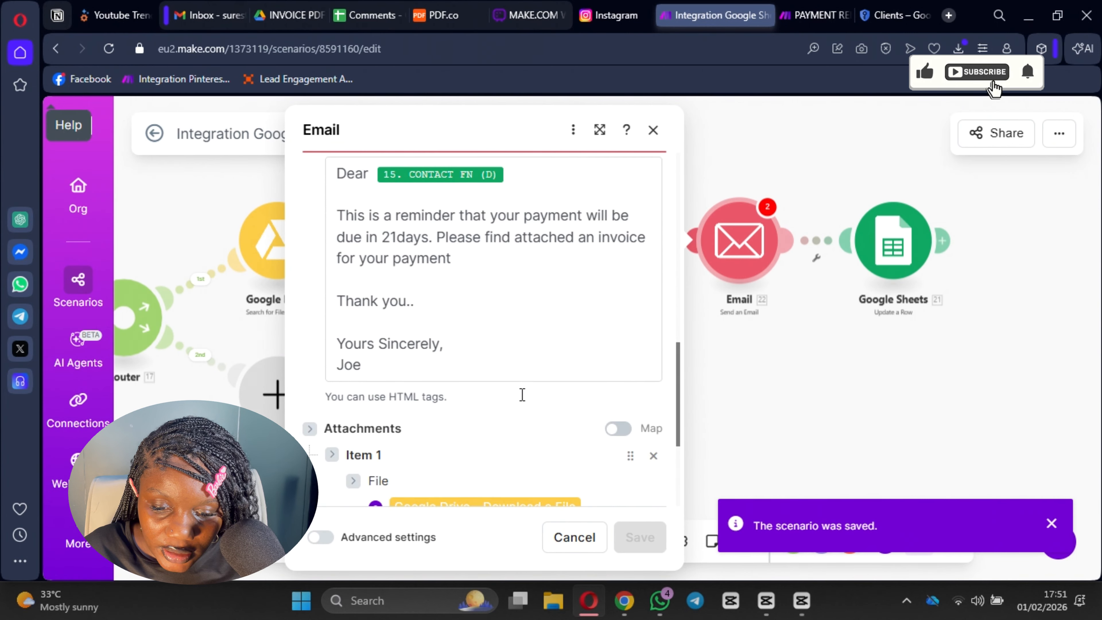
{"action": "left_click", "coordinate": [642, 540]}
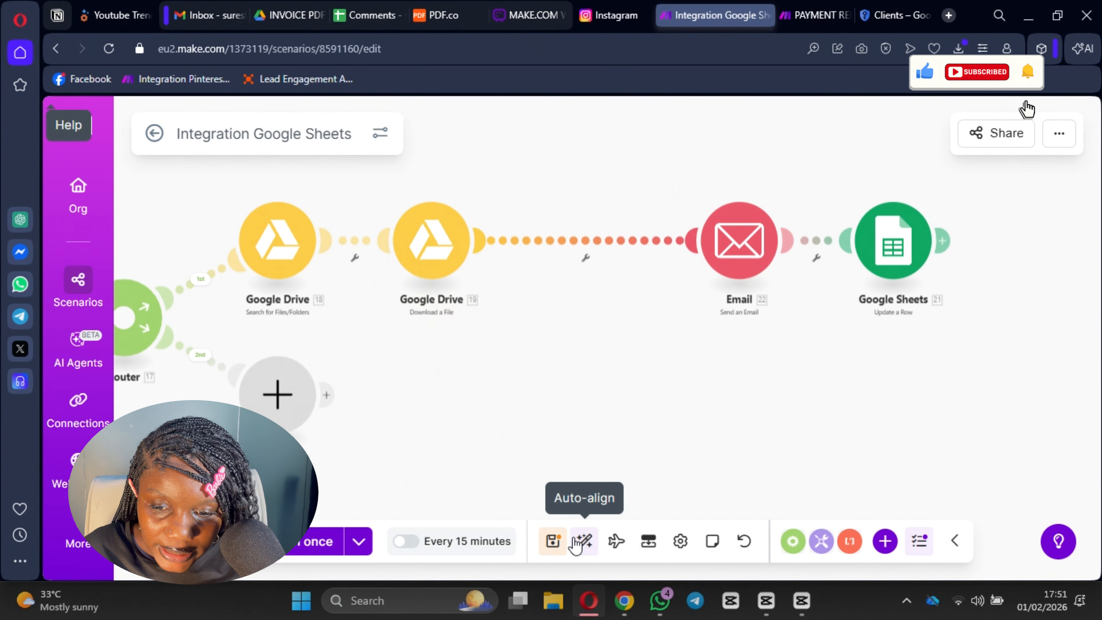
{"action": "left_click", "coordinate": [558, 543]}
{"action": "left_click", "coordinate": [585, 543]}
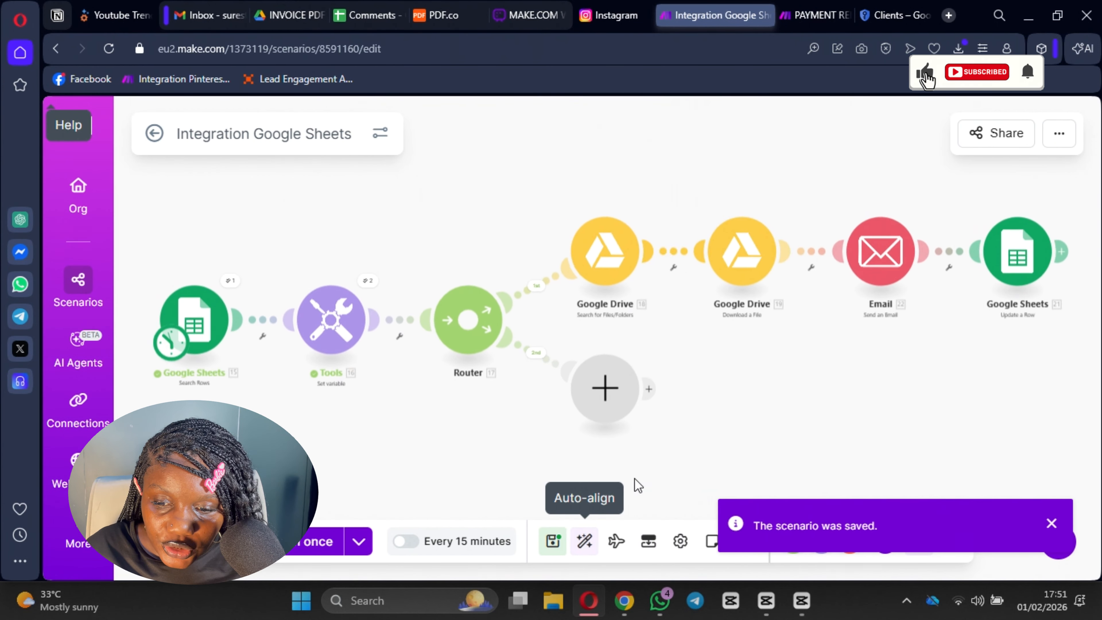
- Clone the Email module onto the router's second route and delete the empty placeholder module there
{"action": "right_click", "coordinate": [881, 250]}
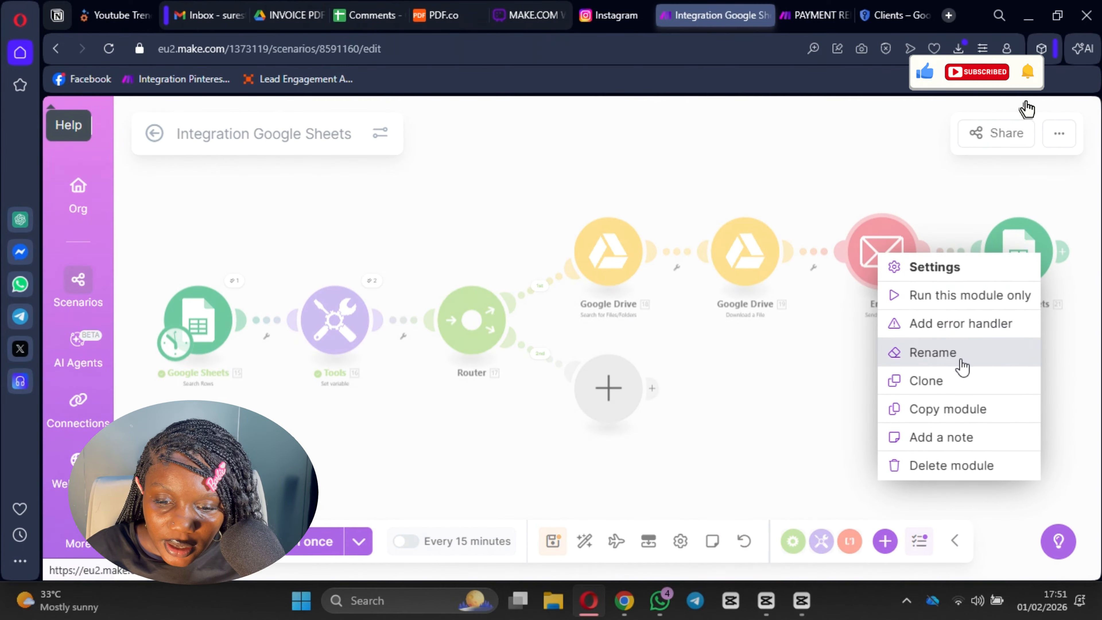
{"action": "left_click", "coordinate": [950, 382]}
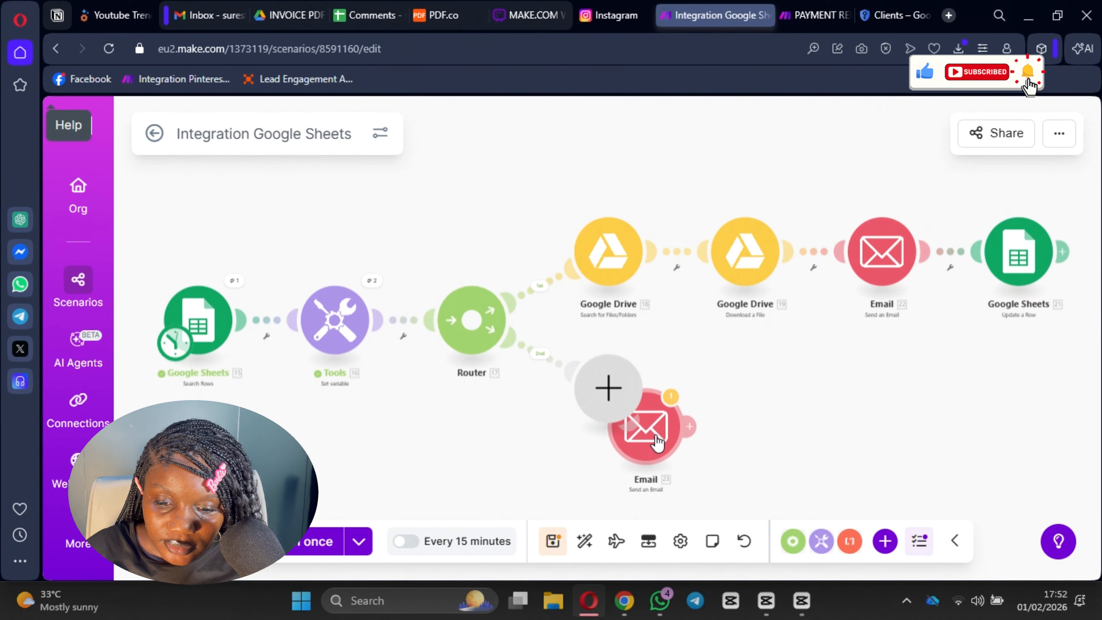
{"action": "left_click", "coordinate": [677, 434]}
{"action": "right_click", "coordinate": [602, 395]}
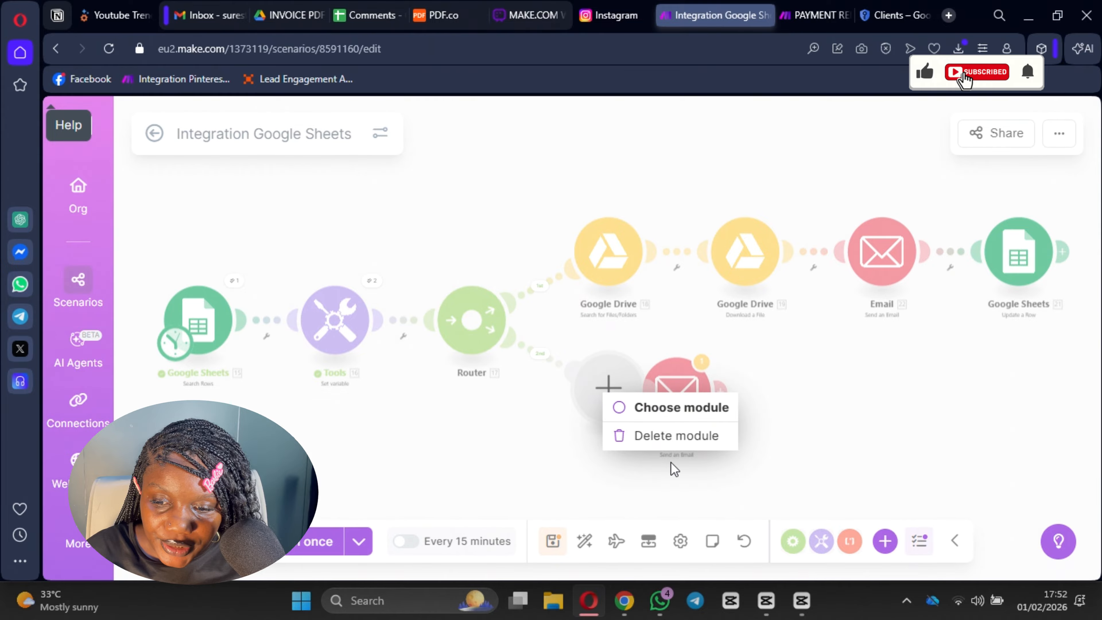
{"action": "left_click", "coordinate": [672, 437]}
- Clone the Google Sheets Update a Row module and connect it after the second route's Email module
{"action": "right_click", "coordinate": [1028, 275]}
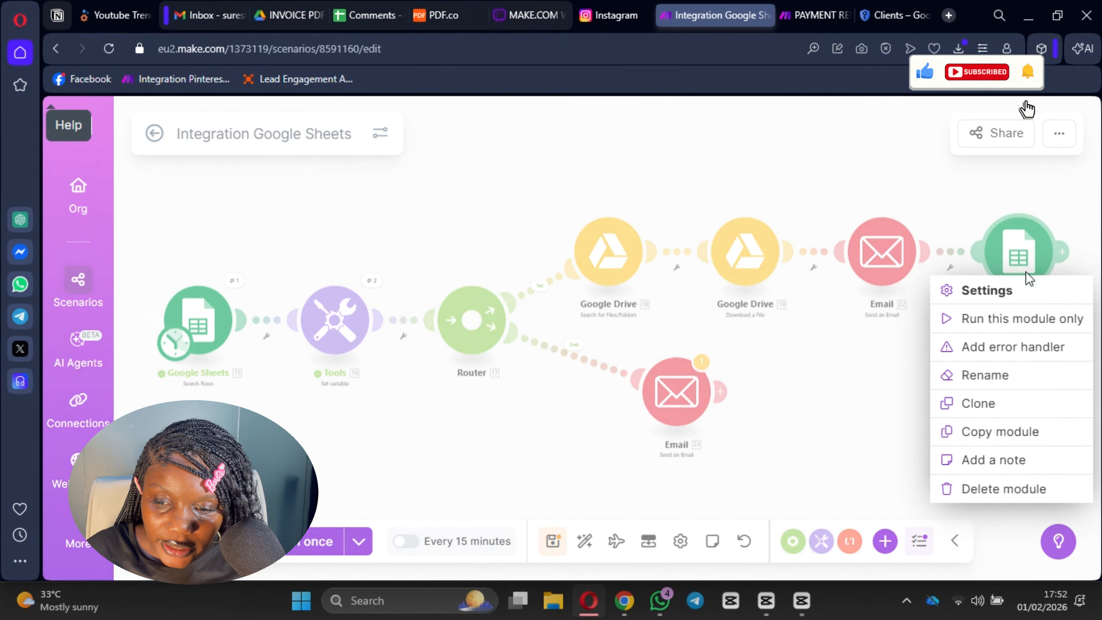
{"action": "left_click", "coordinate": [977, 405]}
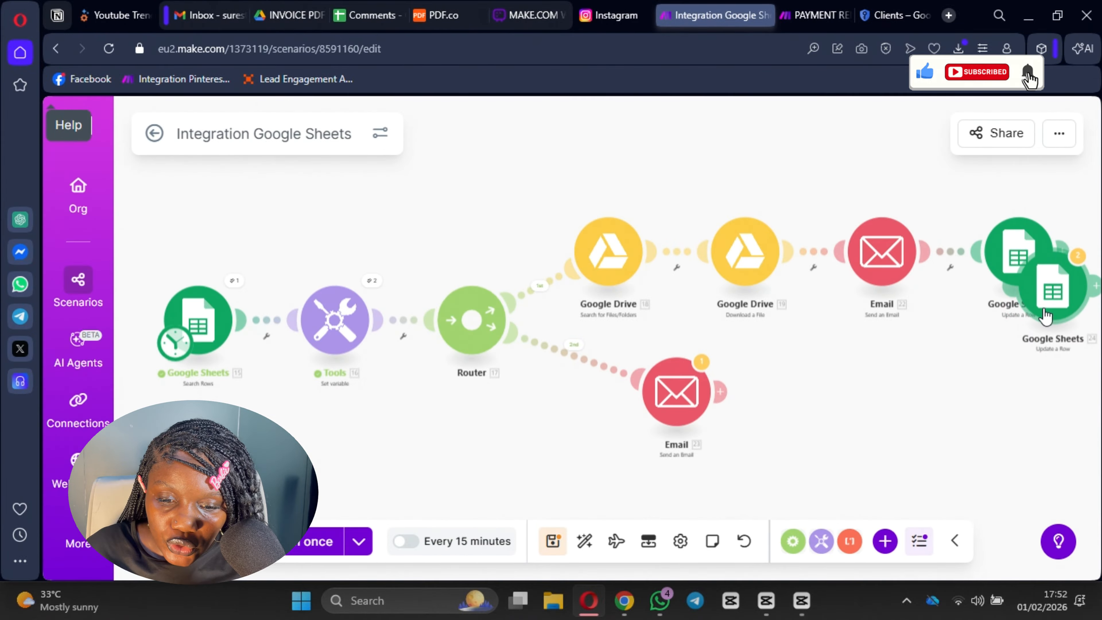
{"action": "left_click", "coordinate": [835, 406]}
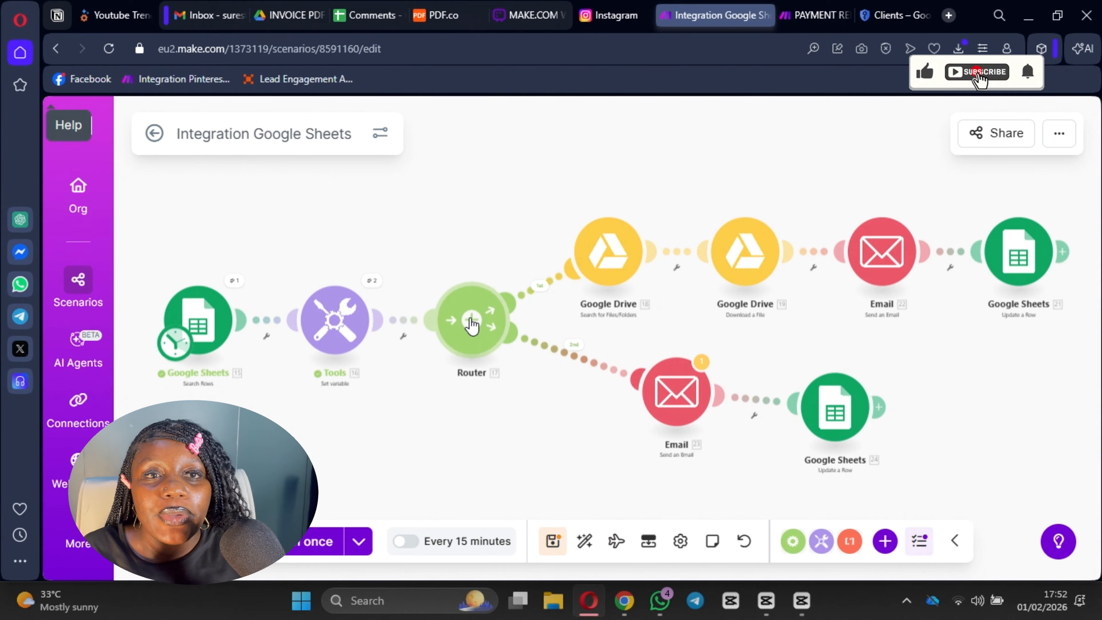
- Add a third route to the router, place a clone of the second route's Email module on it and delete the empty placeholder
{"action": "left_click", "coordinate": [472, 323]}
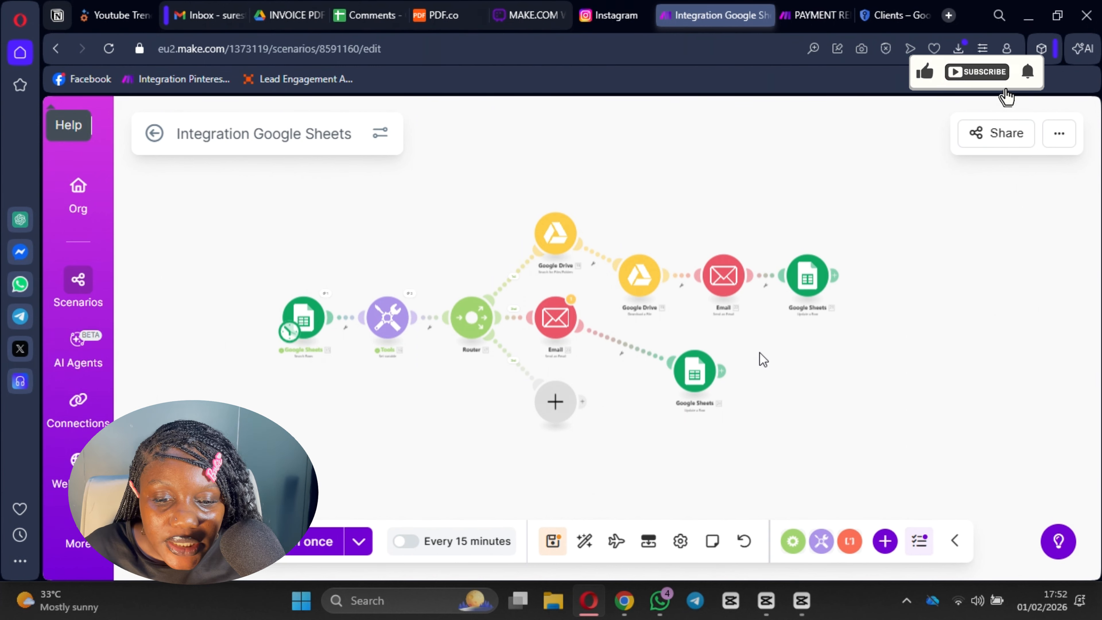
{"action": "scroll", "coordinate": [844, 369], "scroll_direction": "up", "scroll_amount": 2}
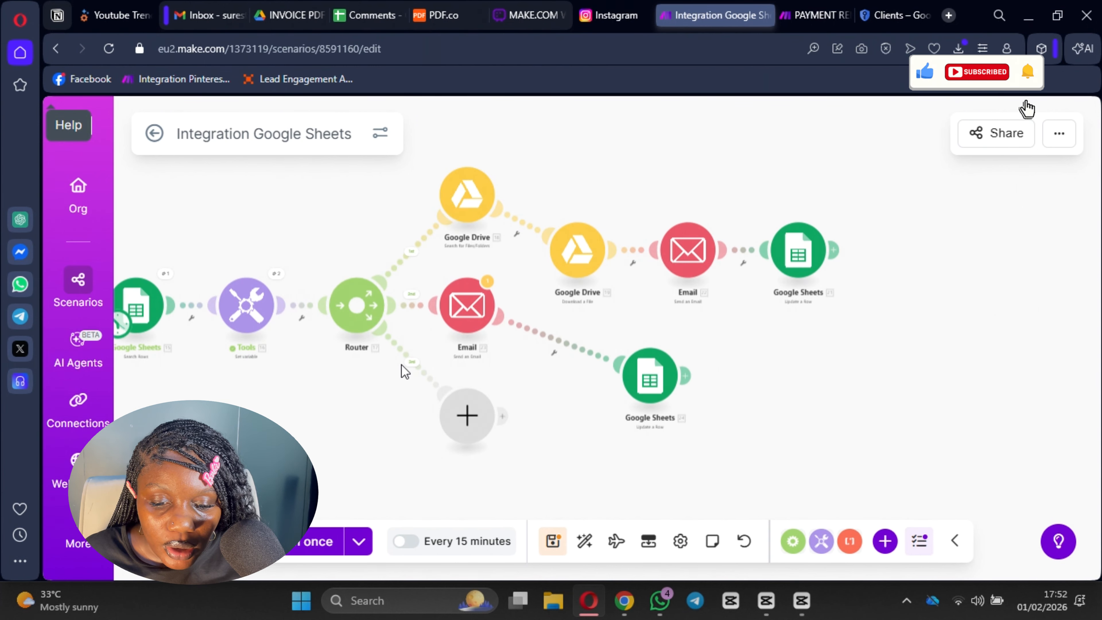
{"action": "right_click", "coordinate": [484, 321]}
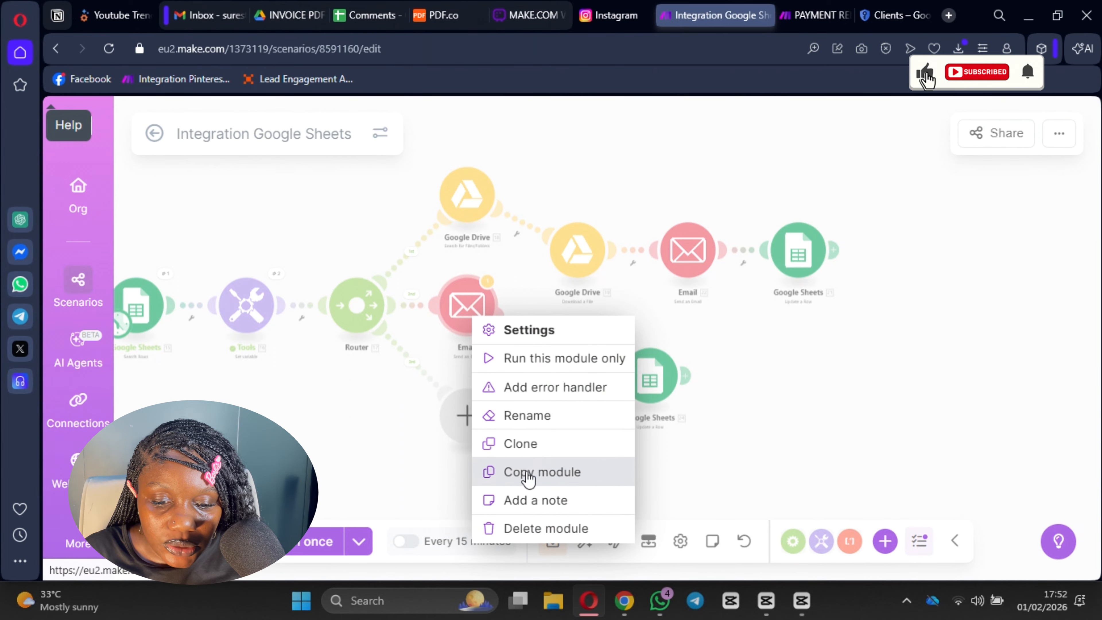
{"action": "left_click", "coordinate": [527, 445]}
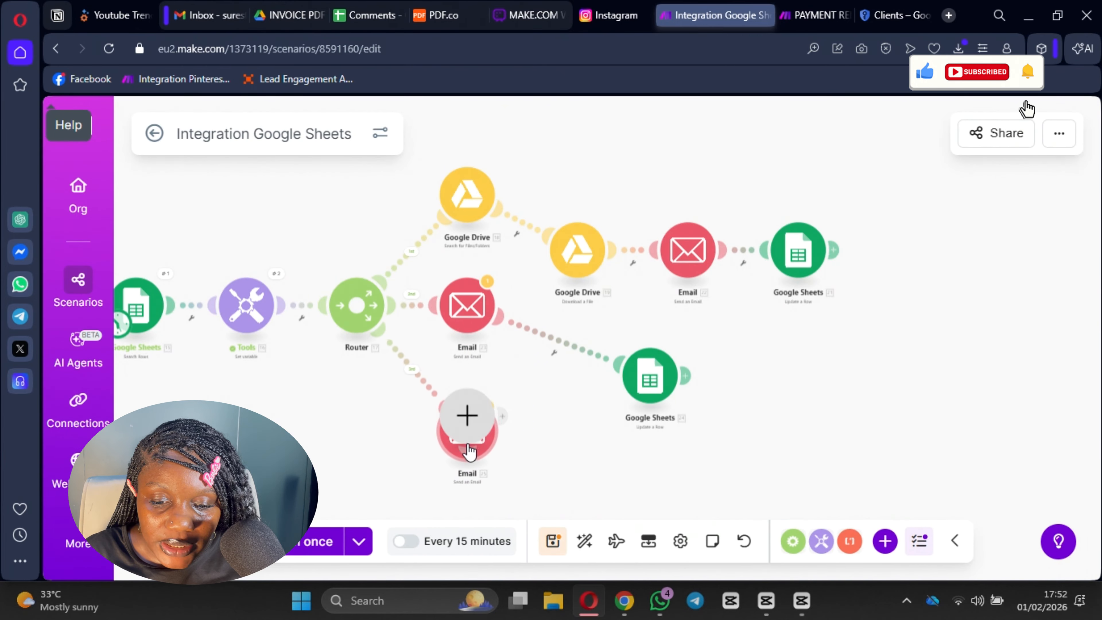
{"action": "left_click", "coordinate": [464, 429]}
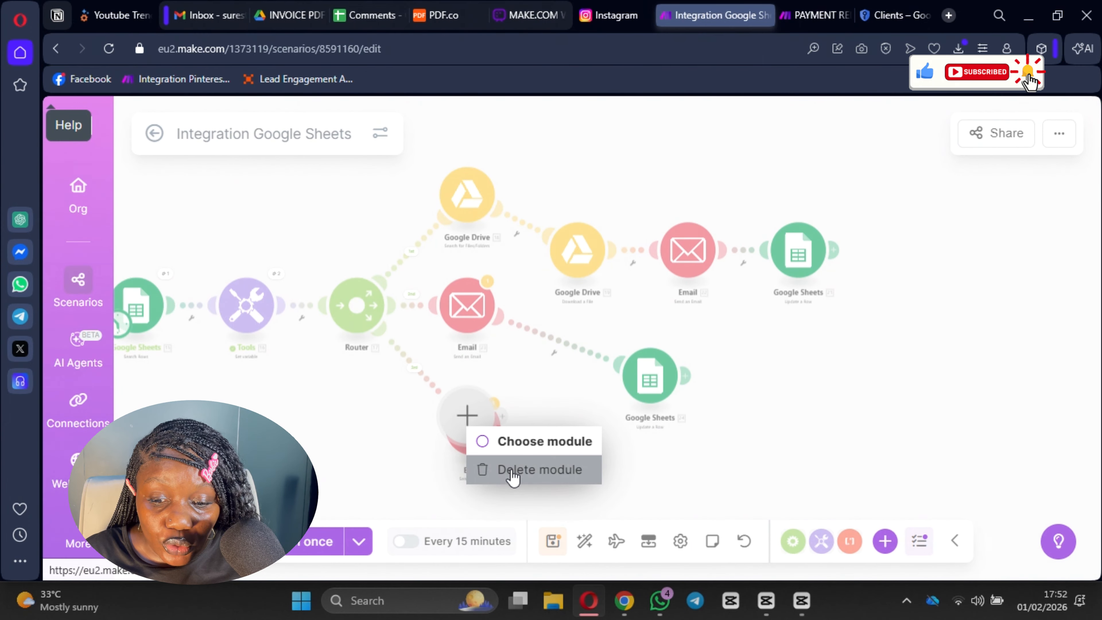
- Clone the second route's Google Sheets Update a Row module and connect it after the third route's Email module
{"action": "right_click", "coordinate": [658, 384]}
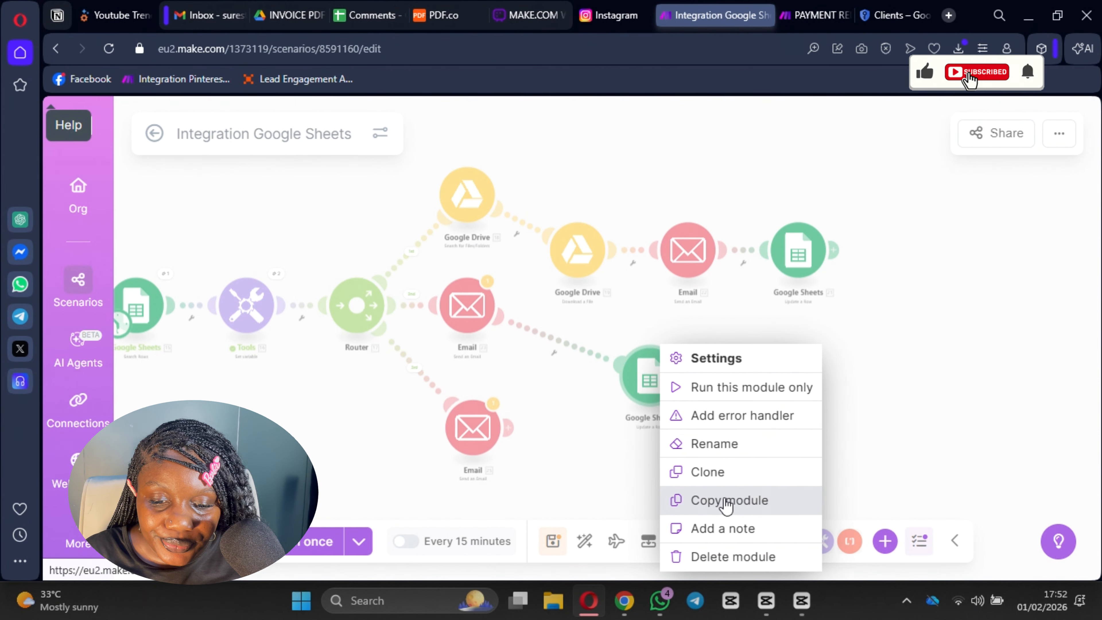
{"action": "left_click", "coordinate": [721, 471]}
{"action": "left_click", "coordinate": [508, 428]}
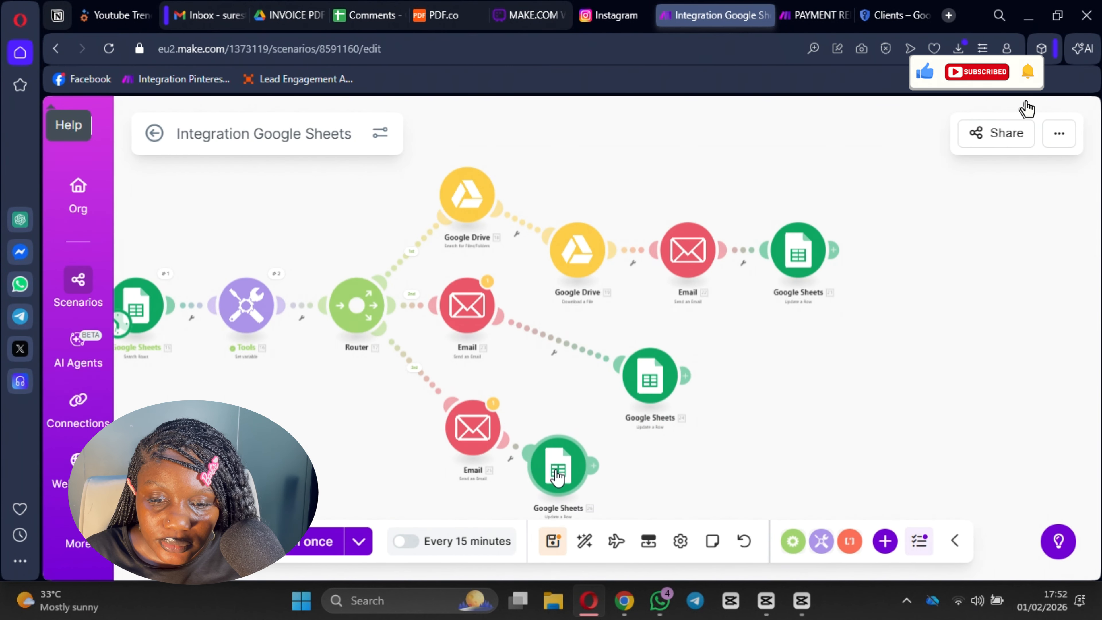
- Space out the first route's Google Drive, Email and Google Sheets modules roughly in a row, then save the scenario despite the warnings
{"action": "left_click_drag", "start_coordinate": [587, 251], "coordinate": [609, 196]}
{"action": "left_click_drag", "start_coordinate": [694, 225], "coordinate": [728, 185]}
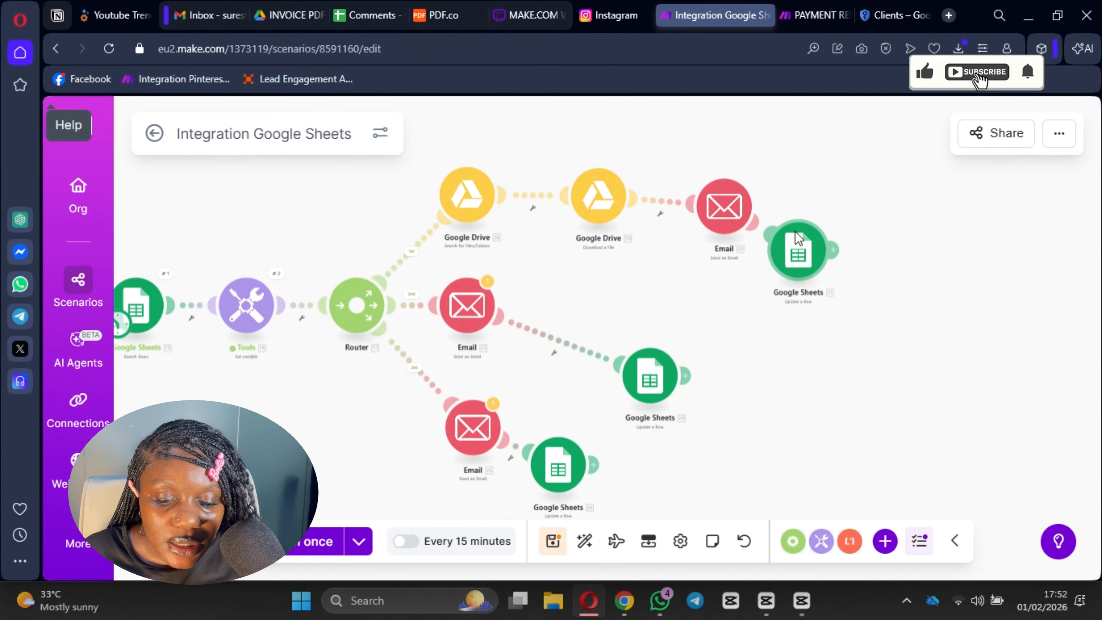
{"action": "left_click_drag", "start_coordinate": [795, 231], "coordinate": [839, 208]}
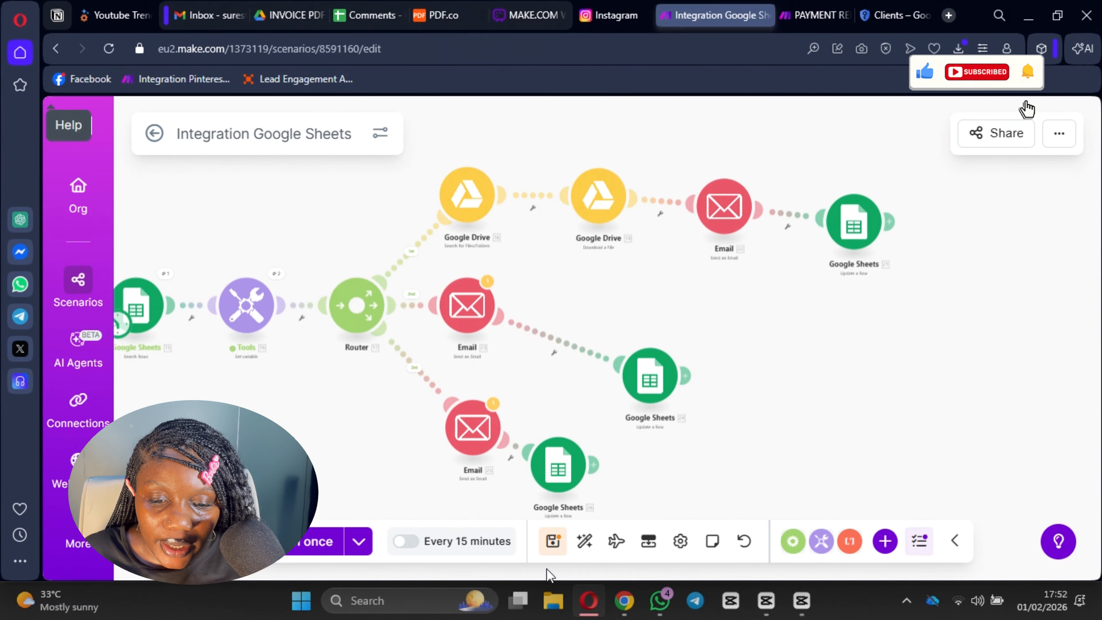
{"action": "left_click", "coordinate": [552, 543]}
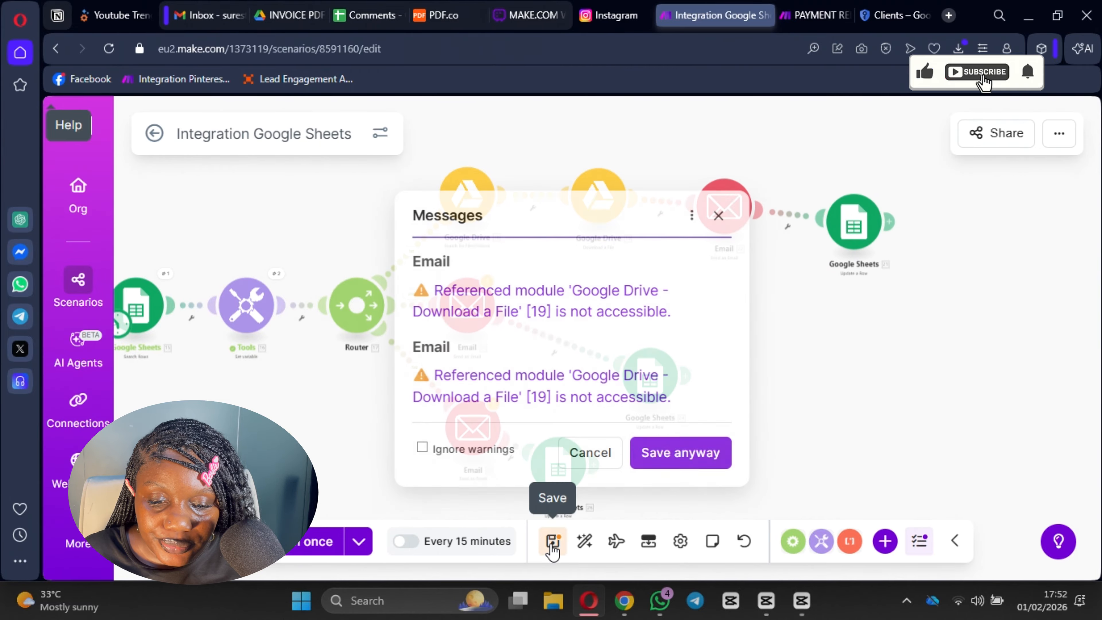
{"action": "left_click", "coordinate": [671, 458]}
- Change the payment due period in the second route's Email content to 14days
{"action": "left_click", "coordinate": [471, 321]}
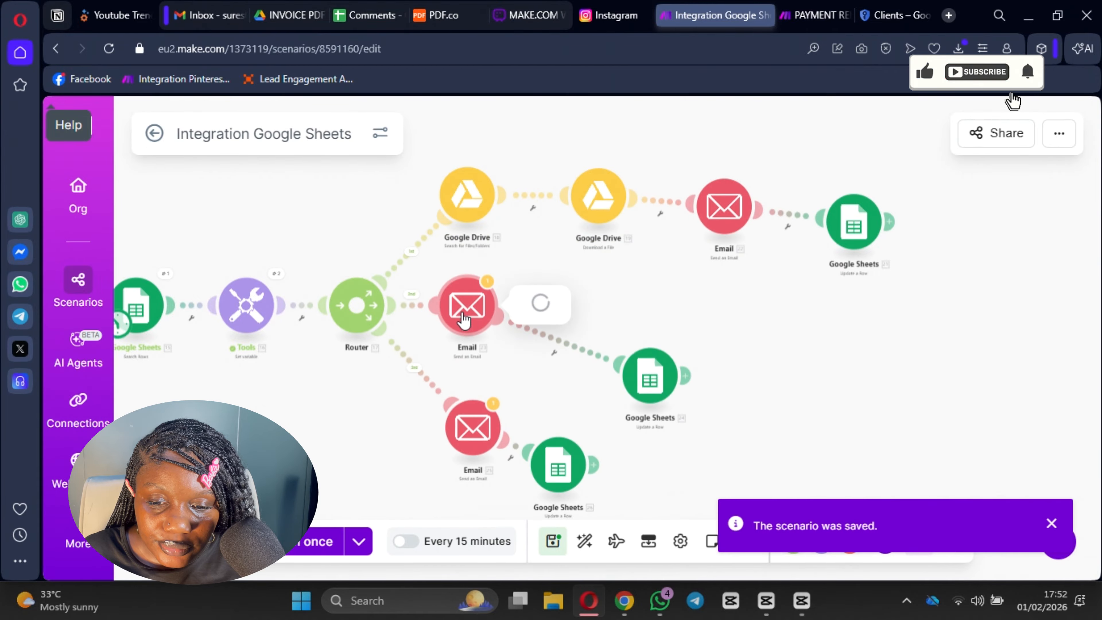
{"action": "scroll", "coordinate": [663, 330], "scroll_direction": "down", "scroll_amount": 10}
{"action": "scroll", "coordinate": [663, 330], "scroll_direction": "up", "scroll_amount": 1}
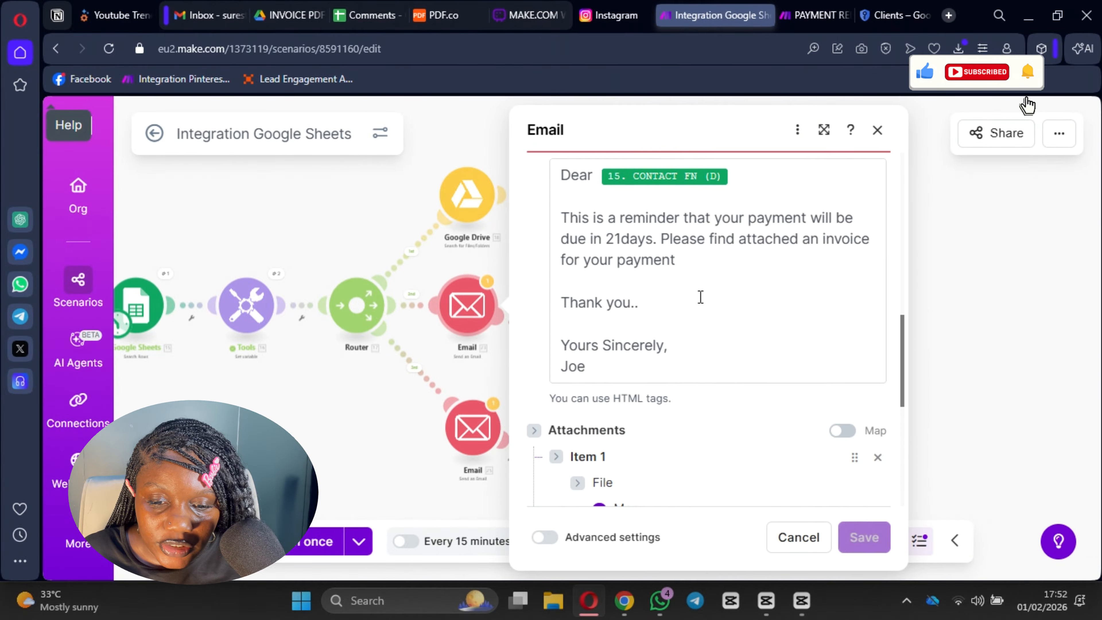
{"action": "left_click", "coordinate": [612, 241]}
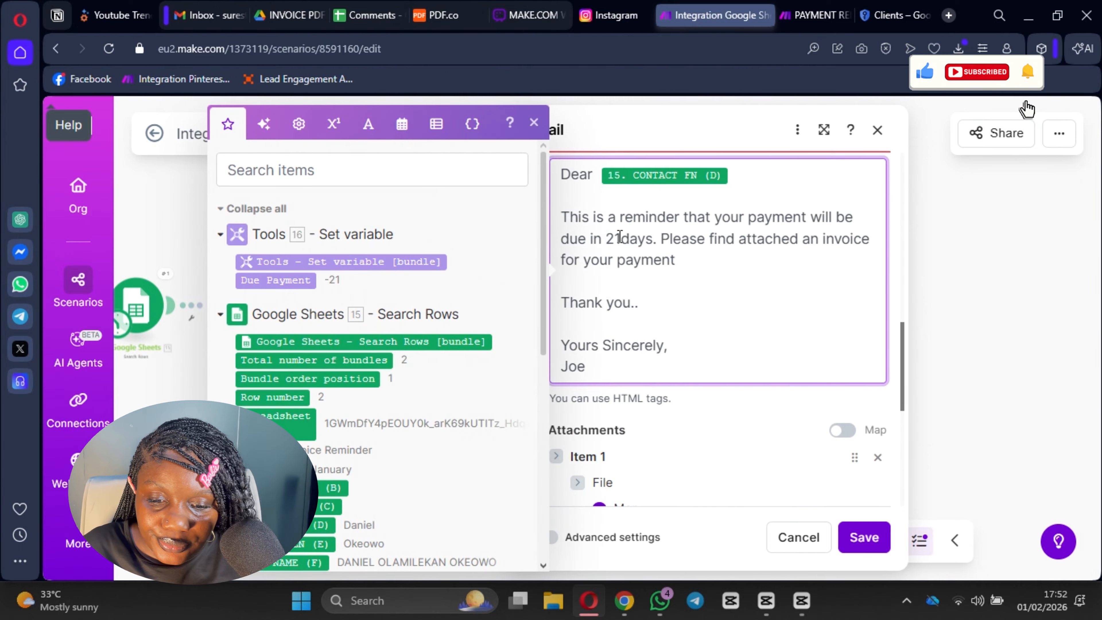
{"action": "key", "text": "BackSpace"}
{"action": "key", "text": "BackSpace"}
{"action": "type", "text": "14"}
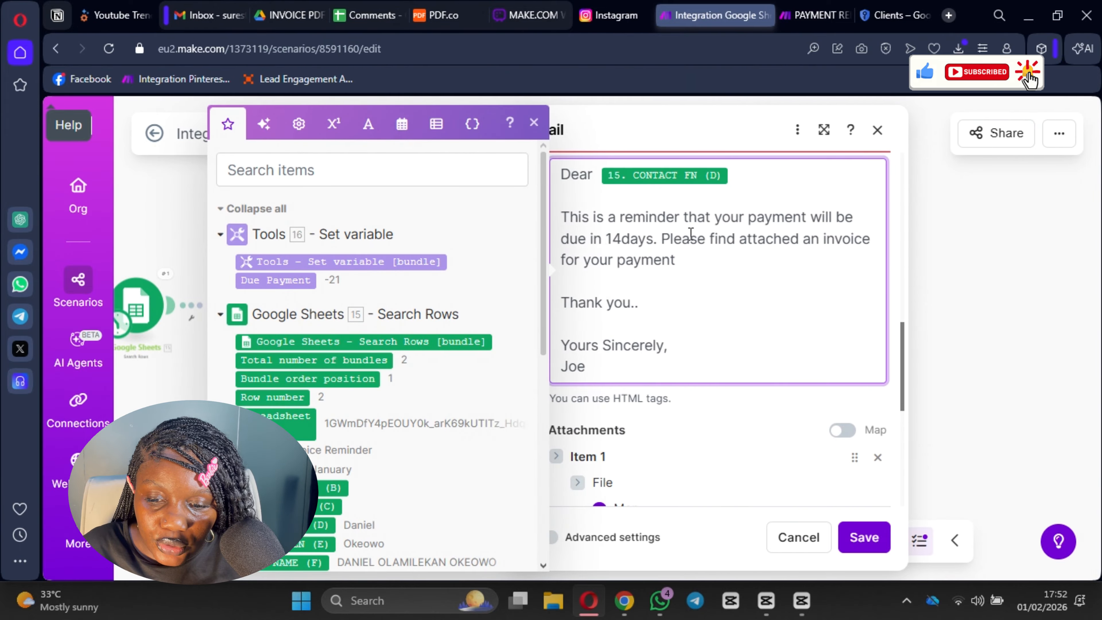
- Remove the invoice attachment from the second route's Email module
{"action": "scroll", "coordinate": [691, 234], "scroll_direction": "down", "scroll_amount": 3}
{"action": "scroll", "coordinate": [733, 266], "scroll_direction": "up", "scroll_amount": 3}
{"action": "scroll", "coordinate": [738, 269], "scroll_direction": "down", "scroll_amount": 3}
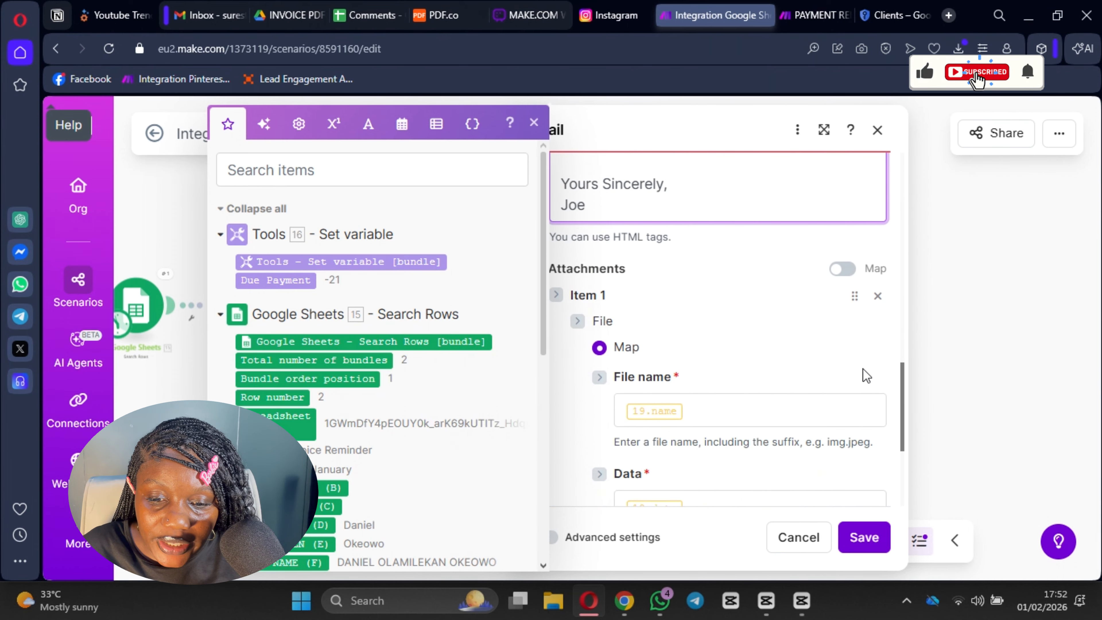
{"action": "left_click", "coordinate": [878, 297]}
{"action": "scroll", "coordinate": [738, 347], "scroll_direction": "up", "scroll_amount": 1}
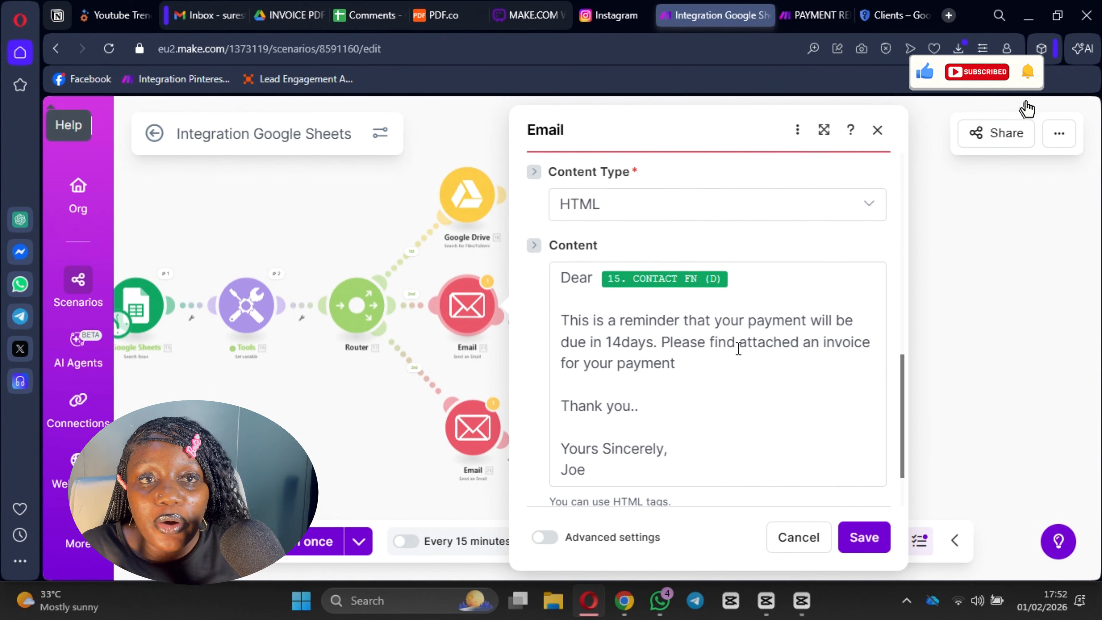
{"action": "scroll", "coordinate": [673, 337], "scroll_direction": "down", "scroll_amount": 1}
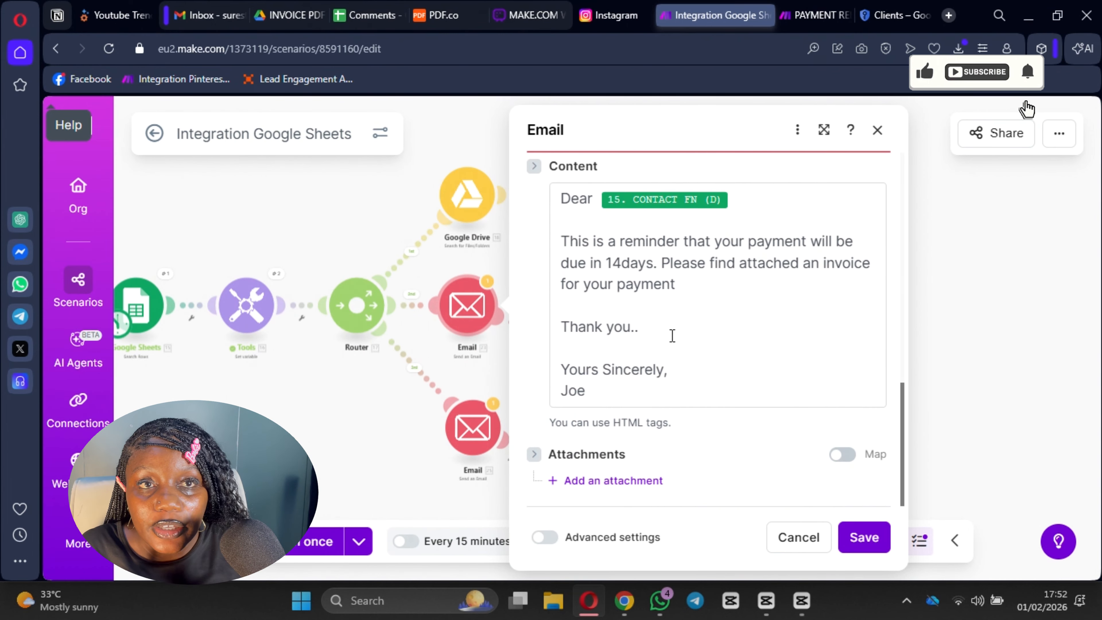
- Copy the full Email content from the 14 Days route in the PAYMENT REMINDER SYSTEM scenario
{"action": "left_click", "coordinate": [669, 274]}
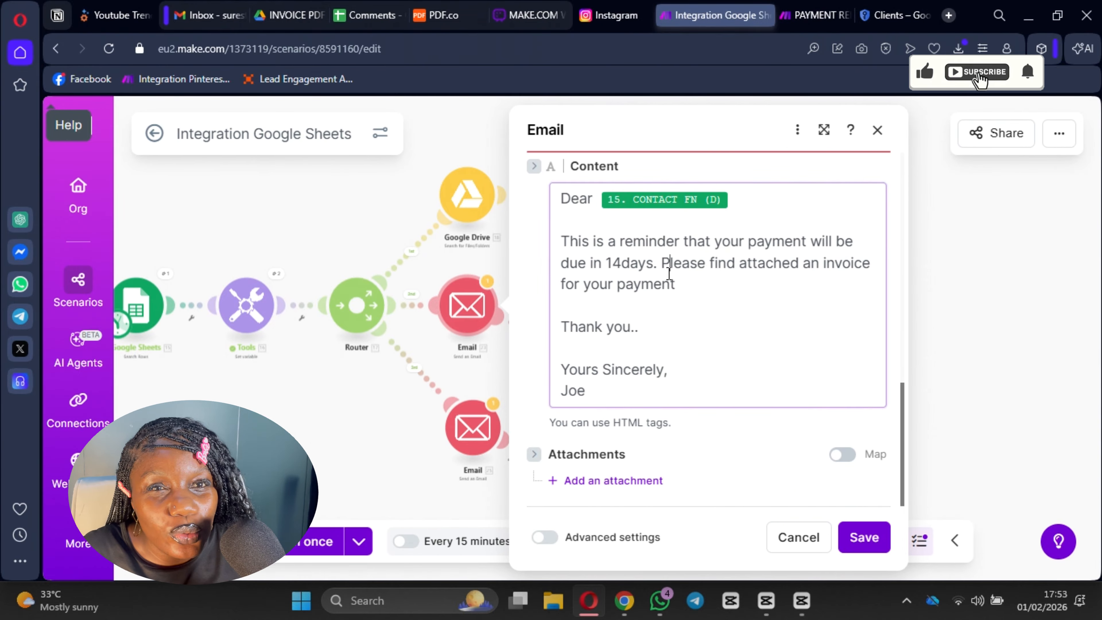
{"action": "left_click_drag", "start_coordinate": [662, 263], "coordinate": [694, 303]}
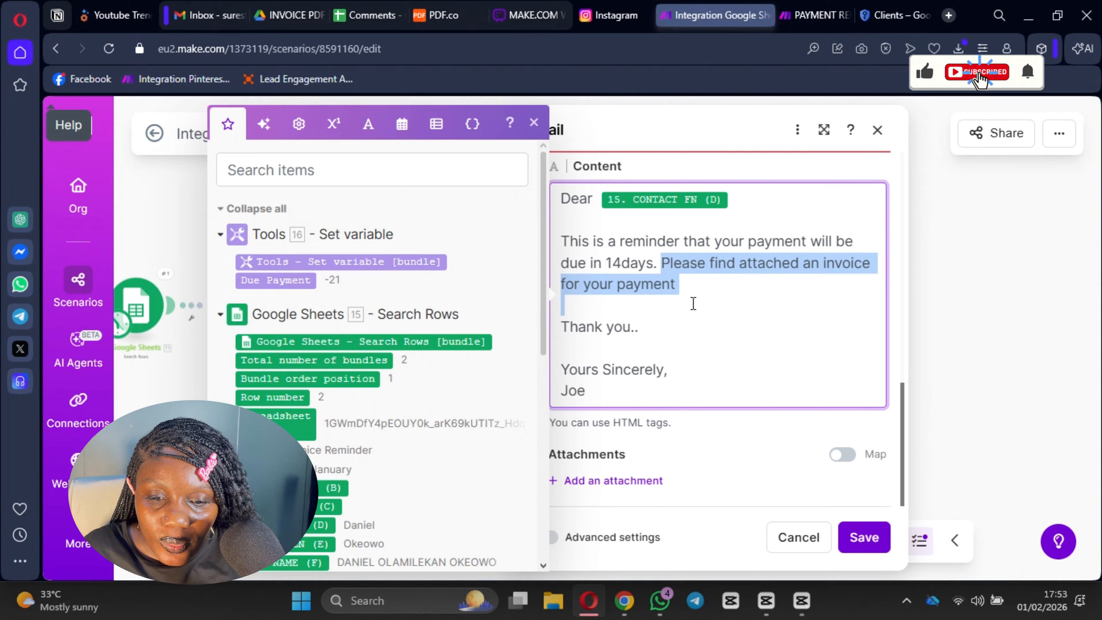
{"action": "left_click", "coordinate": [793, 19]}
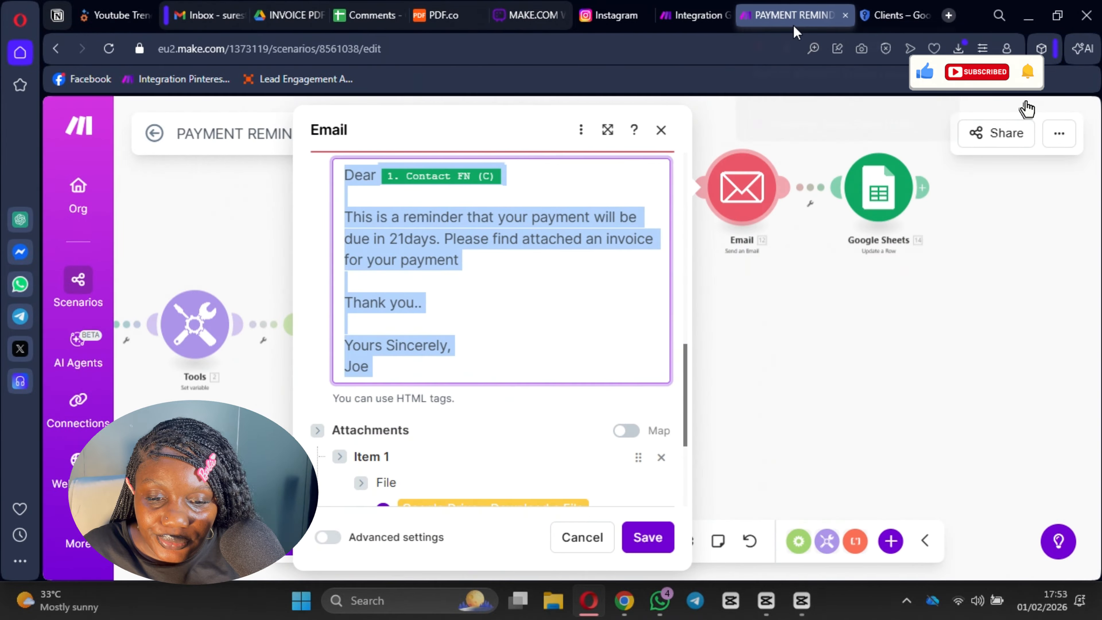
{"action": "left_click", "coordinate": [820, 323]}
{"action": "left_click", "coordinate": [485, 348]}
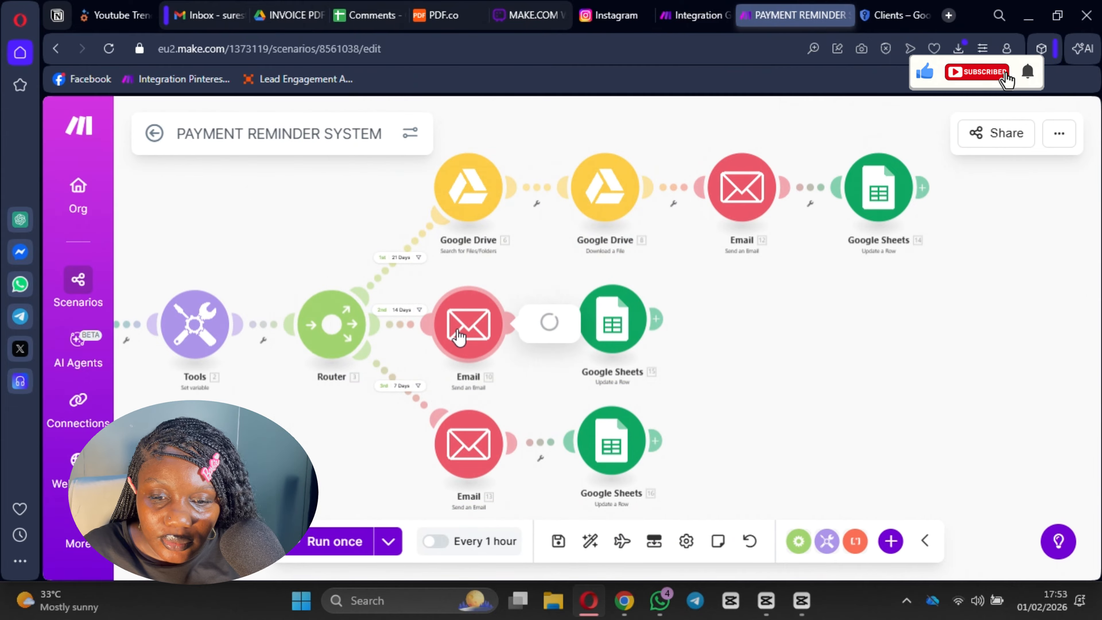
{"action": "scroll", "coordinate": [823, 357], "scroll_direction": "down", "scroll_amount": 10}
{"action": "scroll", "coordinate": [803, 351], "scroll_direction": "down", "scroll_amount": 3}
{"action": "scroll", "coordinate": [651, 282], "scroll_direction": "up", "scroll_amount": 5}
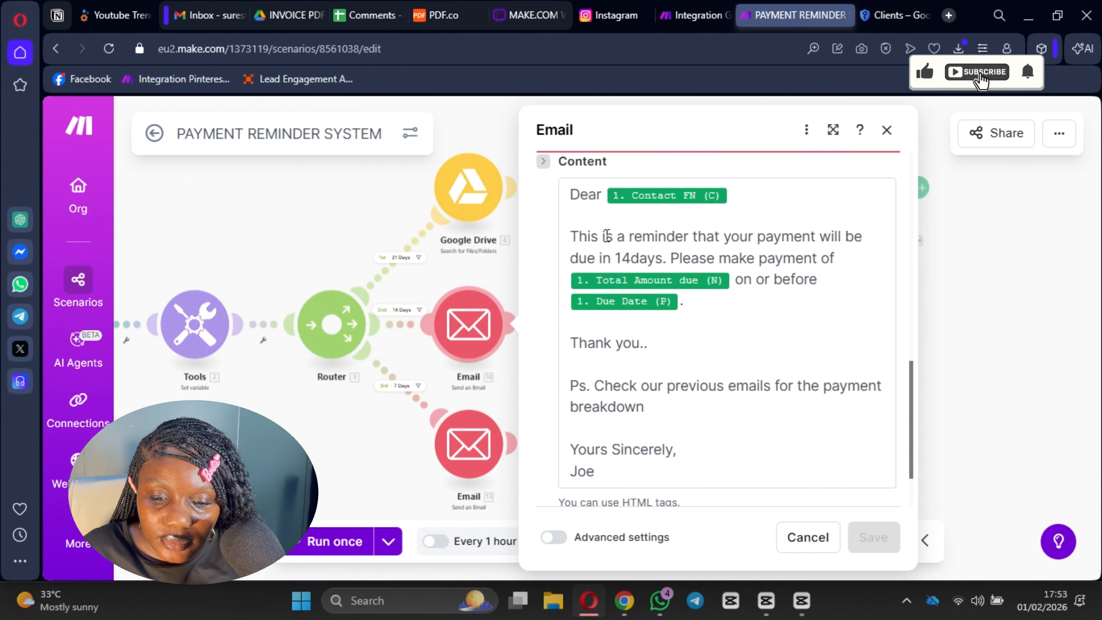
{"action": "left_click", "coordinate": [577, 195]}
{"action": "left_click_drag", "start_coordinate": [616, 256], "coordinate": [657, 479]}
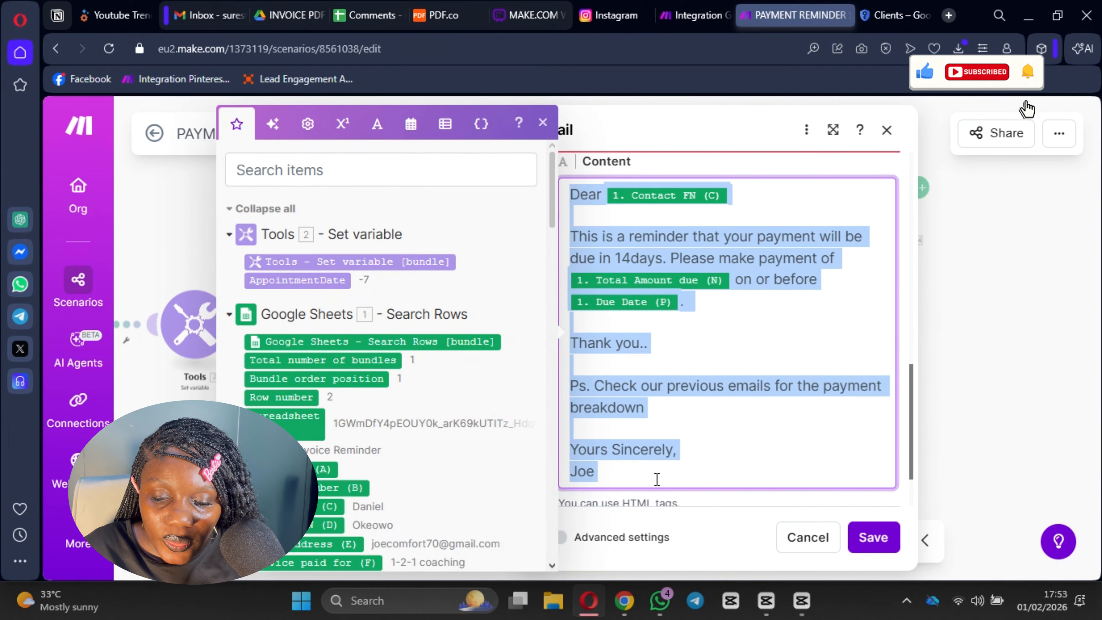
- Replace the second route's Email content in the Integration Google Sheets scenario with the copied 14days payment reminder text
{"action": "left_click", "coordinate": [694, 15]}
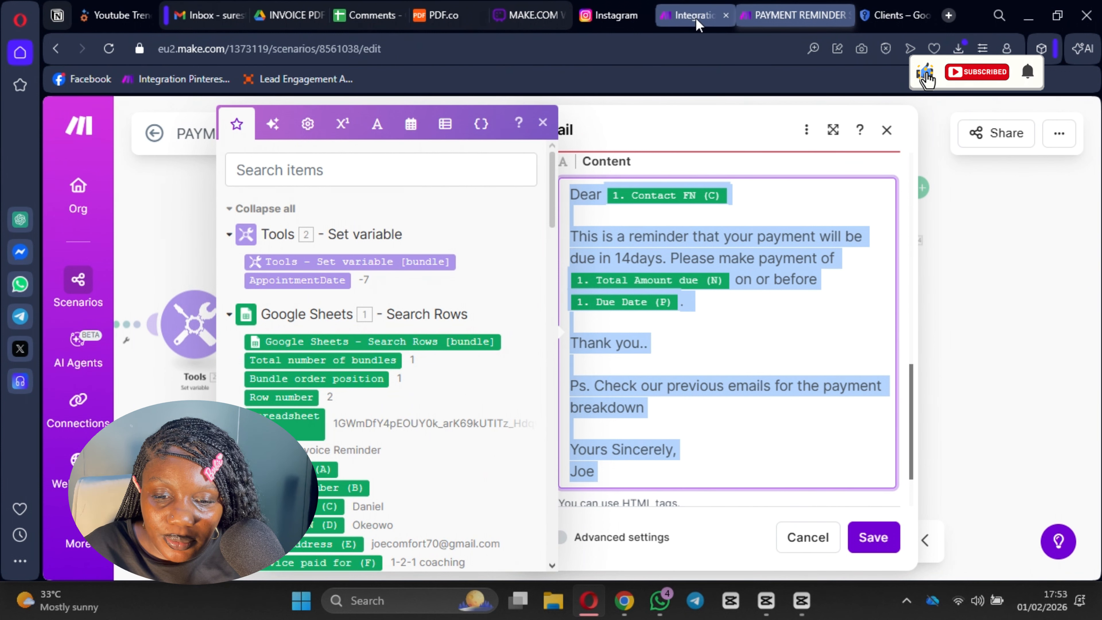
{"action": "left_click_drag", "start_coordinate": [630, 398], "coordinate": [556, 173]}
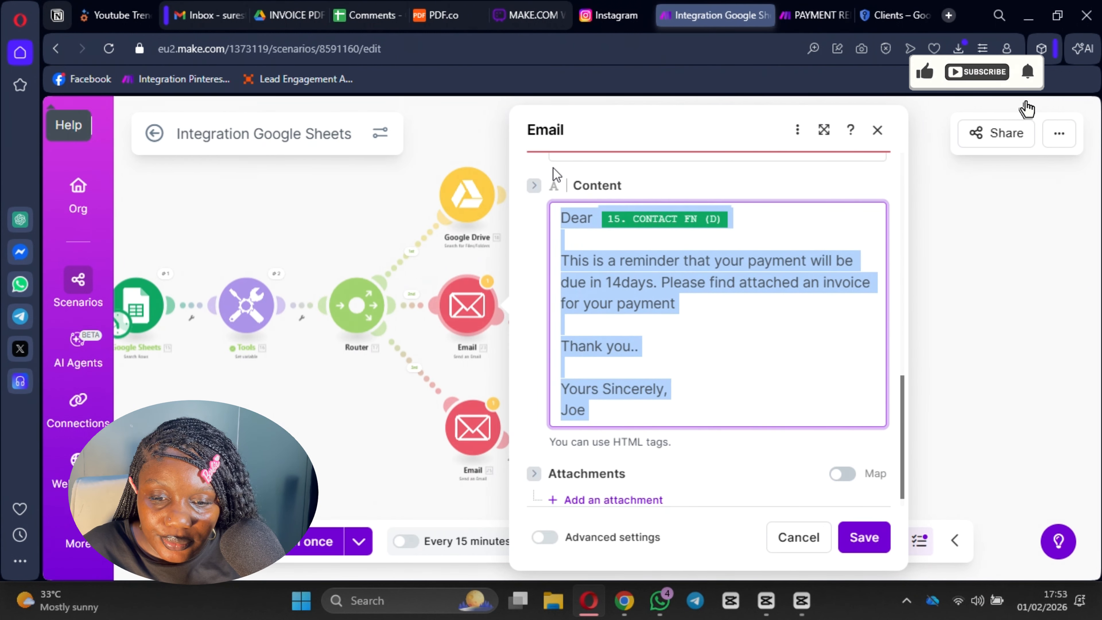
{"action": "type", "text": "Dear 1.`2`  This is a reminder that your payment will be due in 14days. Please make payment of 1.`13` on or before 1.`15`.  Thank you..  Ps. Check our previous emails for the payment breakdown  Yours Sincerely, Joe"}
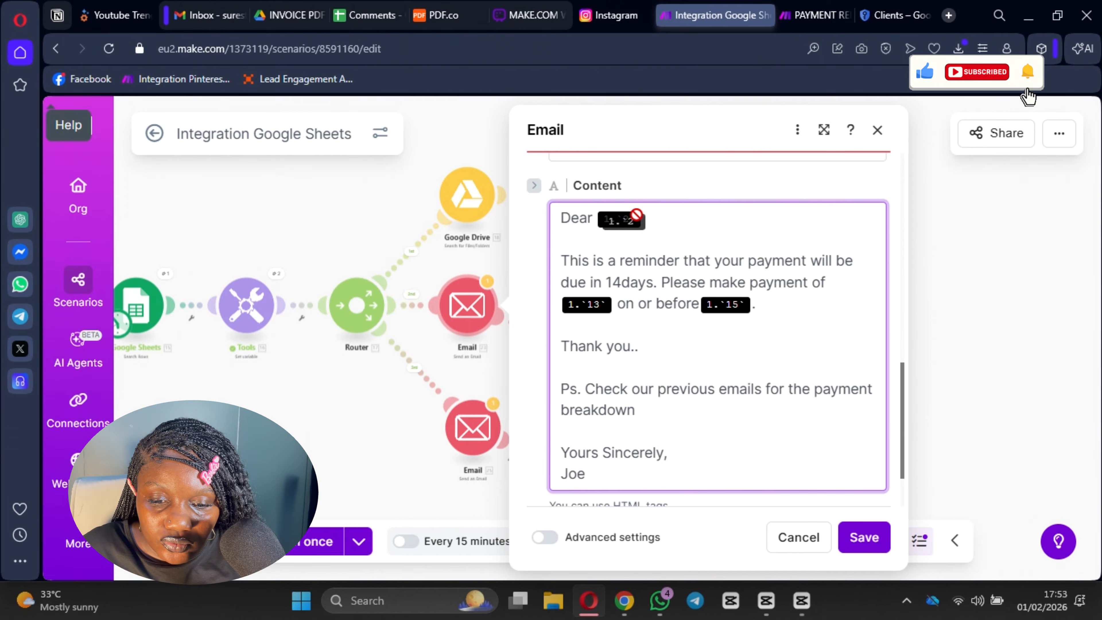
- Replace the unmapped greeting variable in the Email content with CONTACT FN (D) from Google Sheets Search Rows
{"action": "left_click", "coordinate": [662, 222]}
{"action": "scroll", "coordinate": [404, 395], "scroll_direction": "down", "scroll_amount": 10}
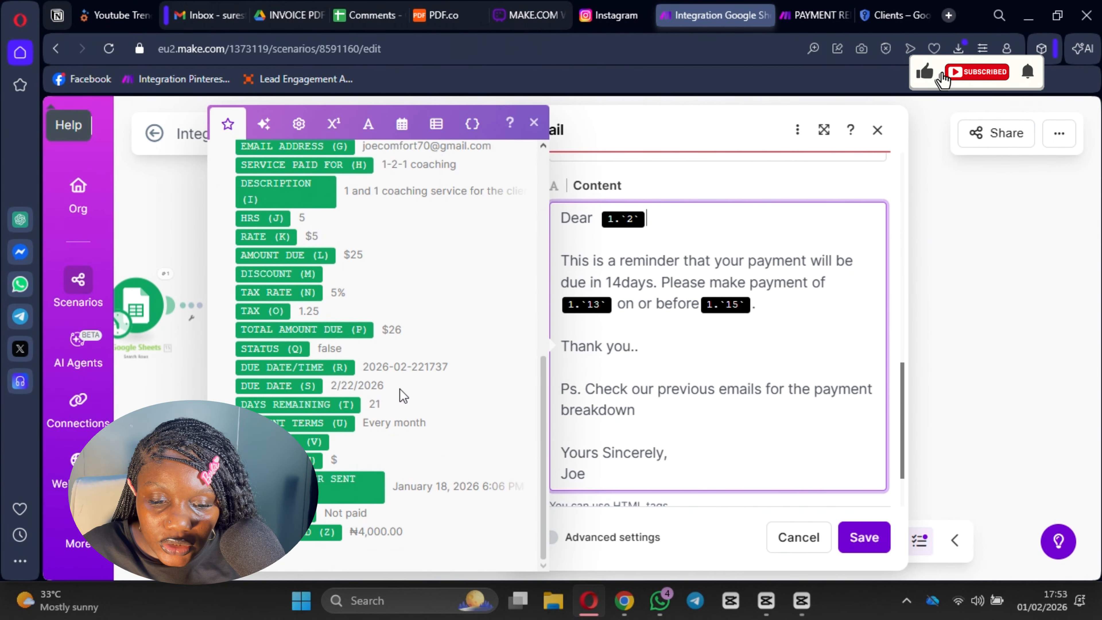
{"action": "scroll", "coordinate": [445, 492], "scroll_direction": "up", "scroll_amount": 10}
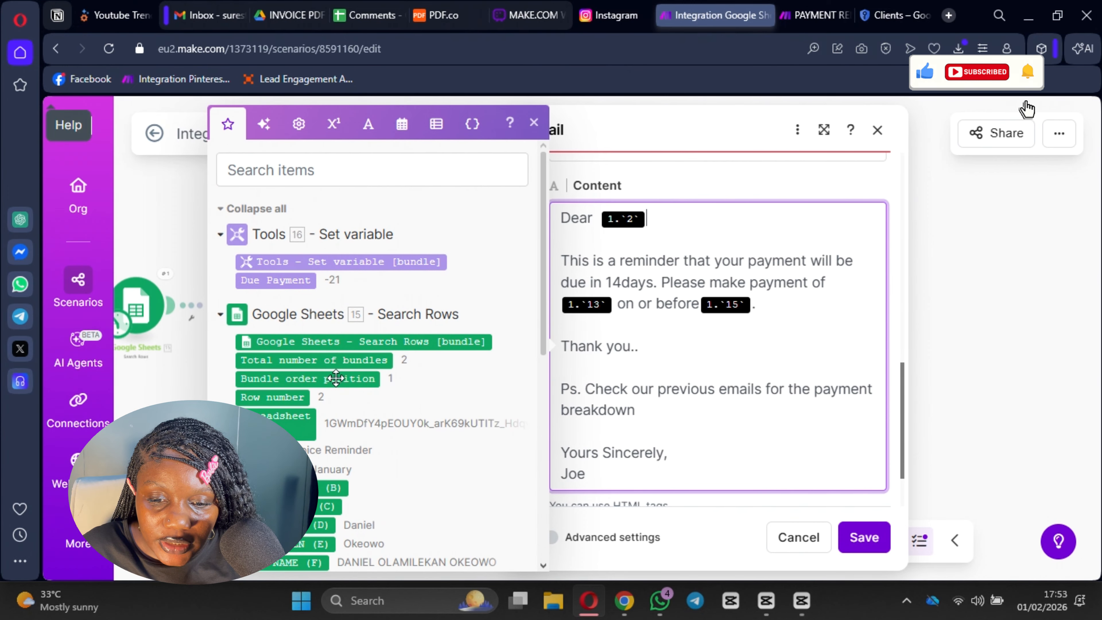
{"action": "scroll", "coordinate": [310, 345], "scroll_direction": "down", "scroll_amount": 3}
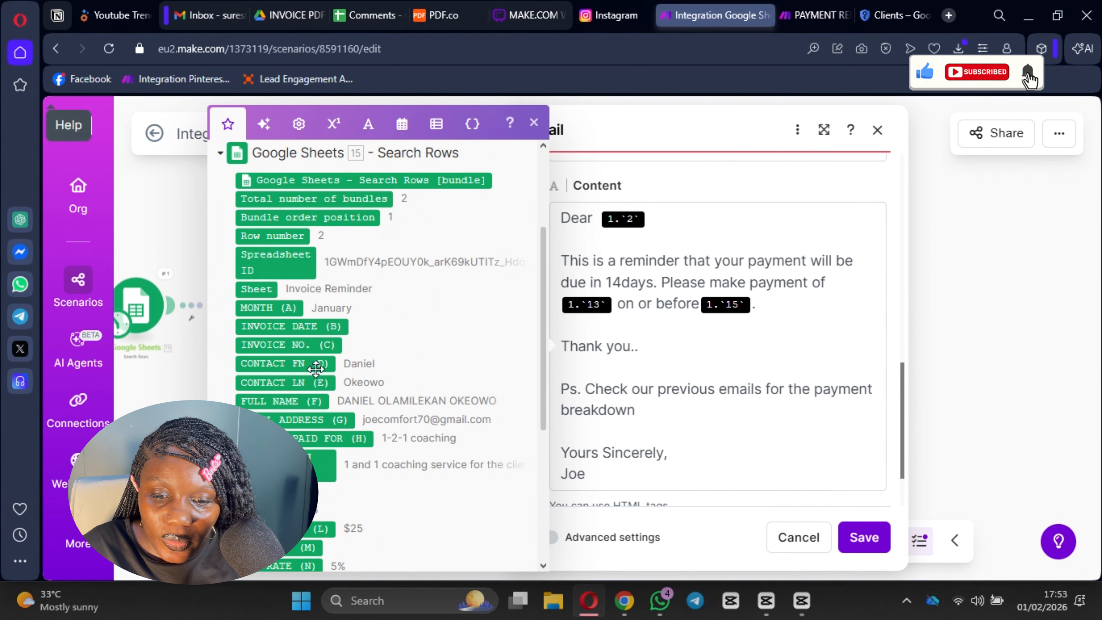
{"action": "left_click", "coordinate": [304, 363]}
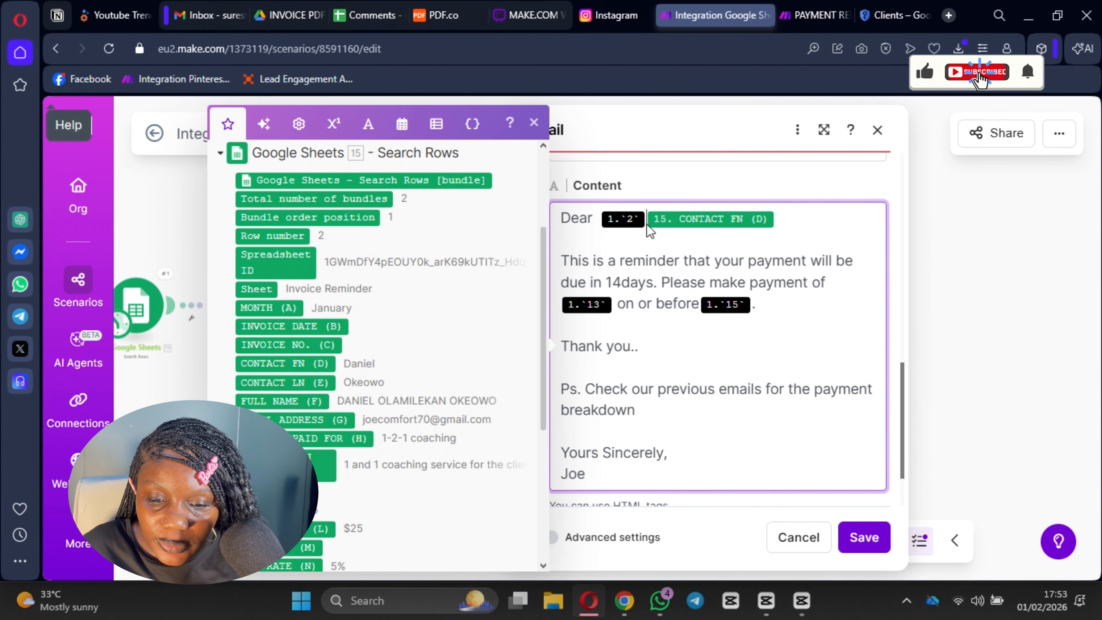
- Replace the payment and date variables in the Email content with TOTAL AMOUNT DUE (P) and DUE DATE (S), then save the module
{"action": "scroll", "coordinate": [776, 284], "scroll_direction": "down", "scroll_amount": 2}
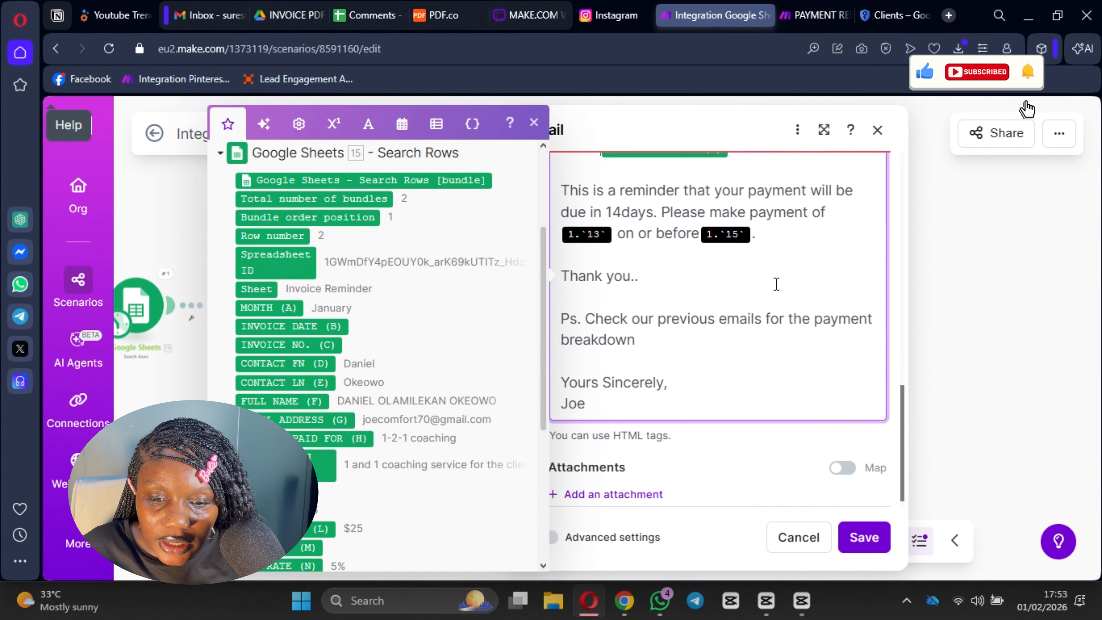
{"action": "scroll", "coordinate": [336, 360], "scroll_direction": "down", "scroll_amount": 5}
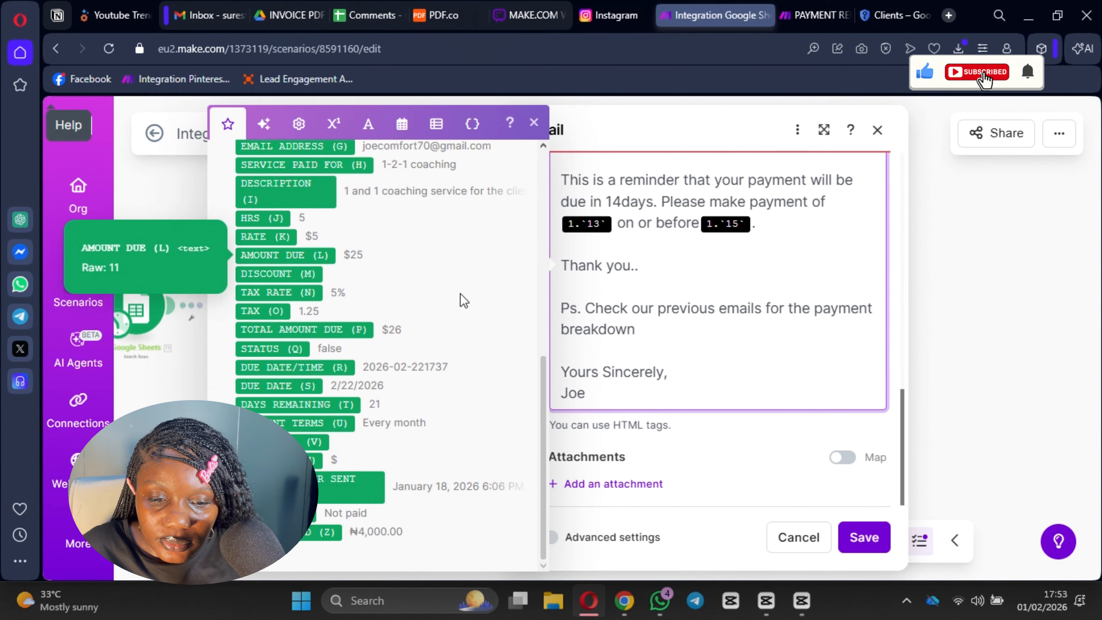
{"action": "key", "text": "BackSpace"}
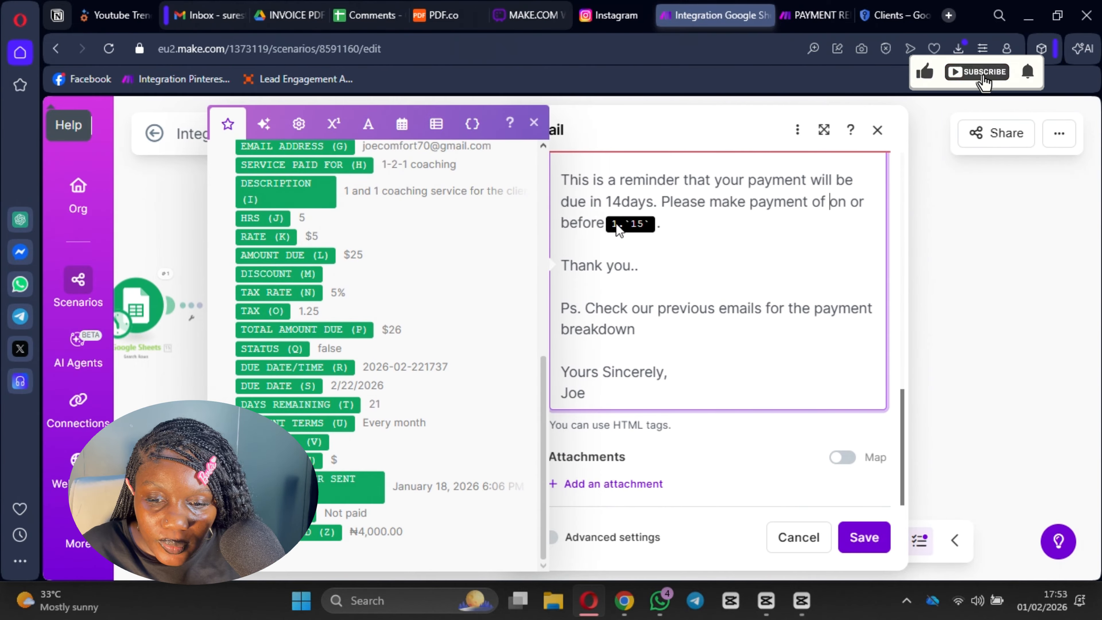
{"action": "left_click", "coordinate": [312, 333]}
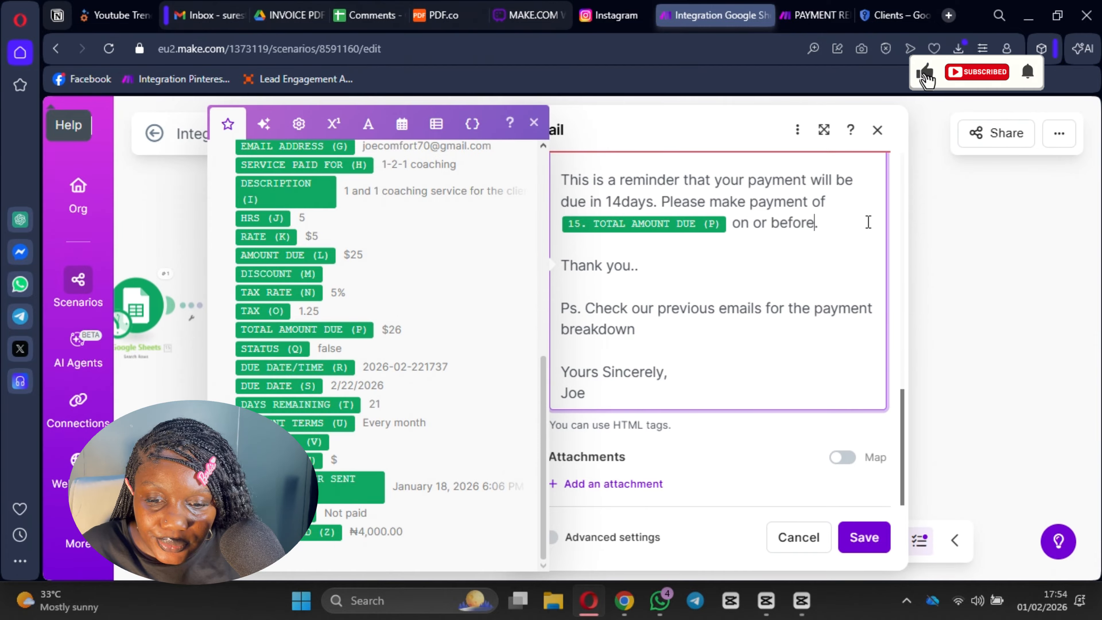
{"action": "left_click", "coordinate": [298, 385]}
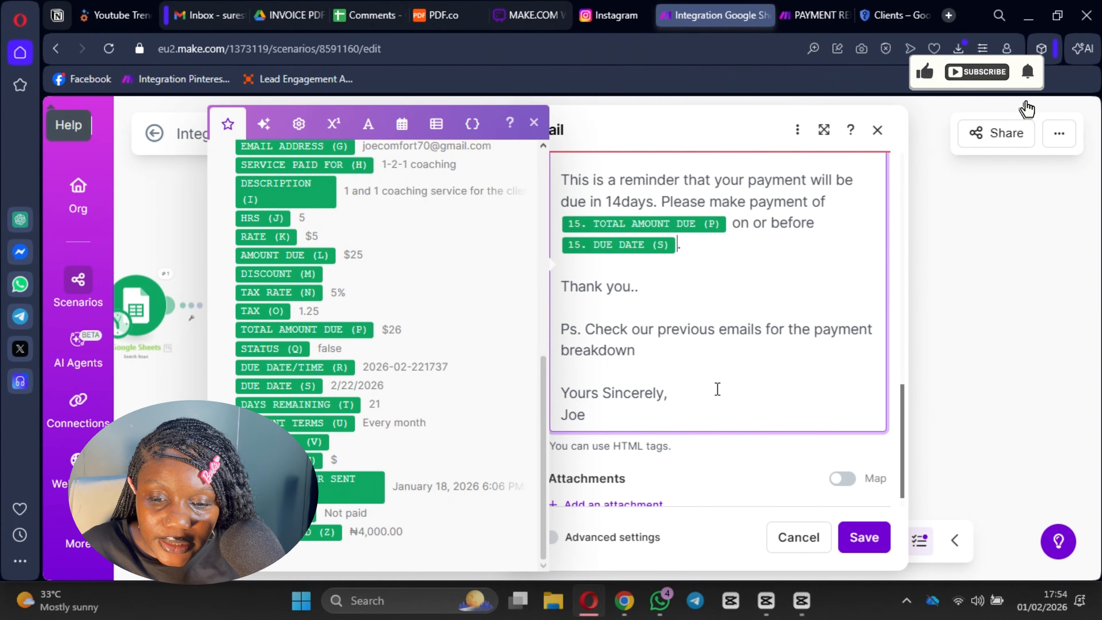
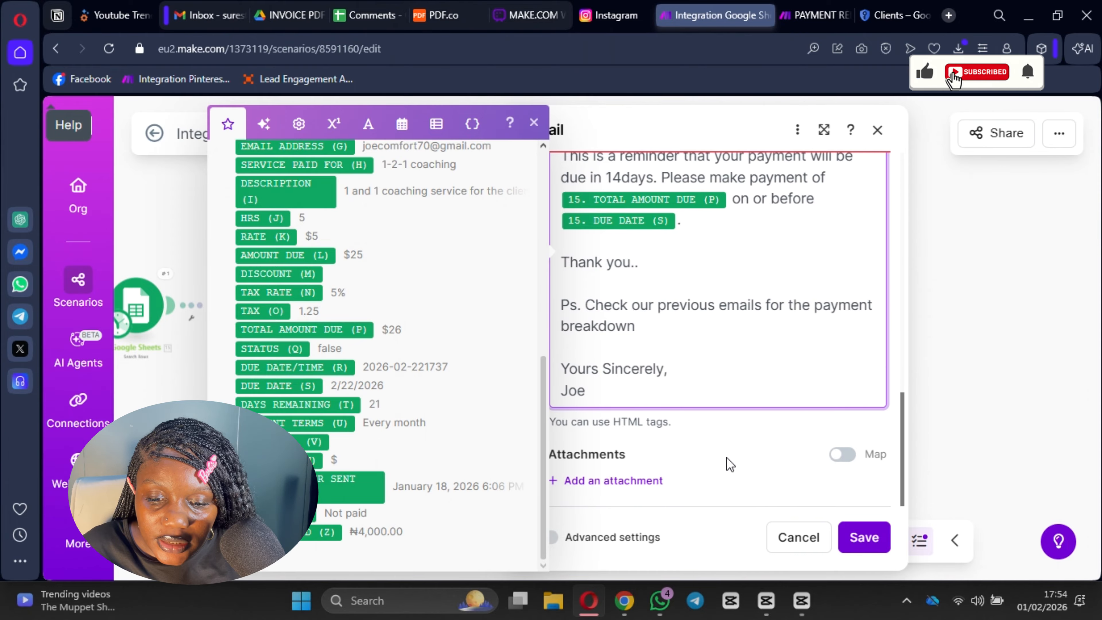
{"action": "left_click", "coordinate": [709, 452]}
{"action": "left_click", "coordinate": [864, 537]}
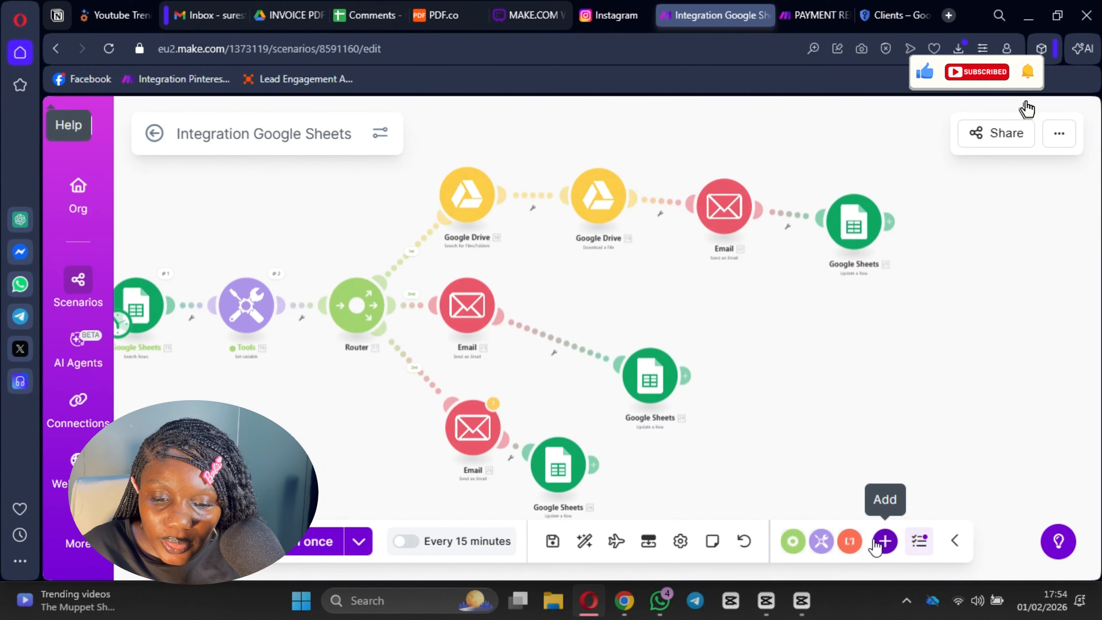
- Move the second route's Google Sheets module beside its Email module and delete both modules of the third route
{"action": "left_click_drag", "start_coordinate": [646, 377], "coordinate": [583, 330]}
{"action": "right_click", "coordinate": [461, 420]}
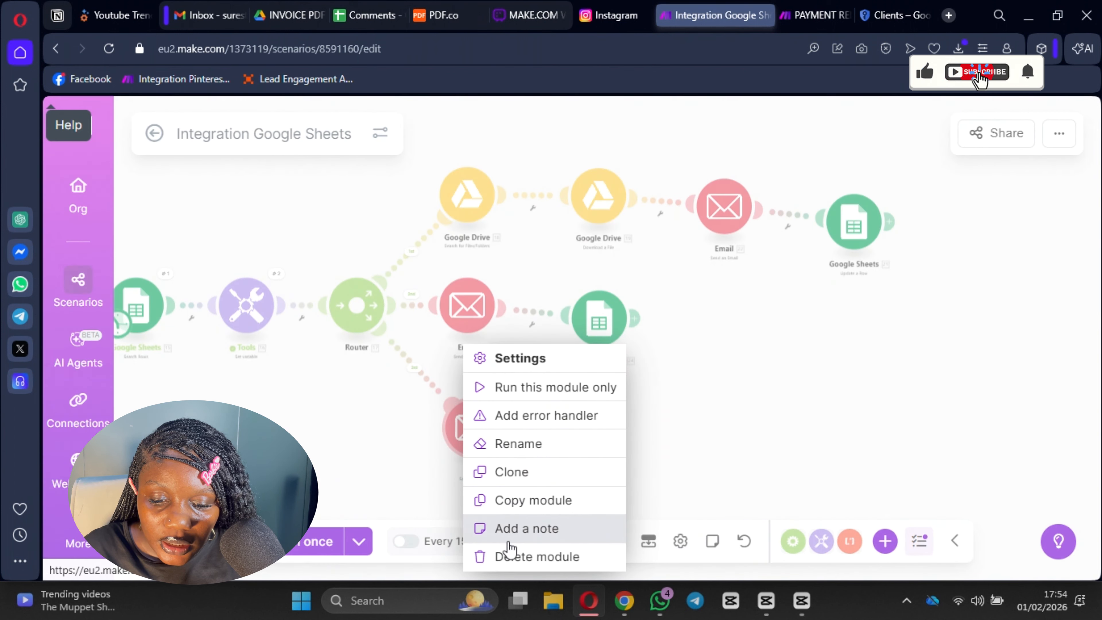
{"action": "left_click", "coordinate": [516, 557]}
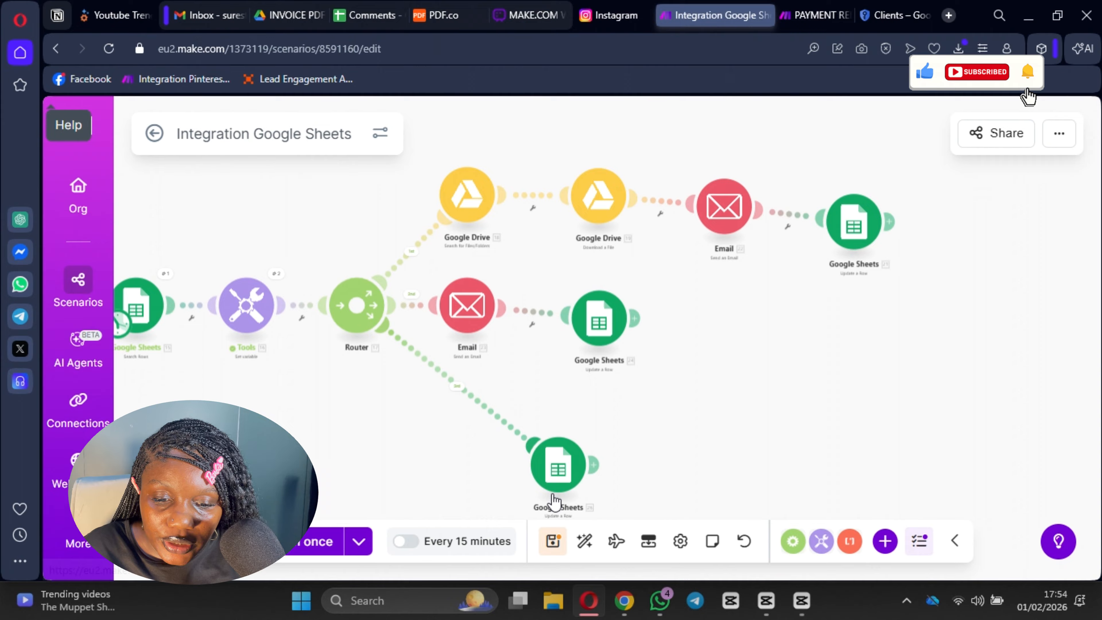
{"action": "right_click", "coordinate": [558, 460]}
{"action": "left_click", "coordinate": [639, 564]}
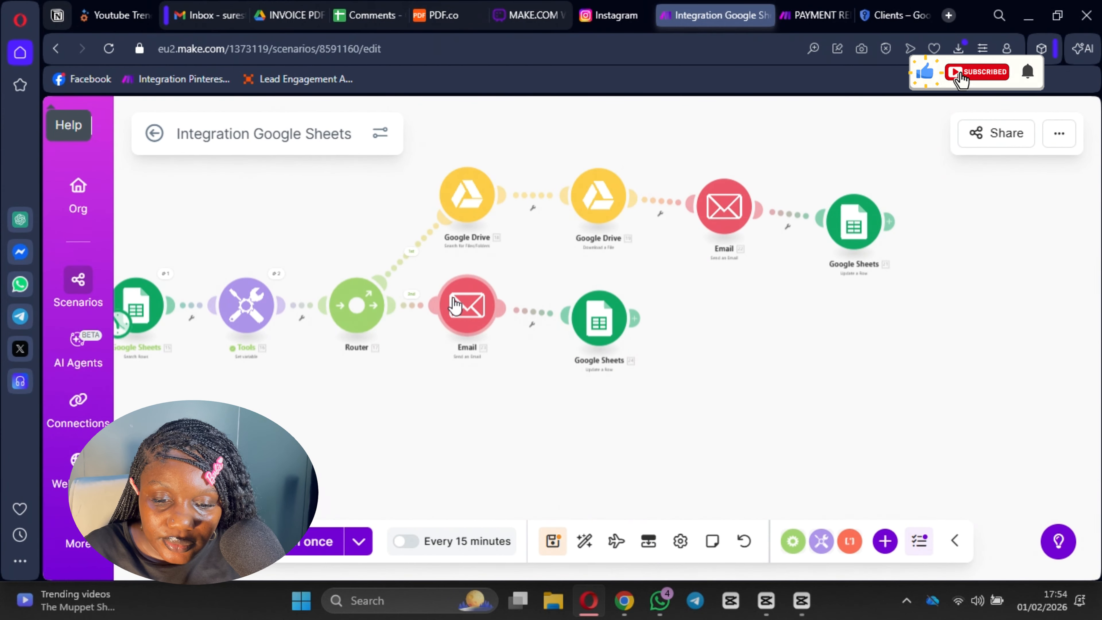
- Clone the second route's updated Email module and attach the copy to the router as a third route
{"action": "right_click", "coordinate": [459, 305]}
{"action": "left_click", "coordinate": [505, 429]}
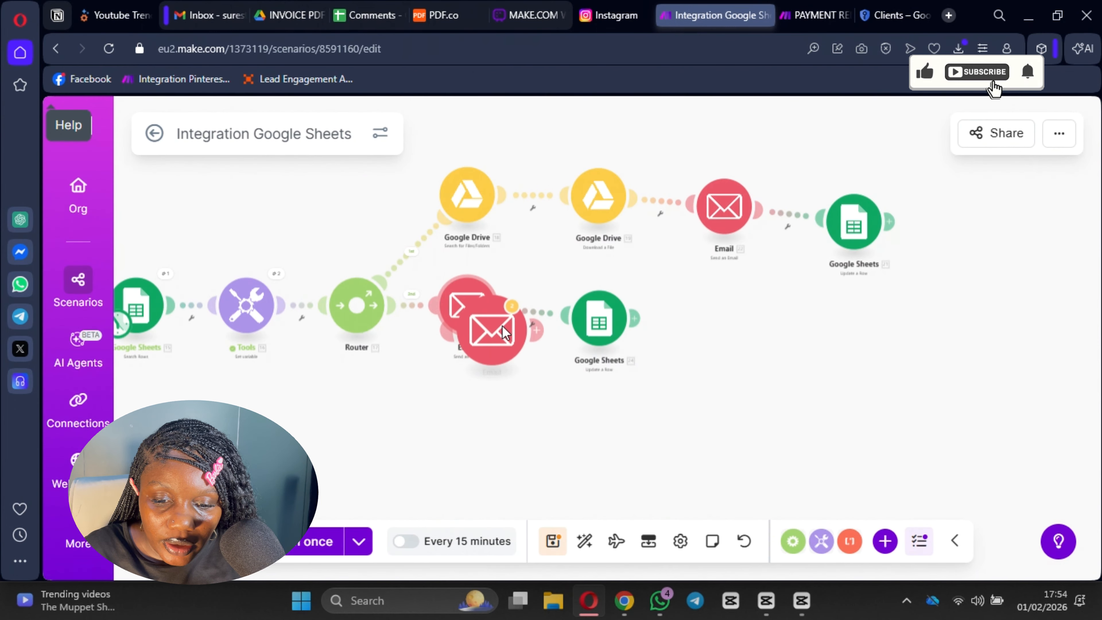
{"action": "left_click", "coordinate": [419, 426]}
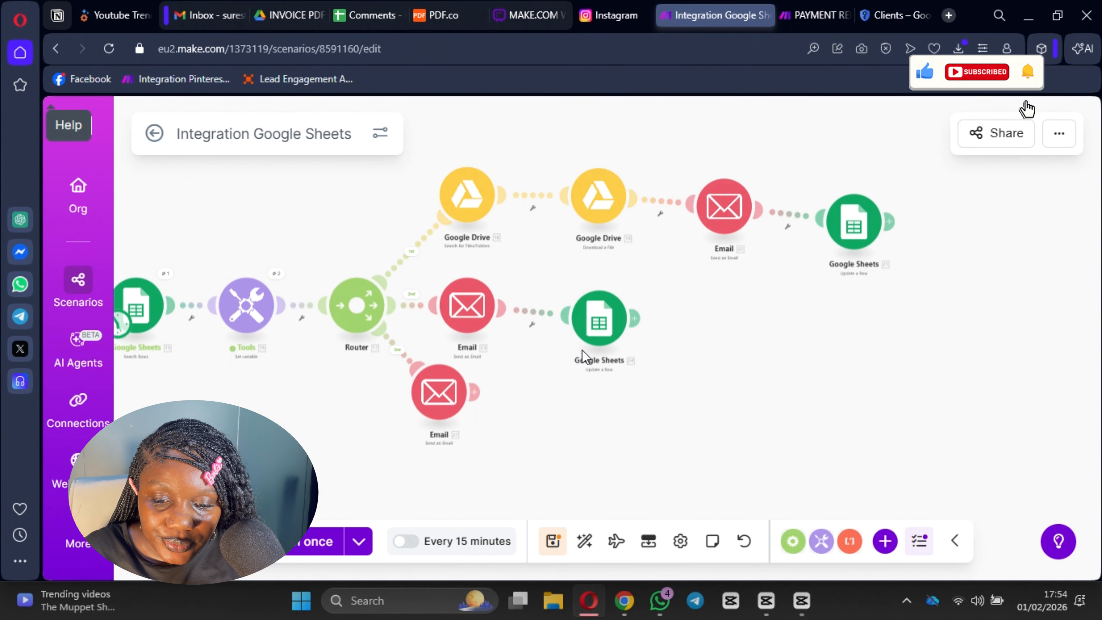
- Clone the second route's Google Sheets Update a Row module and connect the copy after the new third route's Email module
{"action": "right_click", "coordinate": [593, 339]}
{"action": "left_click", "coordinate": [659, 467]}
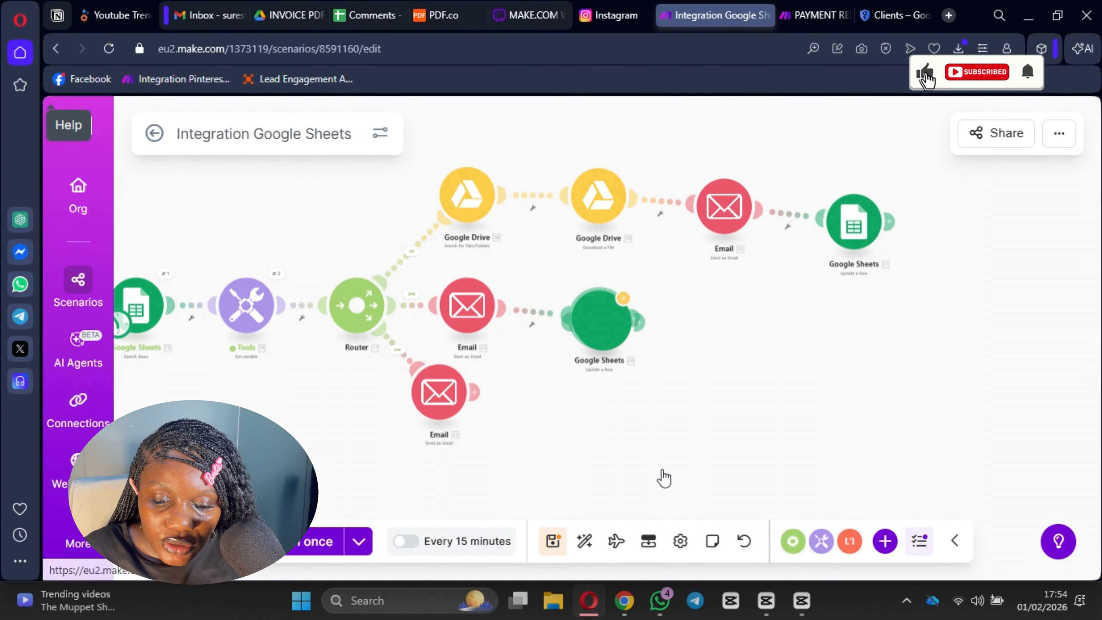
{"action": "left_click", "coordinate": [547, 445]}
{"action": "left_click_drag", "start_coordinate": [546, 445], "coordinate": [569, 440]}
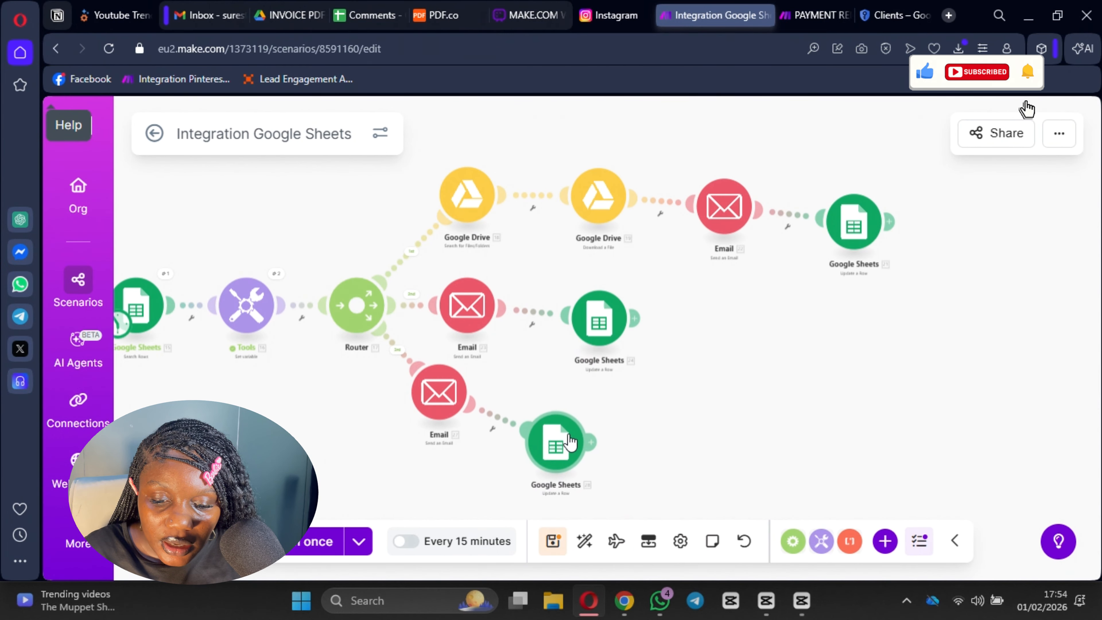
- Save the scenario and auto-align its modules
{"action": "left_click", "coordinate": [552, 541]}
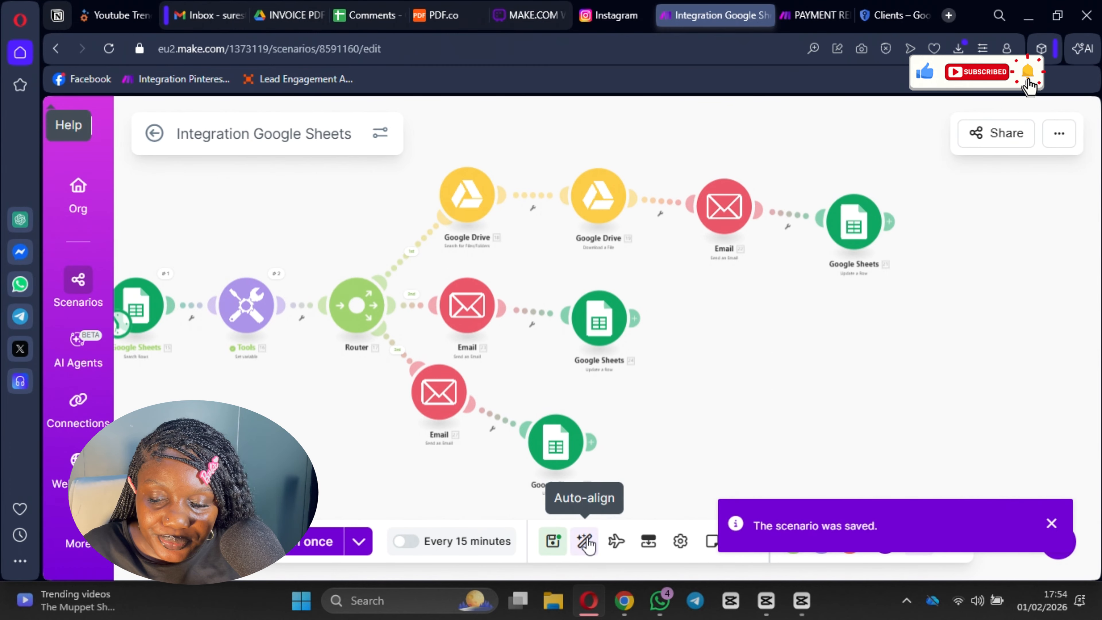
{"action": "left_click", "coordinate": [585, 541]}
{"action": "scroll", "coordinate": [887, 335], "scroll_direction": "down", "scroll_amount": 2}
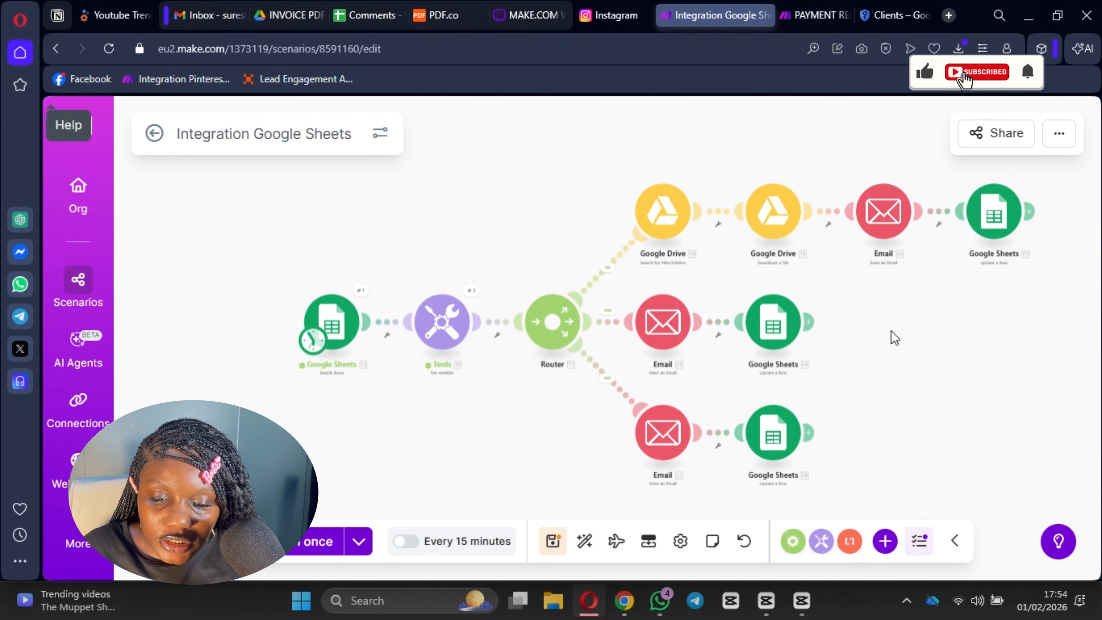
- Change the payment due period in the third route's Email content to 7days
{"action": "left_click_drag", "start_coordinate": [892, 333], "coordinate": [775, 337]}
{"action": "left_click", "coordinate": [532, 452]}
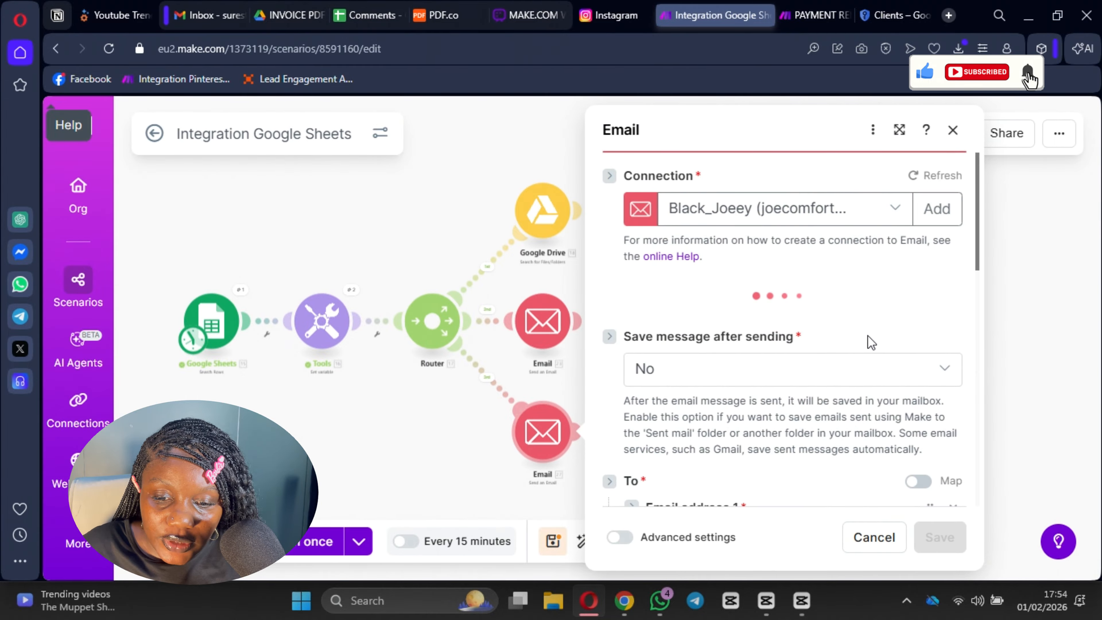
{"action": "scroll", "coordinate": [870, 340], "scroll_direction": "down", "scroll_amount": 10}
{"action": "scroll", "coordinate": [781, 348], "scroll_direction": "up", "scroll_amount": 2}
{"action": "left_click", "coordinate": [699, 252]}
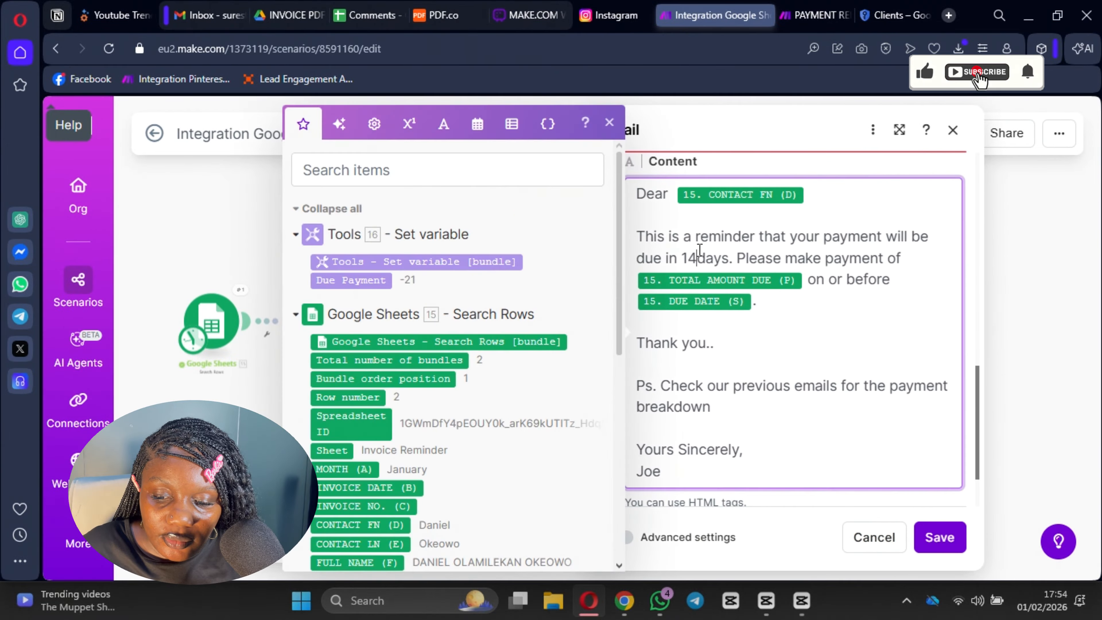
{"action": "key", "text": "BackSpace"}
{"action": "key", "text": "BackSpace"}
{"action": "type", "text": "7"}
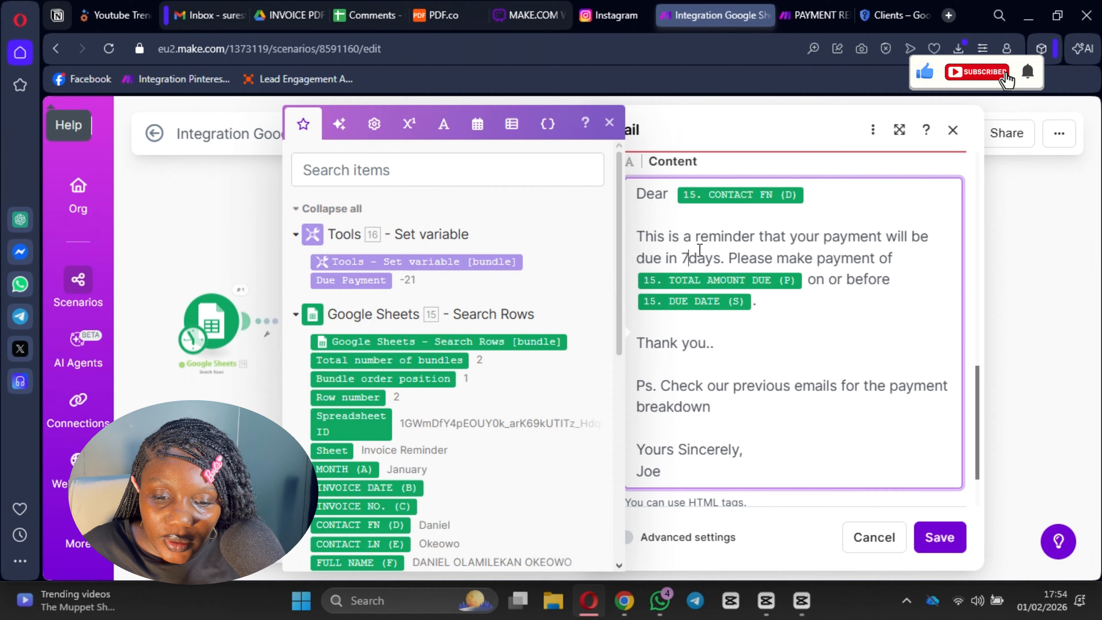
- Save the third route's Email changes and start a filter labelled "21 days" on the router's first route
{"action": "left_click", "coordinate": [939, 537]}
{"action": "scroll", "coordinate": [625, 398], "scroll_direction": "up", "scroll_amount": 5}
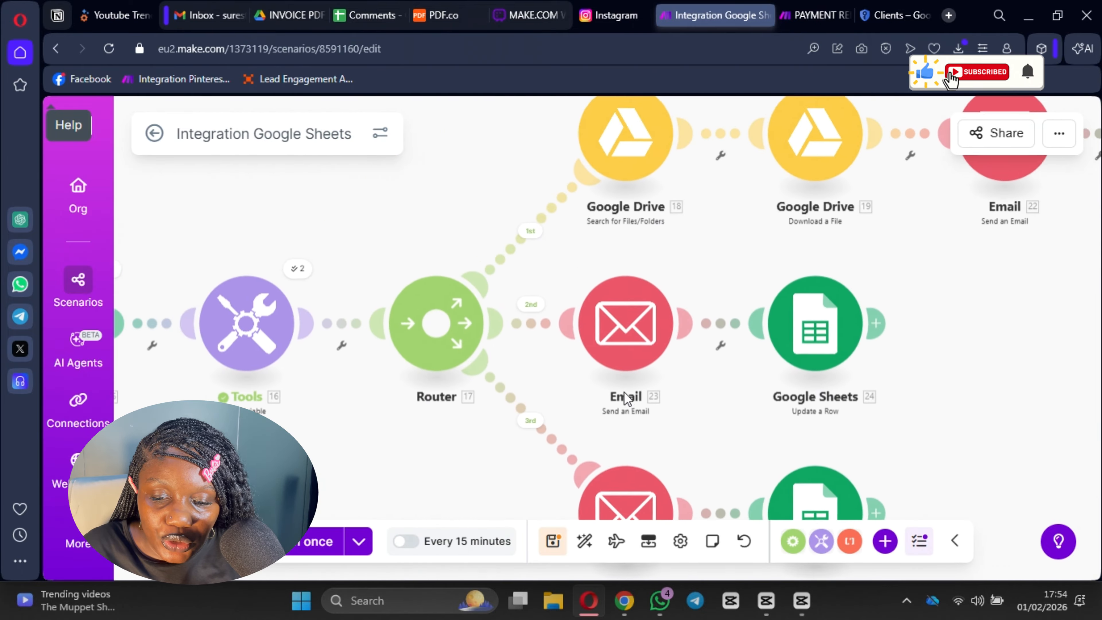
{"action": "left_click", "coordinate": [528, 236]}
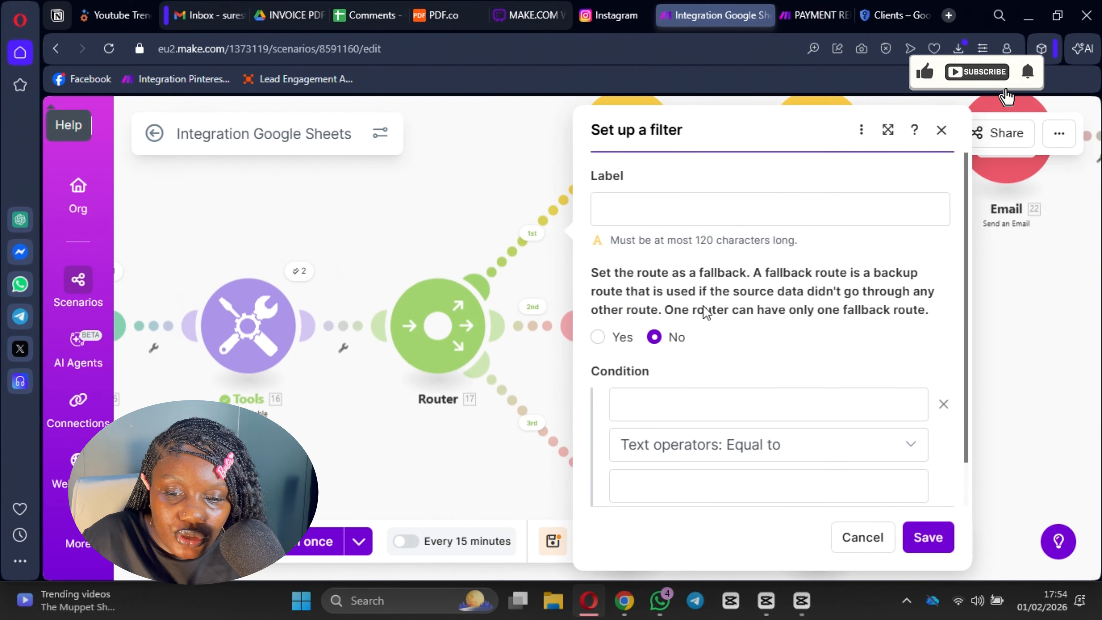
{"action": "left_click", "coordinate": [644, 217]}
{"action": "type", "text": "21 days"}
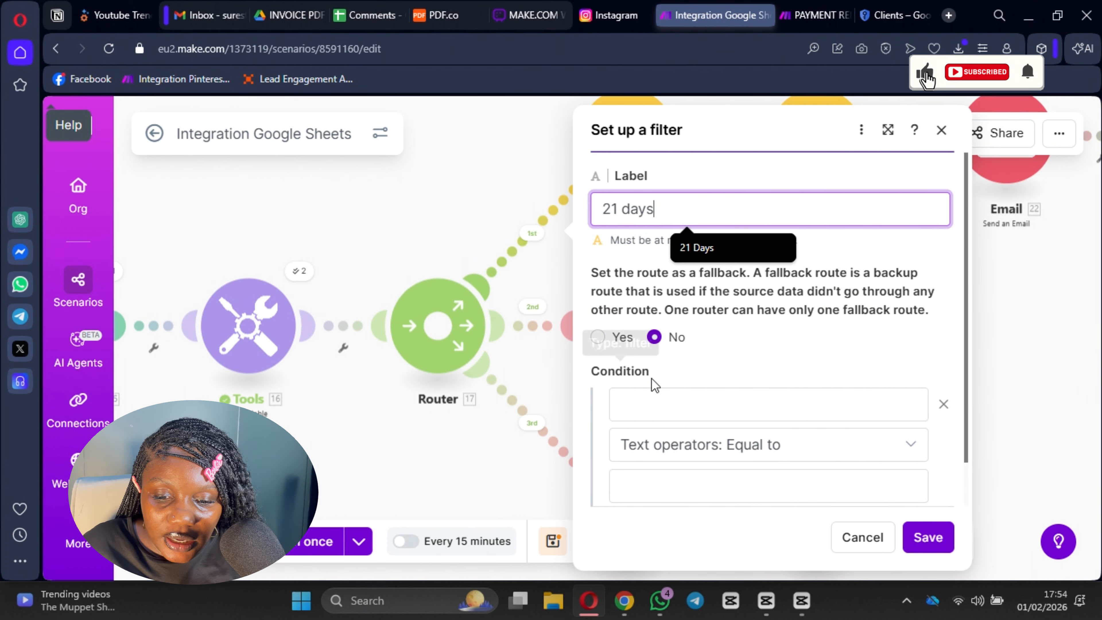
- Compare the Tools variable Due Payment with -21 in the first route filter's condition
{"action": "left_click", "coordinate": [652, 402]}
{"action": "left_click", "coordinate": [361, 280]}
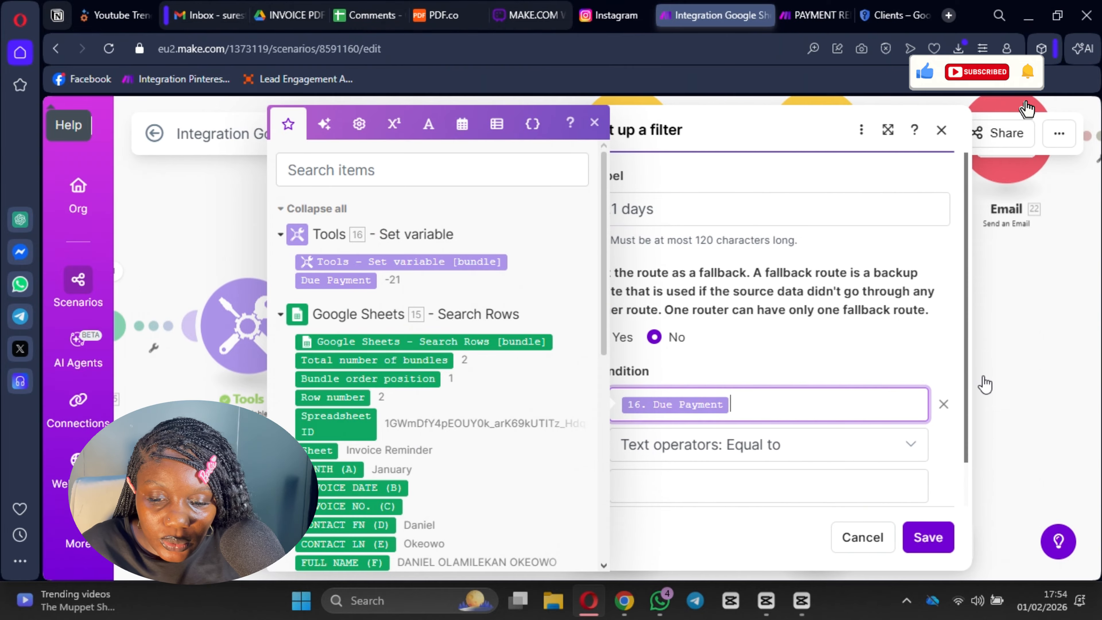
{"action": "left_click", "coordinate": [781, 486]}
{"action": "type", "text": "-21"}
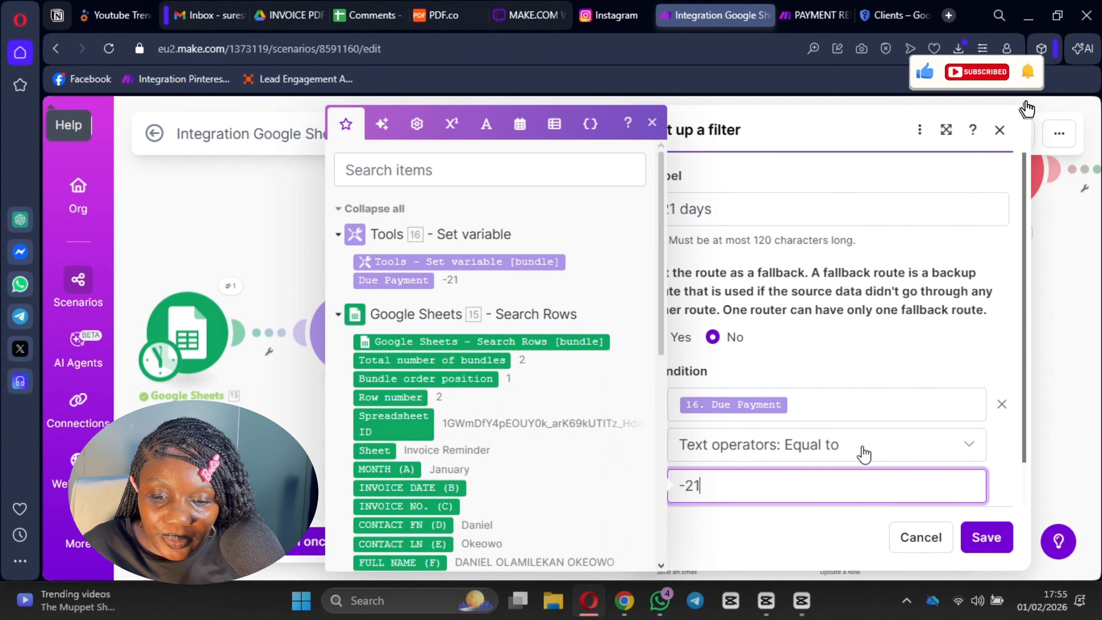
- Change the 21 days filter's operator to the numeric Equal to and save the filter
{"action": "left_click", "coordinate": [866, 451]}
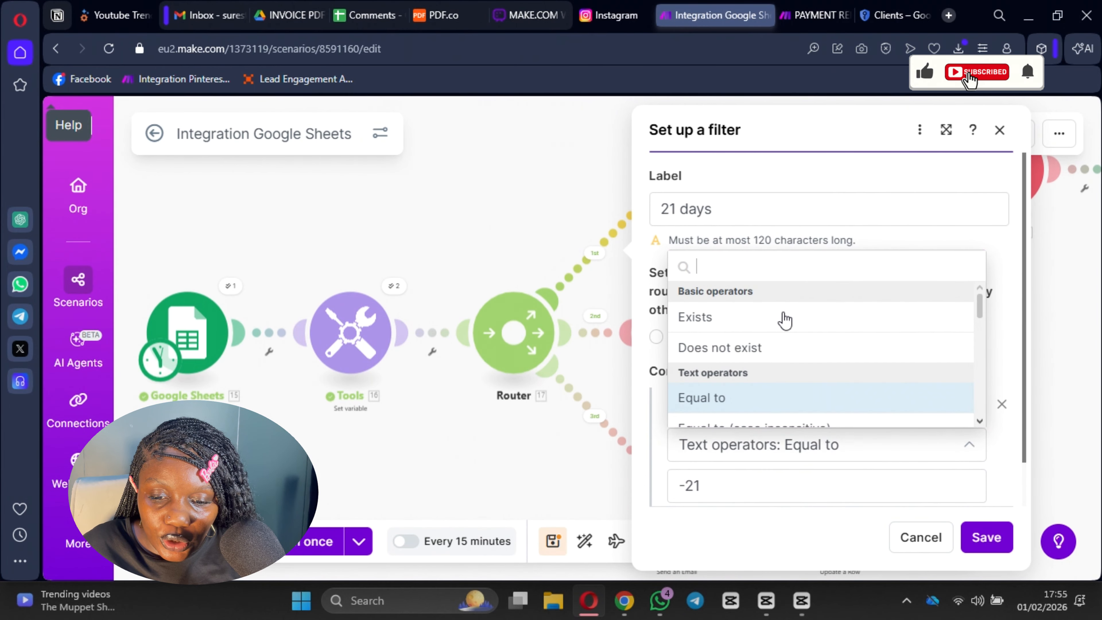
{"action": "scroll", "coordinate": [781, 330], "scroll_direction": "down", "scroll_amount": 3}
{"action": "scroll", "coordinate": [772, 343], "scroll_direction": "up", "scroll_amount": 3}
{"action": "scroll", "coordinate": [772, 348], "scroll_direction": "down", "scroll_amount": 10}
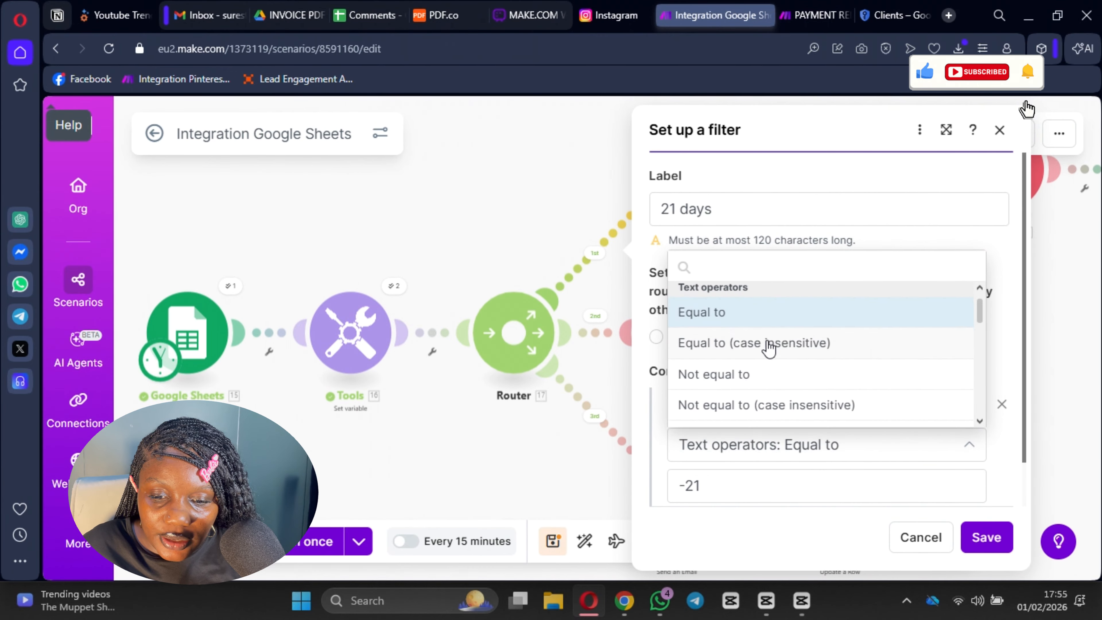
{"action": "scroll", "coordinate": [769, 363], "scroll_direction": "down", "scroll_amount": 2}
{"action": "scroll", "coordinate": [732, 348], "scroll_direction": "up", "scroll_amount": 2}
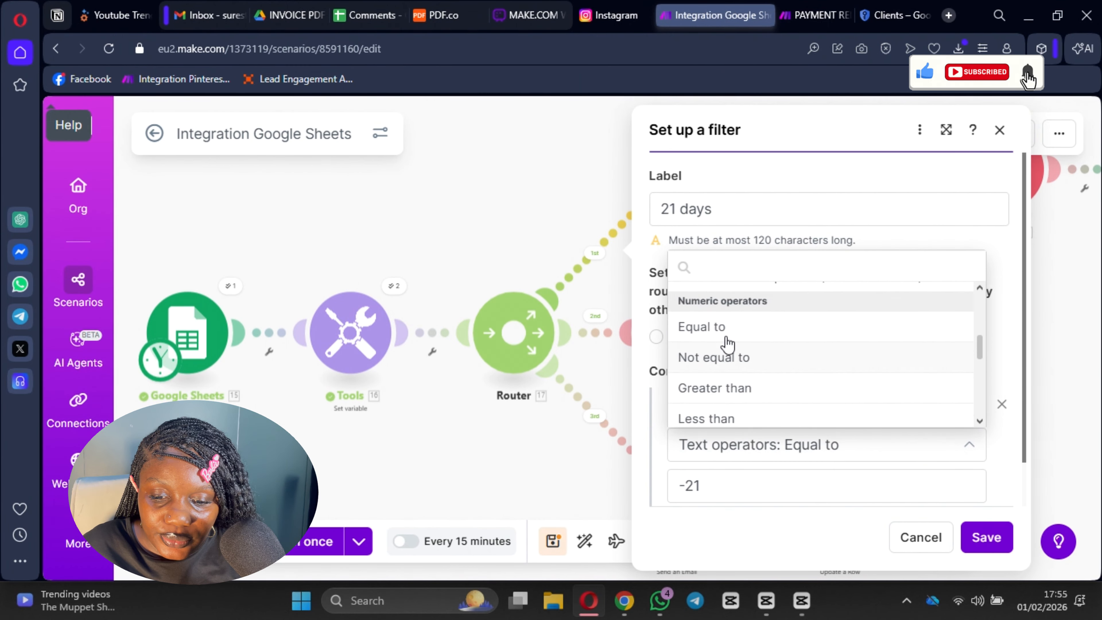
{"action": "left_click", "coordinate": [739, 391]}
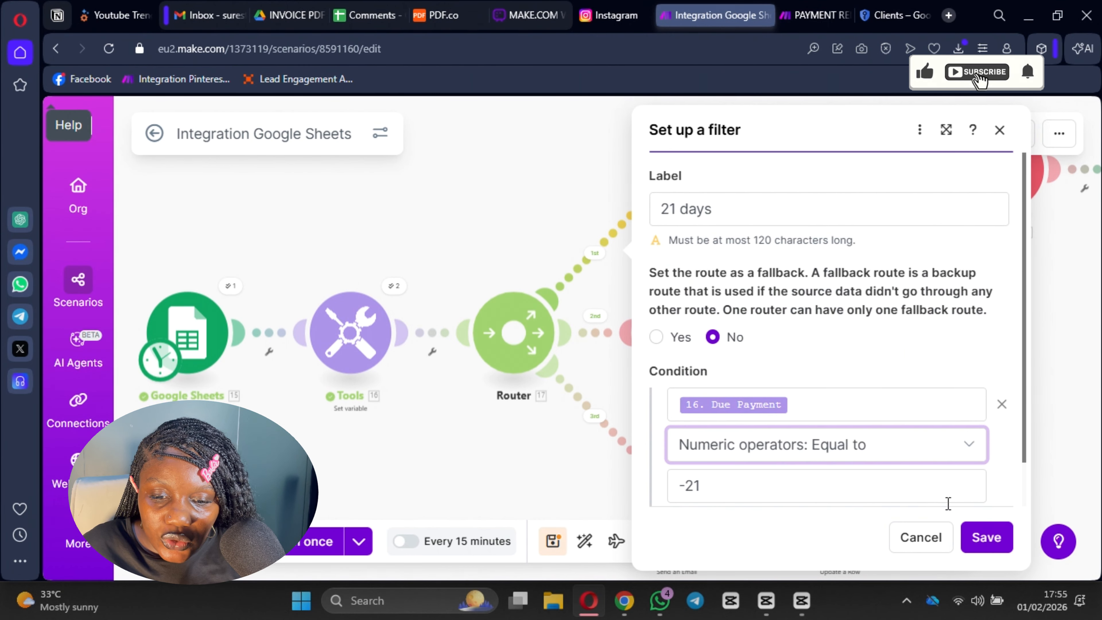
{"action": "left_click", "coordinate": [991, 543]}
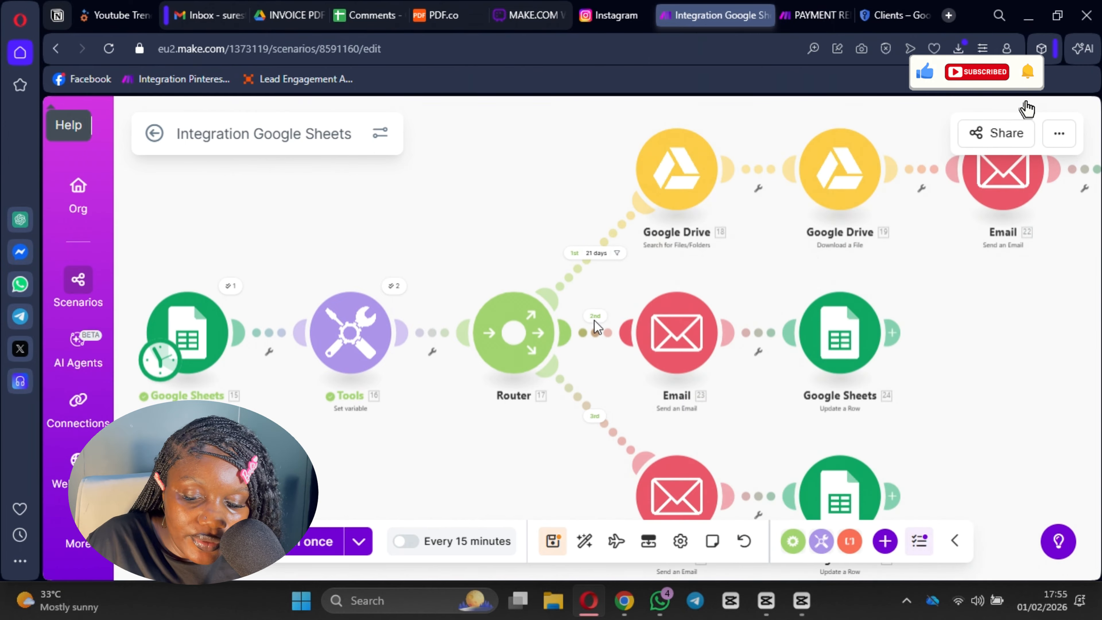
- Start a filter labelled "7 days" on the router's second route, comparing Due Payment with -7
{"action": "left_click", "coordinate": [596, 331]}
{"action": "left_click", "coordinate": [693, 211]}
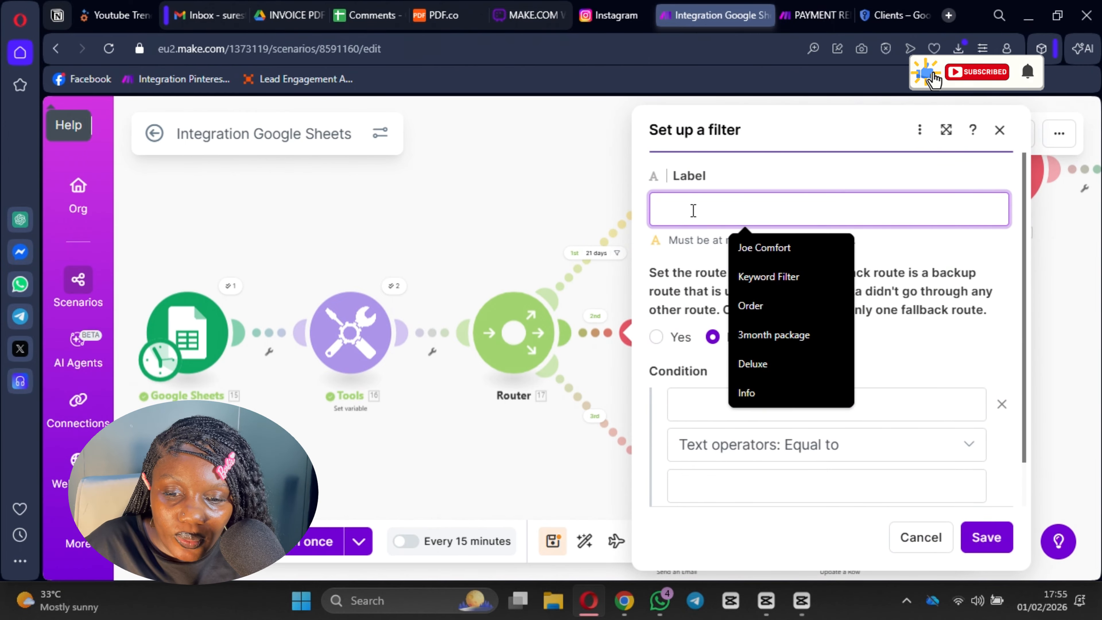
{"action": "left_click", "coordinate": [694, 211]}
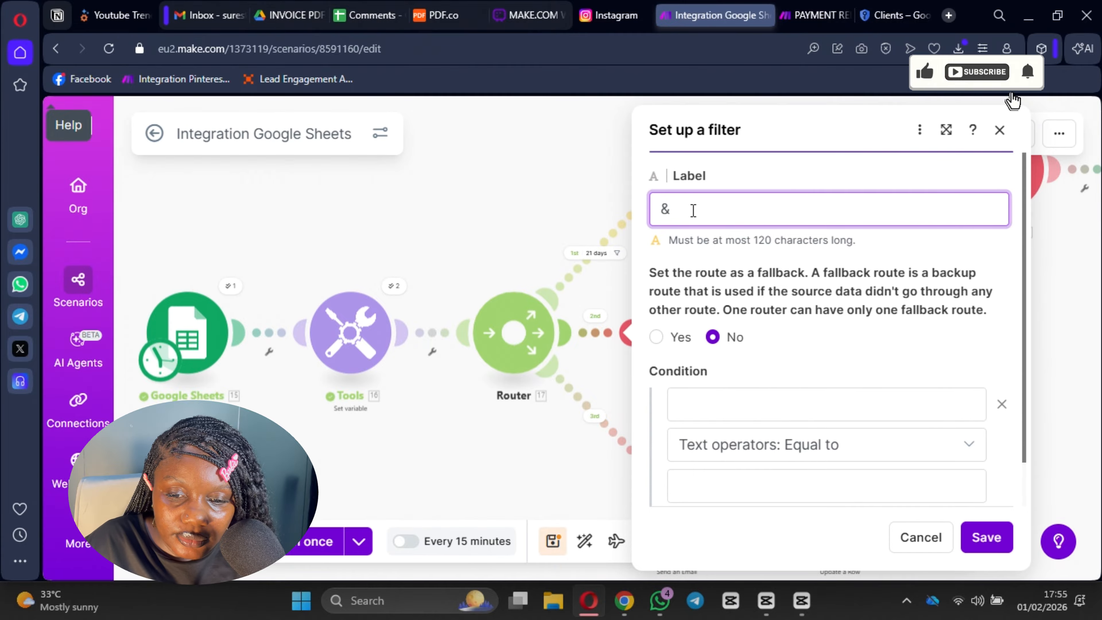
{"action": "type", "text": "7 days"}
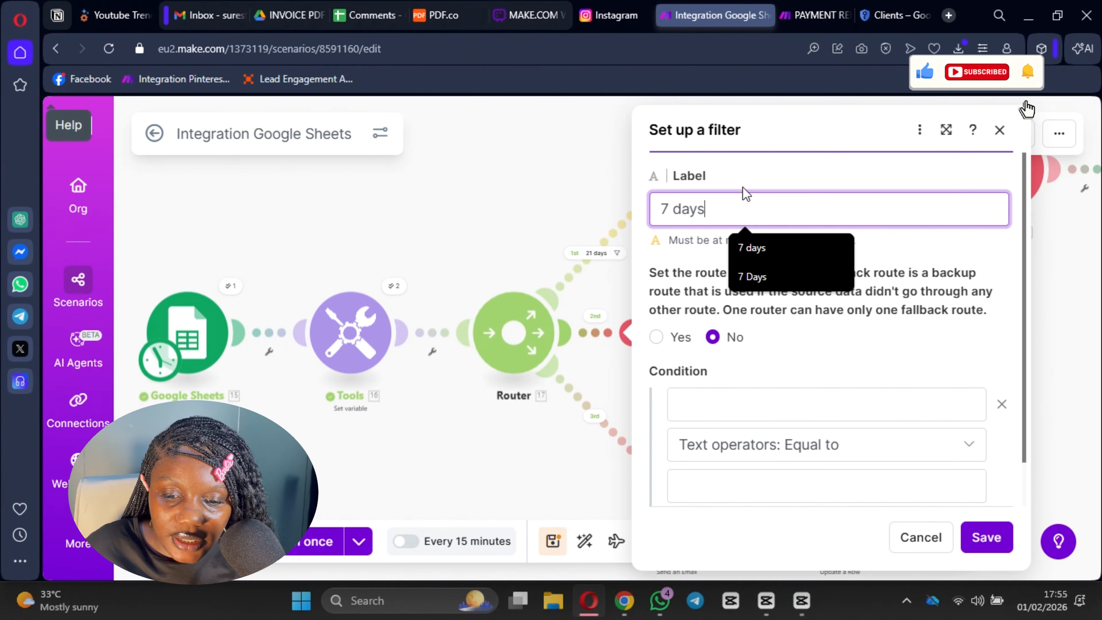
{"action": "scroll", "coordinate": [778, 372], "scroll_direction": "down", "scroll_amount": 1}
{"action": "left_click", "coordinate": [763, 354]}
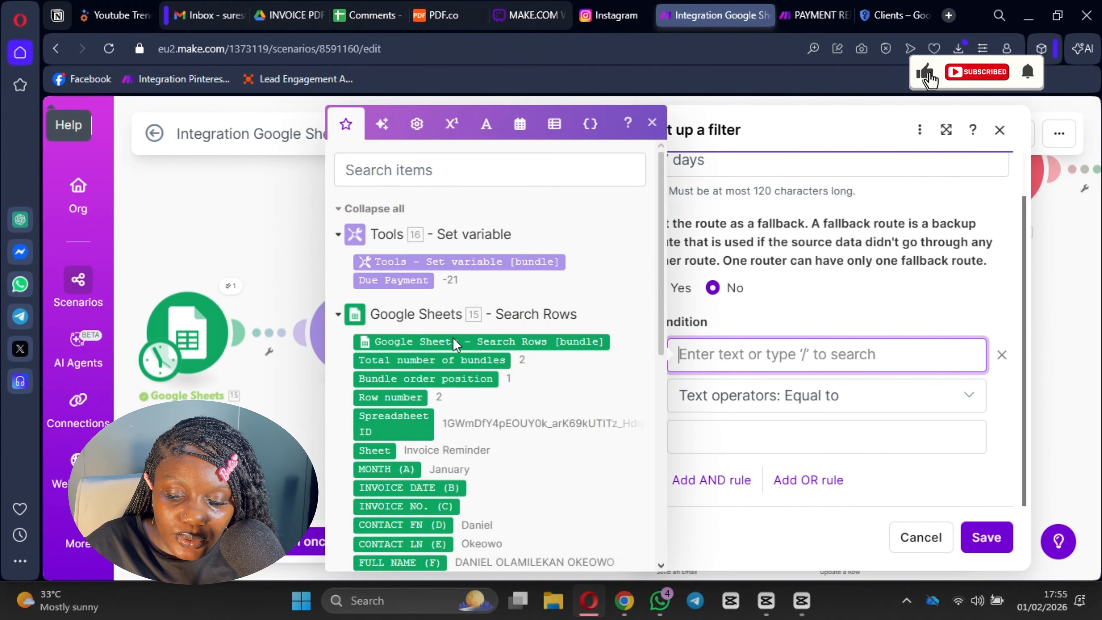
{"action": "left_click", "coordinate": [431, 280]}
{"action": "left_click", "coordinate": [734, 424]}
{"action": "type", "text": "-7"}
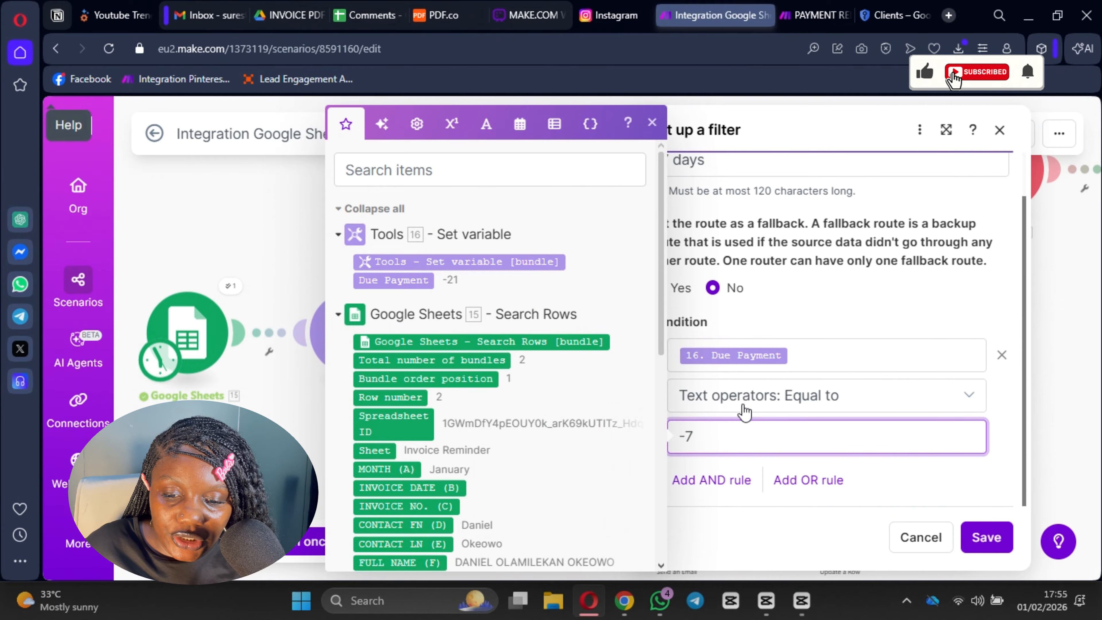
- Set the second route filter's operator to the numeric Equal to and save the filter
{"action": "left_click", "coordinate": [744, 413]}
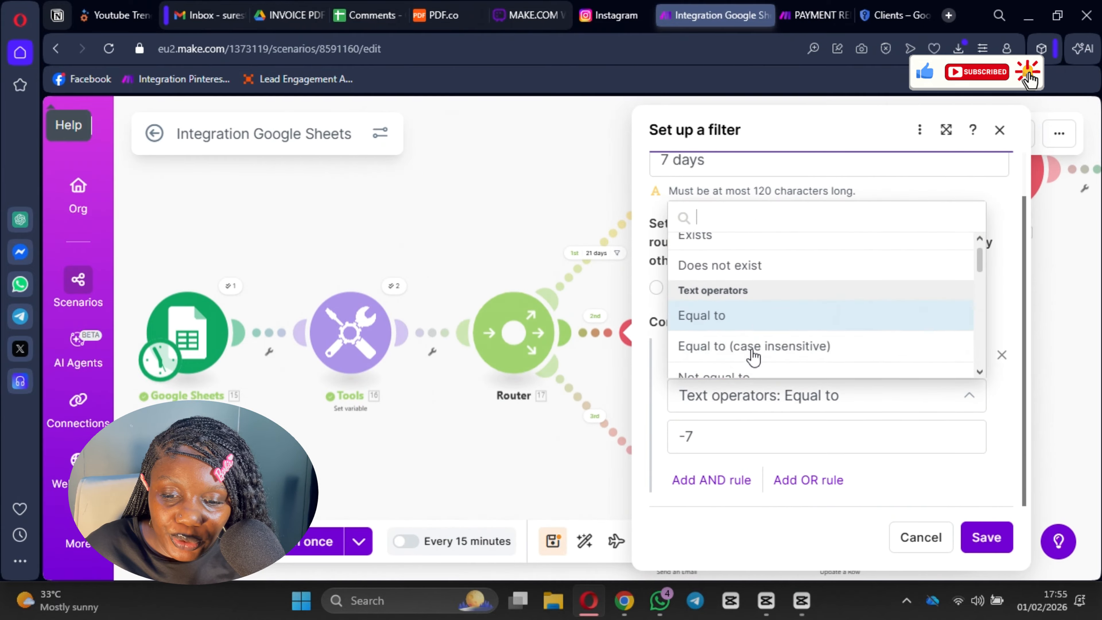
{"action": "scroll", "coordinate": [753, 348], "scroll_direction": "down", "scroll_amount": 8}
{"action": "scroll", "coordinate": [755, 337], "scroll_direction": "up", "scroll_amount": 5}
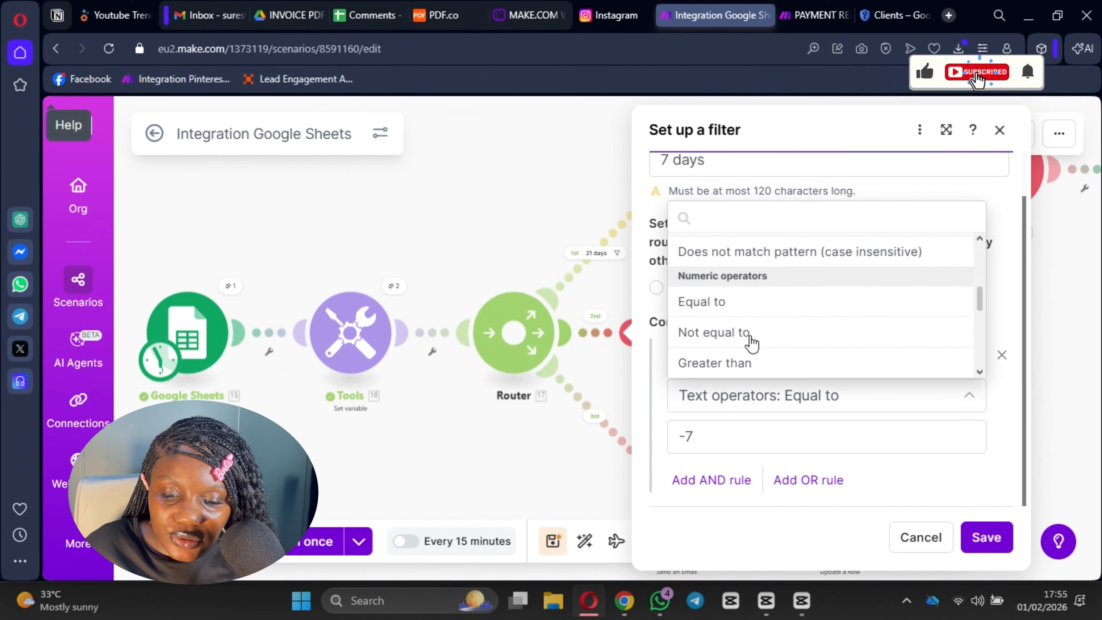
{"action": "left_click", "coordinate": [712, 257]}
{"action": "left_click", "coordinate": [990, 542]}
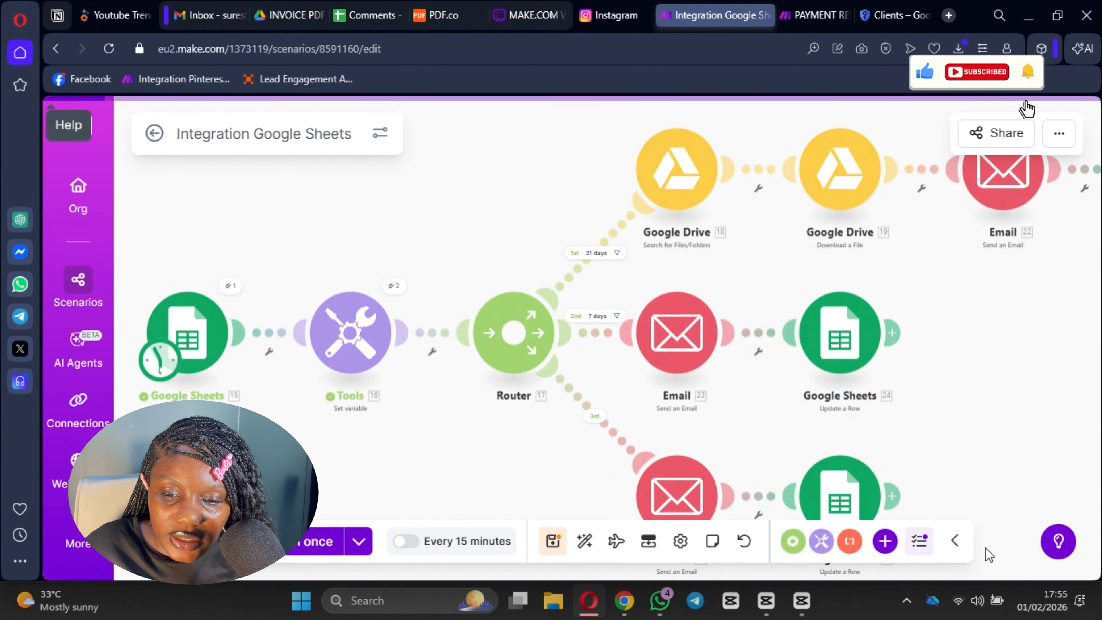
- Start a filter on the router's third route and label it "7 days"
{"action": "left_click", "coordinate": [593, 417]}
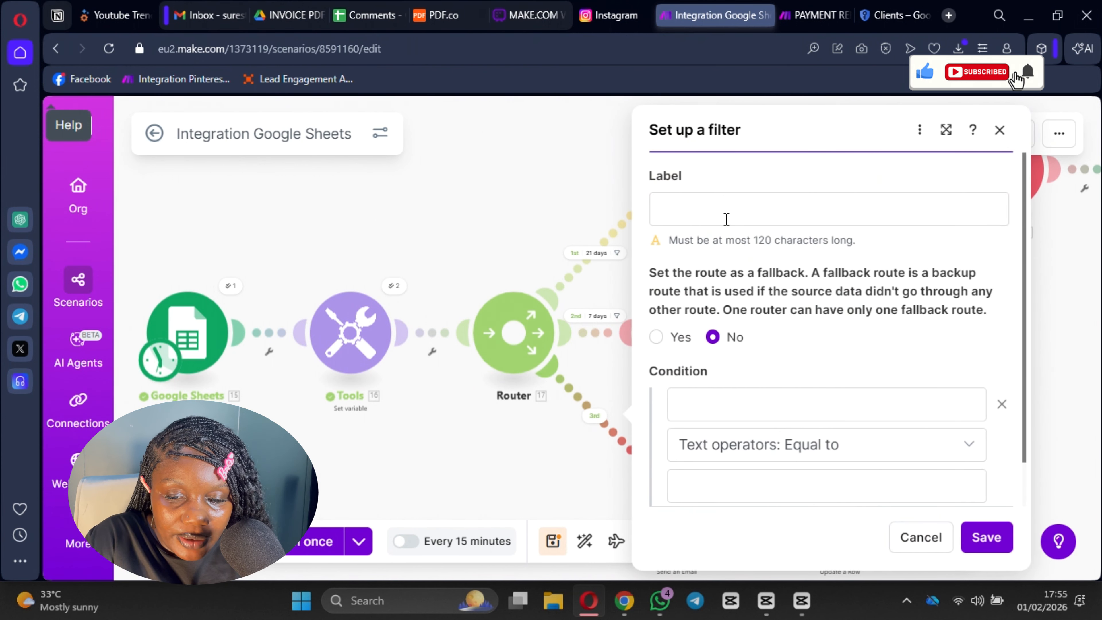
{"action": "left_click", "coordinate": [726, 212]}
{"action": "type", "text": "14"}
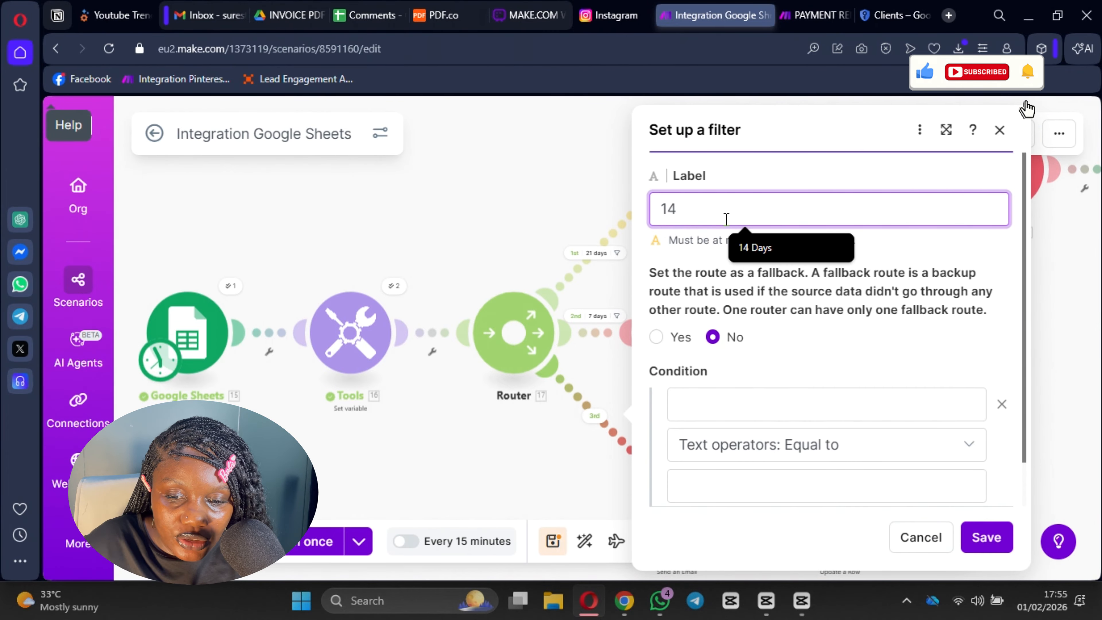
{"action": "key", "text": "BackSpace"}
{"action": "key", "text": "BackSpace"}
{"action": "key", "text": "BackSpace"}
{"action": "type", "text": "7 days"}
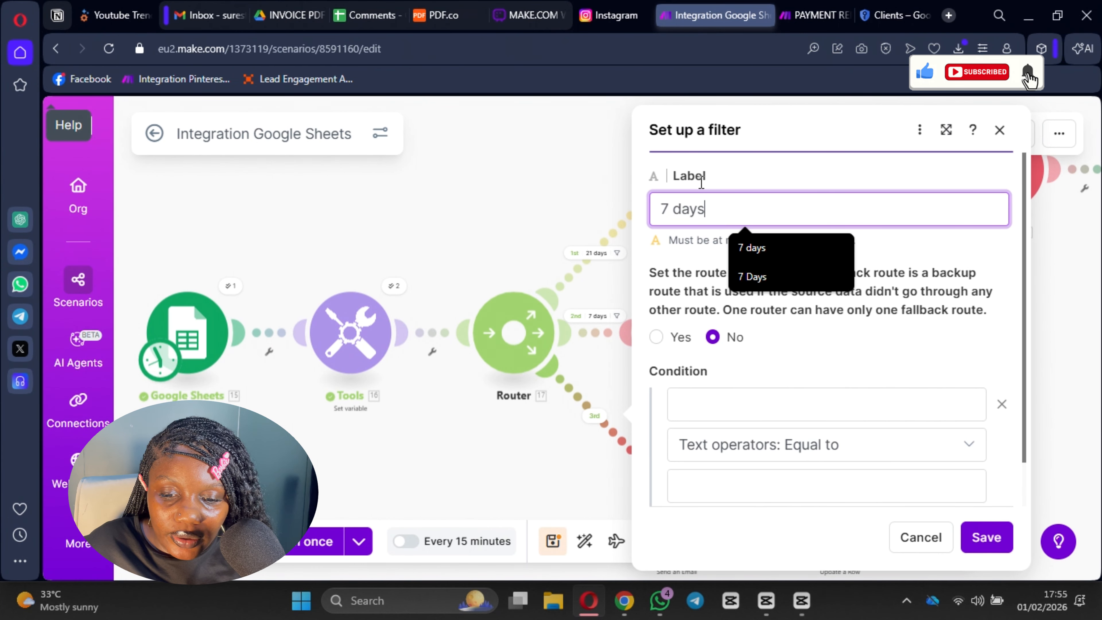
- Set the third route filter's condition to Due Payment numerically equal to -7 and save the filter
{"action": "scroll", "coordinate": [813, 311], "scroll_direction": "down", "scroll_amount": 1}
{"action": "left_click", "coordinate": [815, 353]}
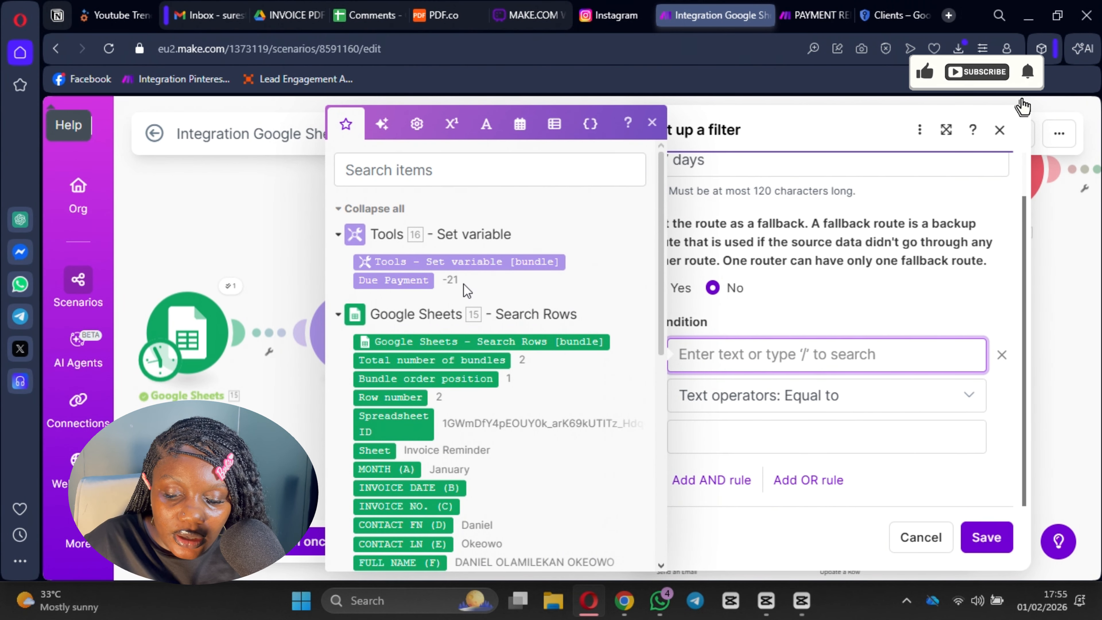
{"action": "left_click", "coordinate": [392, 280]}
{"action": "left_click", "coordinate": [754, 435]}
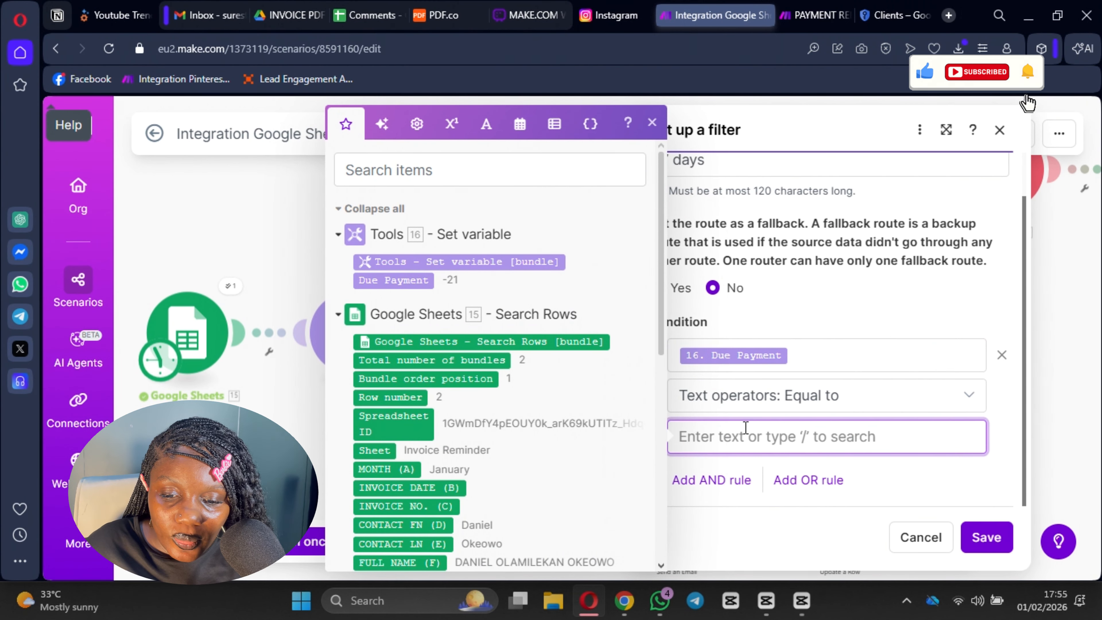
{"action": "type", "text": "-7"}
{"action": "left_click", "coordinate": [824, 394]}
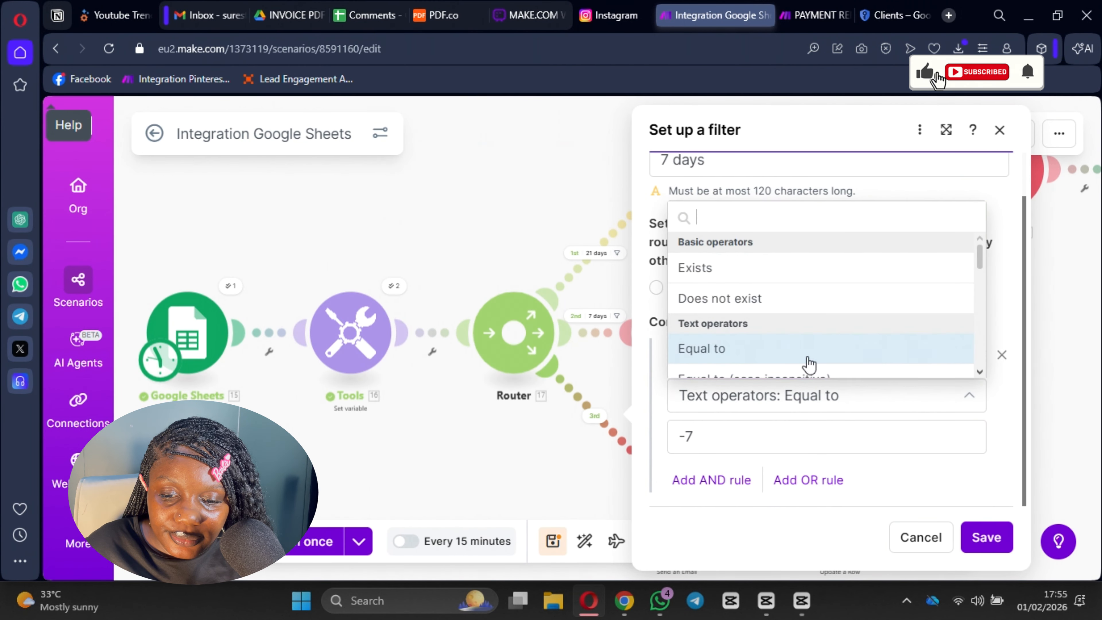
{"action": "scroll", "coordinate": [789, 300], "scroll_direction": "down", "scroll_amount": 5}
{"action": "scroll", "coordinate": [793, 307], "scroll_direction": "down", "scroll_amount": 4}
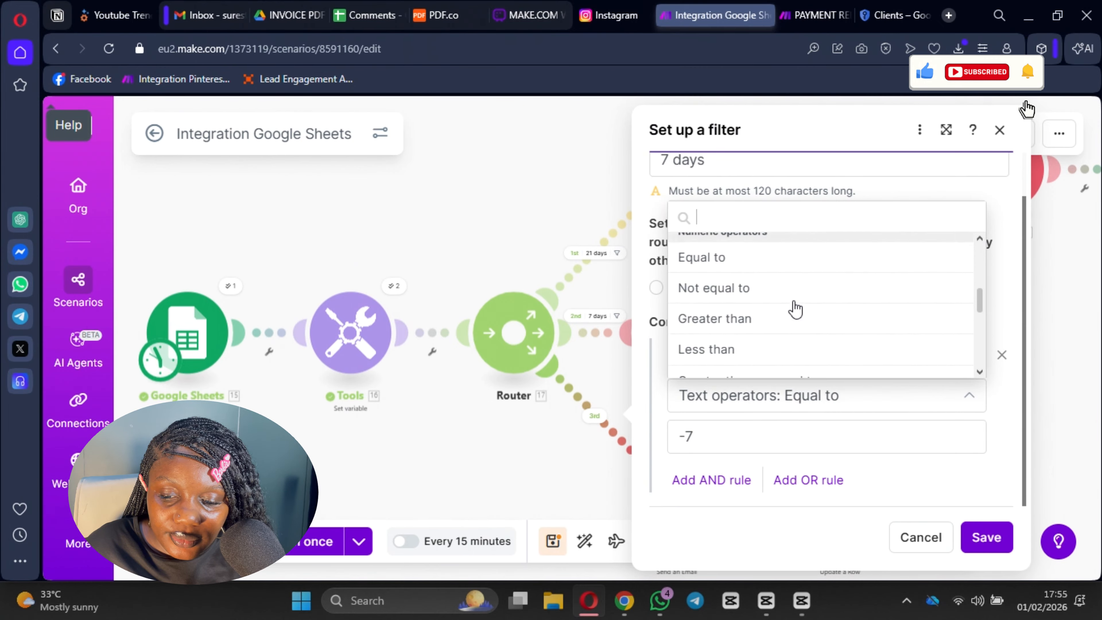
{"action": "scroll", "coordinate": [755, 306], "scroll_direction": "up", "scroll_amount": 2}
{"action": "left_click", "coordinate": [702, 339]}
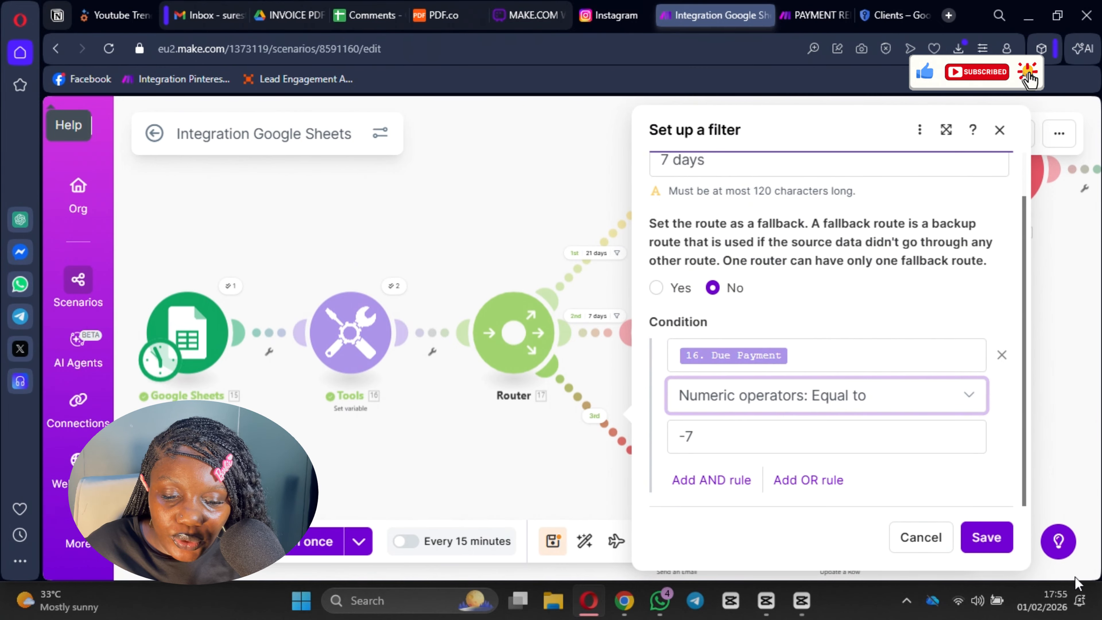
{"action": "left_click", "coordinate": [987, 537]}
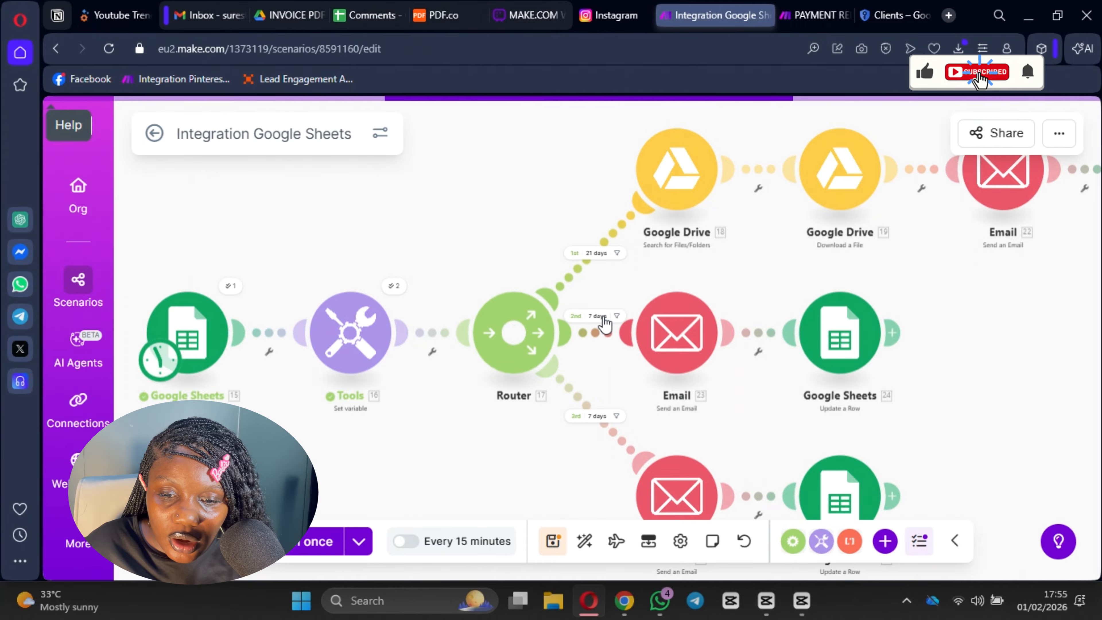
- Relabel the second route's filter "14 days", update its comparison value to match, and save the filter
{"action": "left_click", "coordinate": [616, 317]}
{"action": "scroll", "coordinate": [776, 386], "scroll_direction": "down", "scroll_amount": 1}
{"action": "left_click", "coordinate": [663, 161]}
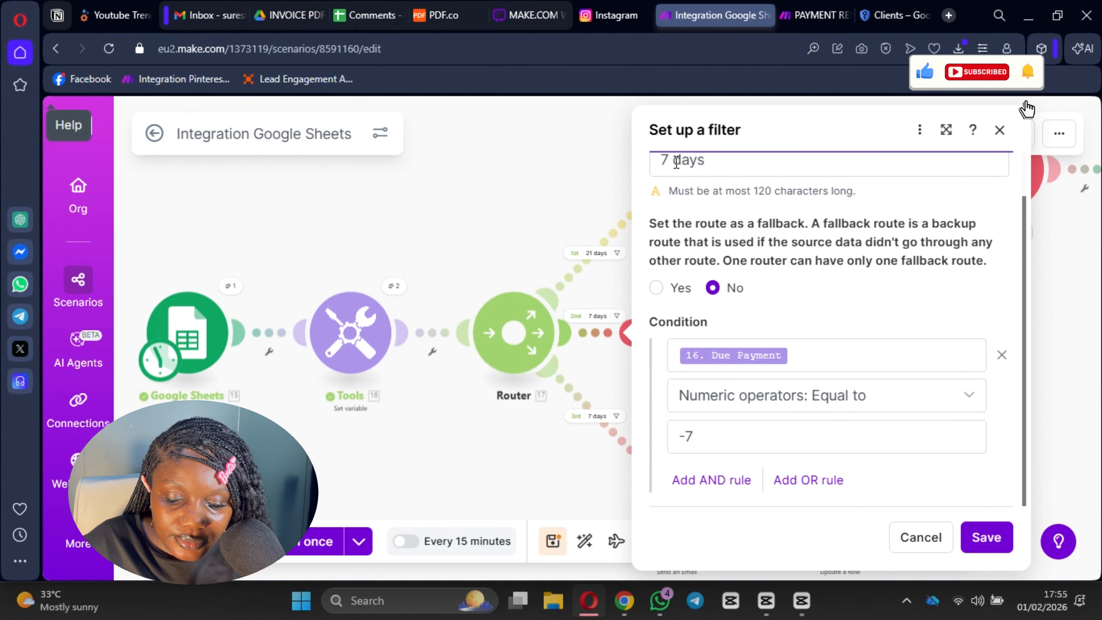
{"action": "key", "text": "Delete"}
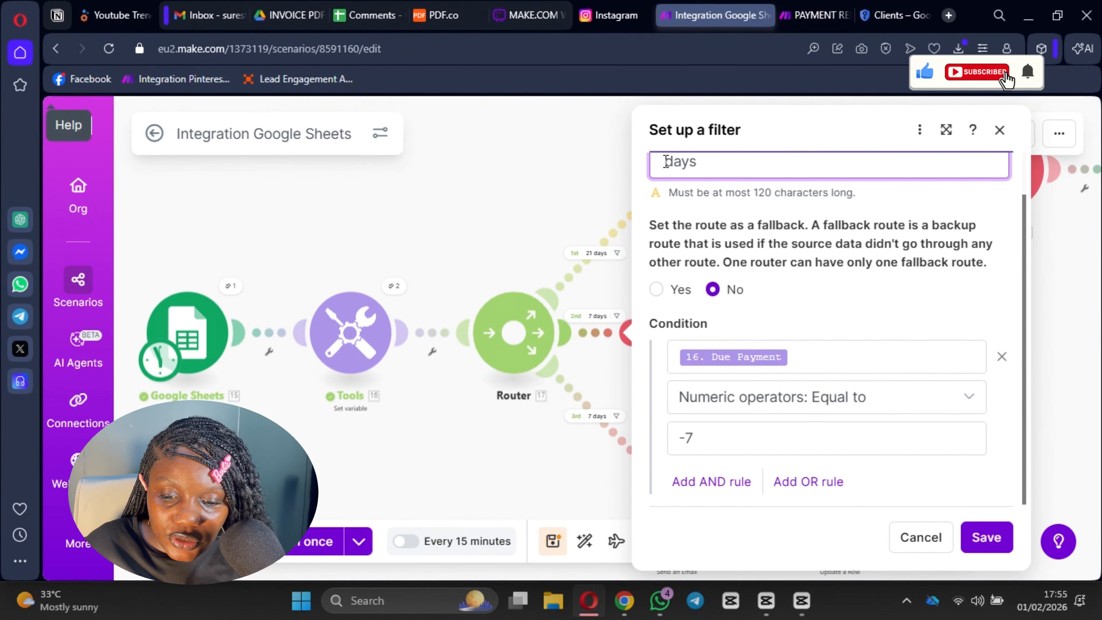
{"action": "type", "text": "14"}
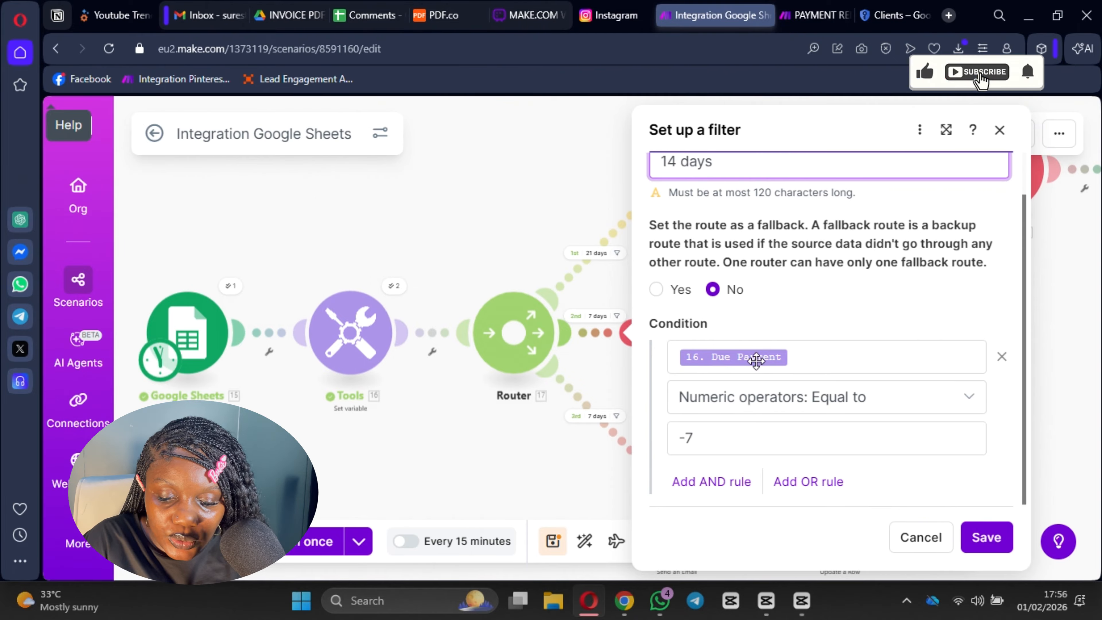
{"action": "left_click", "coordinate": [732, 429]}
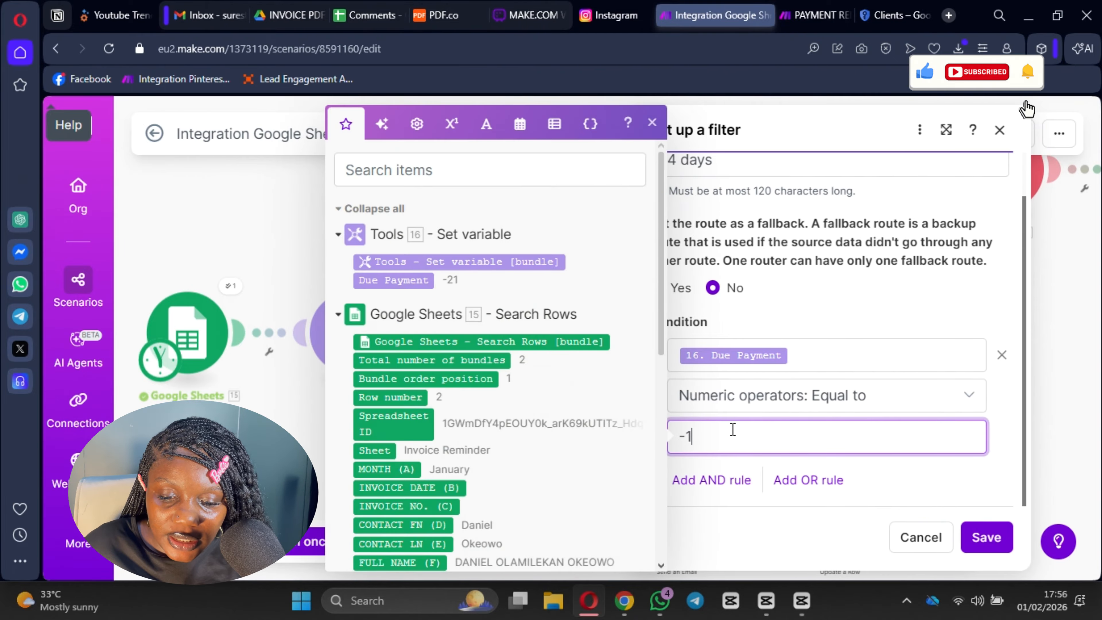
{"action": "left_click", "coordinate": [986, 537]}
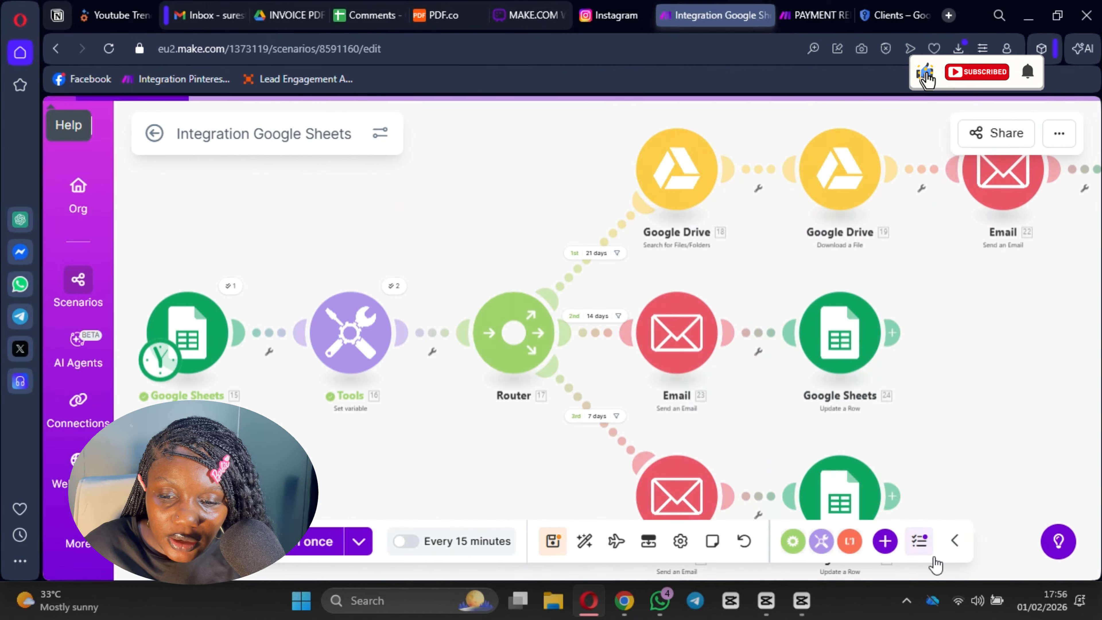
- Save the scenario and run it once to test all three reminder routes
{"action": "left_click", "coordinate": [558, 545]}
{"action": "scroll", "coordinate": [942, 327], "scroll_direction": "down", "scroll_amount": 2}
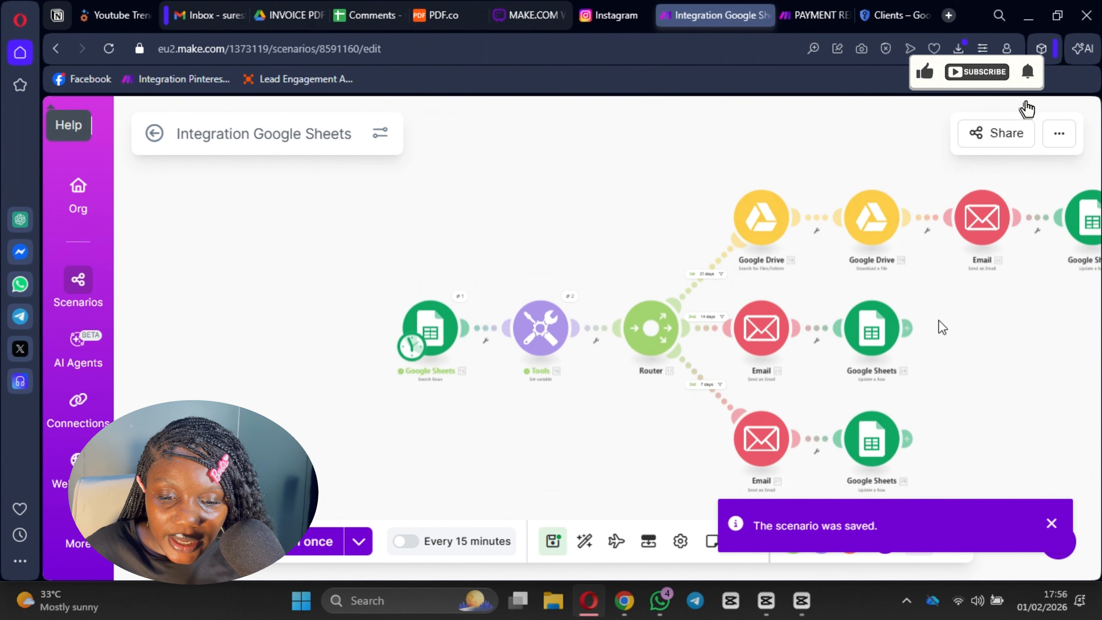
{"action": "left_click_drag", "start_coordinate": [978, 361], "coordinate": [734, 306]}
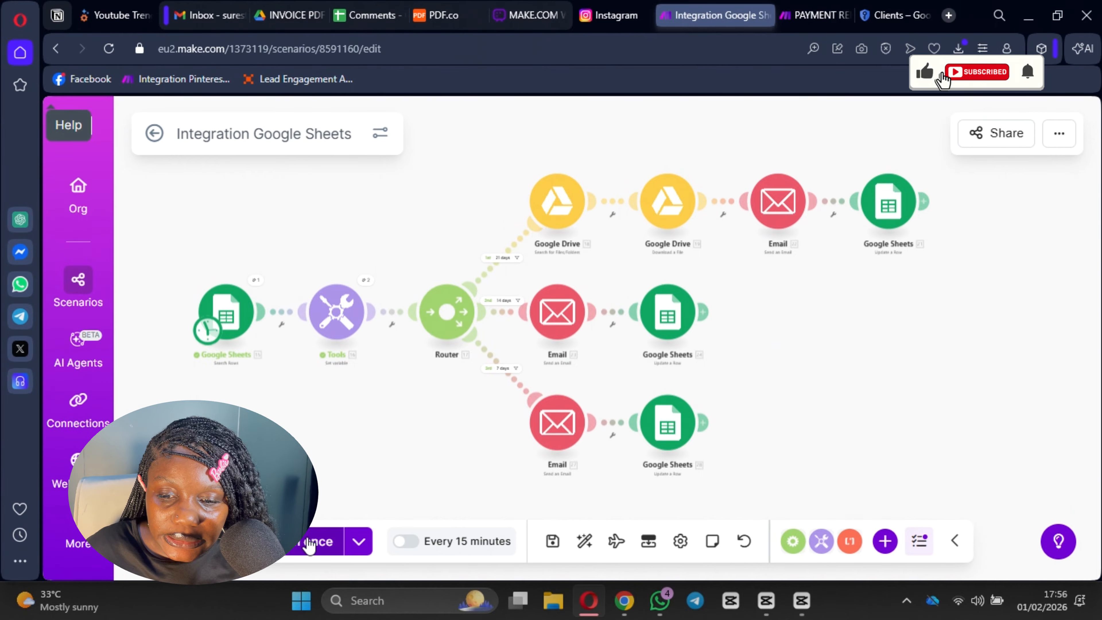
{"action": "left_click", "coordinate": [309, 542]}
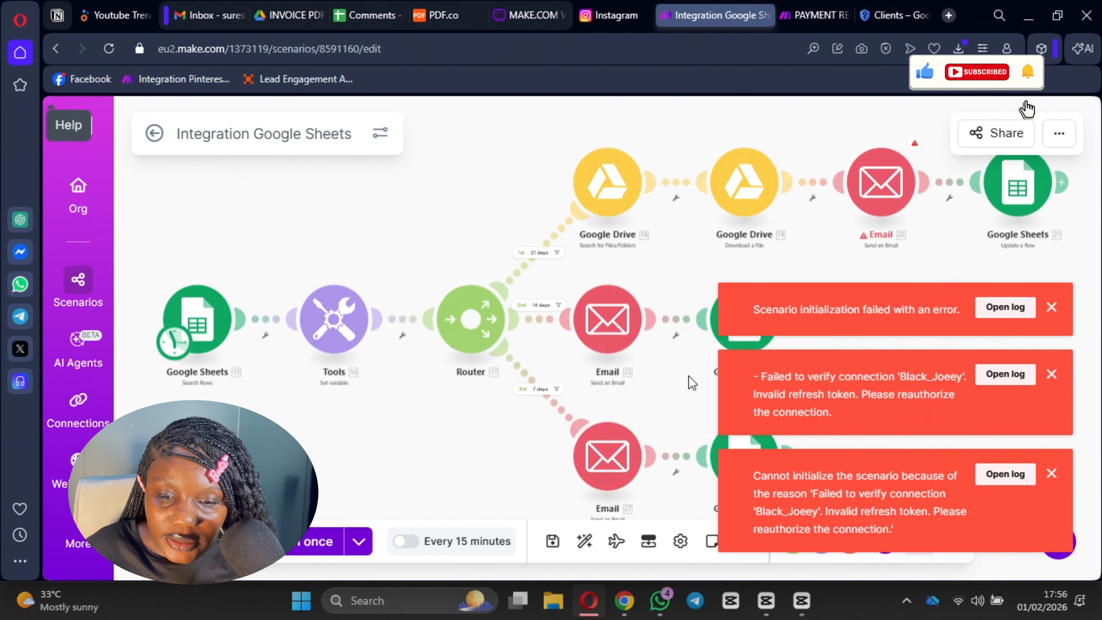
- Try reselecting the existing email connection in the 21-day route's Email module and save the module
{"action": "left_click", "coordinate": [881, 182]}
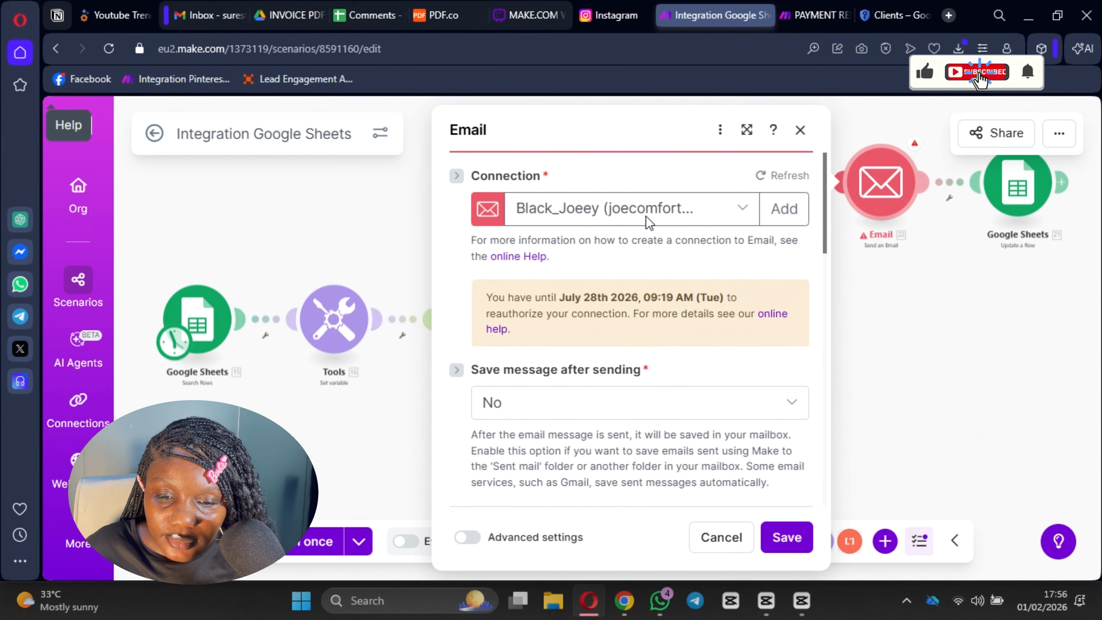
{"action": "scroll", "coordinate": [661, 230], "scroll_direction": "down", "scroll_amount": 2}
{"action": "scroll", "coordinate": [660, 234], "scroll_direction": "up", "scroll_amount": 2}
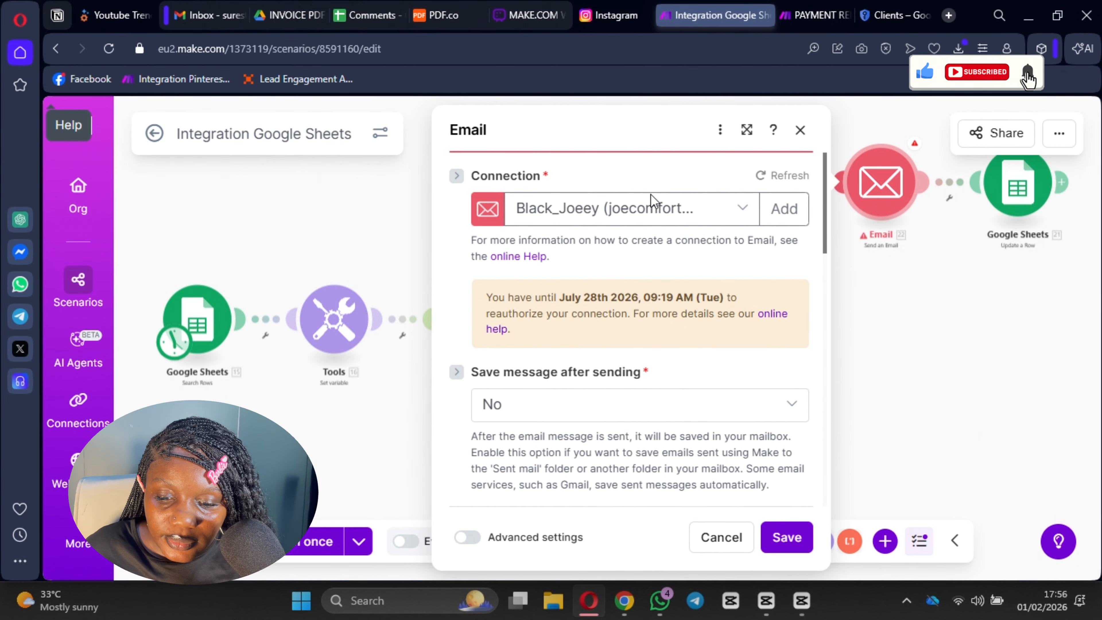
{"action": "left_click", "coordinate": [650, 209]}
{"action": "left_click", "coordinate": [625, 270]}
{"action": "left_click", "coordinate": [787, 537]}
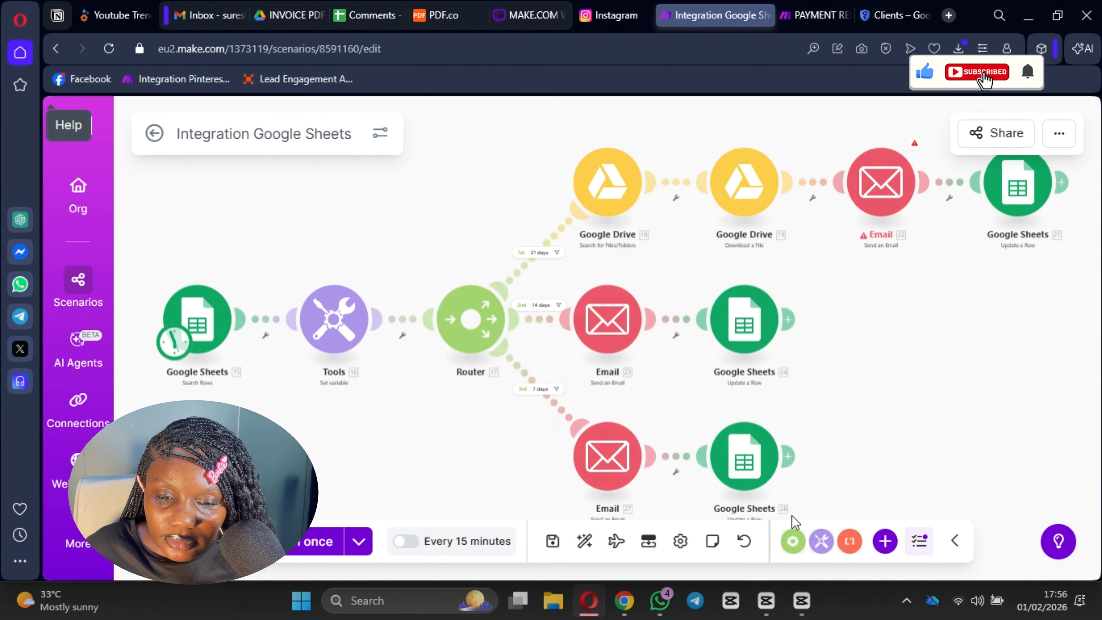
{"action": "right_click", "coordinate": [873, 181]}
{"action": "left_click", "coordinate": [940, 222]}
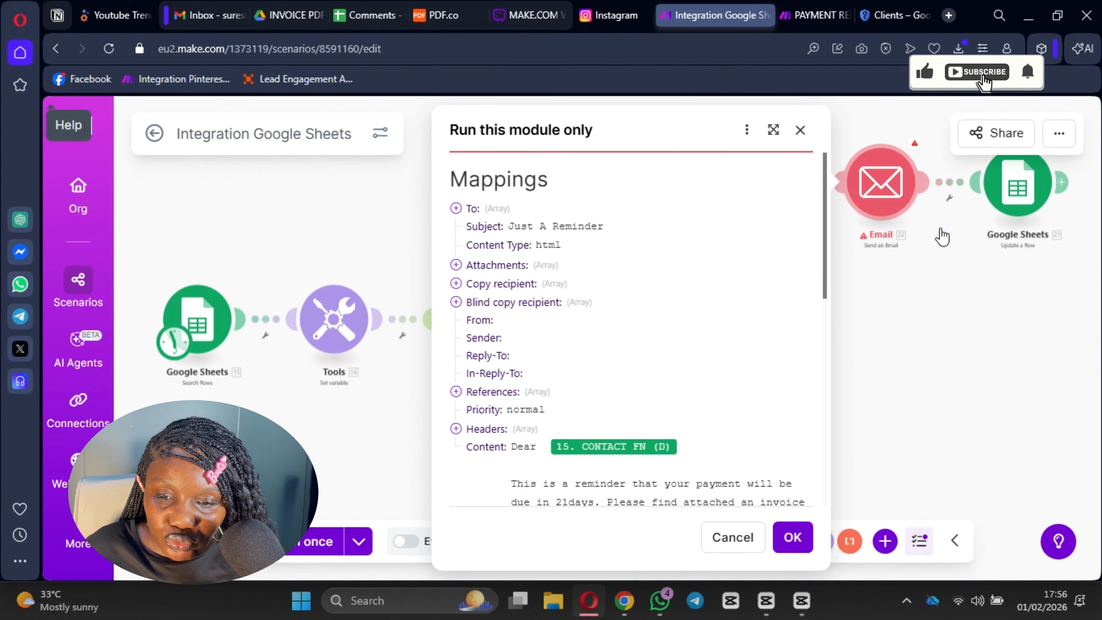
{"action": "scroll", "coordinate": [676, 318], "scroll_direction": "down", "scroll_amount": 8}
{"action": "scroll", "coordinate": [694, 318], "scroll_direction": "up", "scroll_amount": 5}
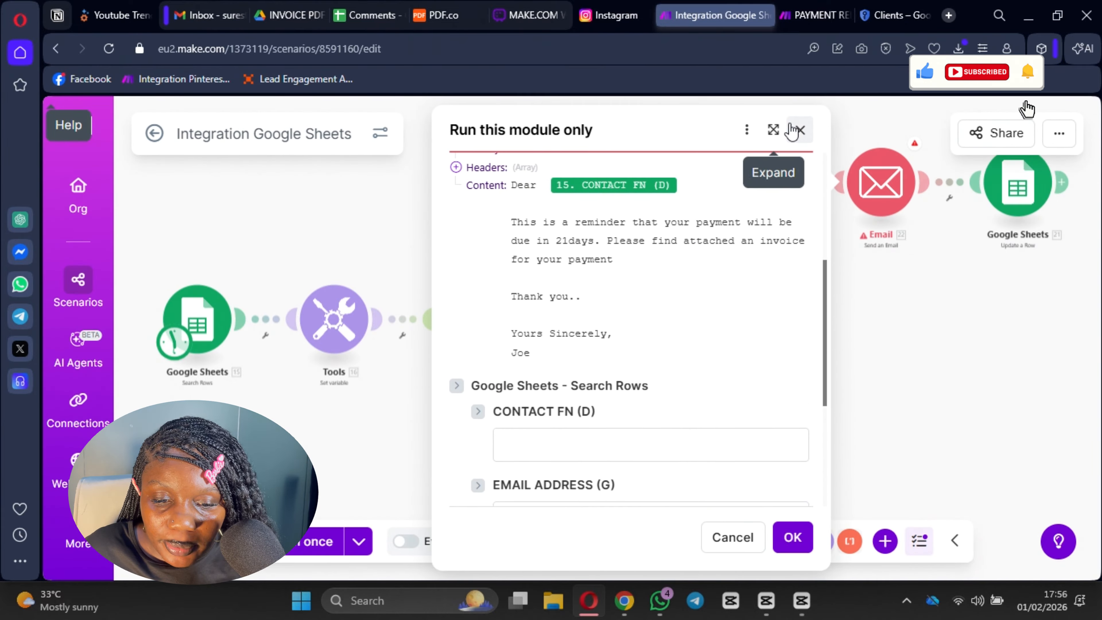
{"action": "left_click", "coordinate": [801, 130]}
{"action": "left_click", "coordinate": [898, 15]}
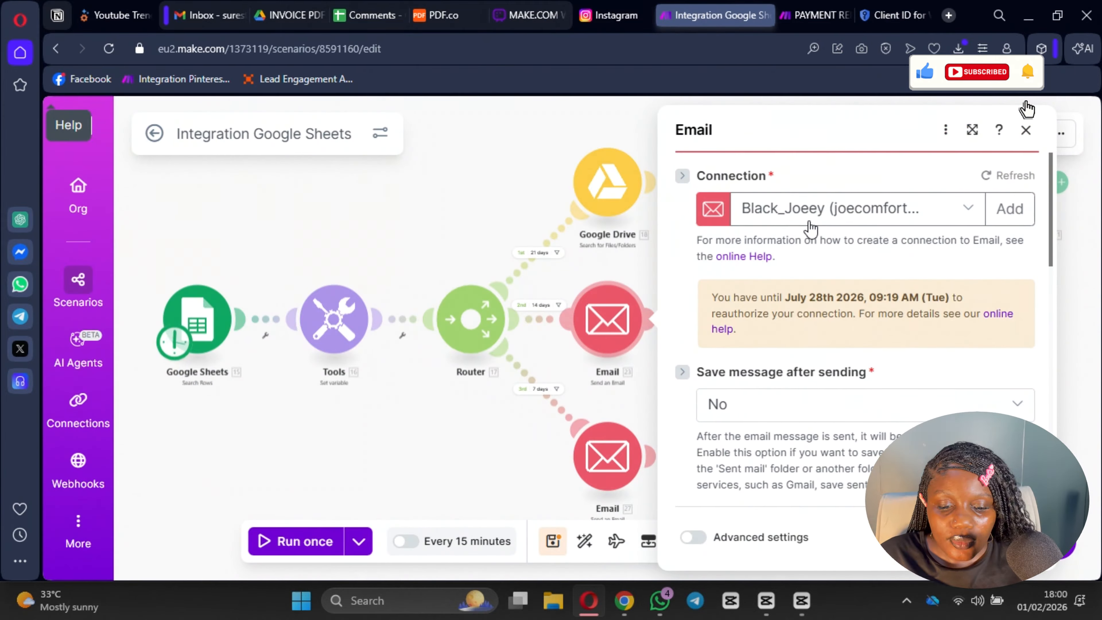
- Switch the 14-day route's Email module to the Thisisit connection and save the module
{"action": "left_click", "coordinate": [744, 215]}
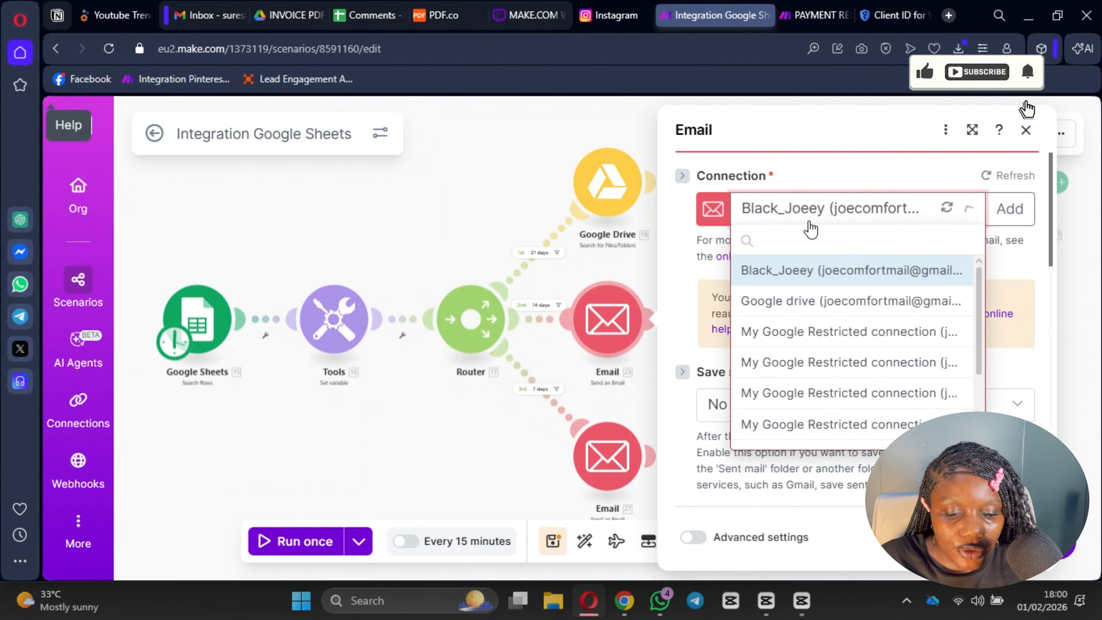
{"action": "left_click", "coordinate": [822, 535]}
{"action": "scroll", "coordinate": [865, 347], "scroll_direction": "down", "scroll_amount": 10}
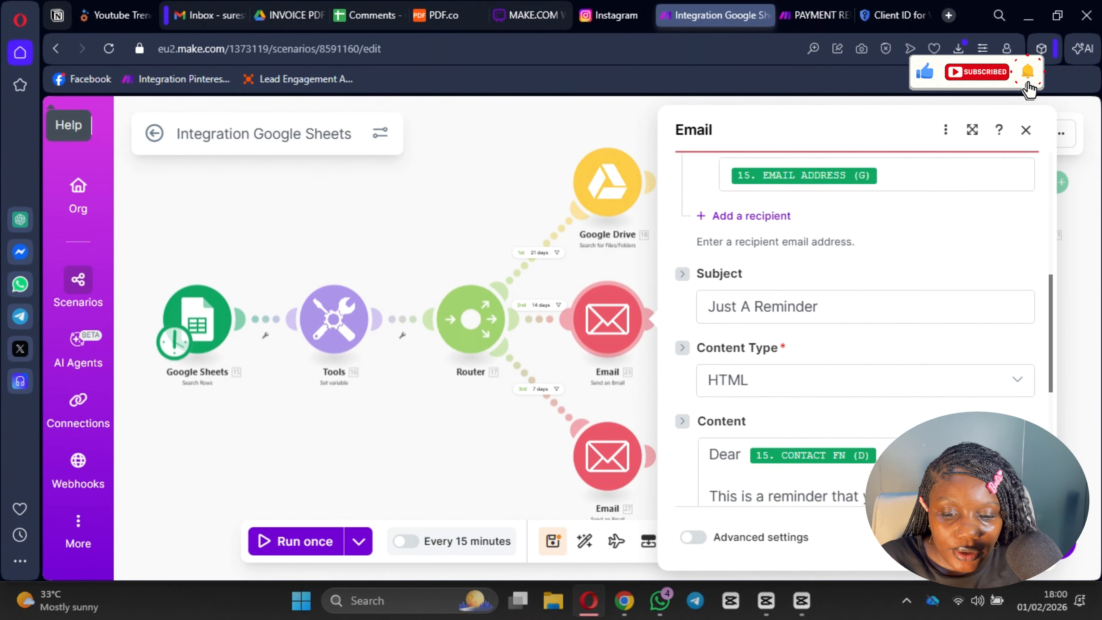
{"action": "scroll", "coordinate": [840, 367], "scroll_direction": "up", "scroll_amount": 10}
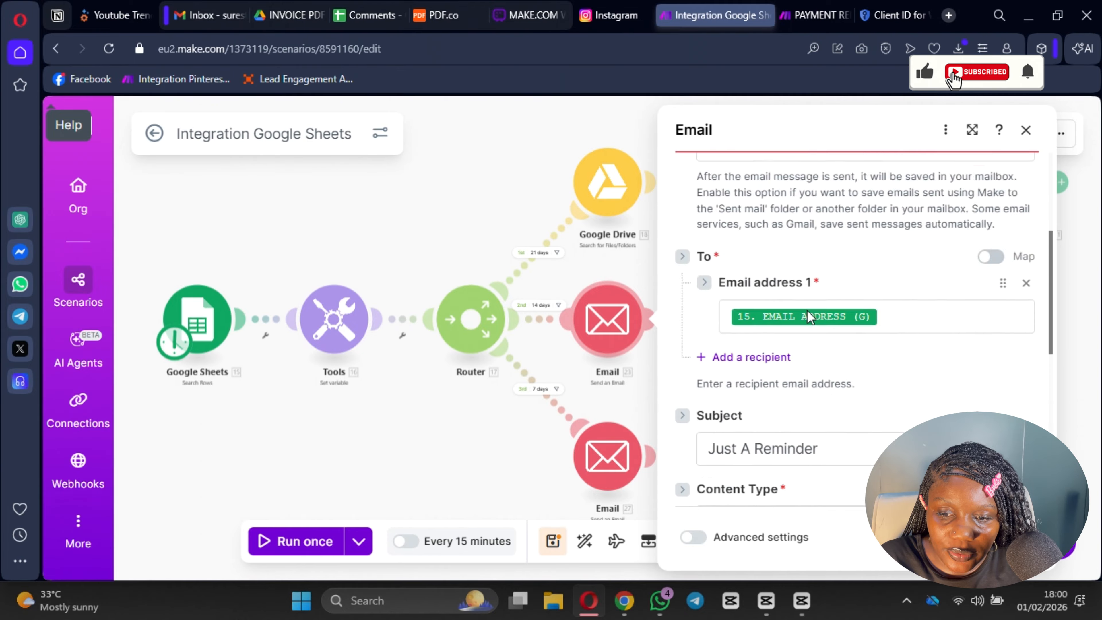
{"action": "left_click", "coordinate": [1013, 537]}
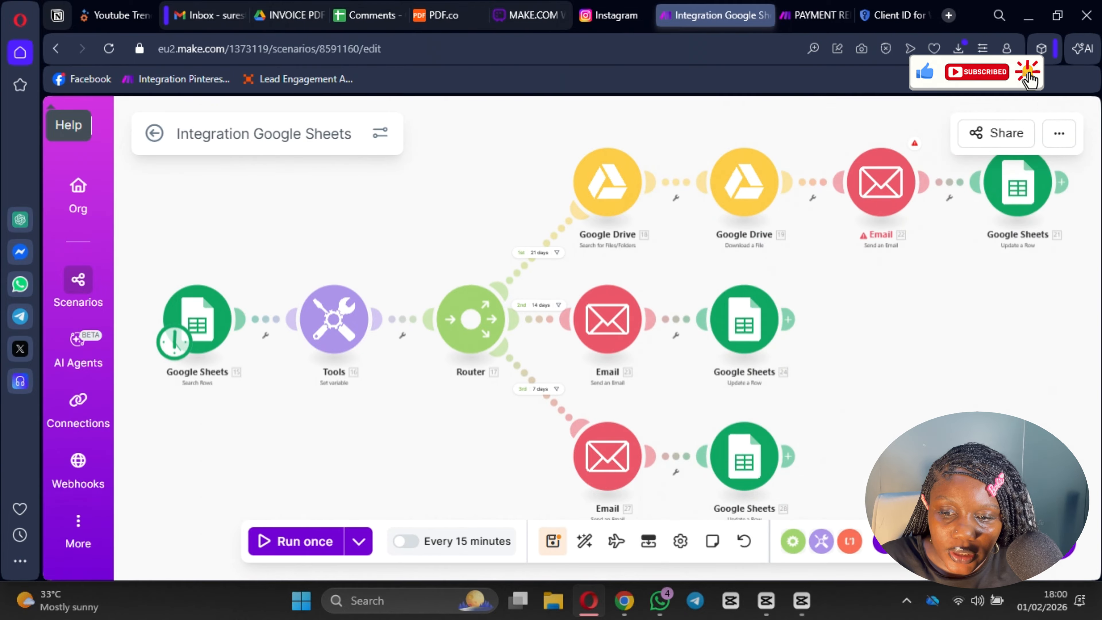
- Switch the 7-day route's Email module to the Thisisit connection, and run the saved scenario once
{"action": "left_click", "coordinate": [606, 469]}
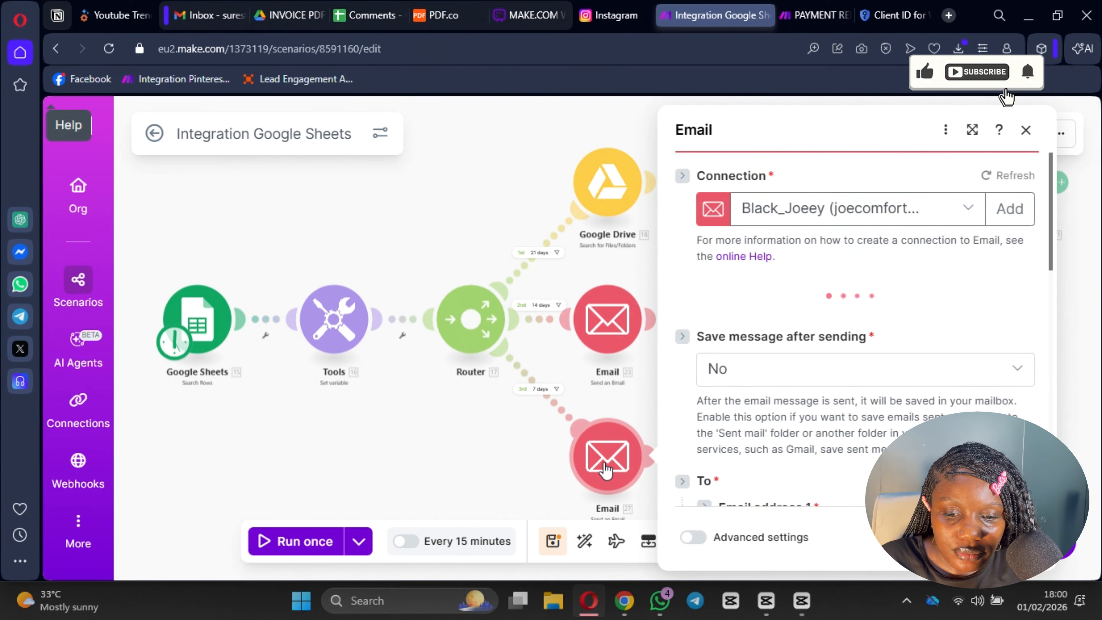
{"action": "left_click", "coordinate": [868, 210]}
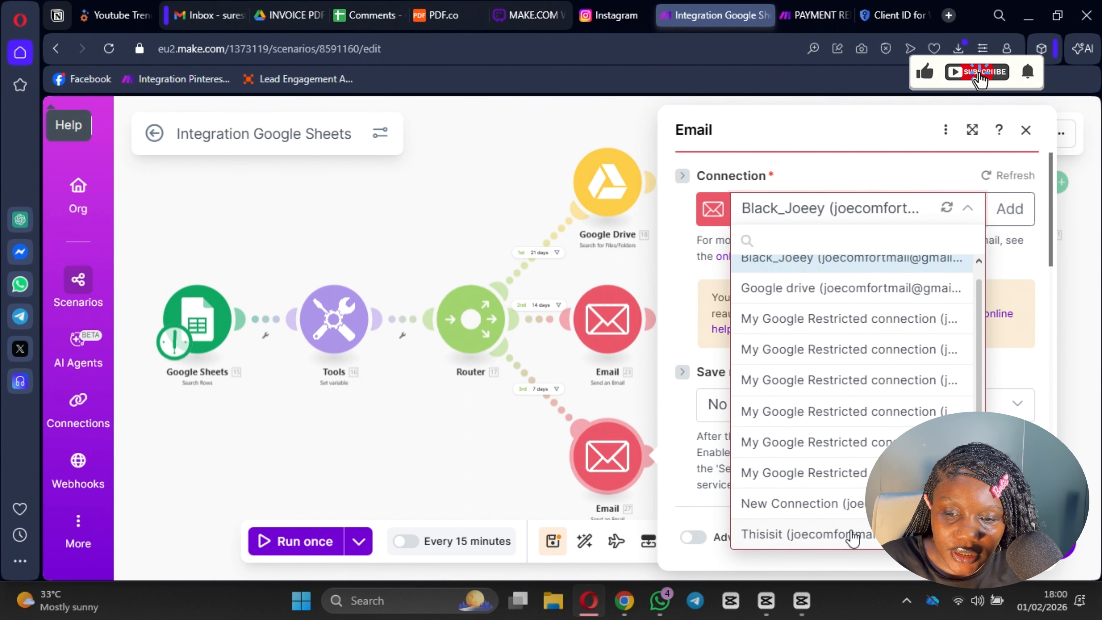
{"action": "left_click", "coordinate": [852, 535]}
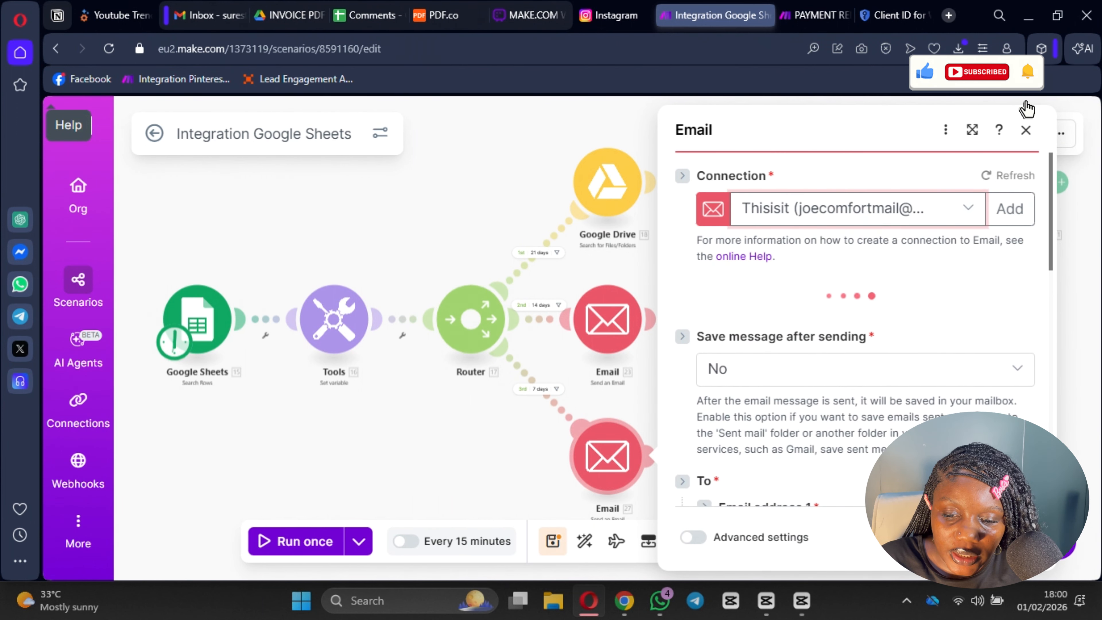
{"action": "left_click", "coordinate": [1011, 538]}
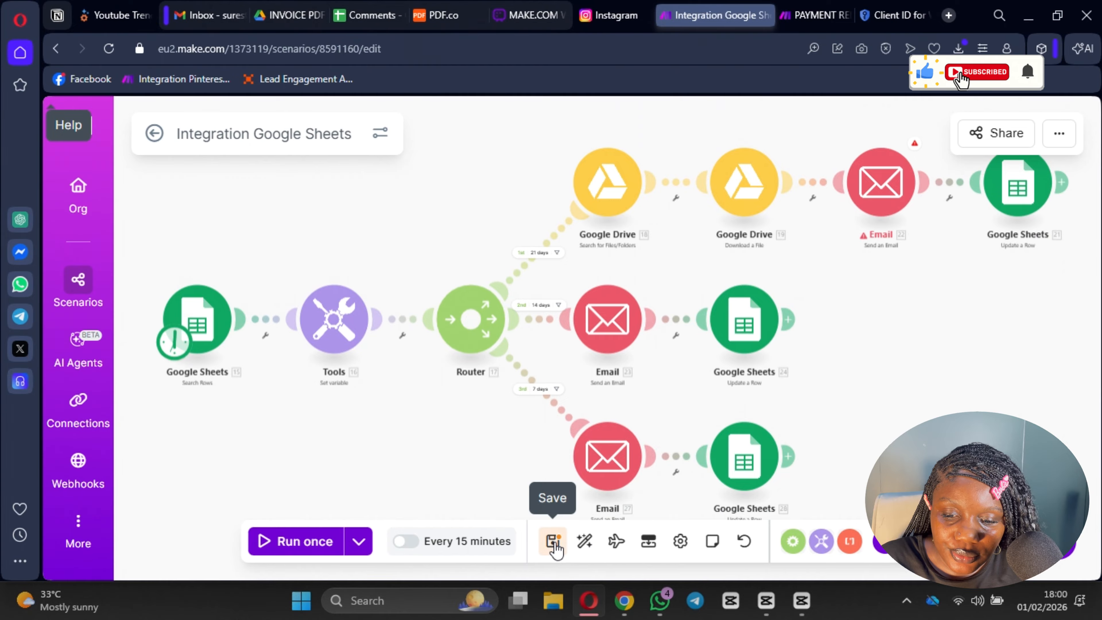
{"action": "left_click", "coordinate": [554, 543]}
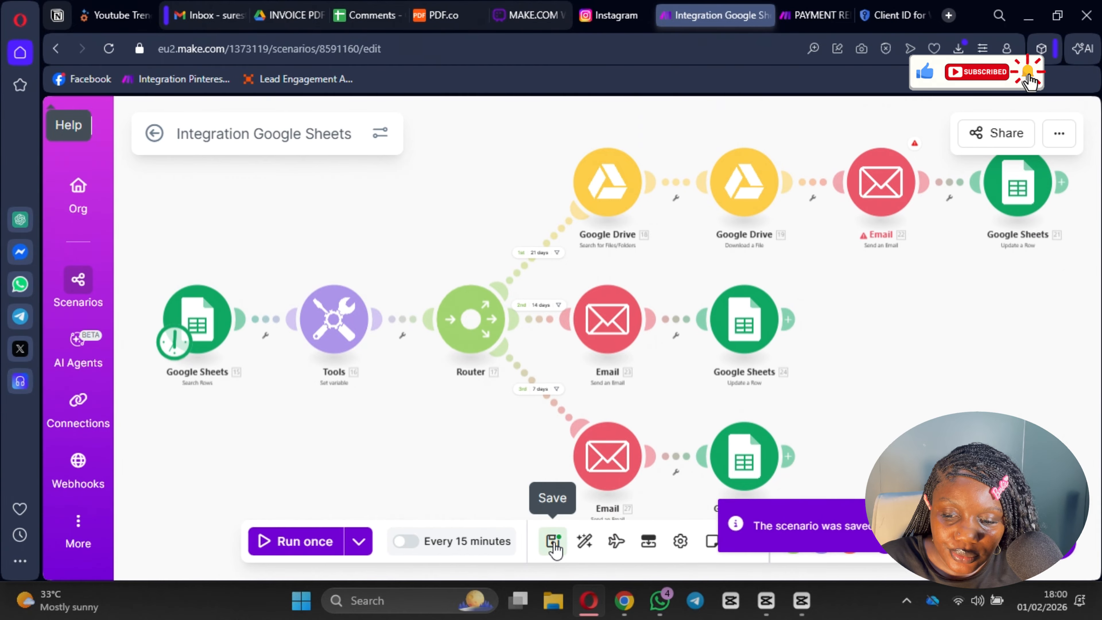
{"action": "left_click", "coordinate": [286, 542]}
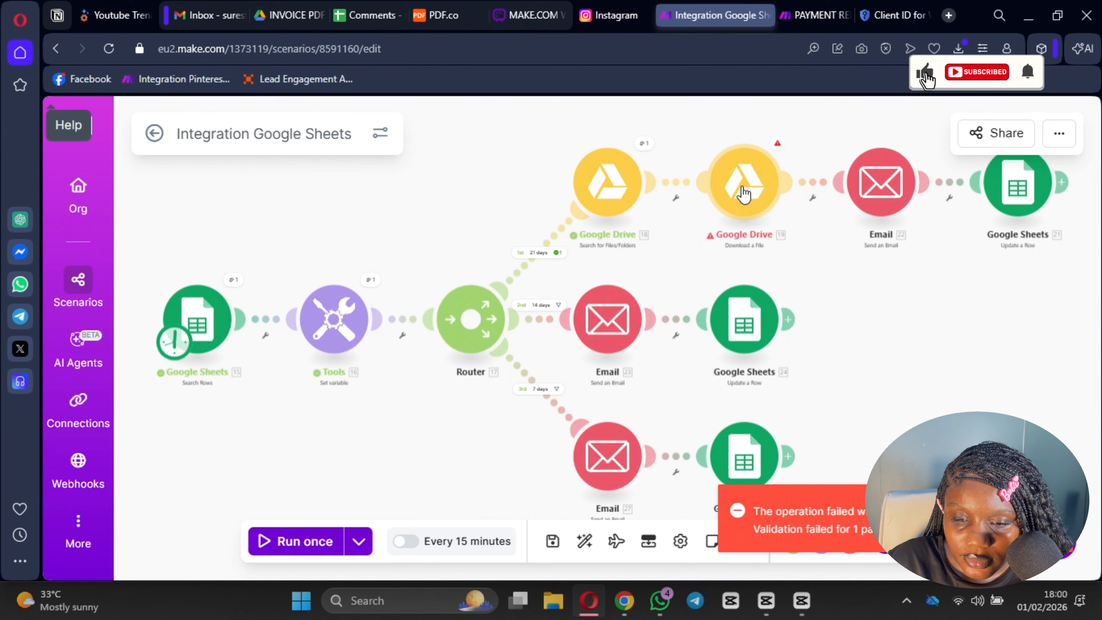
- Check the file download module's File ID mapping and the Google Drive search module's input and output bundles
{"action": "left_click", "coordinate": [744, 194]}
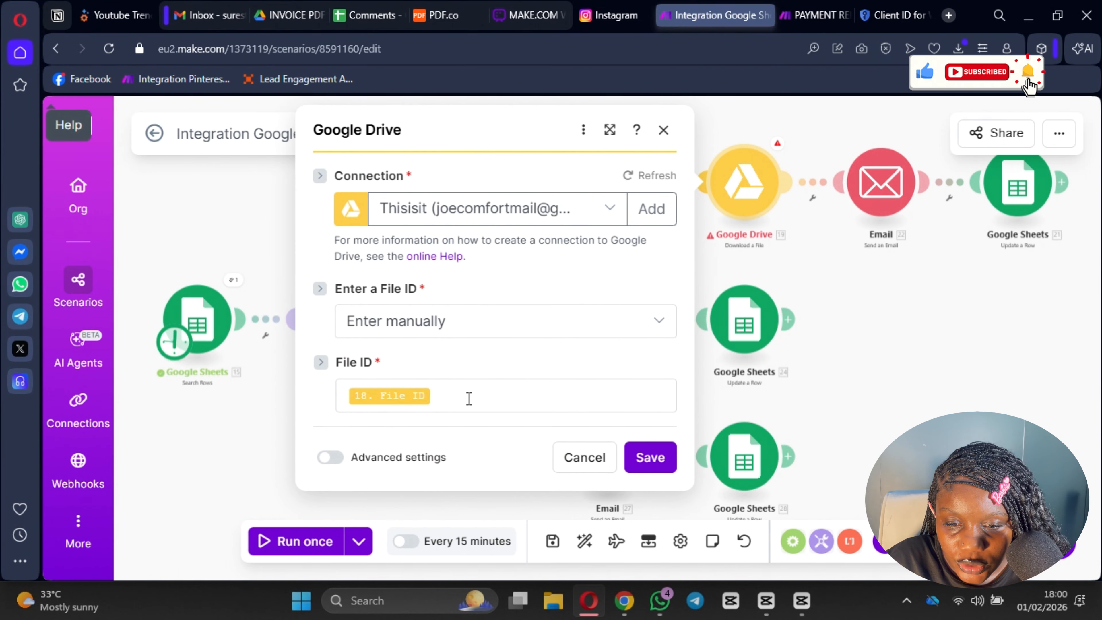
{"action": "left_click", "coordinate": [663, 130]}
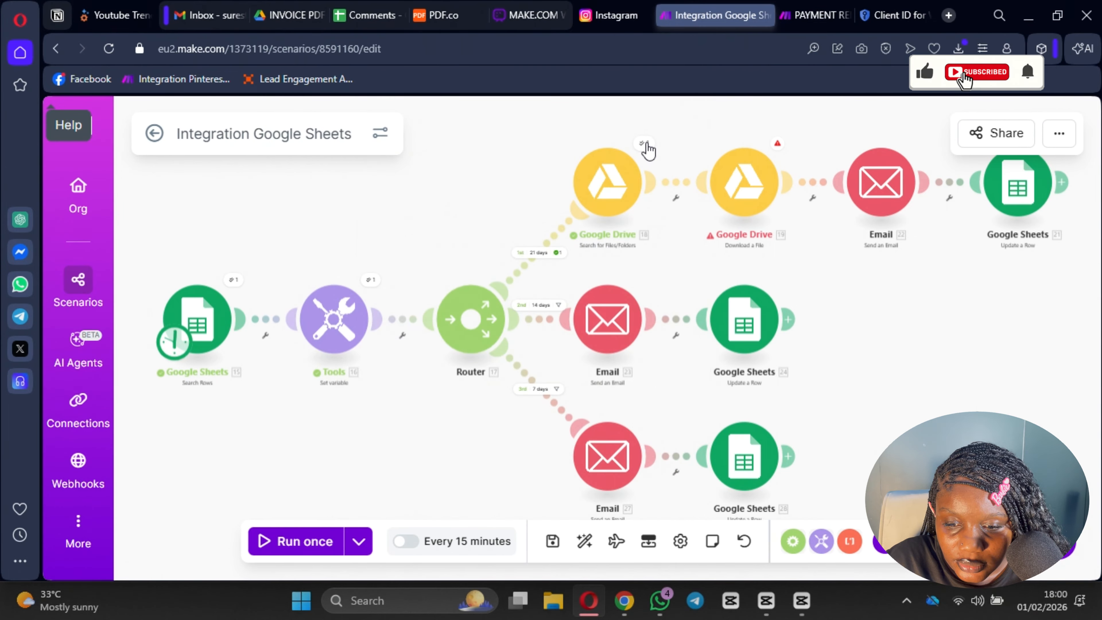
{"action": "left_click", "coordinate": [645, 146]}
{"action": "scroll", "coordinate": [850, 380], "scroll_direction": "down", "scroll_amount": 3}
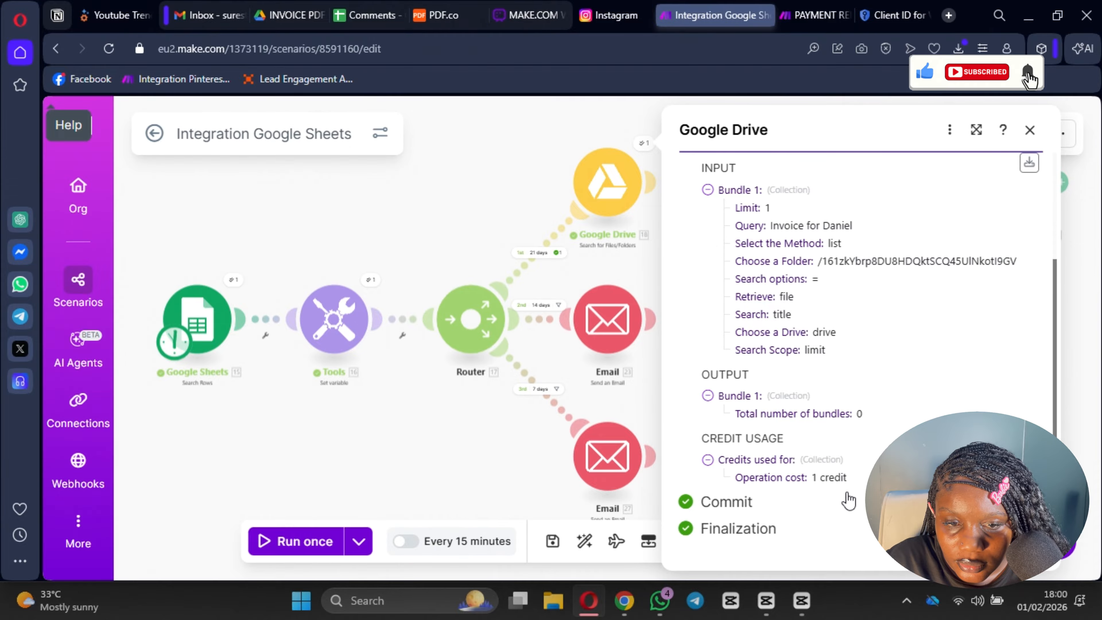
{"action": "left_click", "coordinate": [1030, 130]}
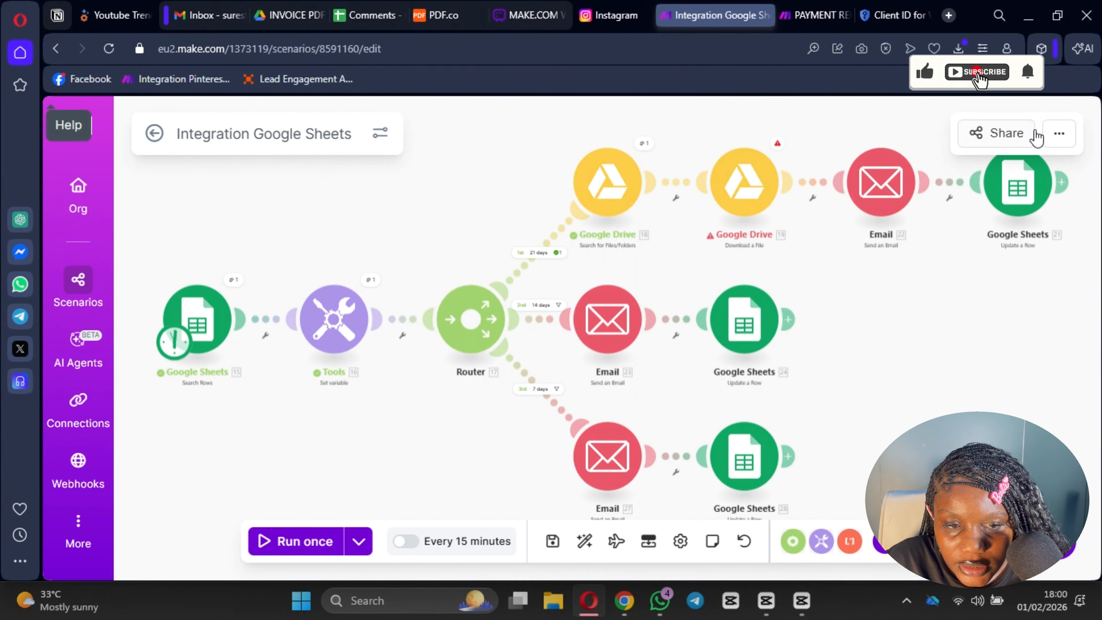
- Check the invoice file names in the INVOICE PDF folder on Google Drive and return to the scenario
{"action": "left_click", "coordinate": [414, 16]}
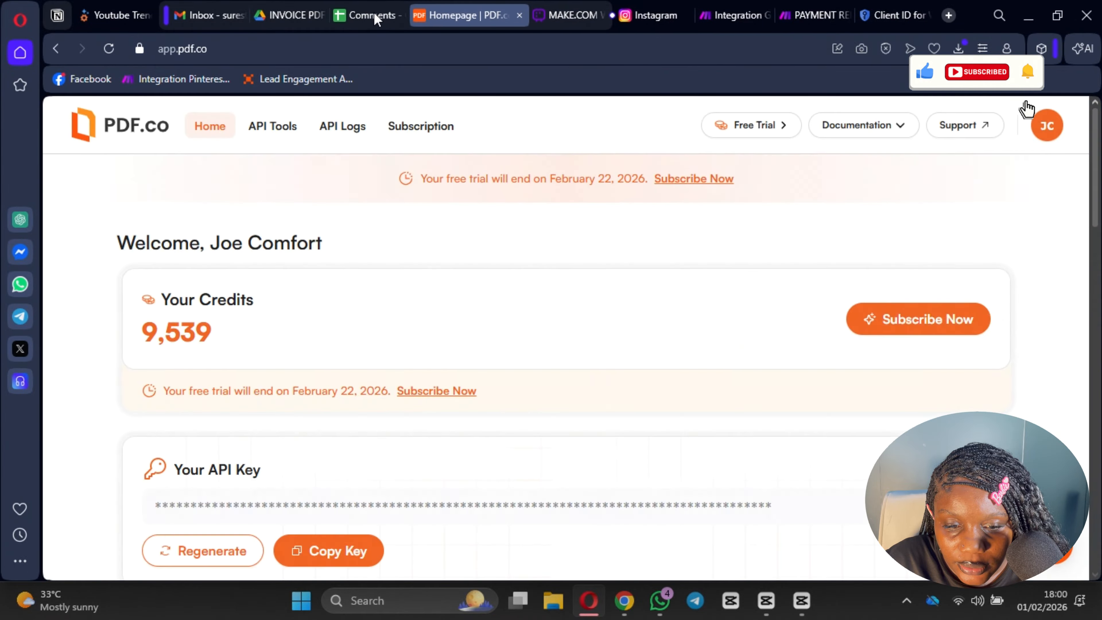
{"action": "left_click", "coordinate": [369, 15]}
{"action": "left_click", "coordinate": [302, 16]}
{"action": "key", "text": "Escape"}
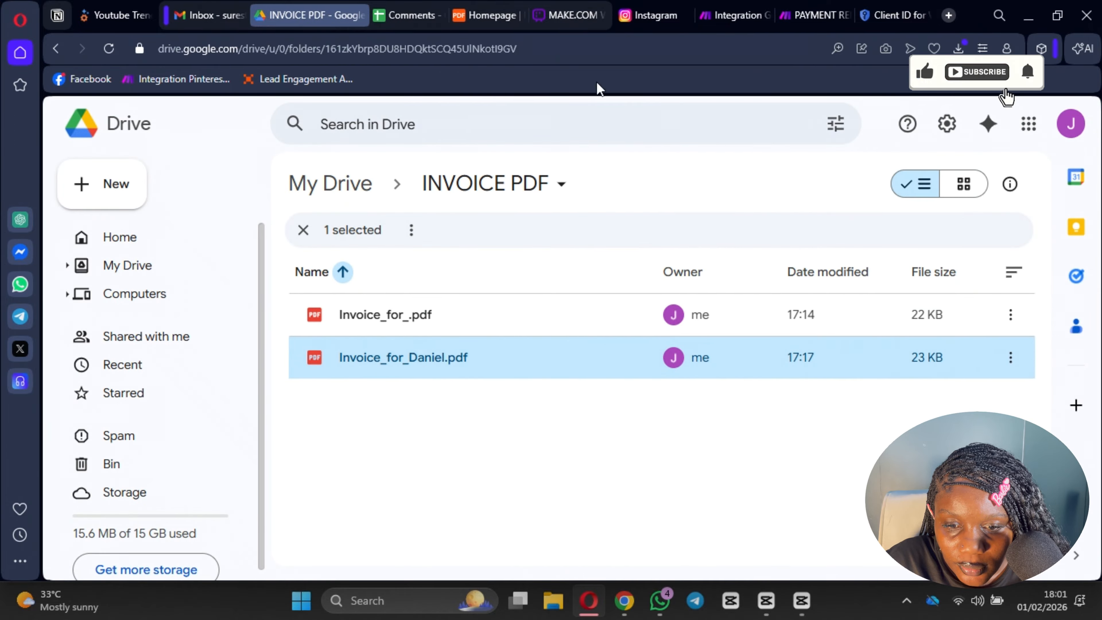
{"action": "left_click", "coordinate": [734, 15]}
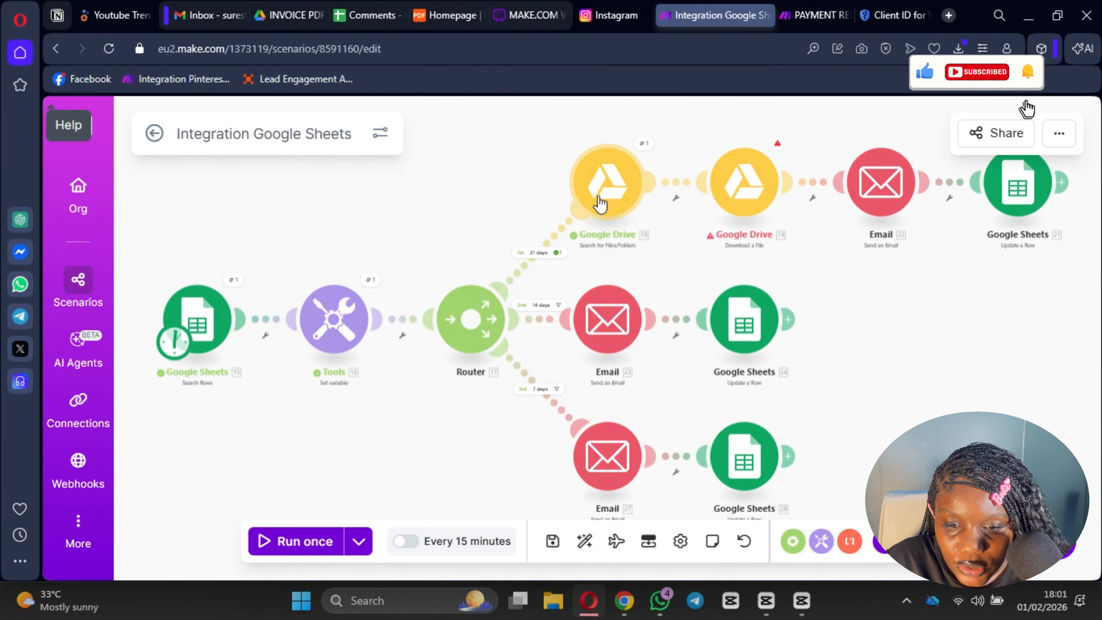
- Set the Google Drive search module's search option to "Search for name containing the search term" and save the module
{"action": "left_click", "coordinate": [599, 199]}
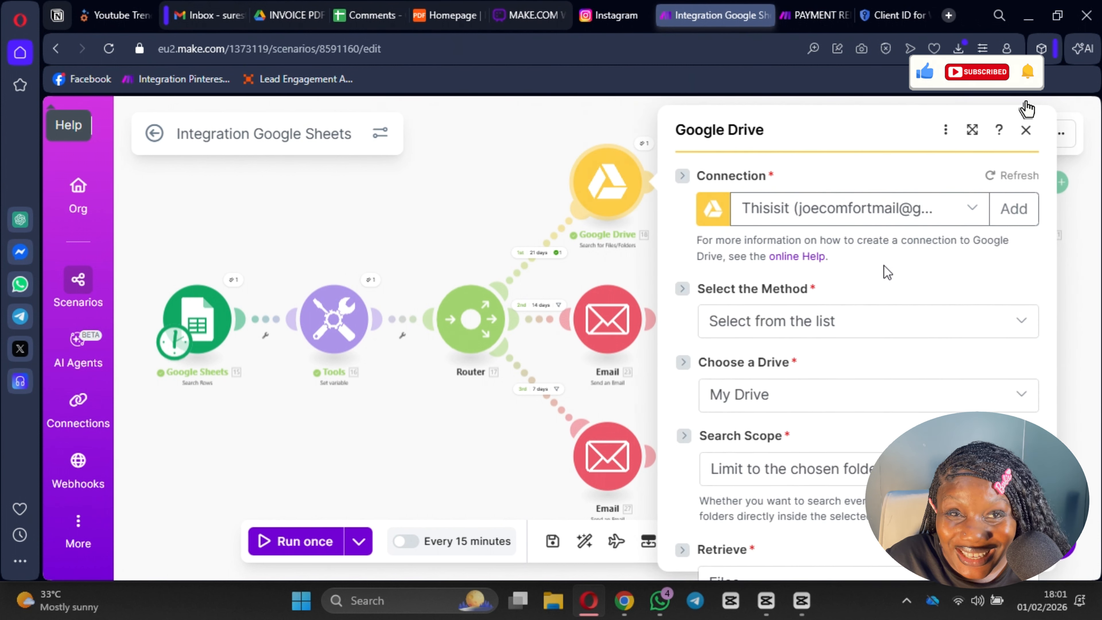
{"action": "scroll", "coordinate": [884, 265], "scroll_direction": "down", "scroll_amount": 10}
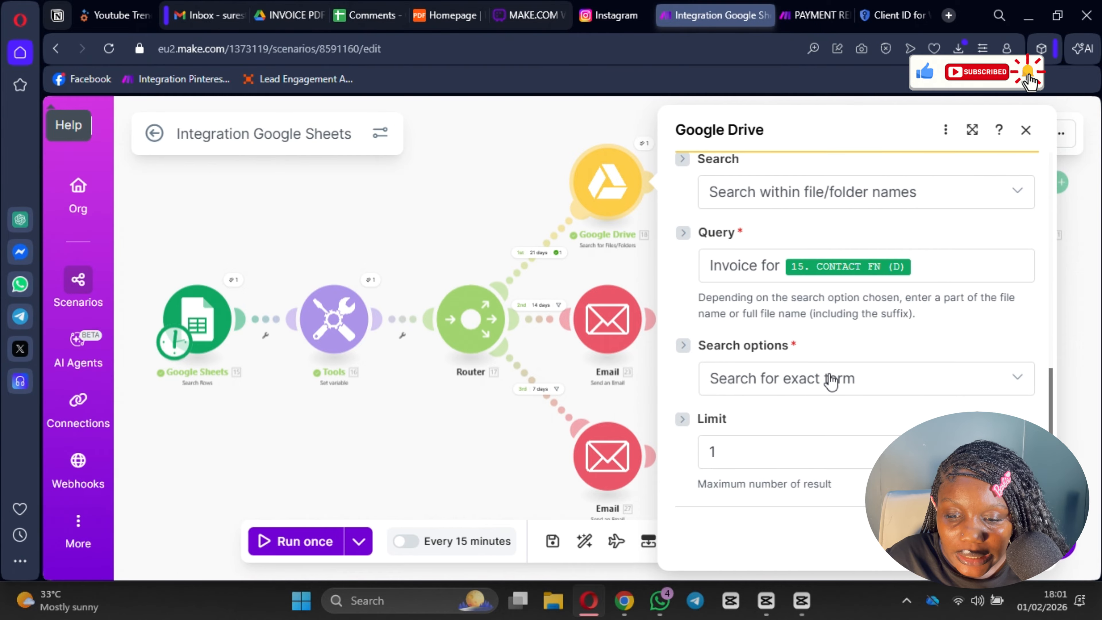
{"action": "left_click", "coordinate": [842, 379]}
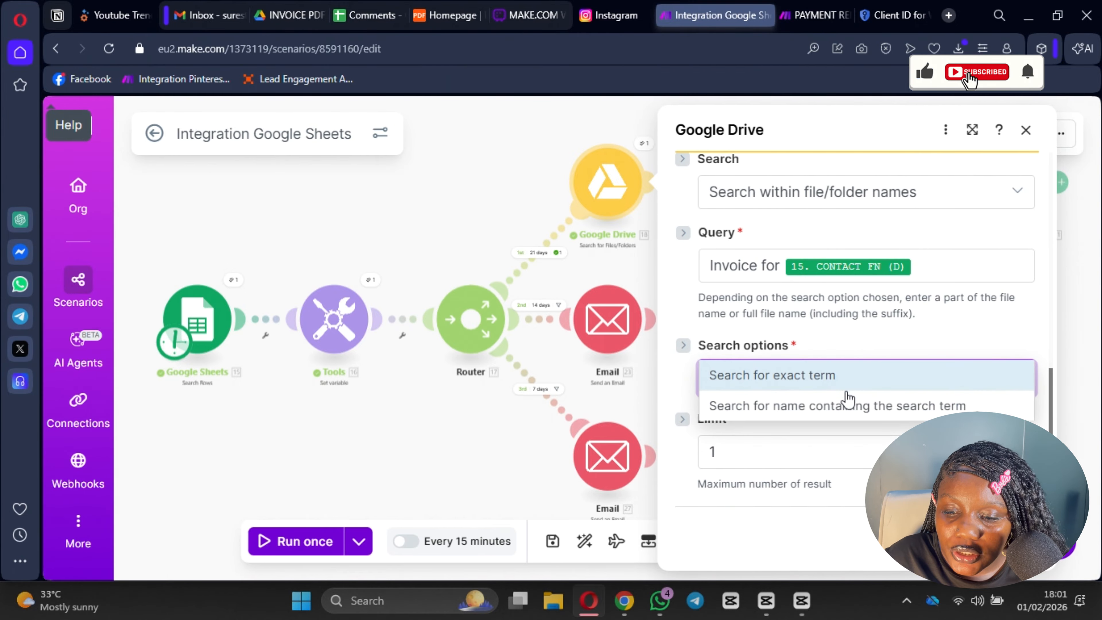
{"action": "left_click", "coordinate": [848, 408]}
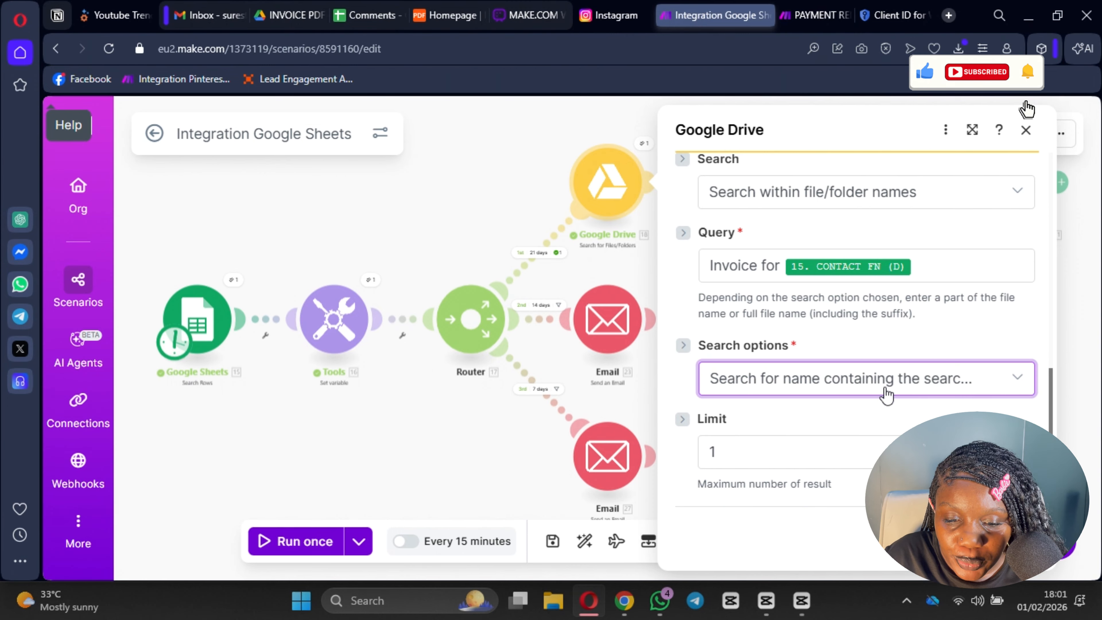
{"action": "left_click", "coordinate": [1013, 539]}
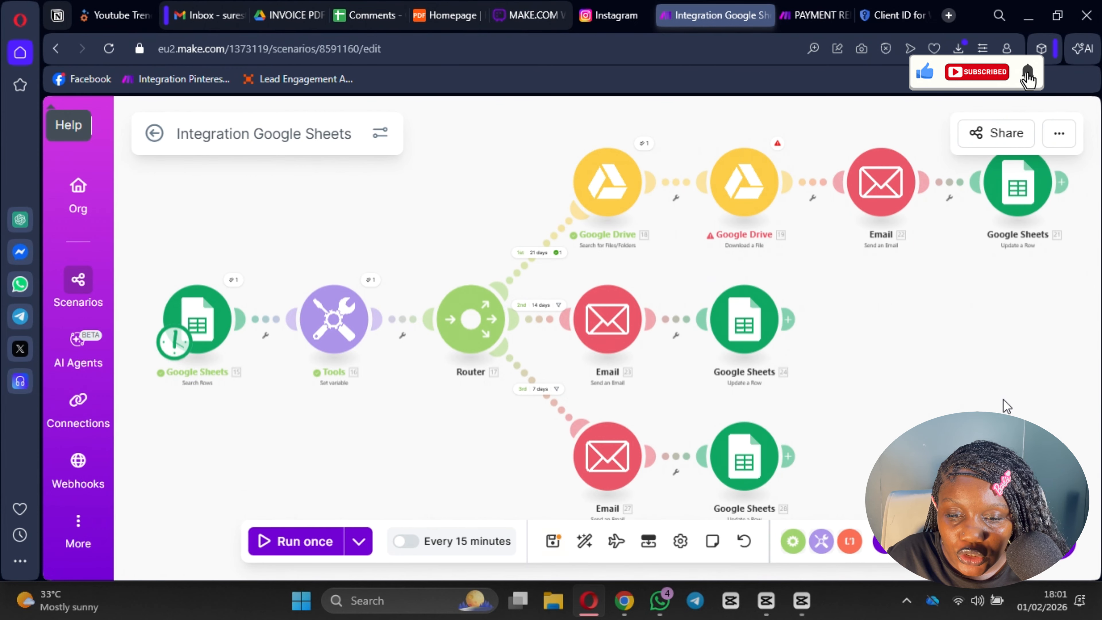
{"action": "left_click", "coordinate": [745, 182]}
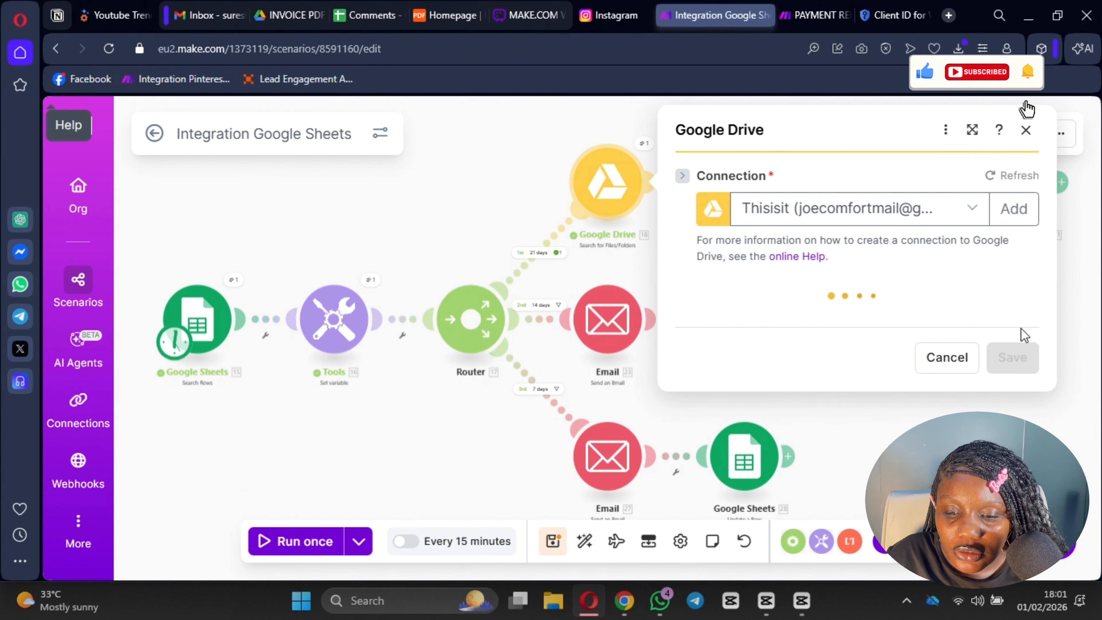
{"action": "scroll", "coordinate": [944, 402], "scroll_direction": "down", "scroll_amount": 10}
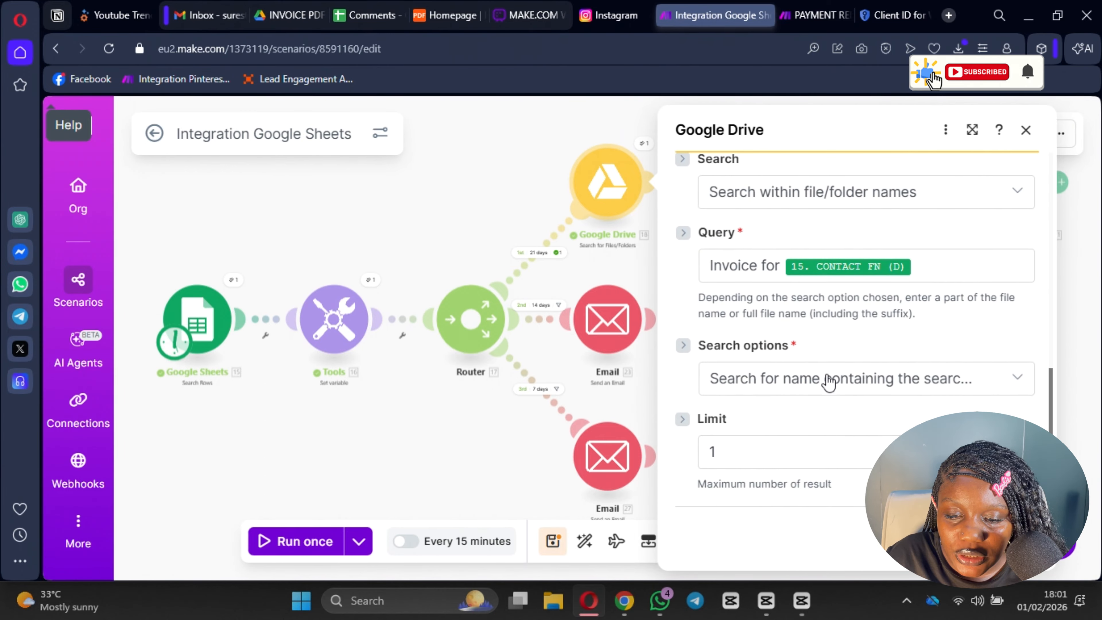
{"action": "left_click", "coordinate": [936, 383]}
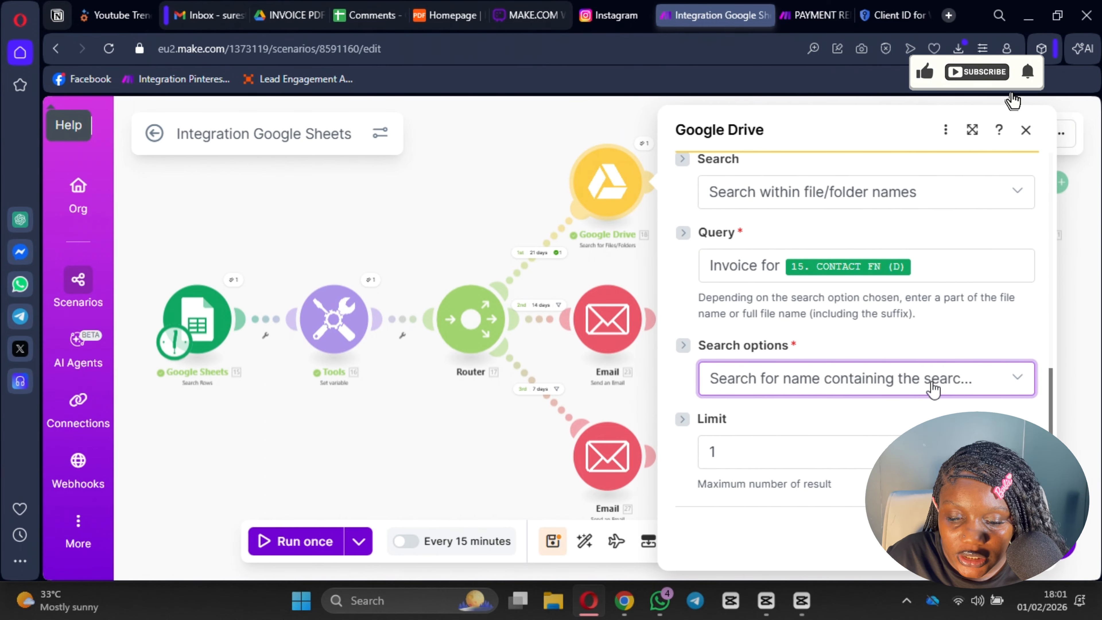
{"action": "left_click", "coordinate": [1014, 539]}
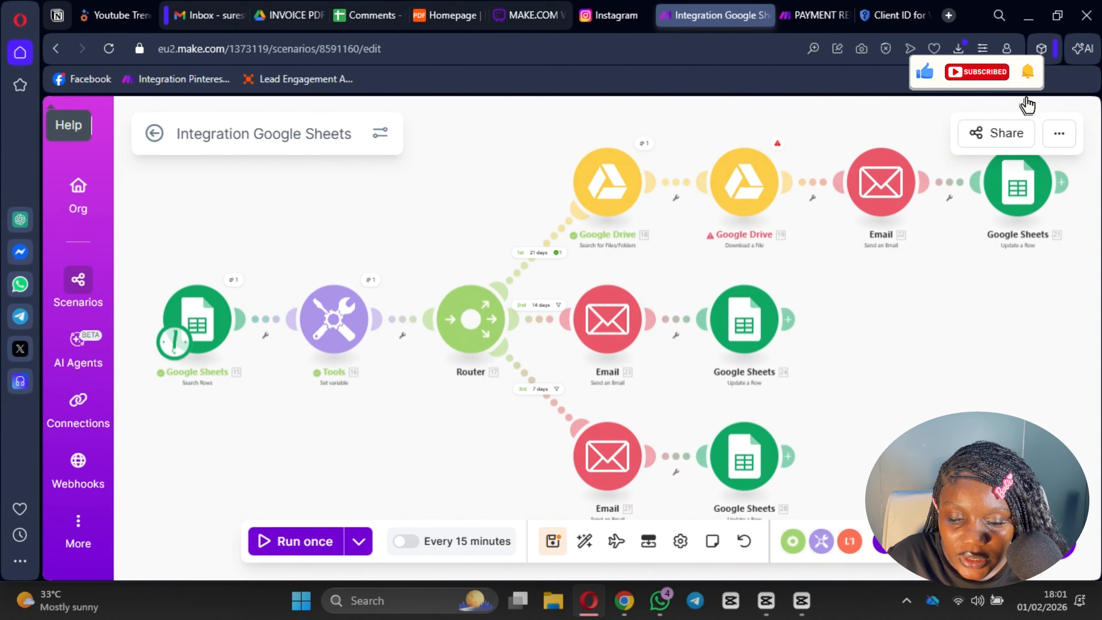
- Save the scenario and run it once to test the changed invoice search
{"action": "left_click", "coordinate": [553, 542]}
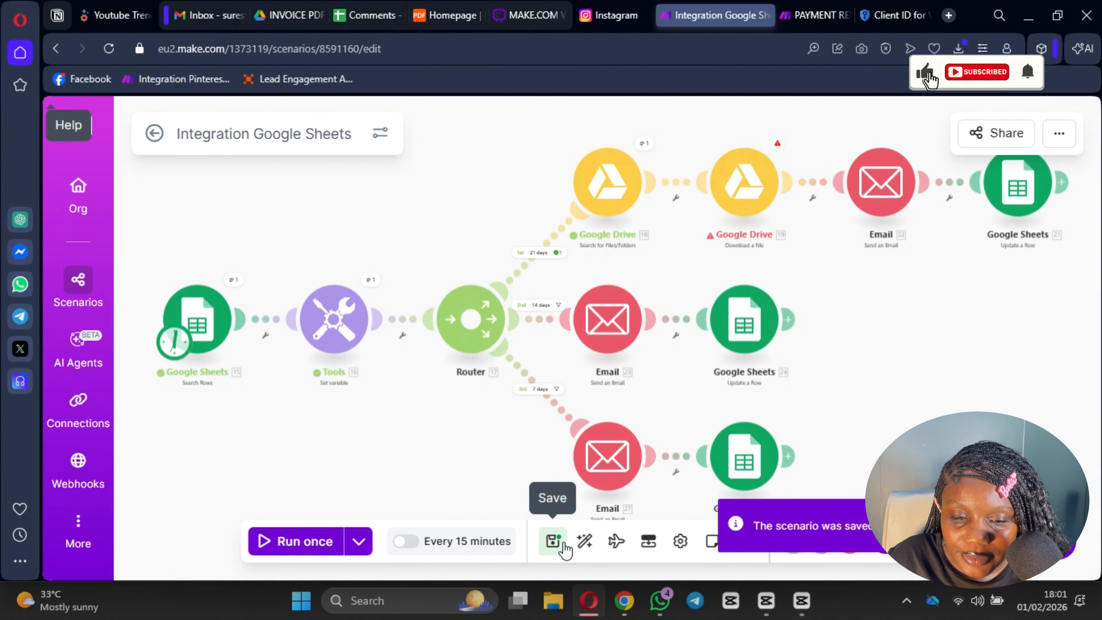
{"action": "left_click", "coordinate": [305, 543]}
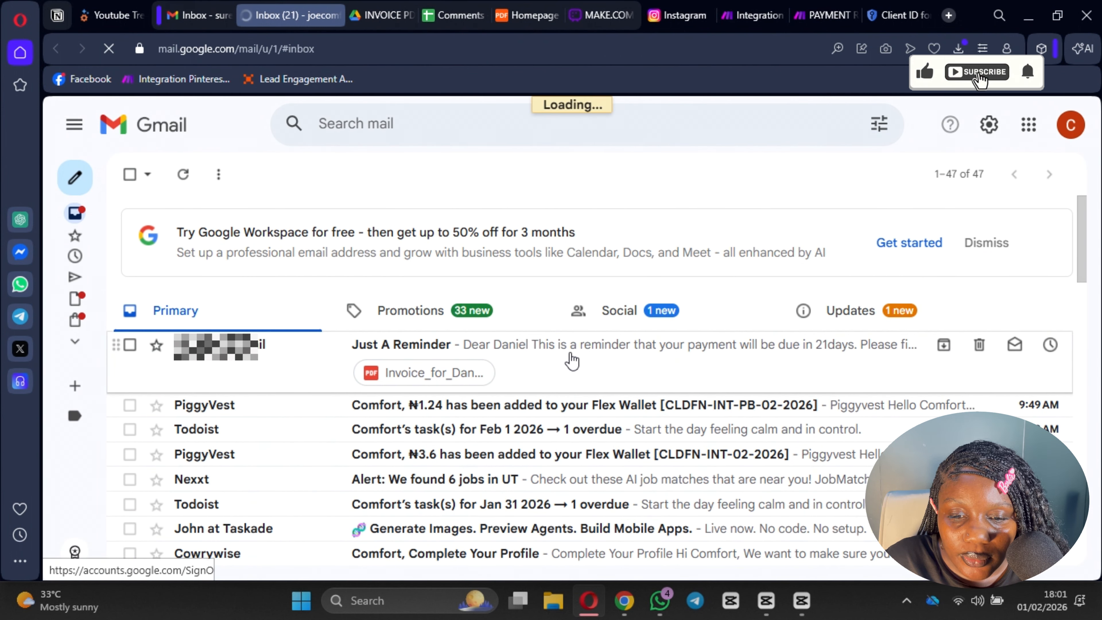
- Open the received "Just A Reminder" email in Gmail, view its attached invoice PDF, and return to the Google Sheets integration scenario
{"action": "left_click", "coordinate": [579, 355]}
{"action": "scroll", "coordinate": [589, 361], "scroll_direction": "down", "scroll_amount": 2}
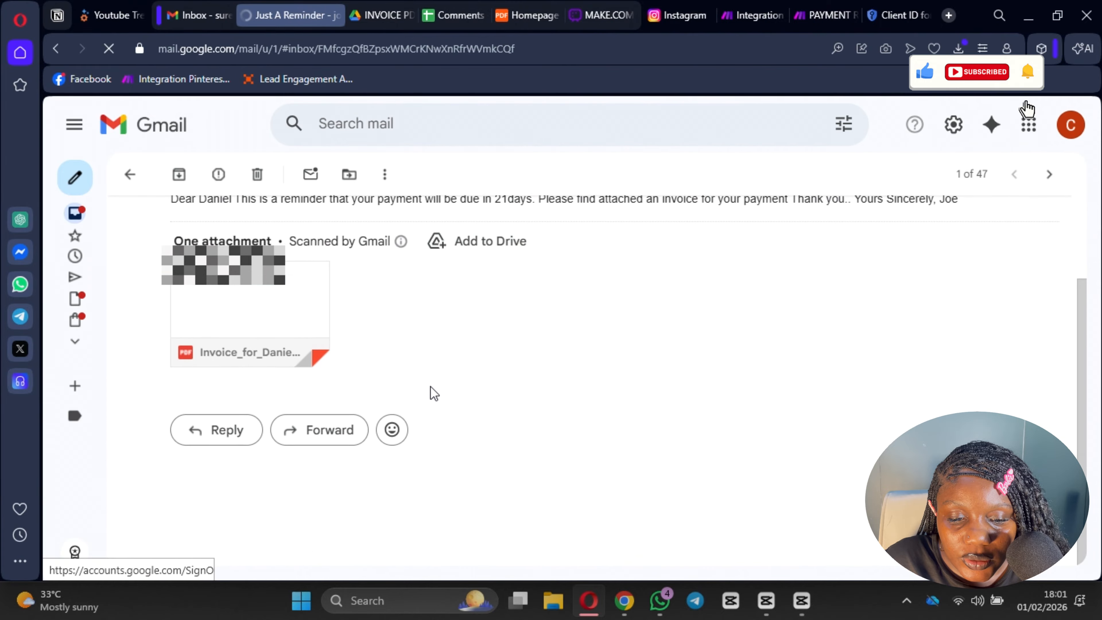
{"action": "left_click", "coordinate": [264, 312]}
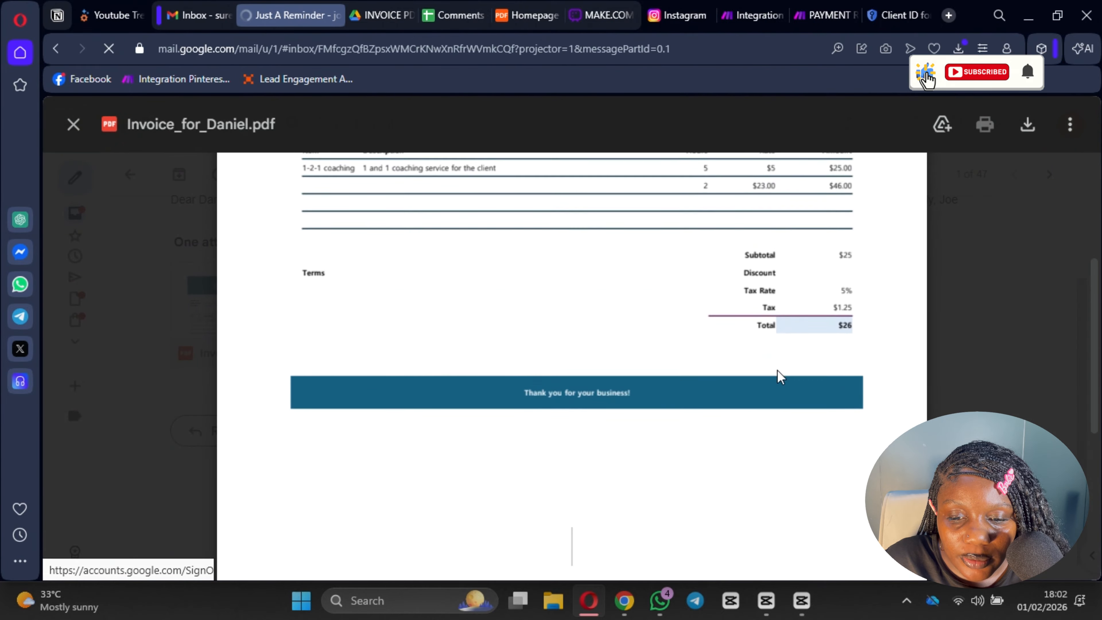
{"action": "left_click", "coordinate": [826, 15]}
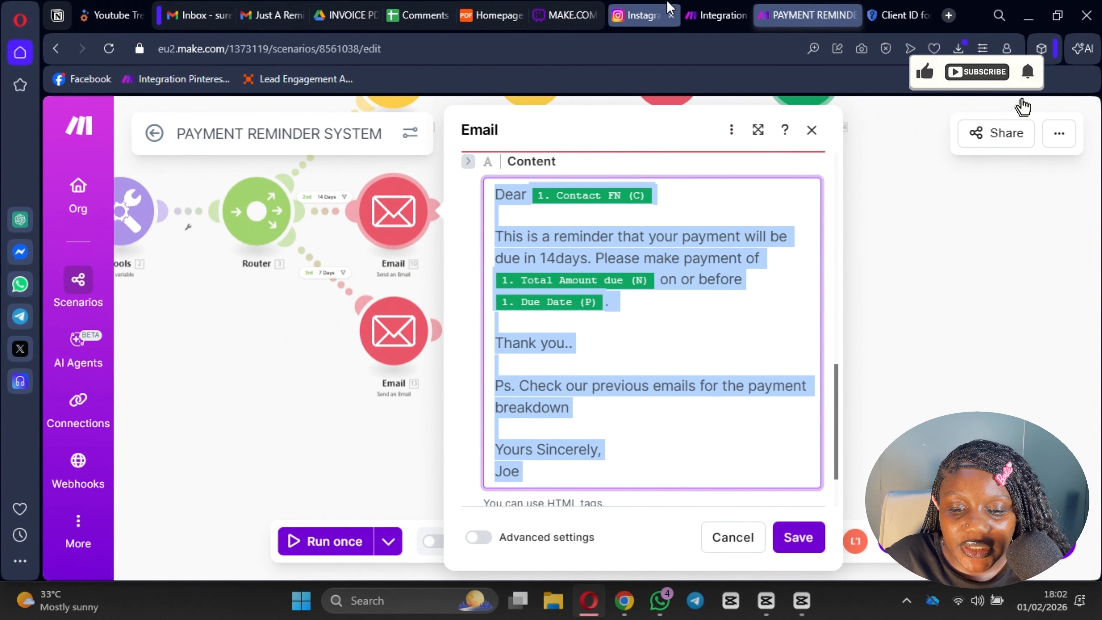
{"action": "left_click", "coordinate": [696, 13]}
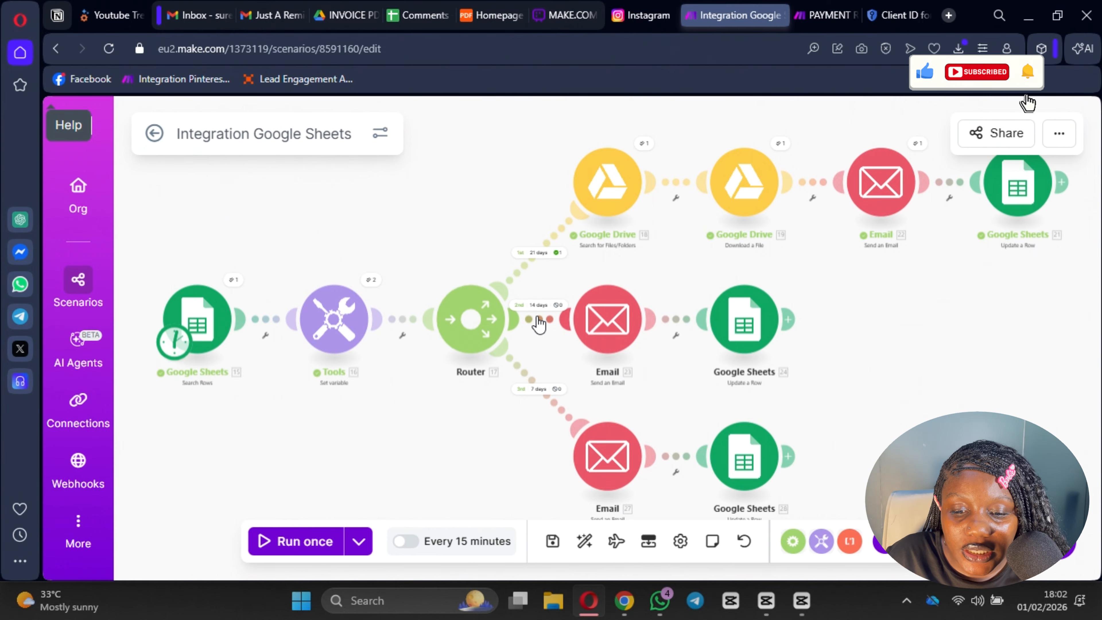